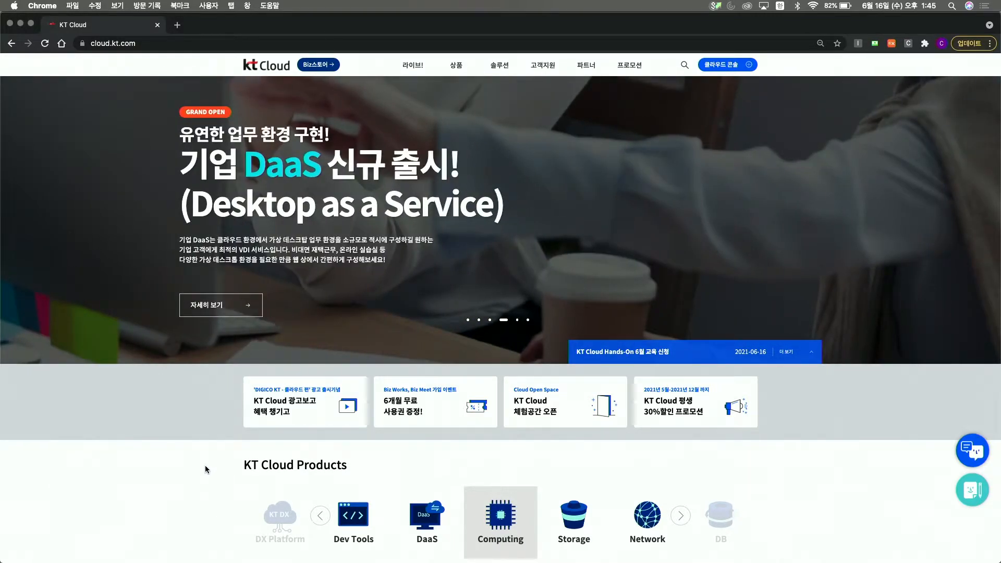
Browse the KT Cloud homepage, then go to NAS under Storage in the 상품 menu
{"action": "scroll", "coordinate": [205, 465], "scroll_direction": "down", "scroll_amount": 5}
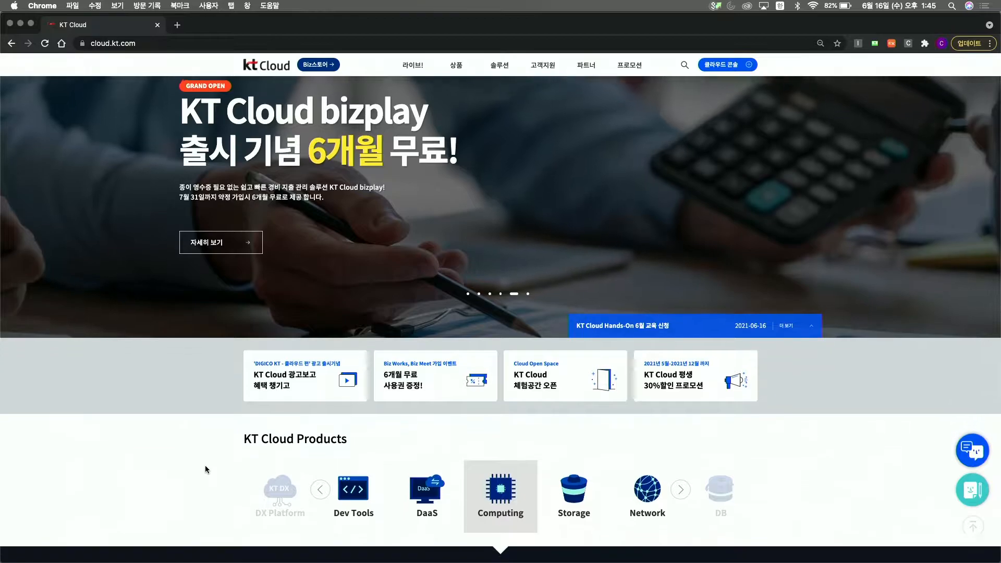
{"action": "scroll", "coordinate": [205, 469], "scroll_direction": "down", "scroll_amount": 5}
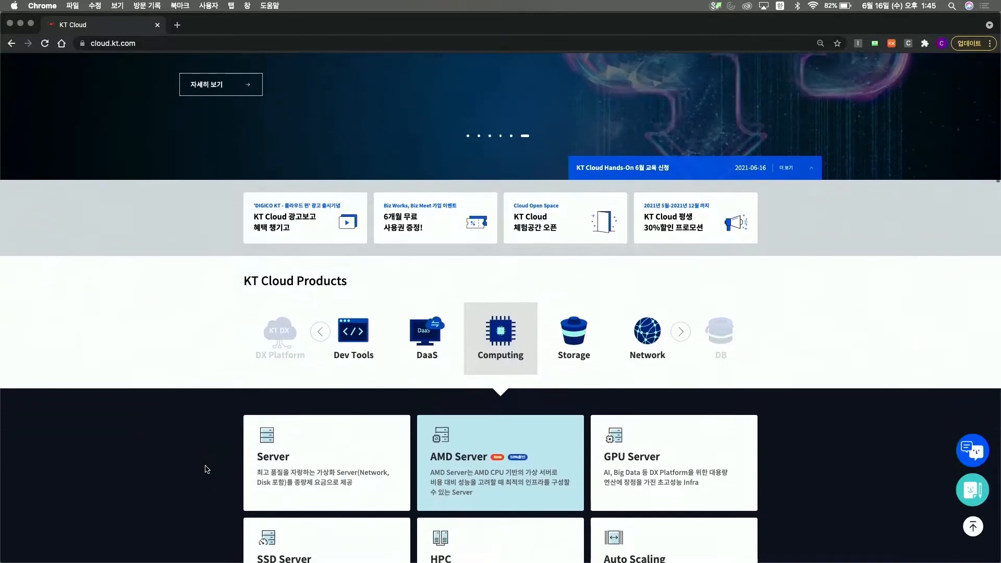
{"action": "scroll", "coordinate": [205, 469], "scroll_direction": "down", "scroll_amount": 2}
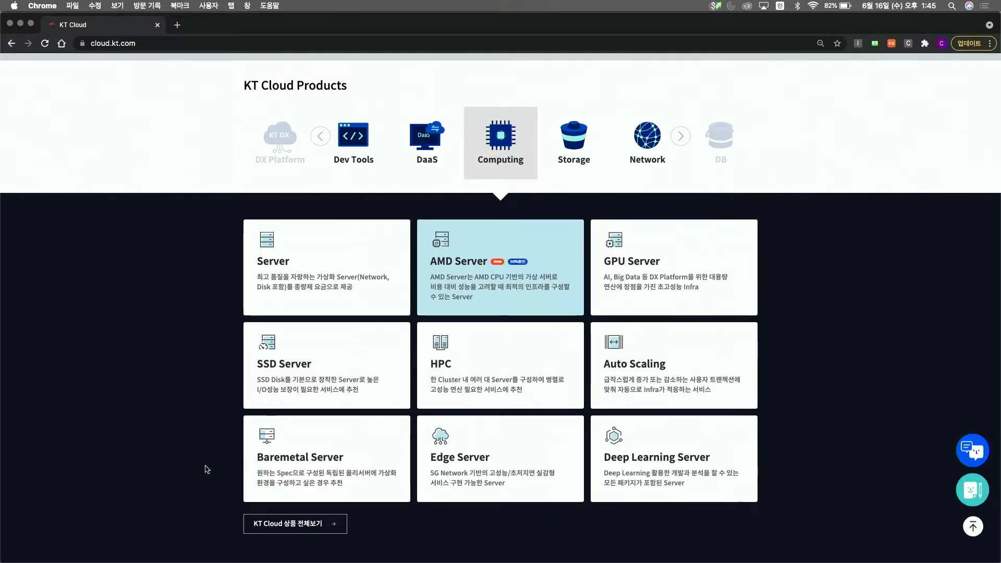
{"action": "scroll", "coordinate": [205, 469], "scroll_direction": "down", "scroll_amount": 6}
{"action": "scroll", "coordinate": [204, 469], "scroll_direction": "down", "scroll_amount": 12}
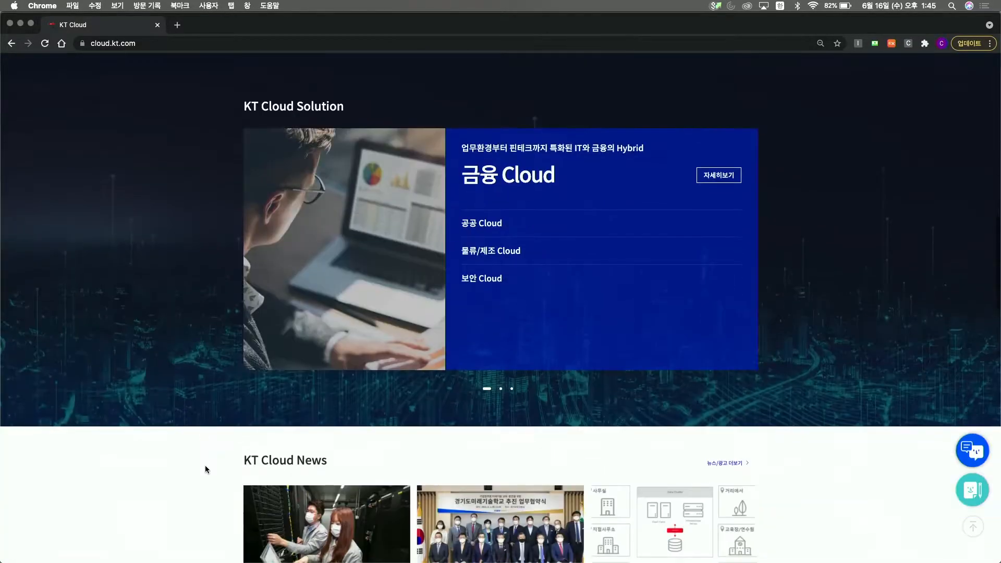
{"action": "scroll", "coordinate": [205, 469], "scroll_direction": "up", "scroll_amount": 3}
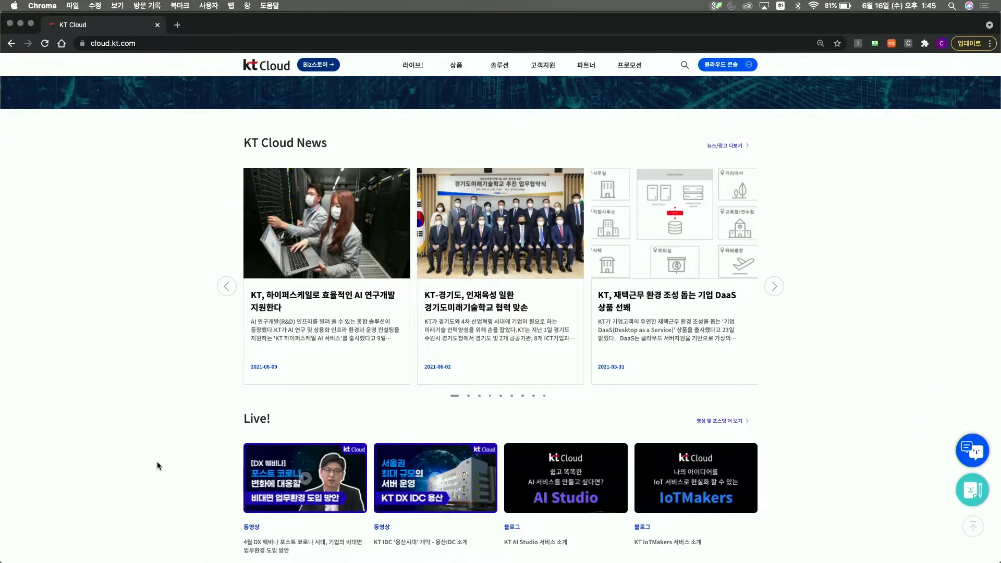
{"action": "scroll", "coordinate": [167, 478], "scroll_direction": "down", "scroll_amount": 3}
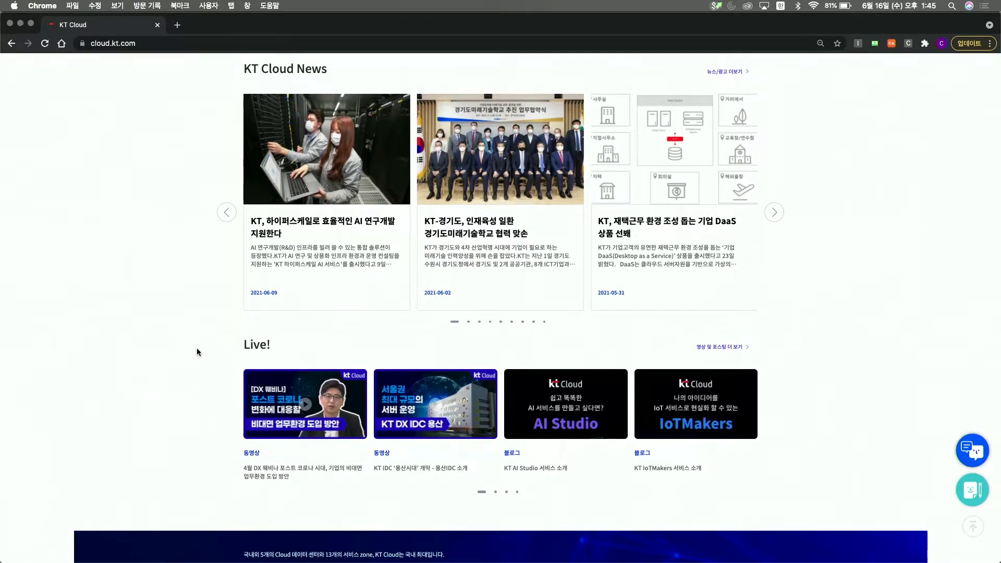
{"action": "scroll", "coordinate": [196, 348], "scroll_direction": "up", "scroll_amount": 15}
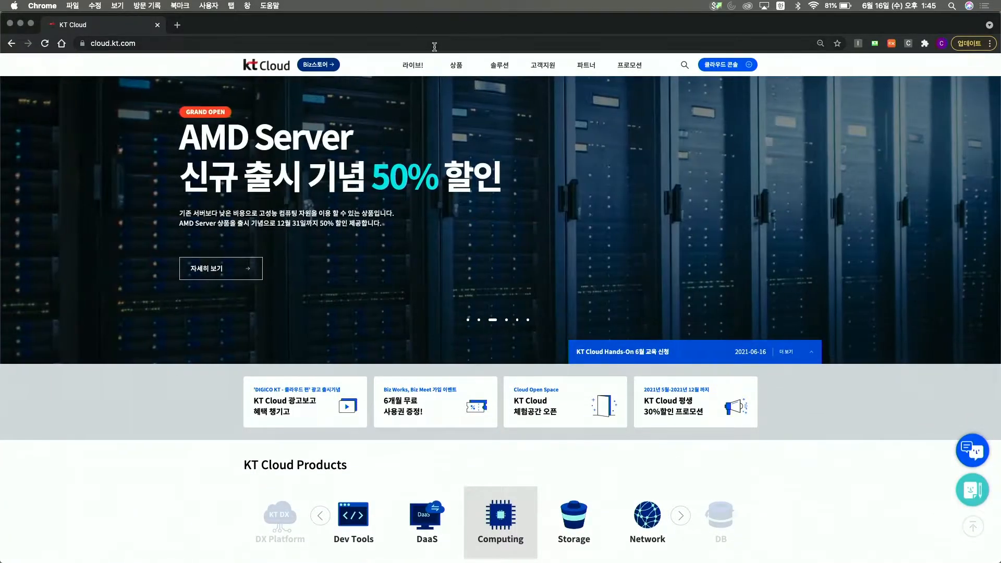
{"action": "left_click", "coordinate": [456, 67]}
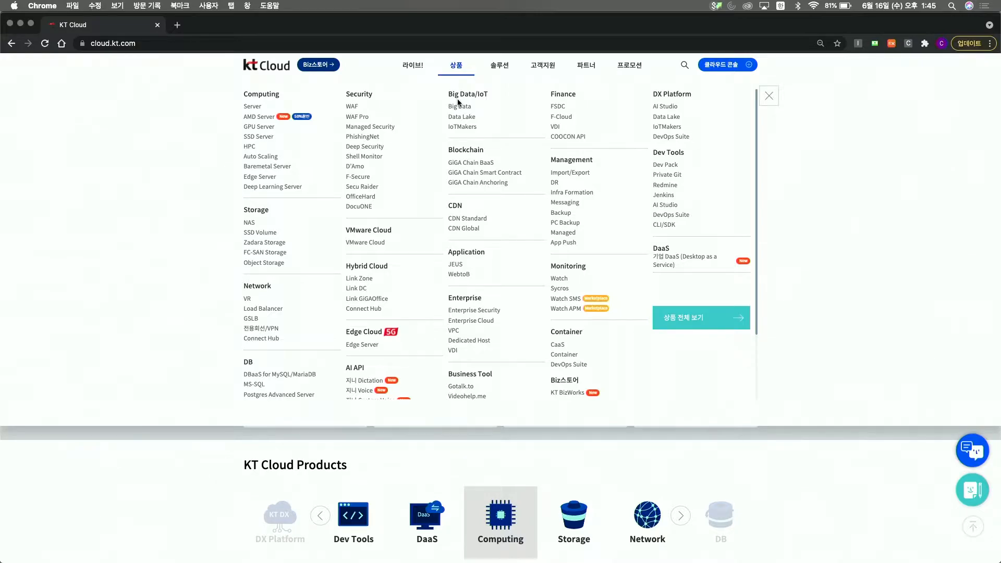
{"action": "left_click", "coordinate": [250, 223]}
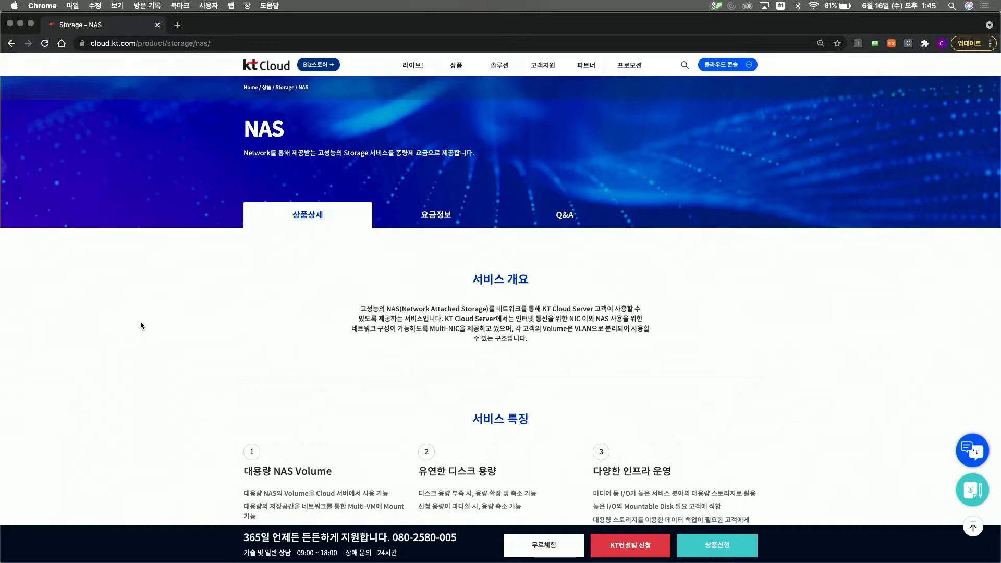
Read through the NAS page's overview, related products, architecture diagram and key features
{"action": "scroll", "coordinate": [141, 325], "scroll_direction": "down", "scroll_amount": 7}
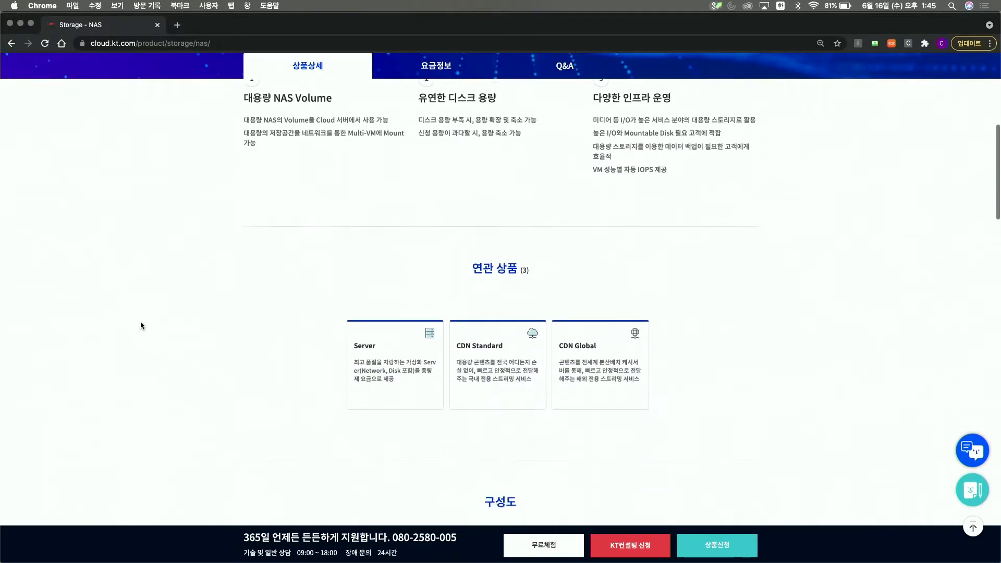
{"action": "scroll", "coordinate": [140, 325], "scroll_direction": "down", "scroll_amount": 2}
{"action": "scroll", "coordinate": [140, 325], "scroll_direction": "down", "scroll_amount": 4}
{"action": "scroll", "coordinate": [141, 323], "scroll_direction": "down", "scroll_amount": 5}
{"action": "scroll", "coordinate": [140, 322], "scroll_direction": "down", "scroll_amount": 12}
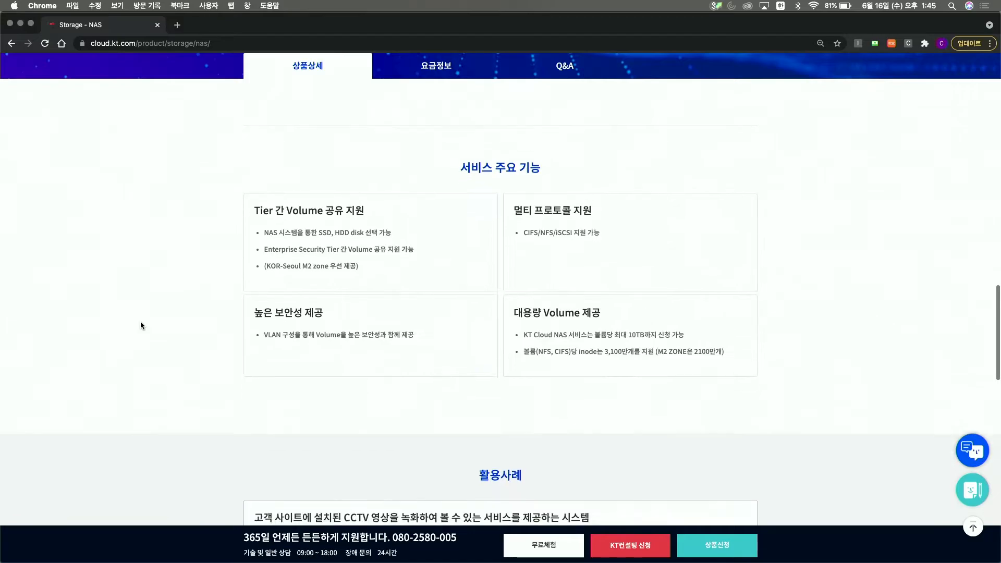
{"action": "scroll", "coordinate": [141, 325], "scroll_direction": "down", "scroll_amount": 1}
{"action": "scroll", "coordinate": [140, 325], "scroll_direction": "down", "scroll_amount": 1}
{"action": "scroll", "coordinate": [139, 325], "scroll_direction": "down", "scroll_amount": 4}
{"action": "scroll", "coordinate": [906, 177], "scroll_direction": "up", "scroll_amount": 7}
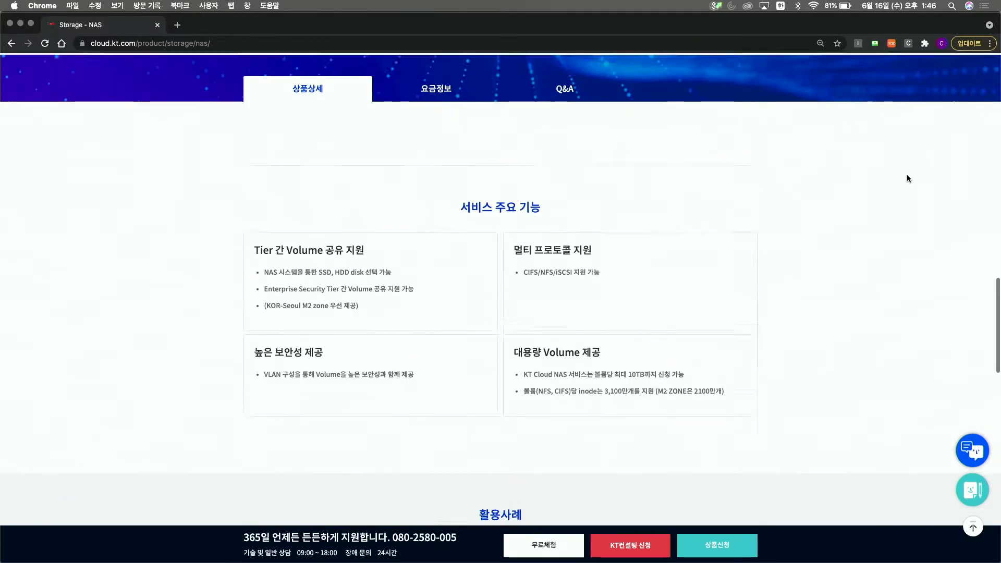
{"action": "scroll", "coordinate": [906, 177], "scroll_direction": "up", "scroll_amount": 10}
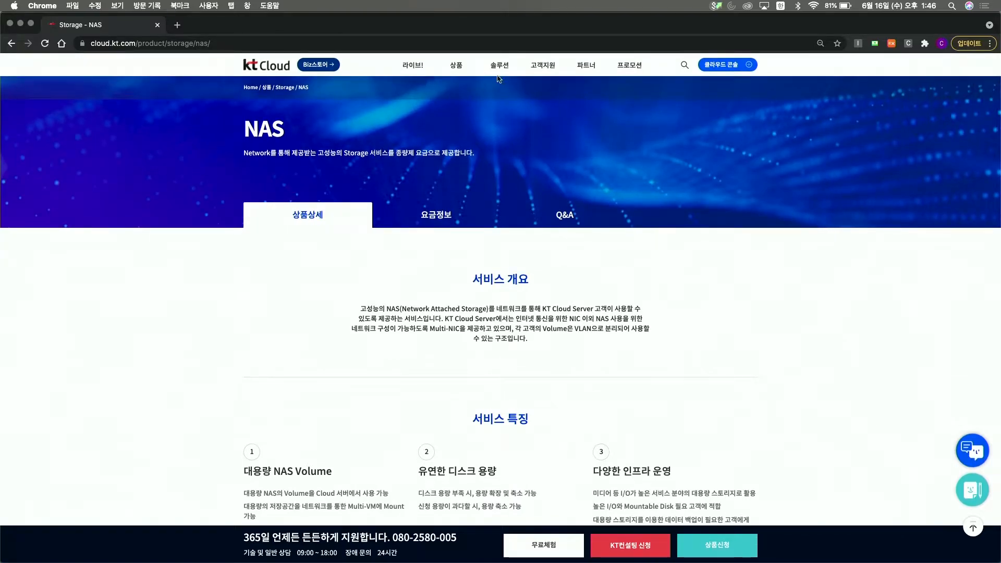
Bring up the 상품 mega menu over the NAS page and scan categories from Computing to Government
{"action": "mouse_move", "coordinate": [464, 67]}
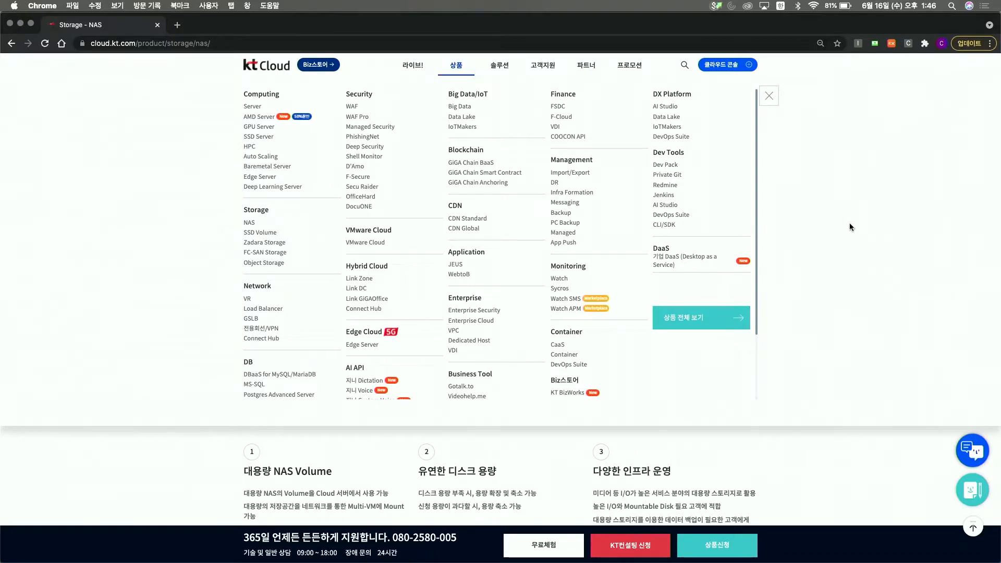
{"action": "mouse_move", "coordinate": [590, 71]}
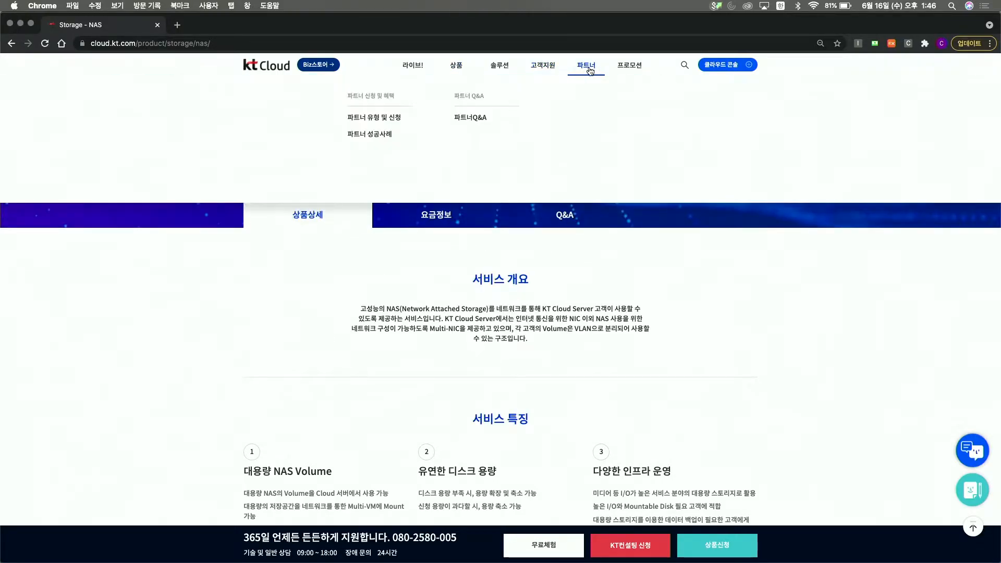
{"action": "mouse_move", "coordinate": [498, 69]}
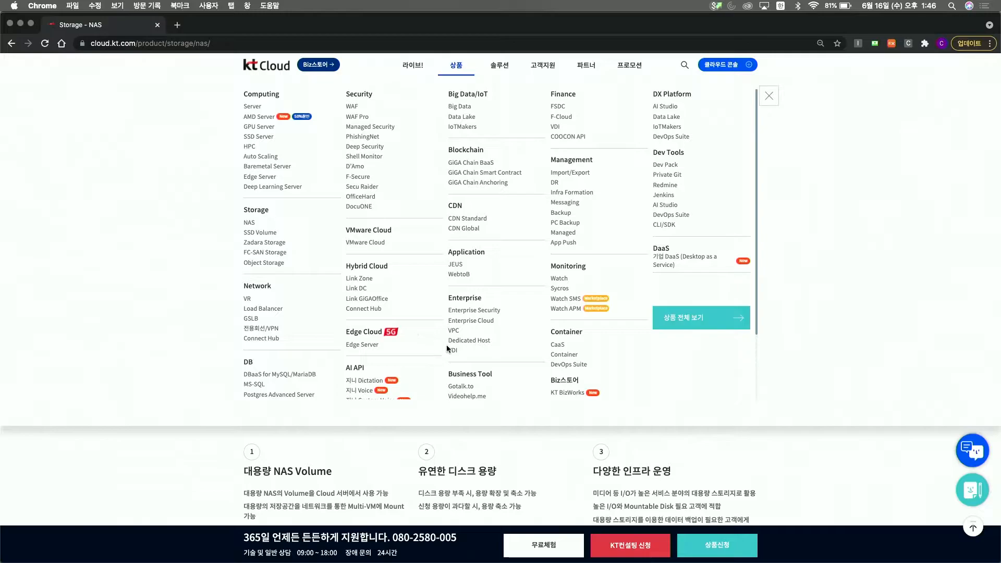
{"action": "scroll", "coordinate": [480, 358], "scroll_direction": "down", "scroll_amount": 3}
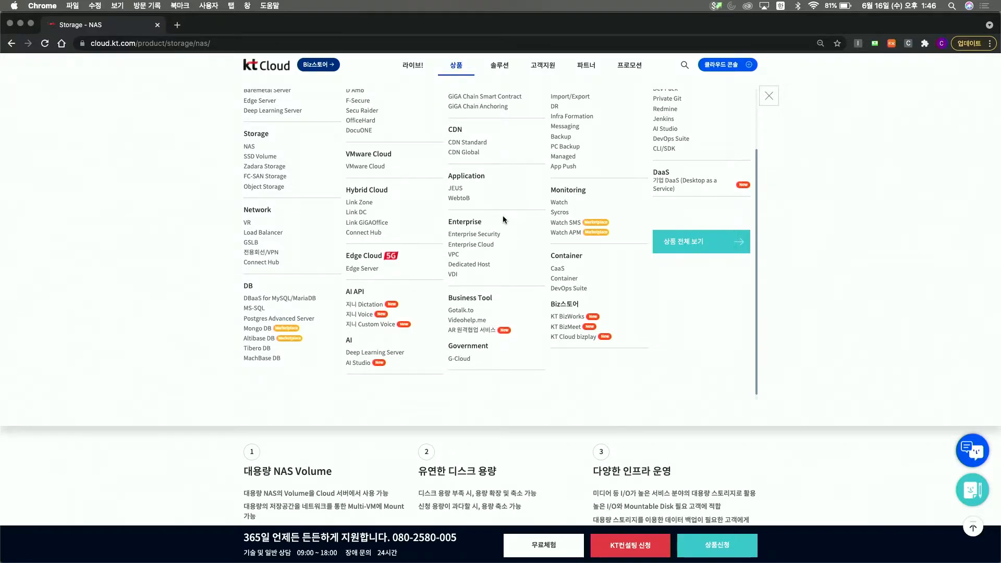
{"action": "scroll", "coordinate": [499, 182], "scroll_direction": "up", "scroll_amount": 3}
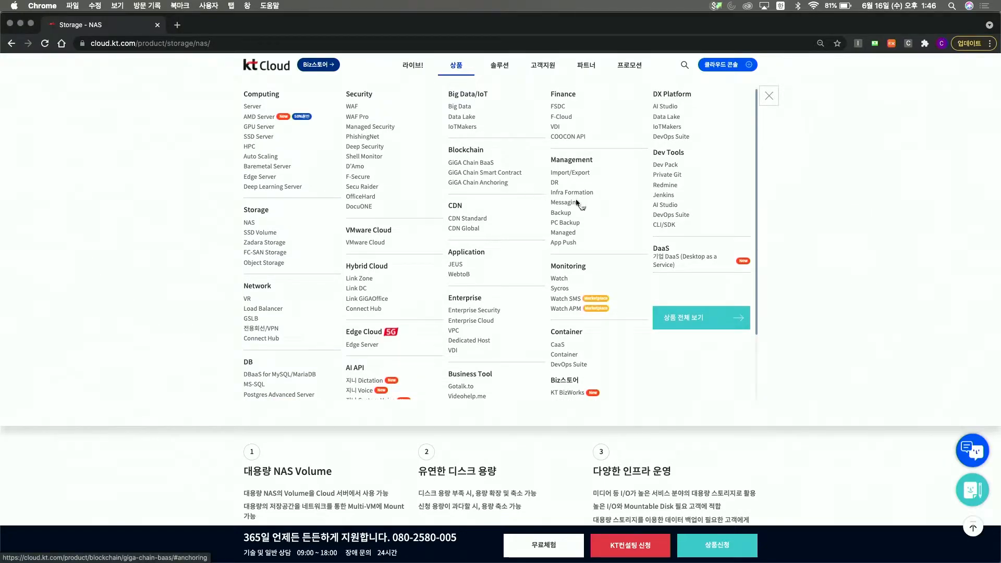
Open the DevOps Suite manual in a new tab and expand Computing to the Server D1 overview
{"action": "left_click", "coordinate": [672, 215]}
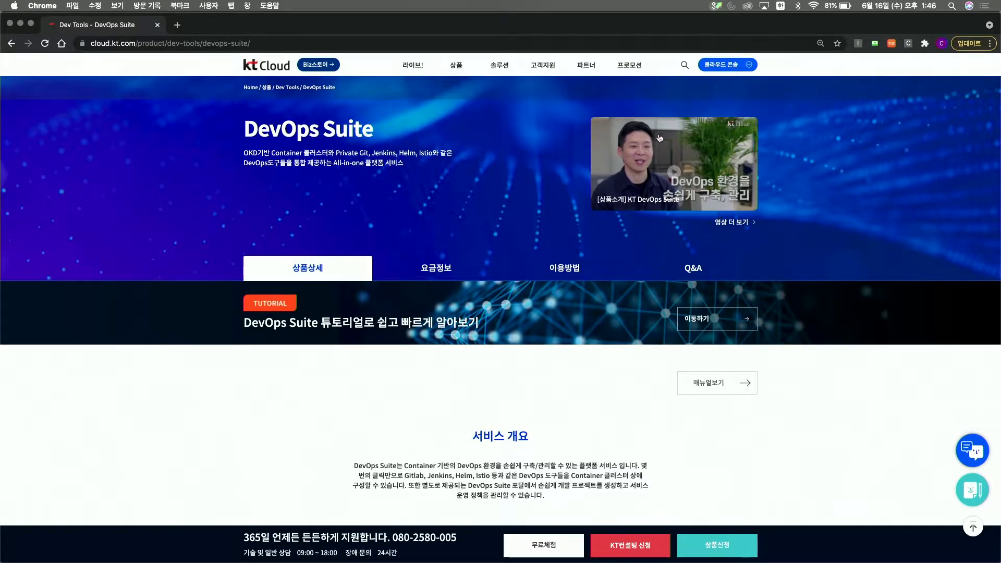
{"action": "left_click", "coordinate": [706, 385]}
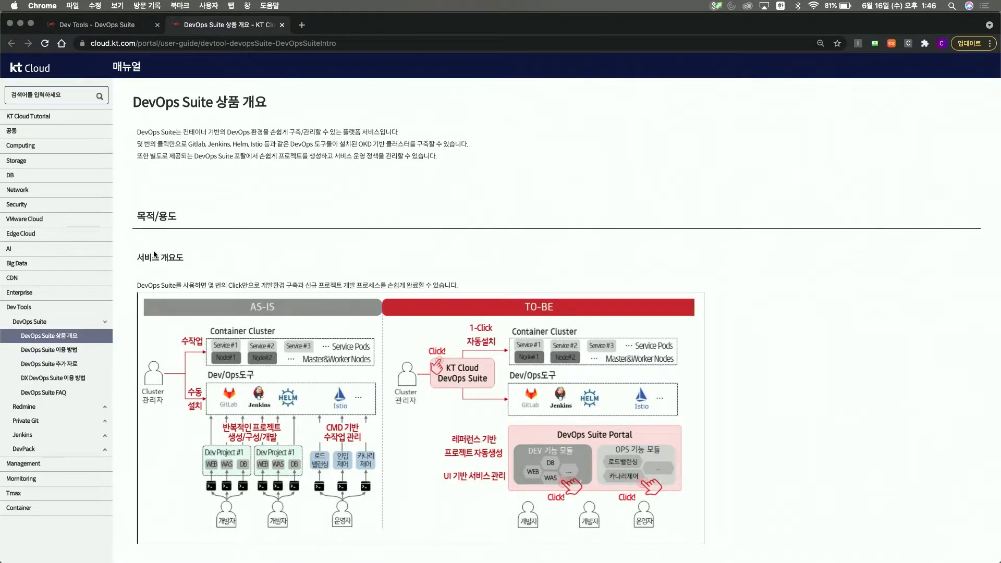
{"action": "left_click", "coordinate": [26, 147]}
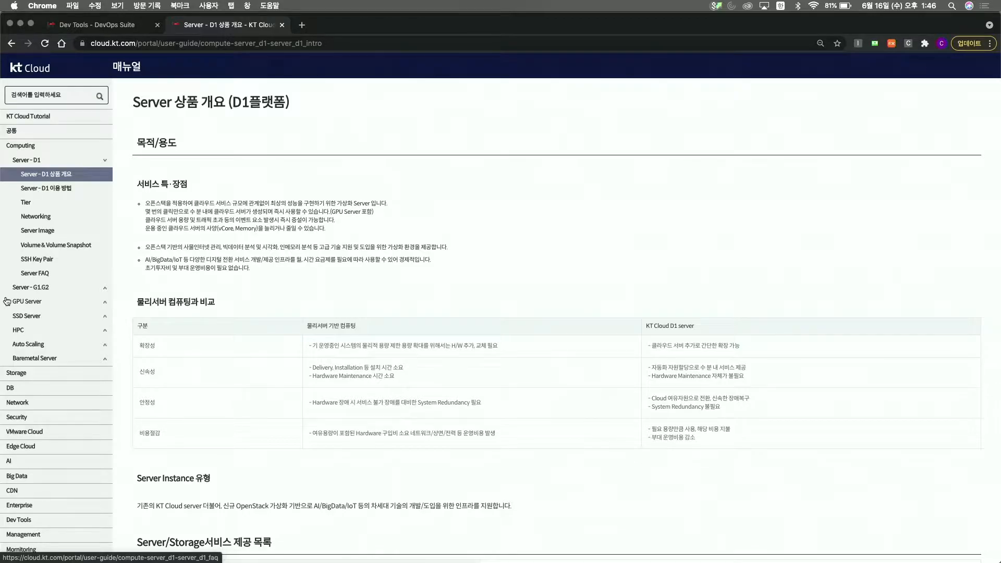
Skim the Server – D1 usage guide, then switch to the 'KT Cloud의 이해' tutorial page
{"action": "left_click", "coordinate": [57, 191]}
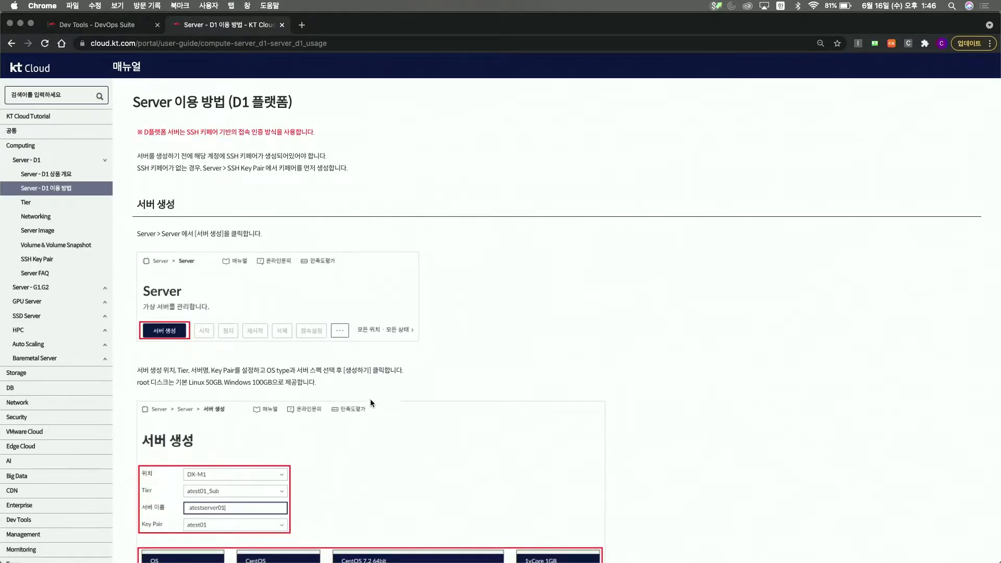
{"action": "scroll", "coordinate": [370, 402], "scroll_direction": "down", "scroll_amount": 5}
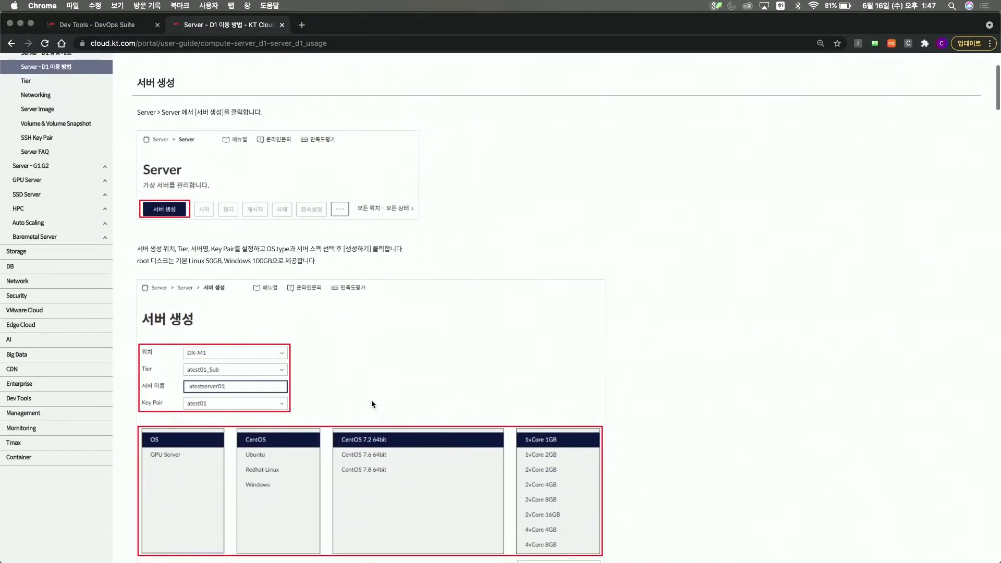
{"action": "scroll", "coordinate": [372, 403], "scroll_direction": "down", "scroll_amount": 1}
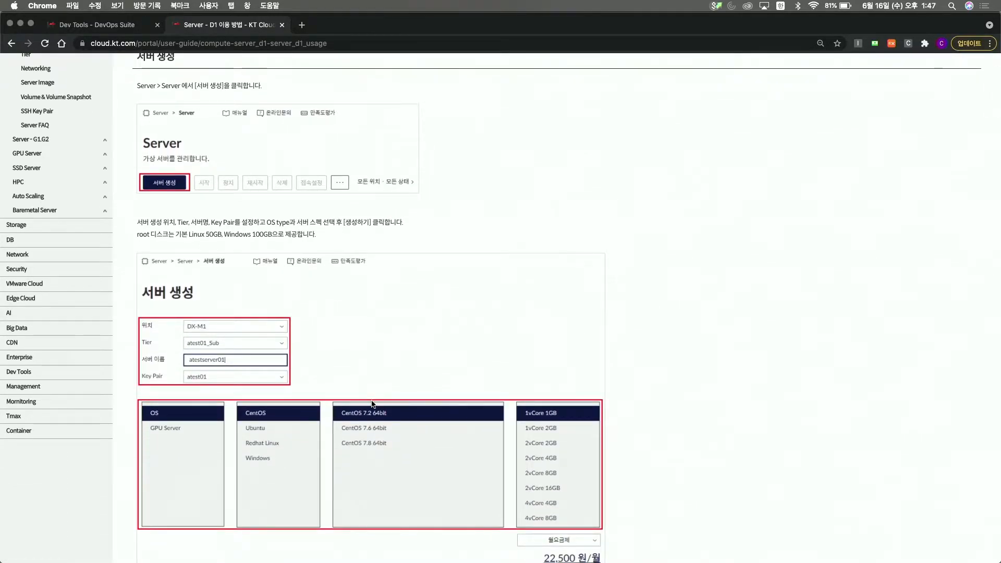
{"action": "scroll", "coordinate": [371, 403], "scroll_direction": "down", "scroll_amount": 4}
{"action": "scroll", "coordinate": [371, 401], "scroll_direction": "down", "scroll_amount": 5}
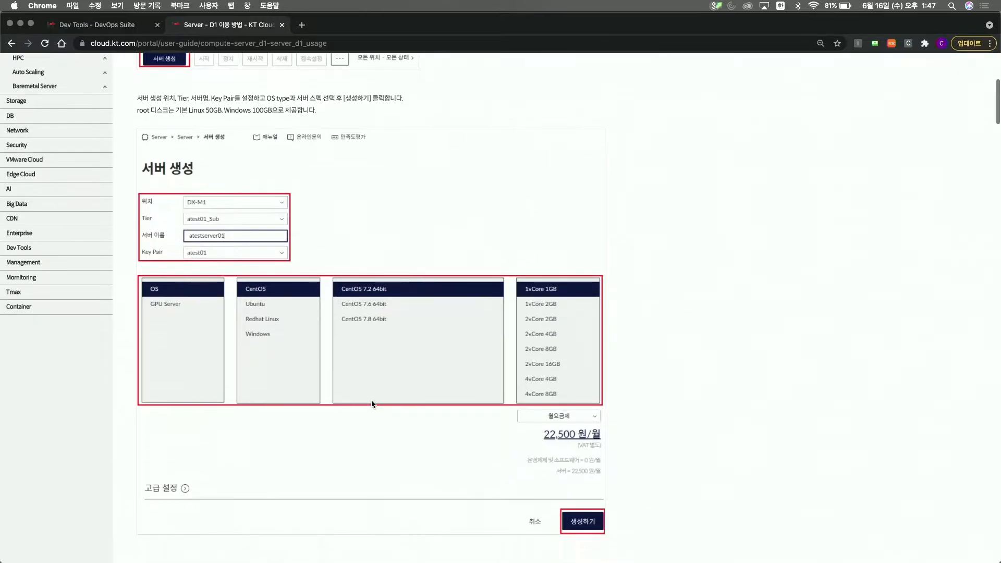
{"action": "scroll", "coordinate": [371, 405], "scroll_direction": "down", "scroll_amount": 3}
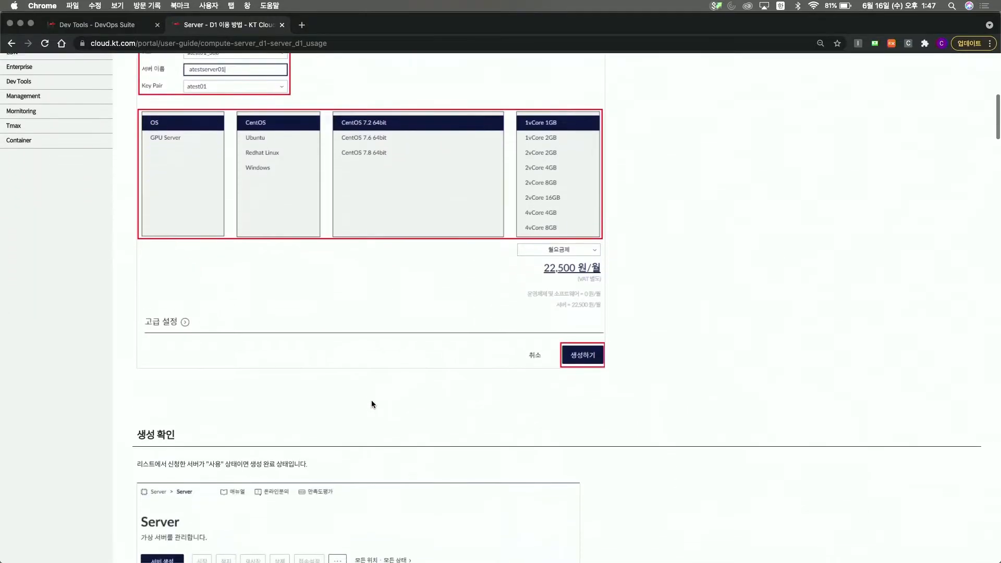
{"action": "scroll", "coordinate": [371, 404], "scroll_direction": "up", "scroll_amount": 20}
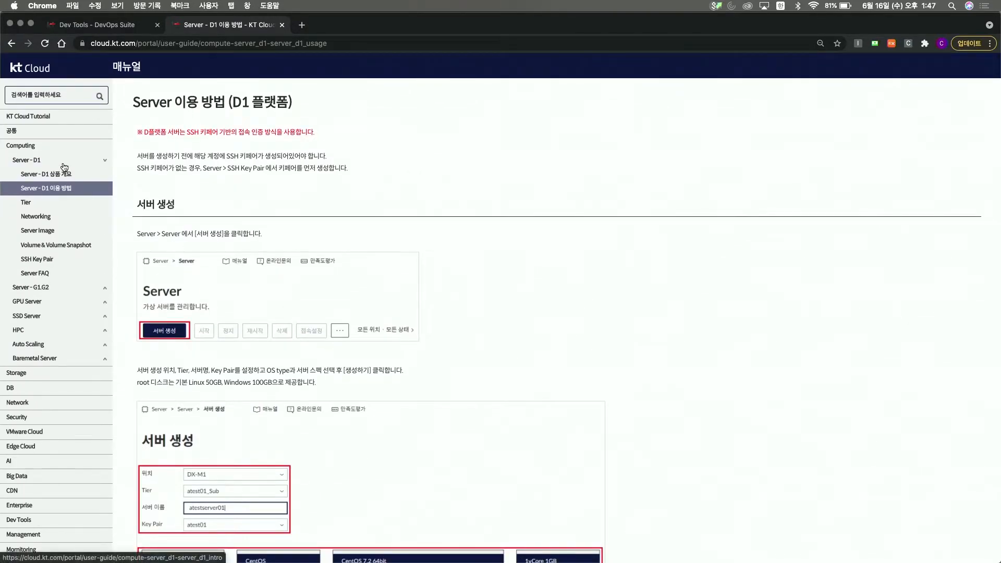
{"action": "left_click", "coordinate": [33, 119]}
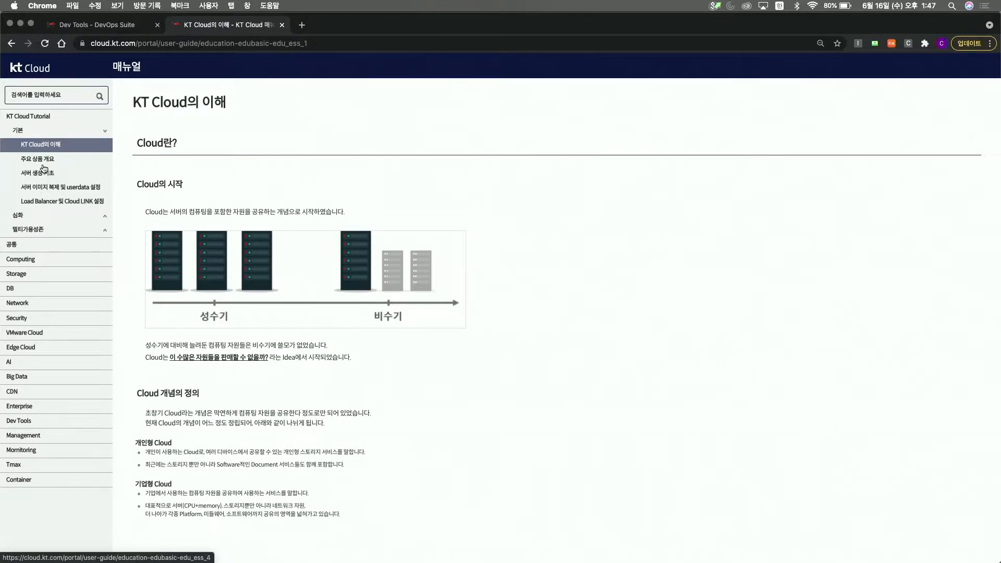
Read the '서버 생성 기초' page through its login and 상품 청약 steps, ending at the top
{"action": "left_click", "coordinate": [41, 173]}
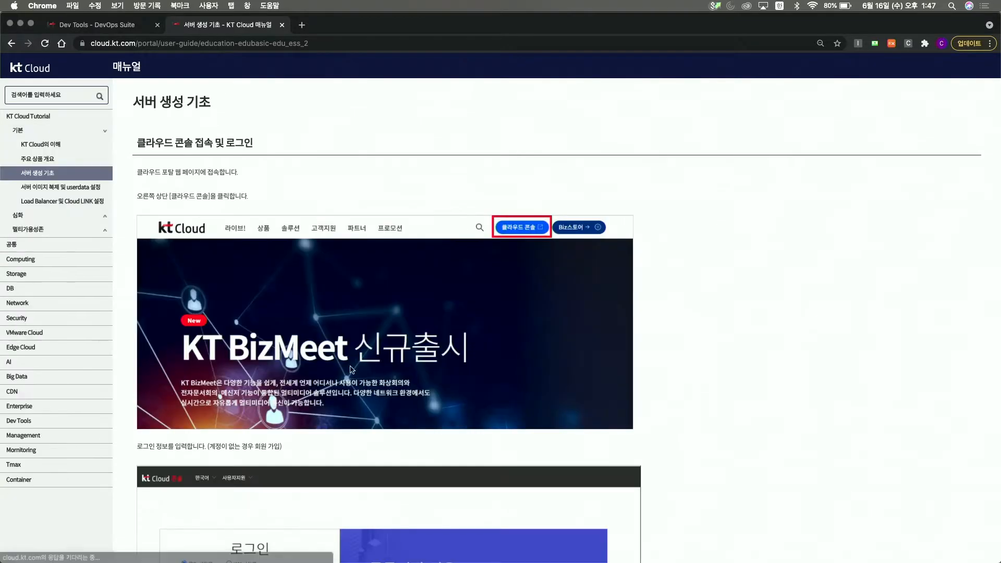
{"action": "scroll", "coordinate": [352, 370], "scroll_direction": "down", "scroll_amount": 5}
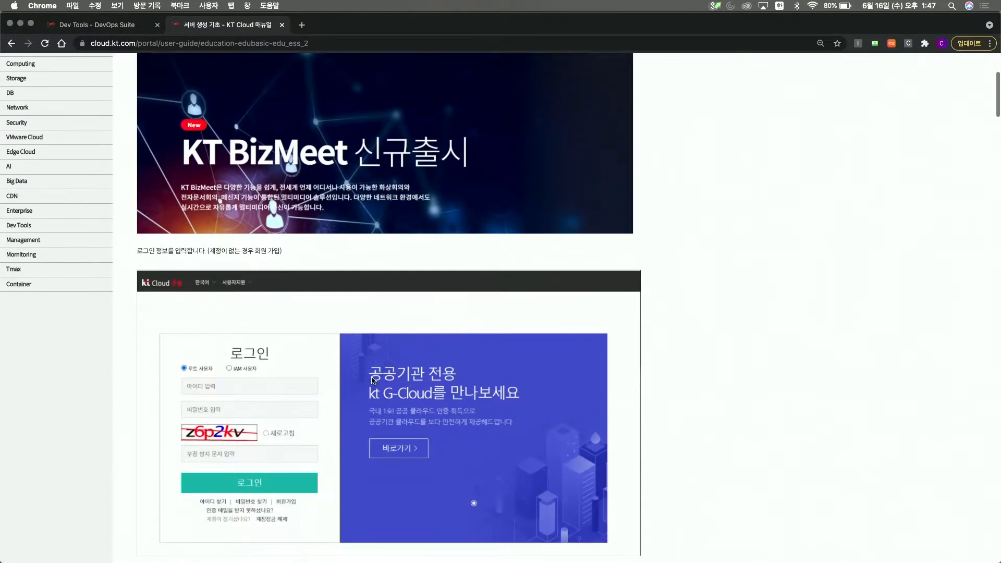
{"action": "scroll", "coordinate": [373, 379], "scroll_direction": "down", "scroll_amount": 8}
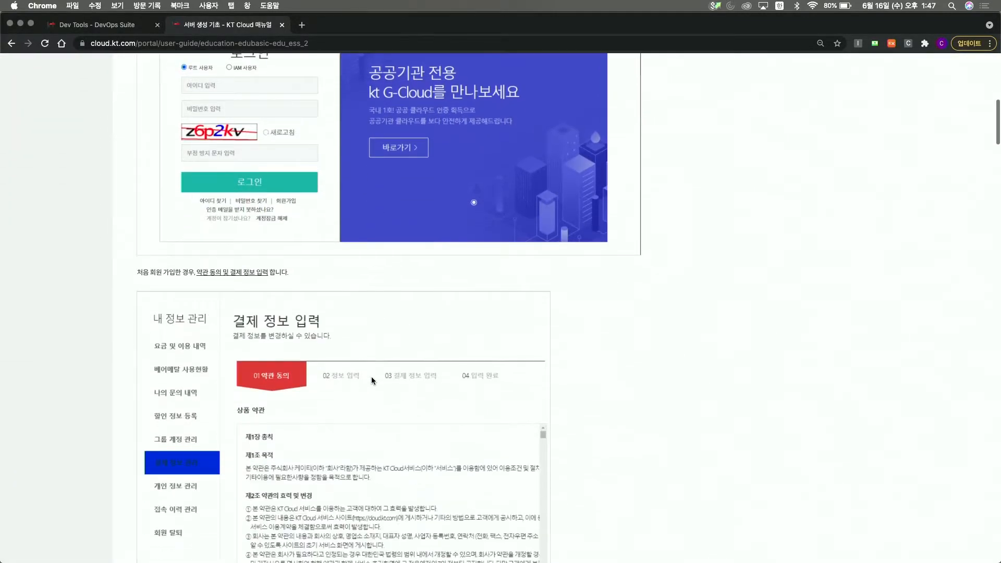
{"action": "scroll", "coordinate": [372, 379], "scroll_direction": "down", "scroll_amount": 4}
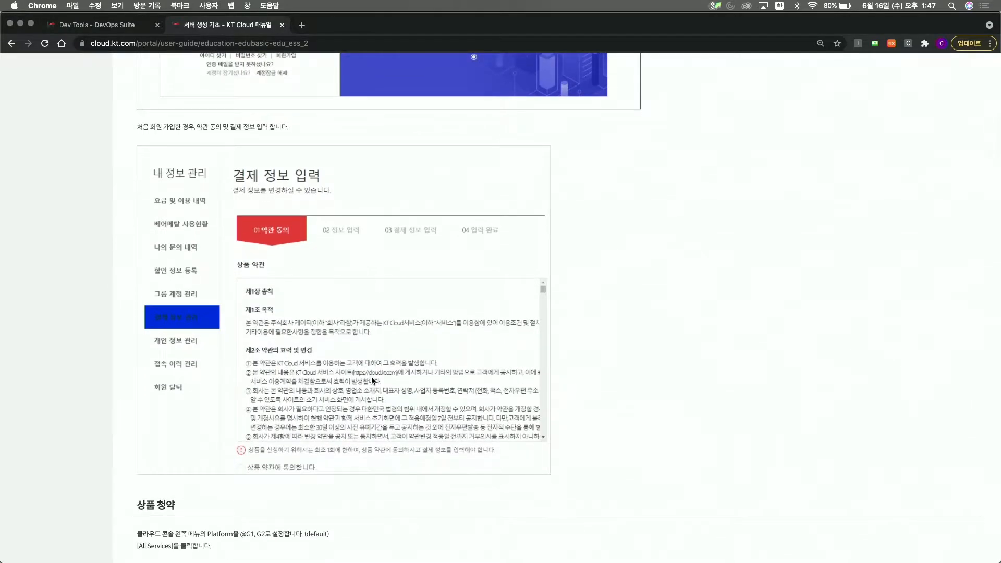
{"action": "scroll", "coordinate": [372, 380], "scroll_direction": "down", "scroll_amount": 6}
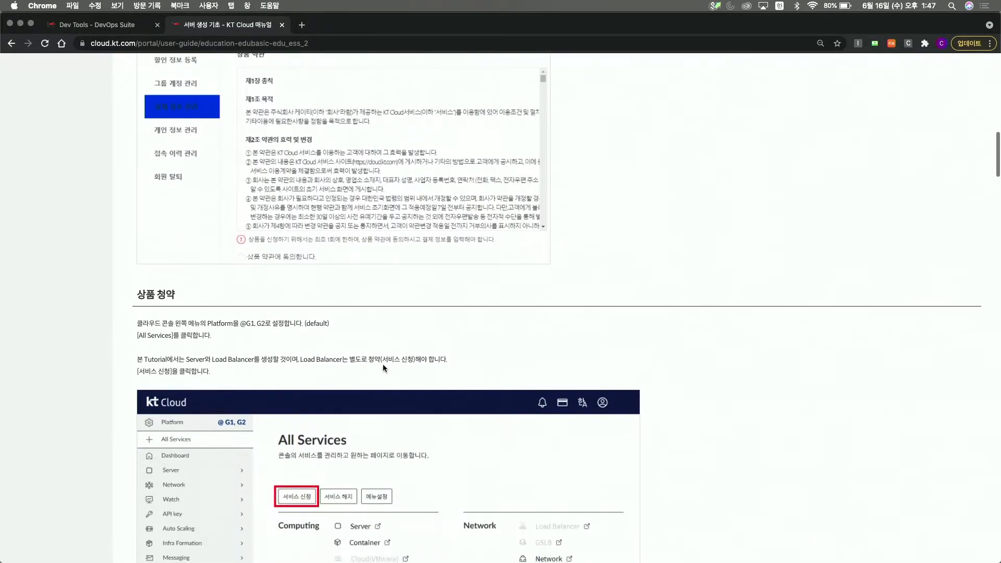
{"action": "scroll", "coordinate": [689, 124], "scroll_direction": "up", "scroll_amount": 2}
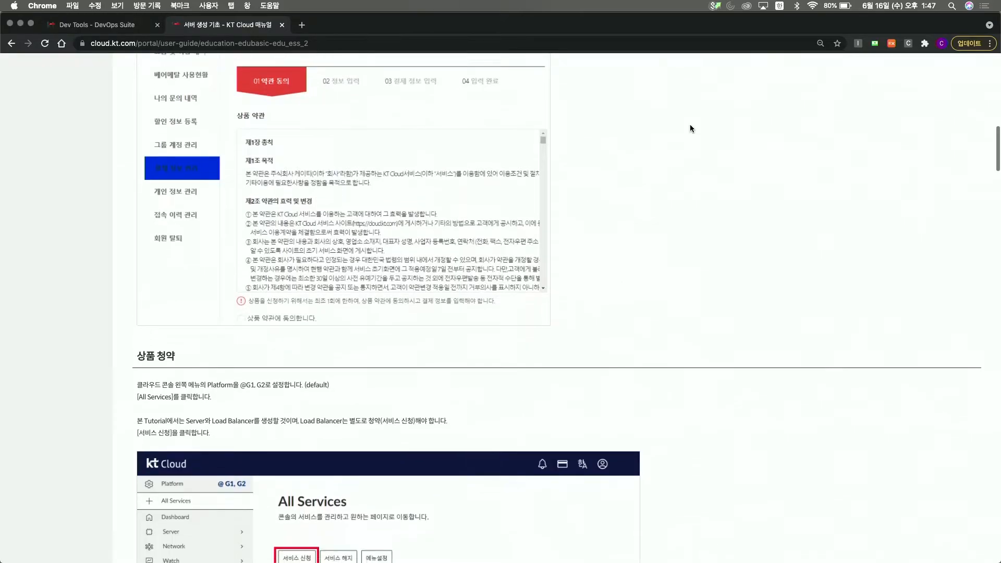
{"action": "scroll", "coordinate": [689, 126], "scroll_direction": "down", "scroll_amount": 1}
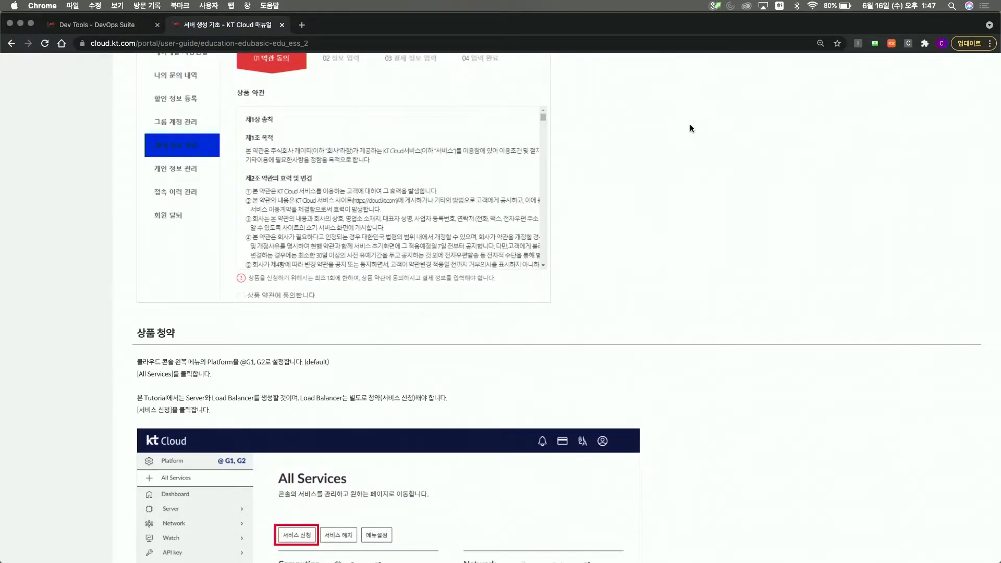
{"action": "scroll", "coordinate": [689, 128], "scroll_direction": "up", "scroll_amount": 20}
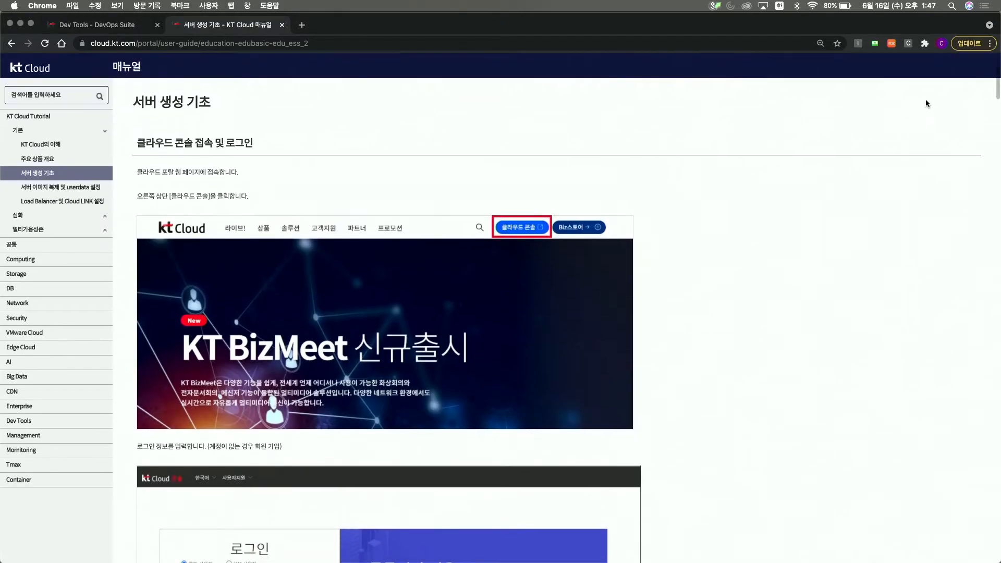
From the DevOps Suite product page, launch the 클라우드 콘솔 login in a new tab
{"action": "left_click", "coordinate": [97, 25]}
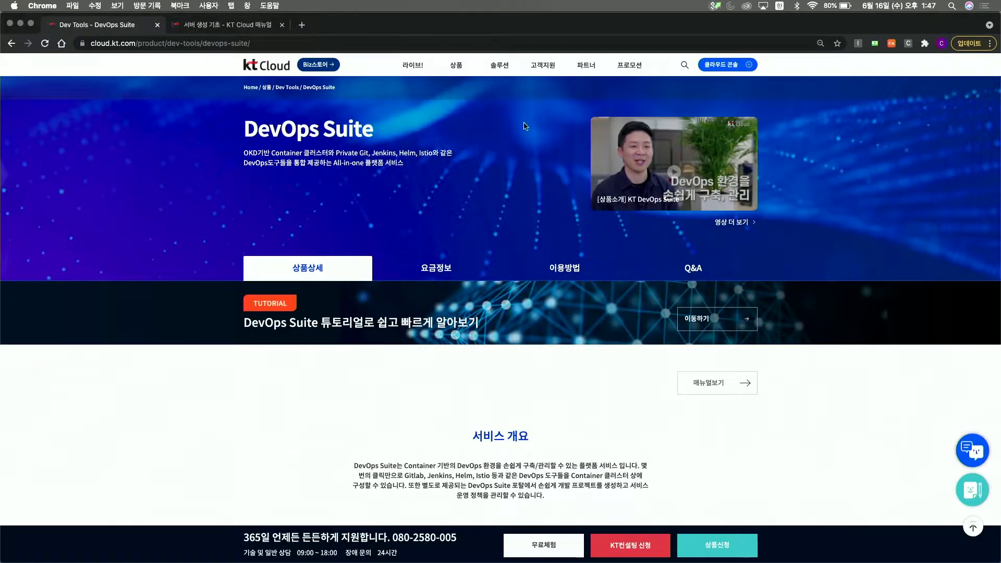
{"action": "left_click", "coordinate": [707, 63]}
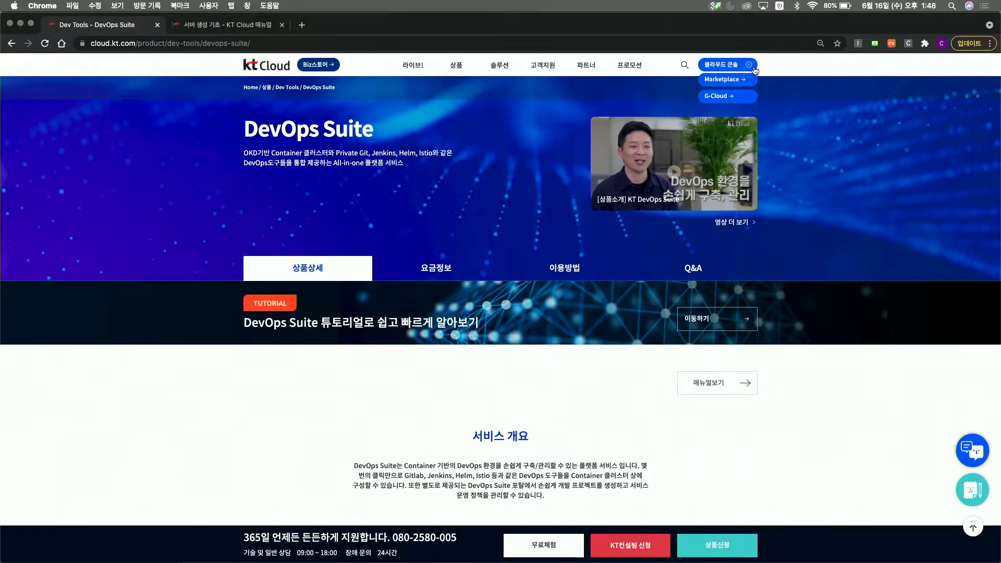
{"action": "left_click", "coordinate": [728, 64]}
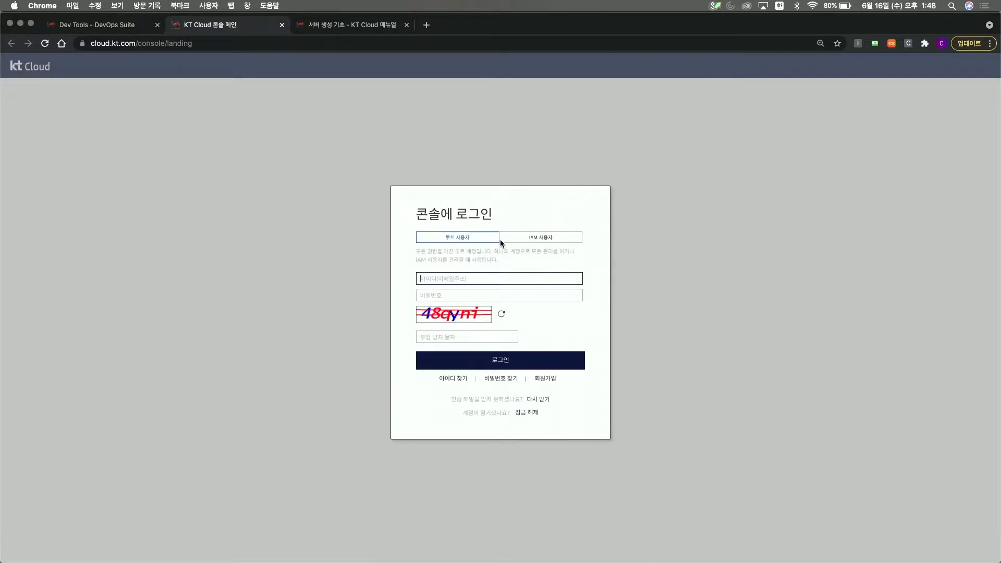
Enter the account's login ID in English letters, clearing the stray Hangul characters first
{"action": "left_click", "coordinate": [452, 281]}
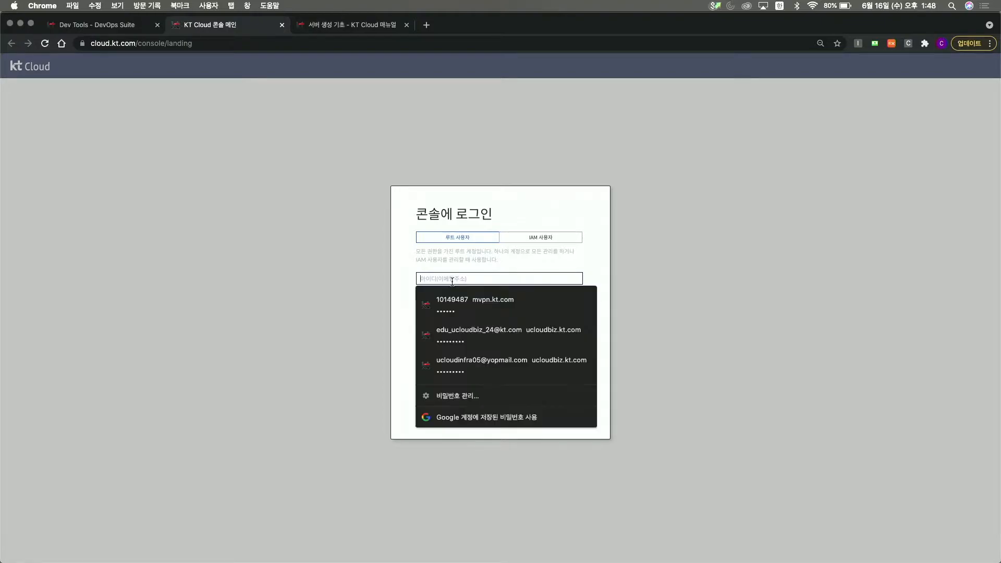
{"action": "type", "text": "ㅠ"}
{"action": "key", "text": "BackSpace"}
{"action": "type", "text": "ㅠ"}
{"action": "key", "text": "BackSpace"}
{"action": "type", "text": "ㅠ"}
{"action": "key", "text": "BackSpace"}
{"action": "key", "text": "ctrl+space"}
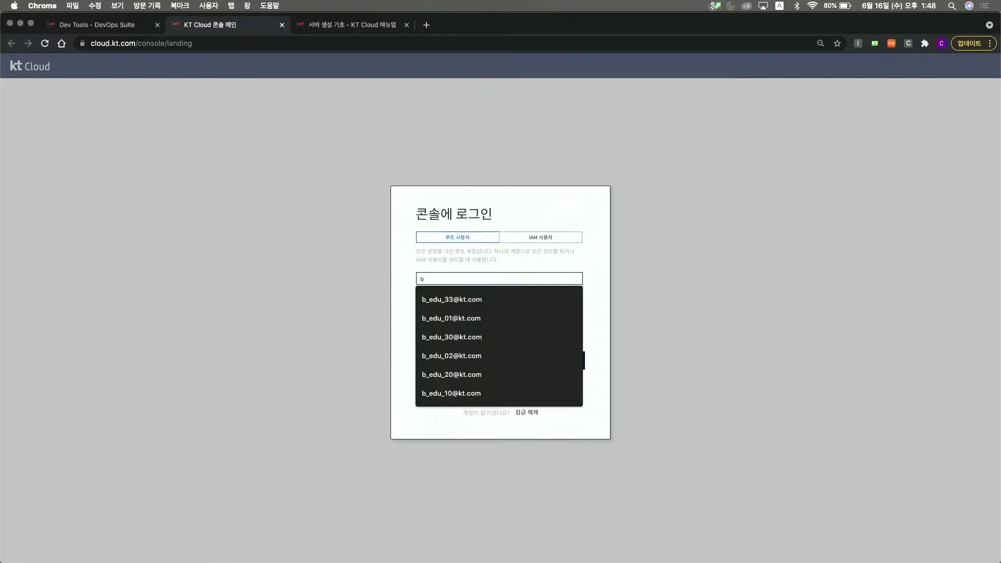
{"action": "key", "text": "Tab"}
Fill in the password and the CAPTCHA answer, then submit the console login
{"action": "type", "text": "•••••••"}
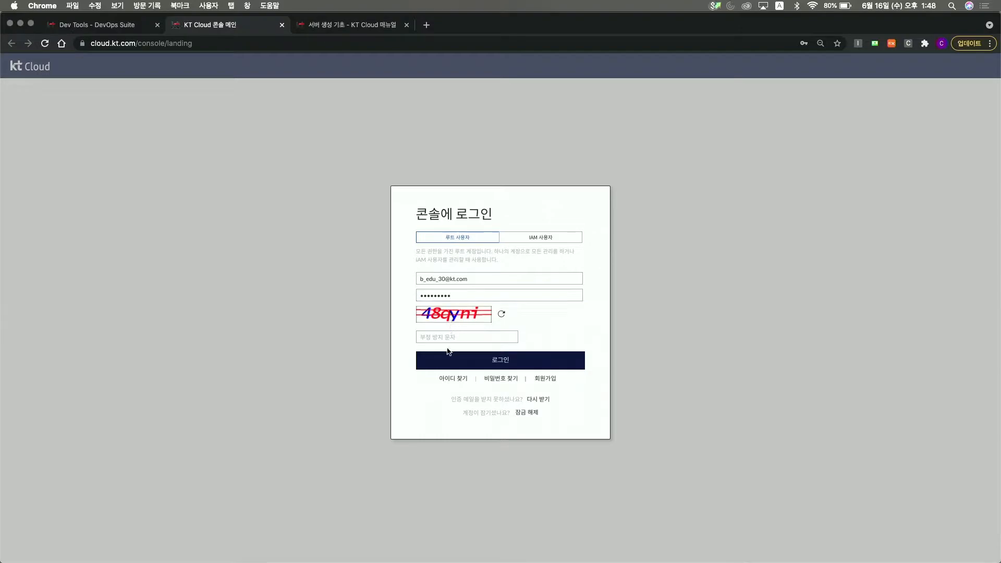
{"action": "left_click", "coordinate": [447, 338]}
{"action": "type", "text": "48qyni"}
{"action": "left_click", "coordinate": [489, 362]}
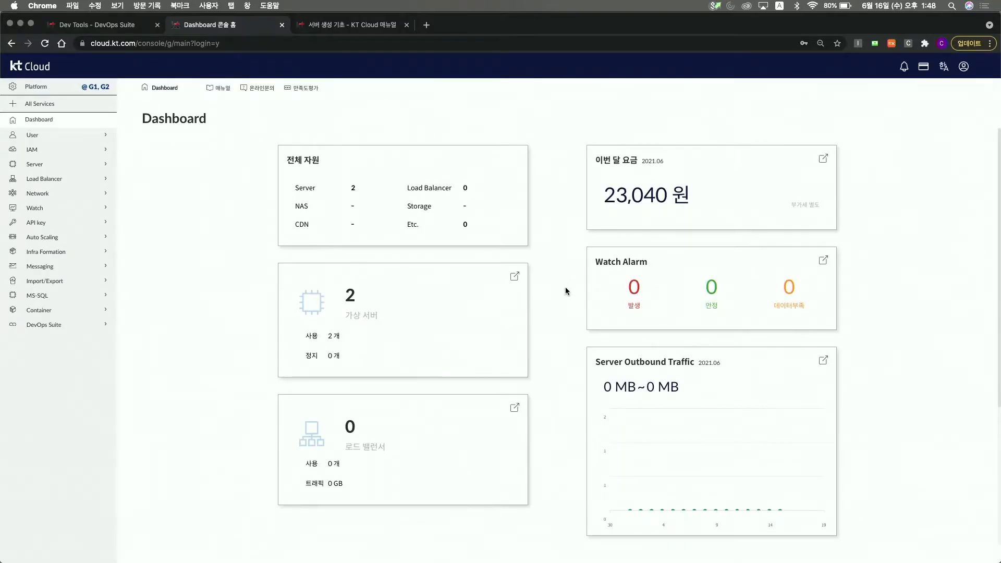
Scroll the Dashboard to review server, load balancer, alarm and traffic summaries
{"action": "scroll", "coordinate": [561, 271], "scroll_direction": "down", "scroll_amount": 1}
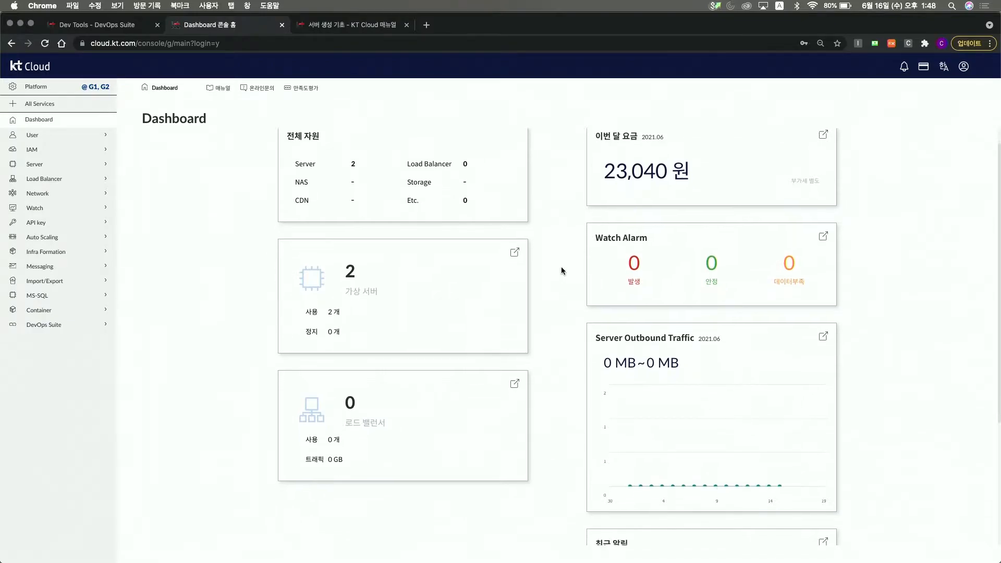
{"action": "scroll", "coordinate": [561, 271], "scroll_direction": "up", "scroll_amount": 1}
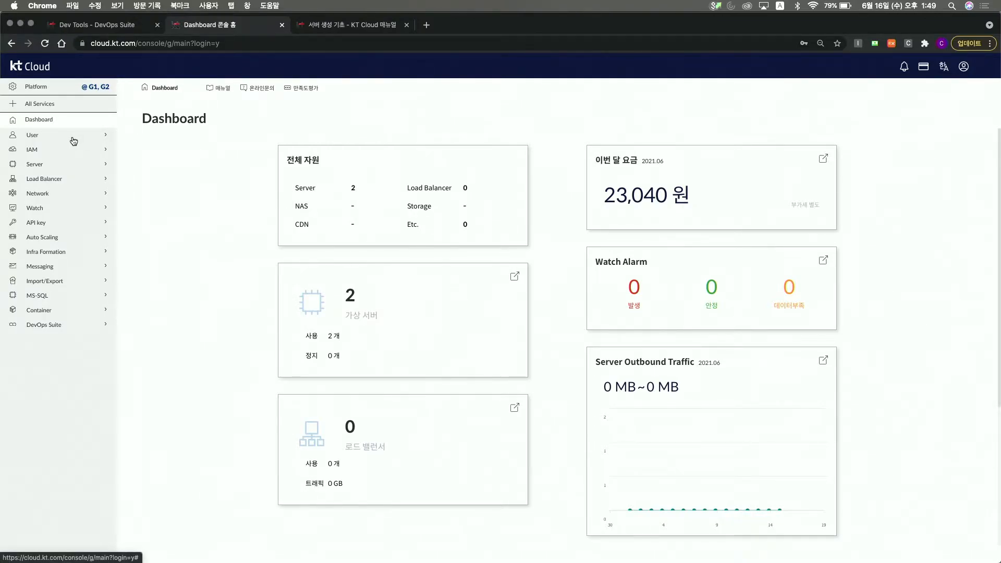
Open User > 내 계정 and expand its 계정 설정 account settings section
{"action": "left_click", "coordinate": [77, 141]}
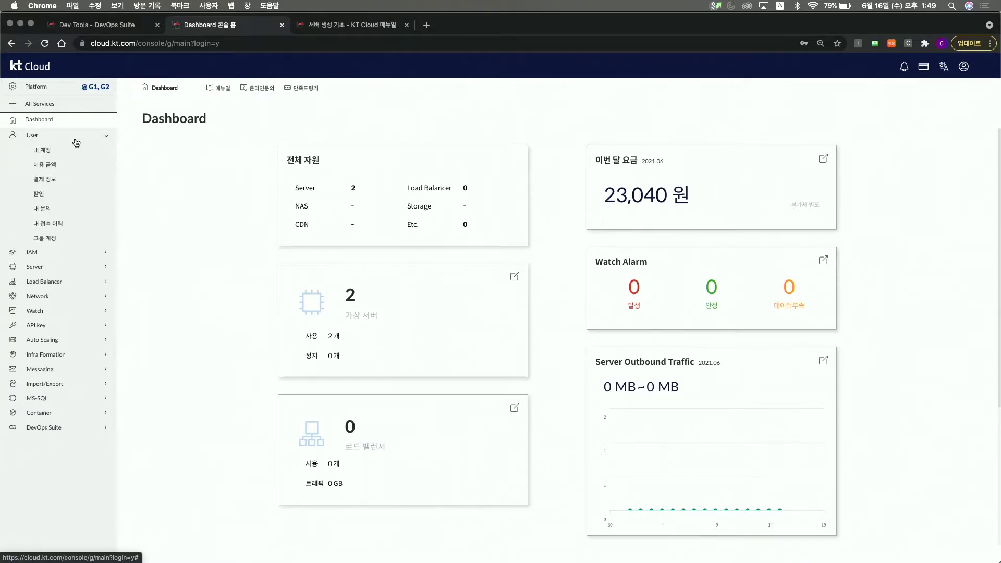
{"action": "left_click", "coordinate": [45, 150]}
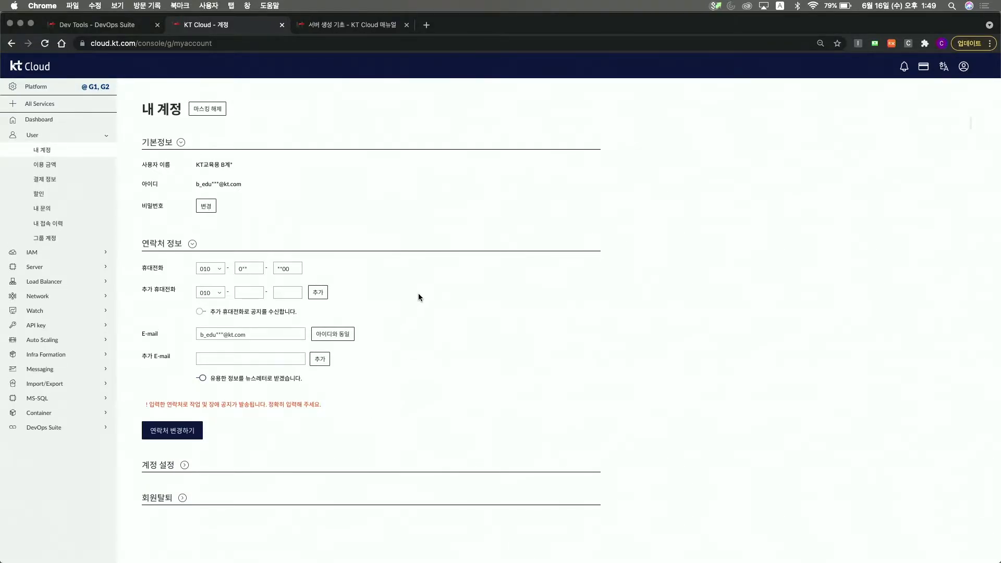
{"action": "left_click", "coordinate": [185, 465]}
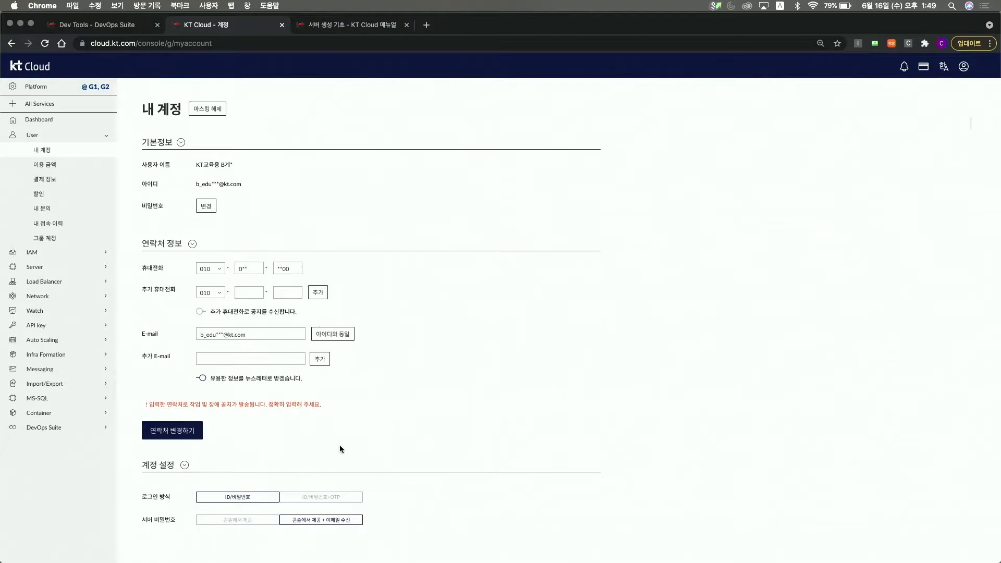
{"action": "scroll", "coordinate": [383, 445], "scroll_direction": "down", "scroll_amount": 2}
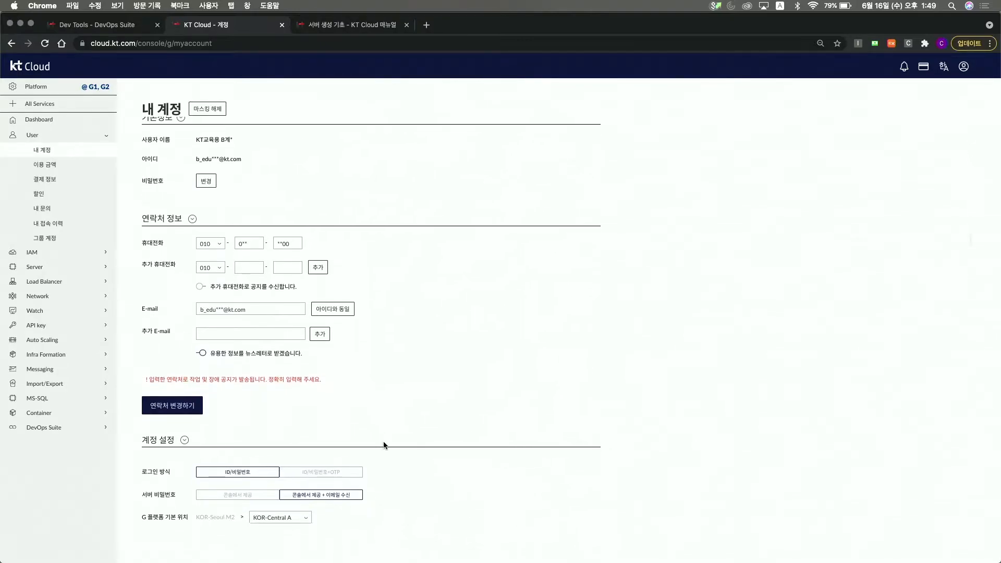
{"action": "scroll", "coordinate": [383, 441], "scroll_direction": "down", "scroll_amount": 1}
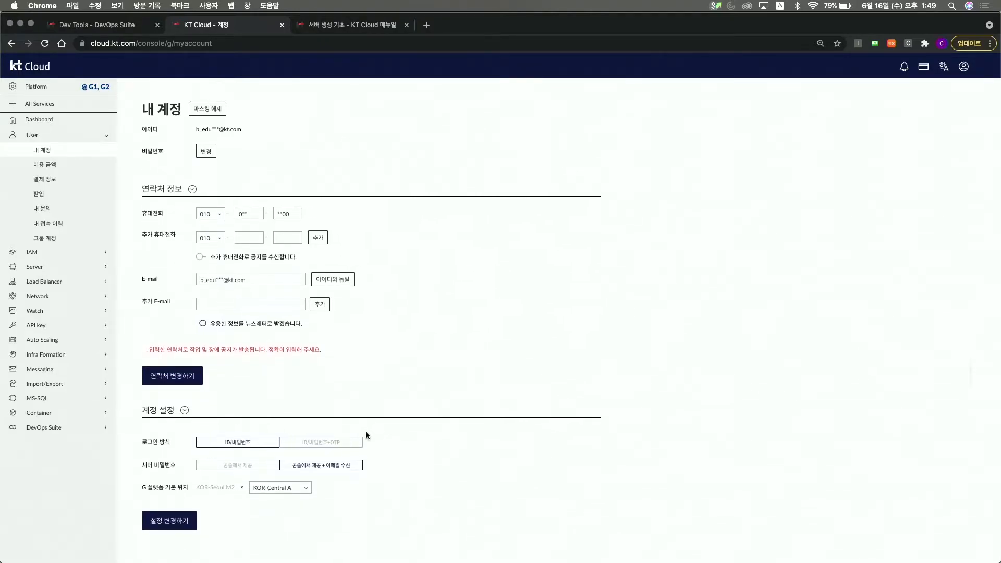
{"action": "scroll", "coordinate": [360, 427], "scroll_direction": "down", "scroll_amount": 1}
{"action": "scroll", "coordinate": [296, 426], "scroll_direction": "down", "scroll_amount": 1}
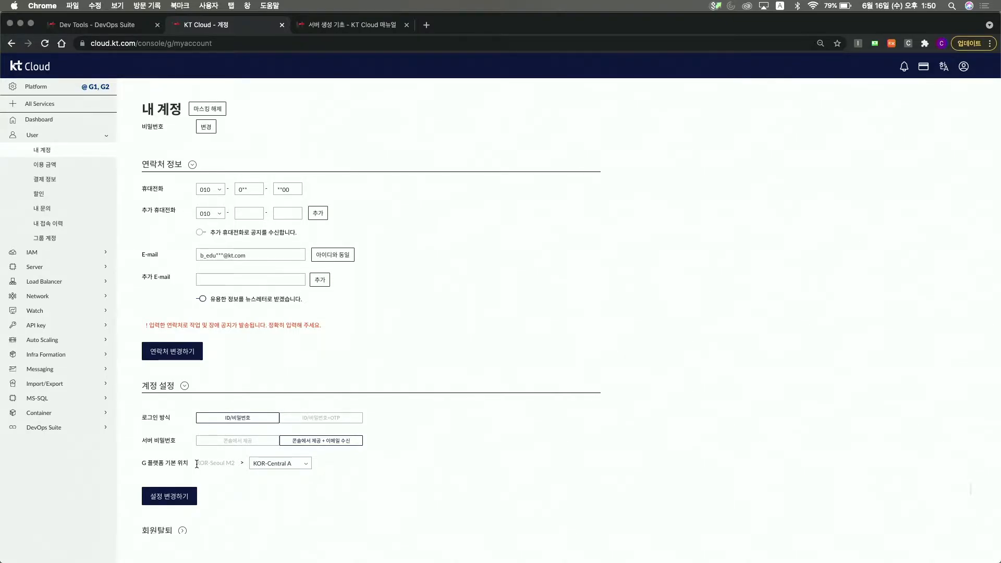
Inspect the default location and the G platform region list, leaving it unchanged
{"action": "left_click_drag", "start_coordinate": [196, 464], "coordinate": [242, 464]}
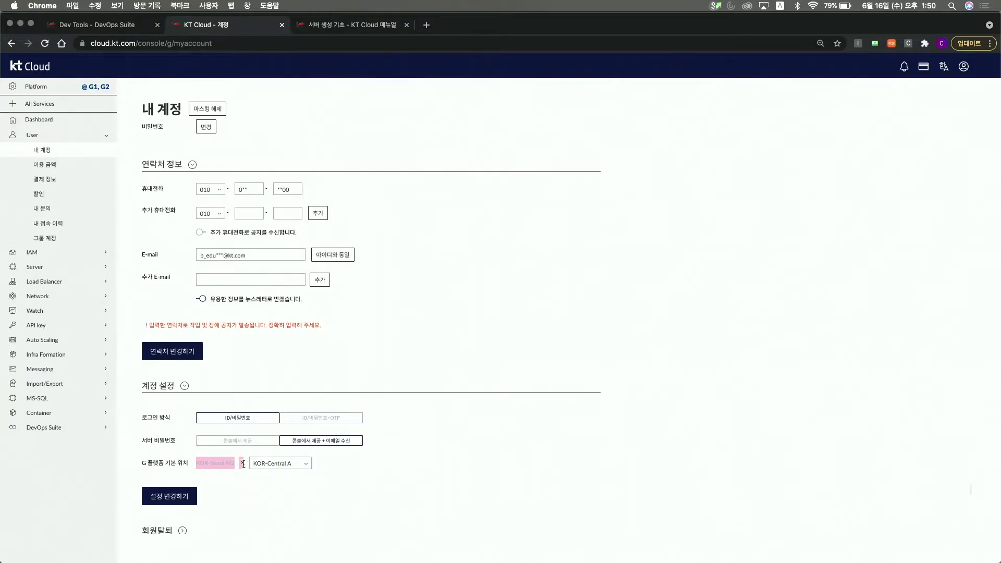
{"action": "left_click", "coordinate": [239, 480]}
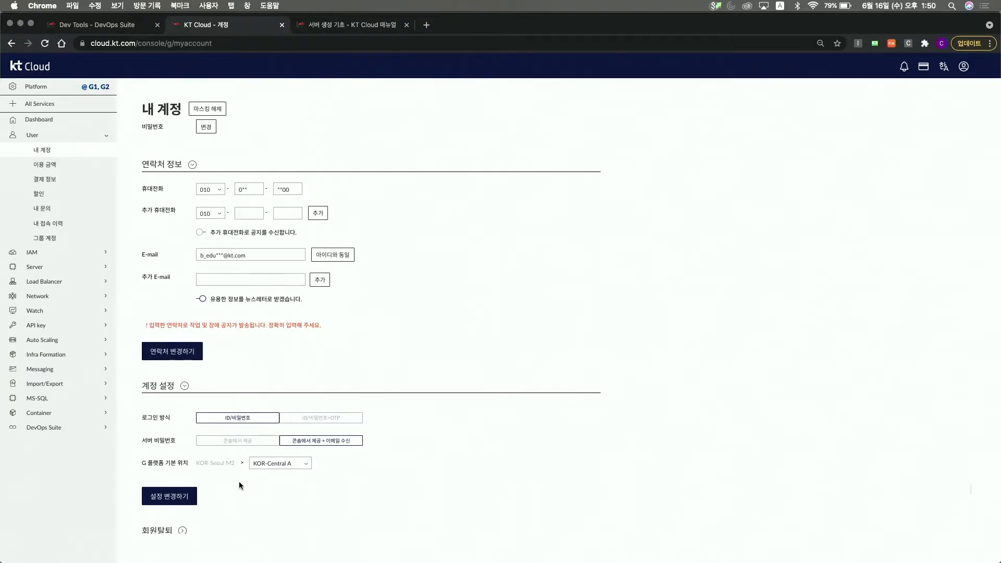
{"action": "left_click", "coordinate": [305, 468]}
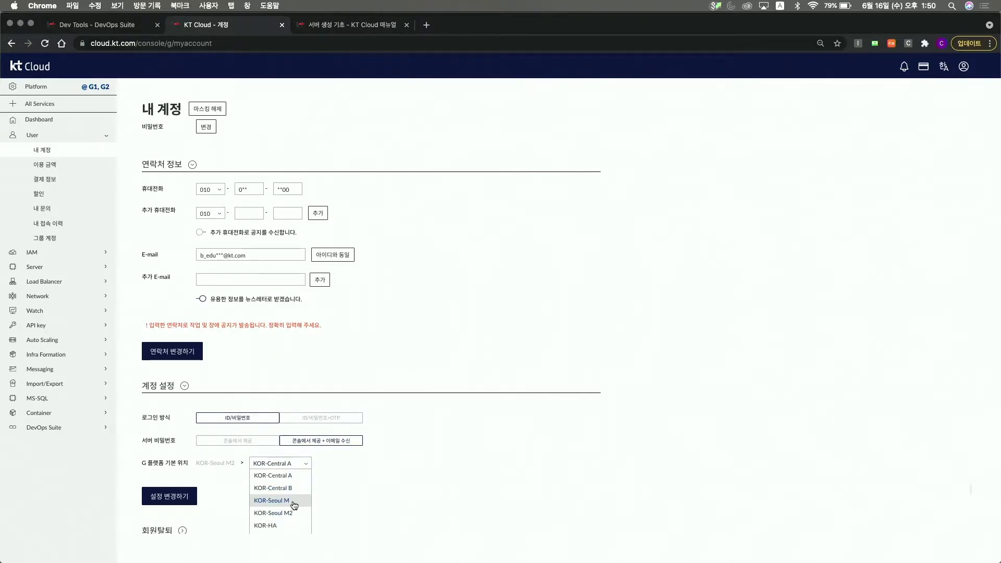
{"action": "left_click", "coordinate": [337, 497]}
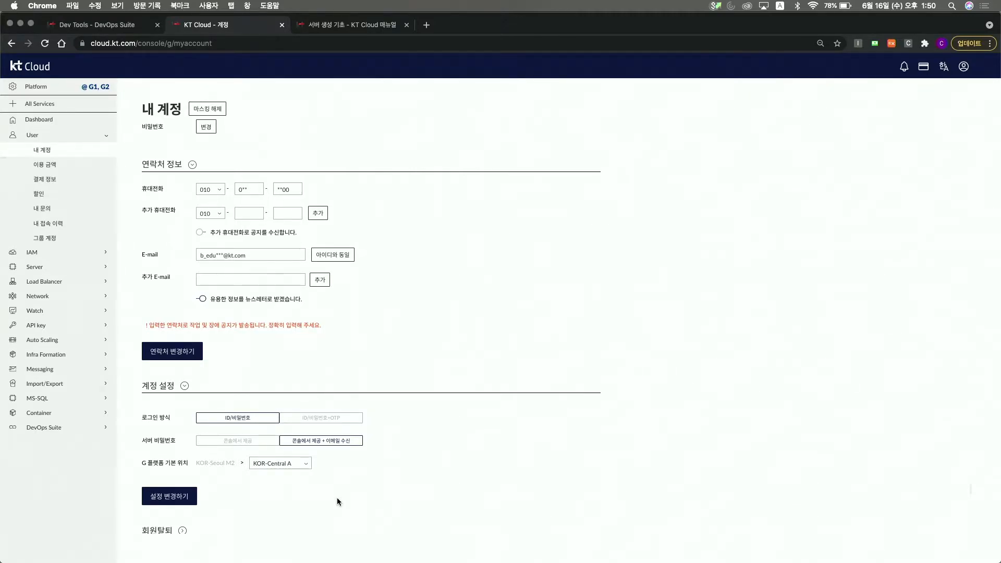
{"action": "scroll", "coordinate": [338, 502], "scroll_direction": "down", "scroll_amount": 1}
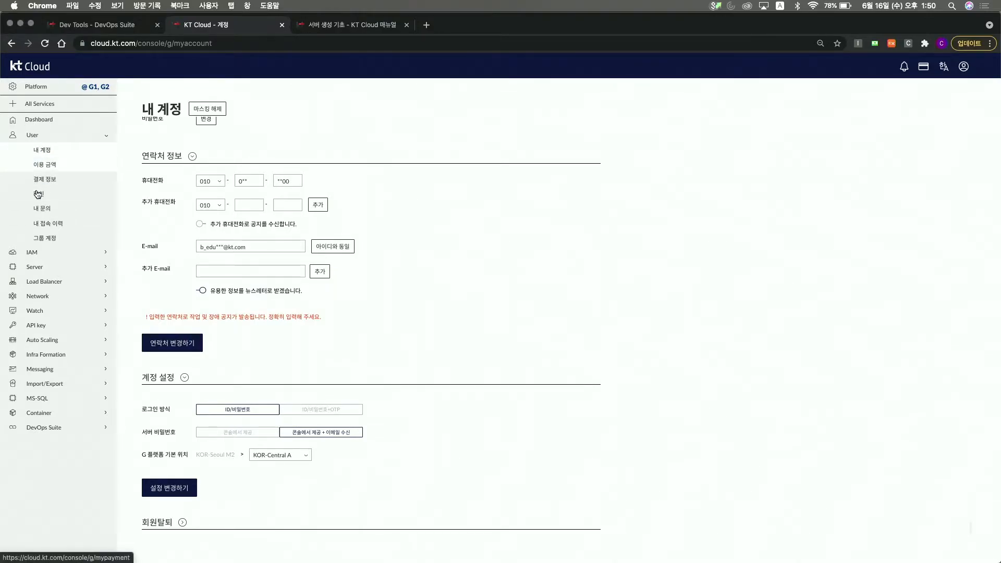
Browse the All Services overview of subscribed cloud services
{"action": "left_click", "coordinate": [15, 108]}
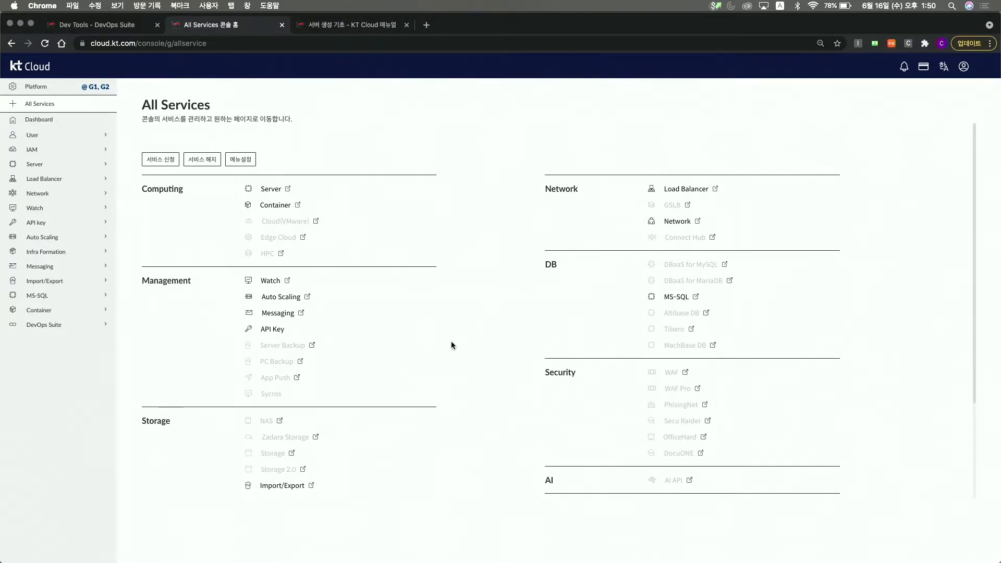
{"action": "scroll", "coordinate": [474, 343], "scroll_direction": "down", "scroll_amount": 1}
{"action": "scroll", "coordinate": [475, 343], "scroll_direction": "down", "scroll_amount": 2}
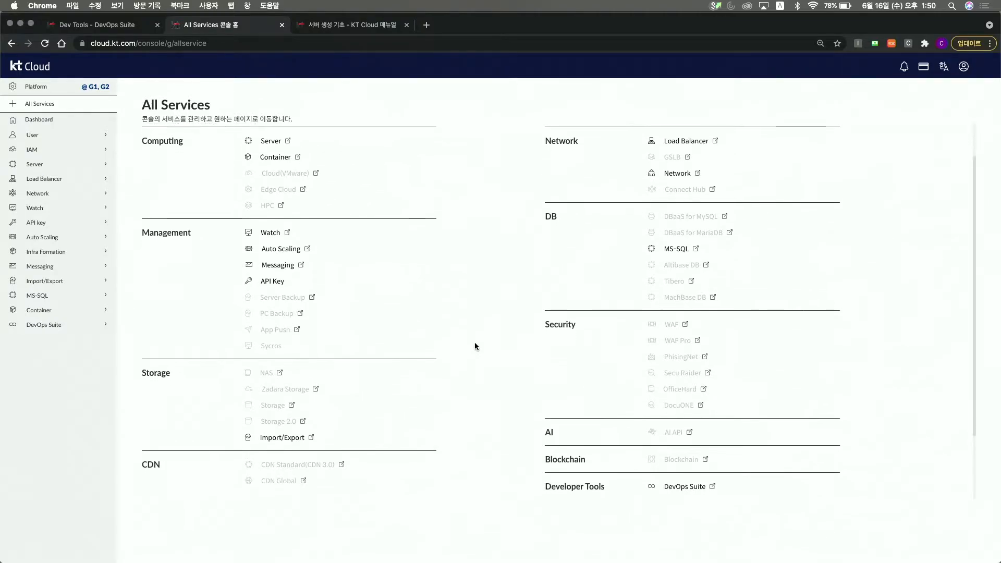
{"action": "scroll", "coordinate": [475, 345], "scroll_direction": "up", "scroll_amount": 2}
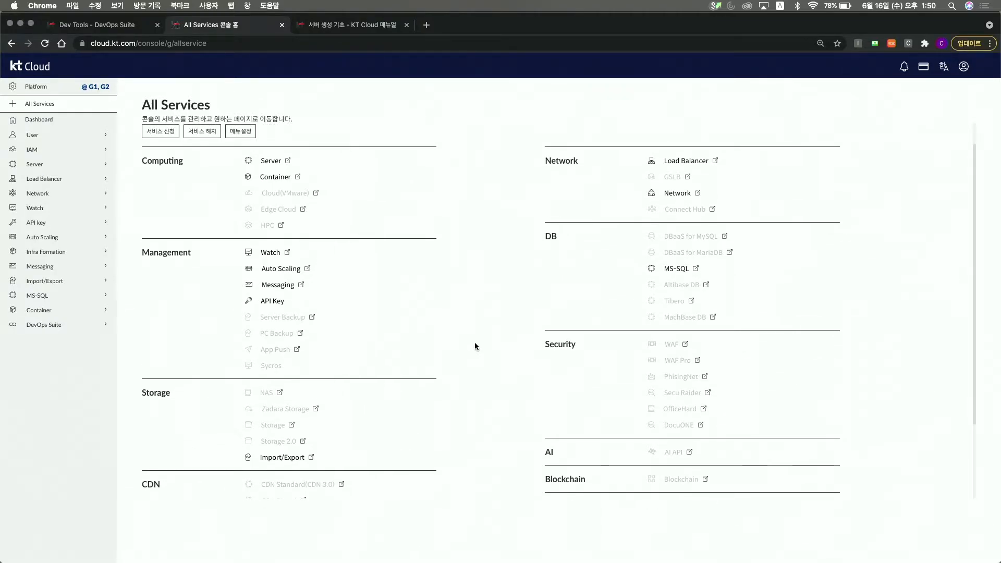
{"action": "scroll", "coordinate": [474, 346], "scroll_direction": "down", "scroll_amount": 1}
{"action": "scroll", "coordinate": [453, 278], "scroll_direction": "up", "scroll_amount": 1}
{"action": "scroll", "coordinate": [452, 275], "scroll_direction": "up", "scroll_amount": 1}
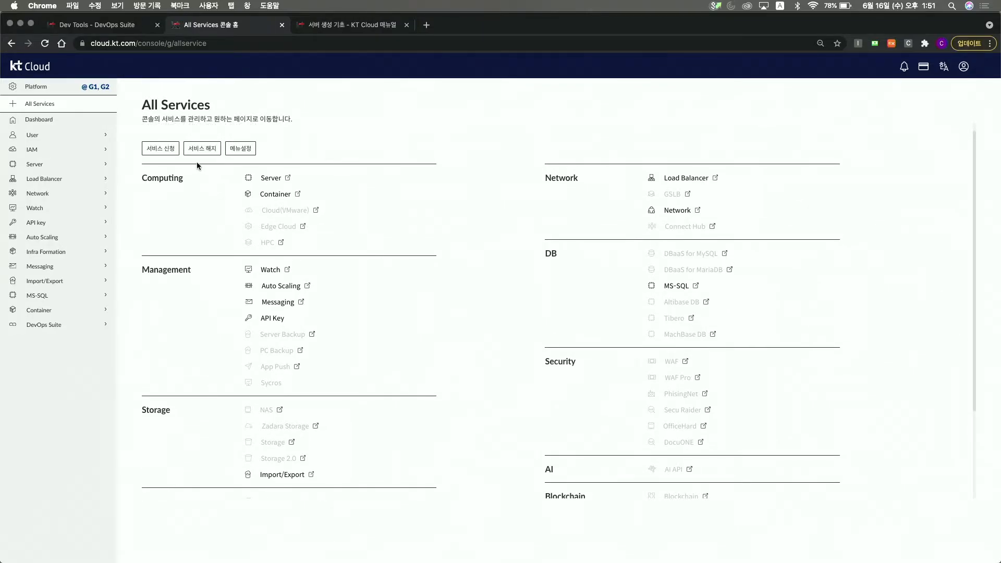
Apply for the NAS service and open its empty NAS Volume list
{"action": "left_click", "coordinate": [162, 151]}
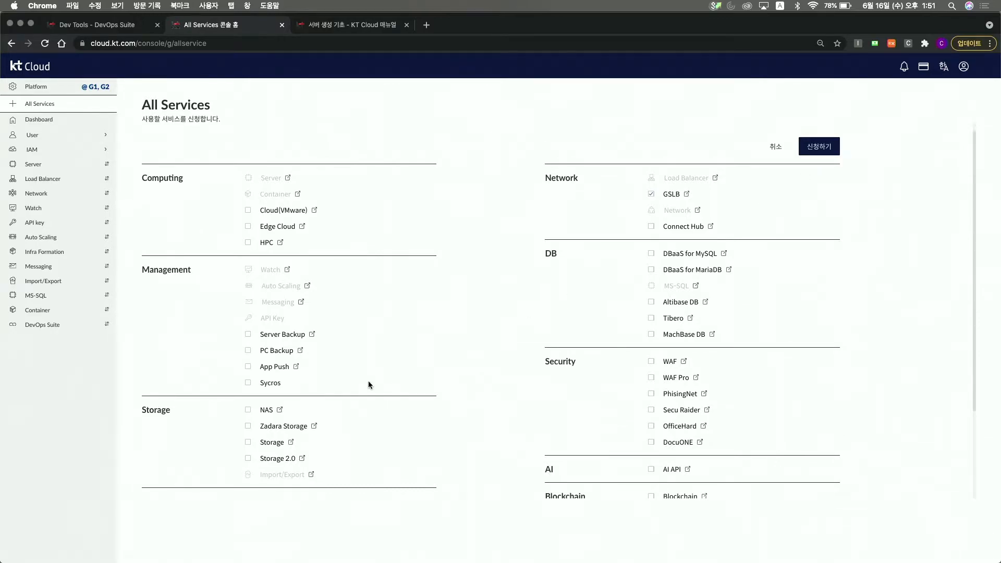
{"action": "left_click", "coordinate": [249, 410]}
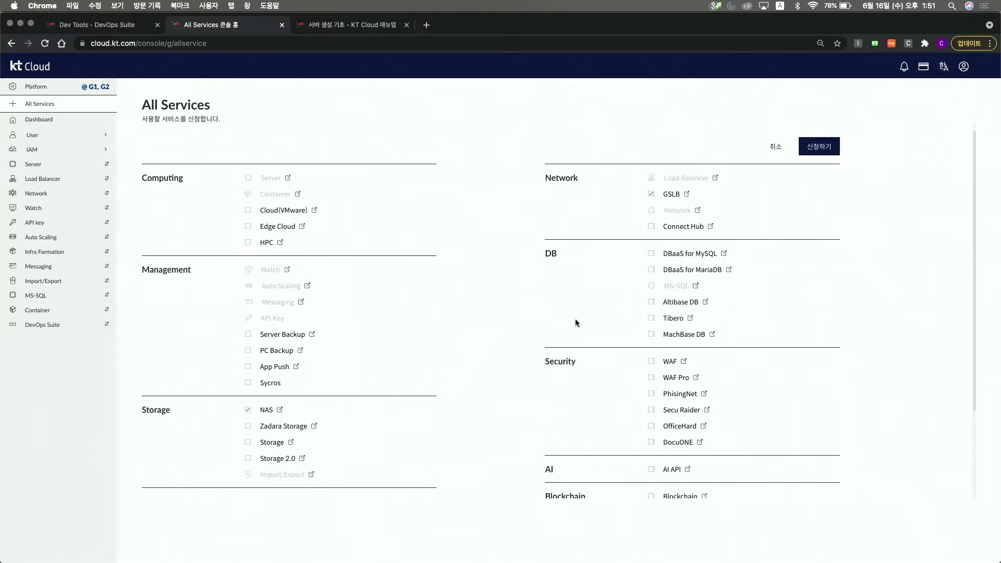
{"action": "left_click", "coordinate": [817, 151]}
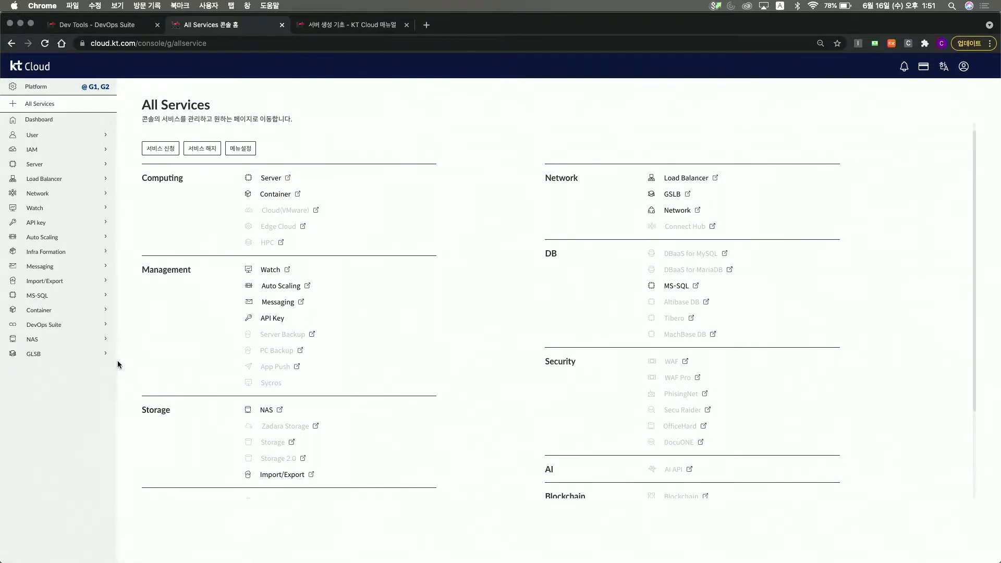
{"action": "left_click", "coordinate": [34, 340]}
{"action": "left_click", "coordinate": [78, 353]}
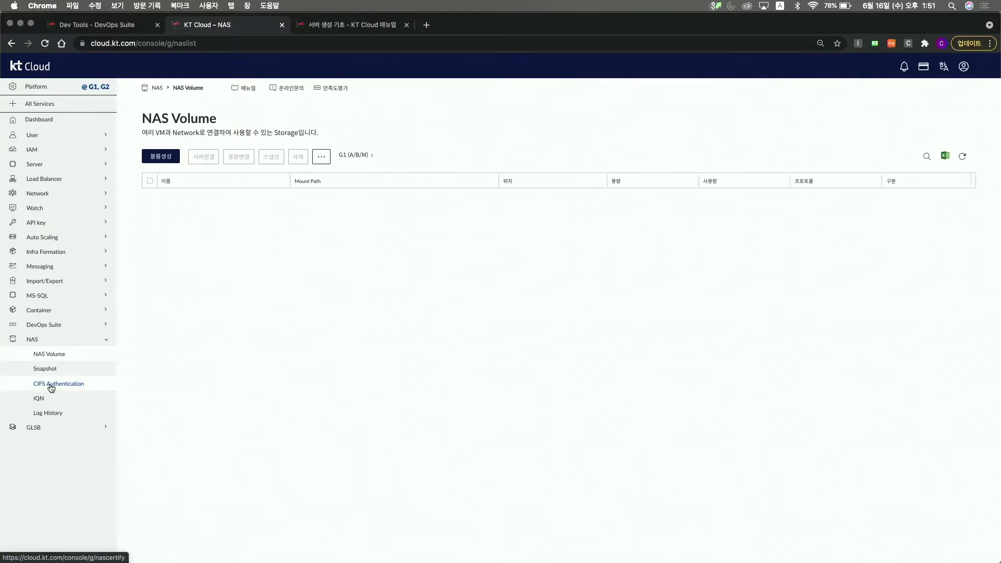
Return to All Services and open the Server list under the Server section
{"action": "left_click", "coordinate": [29, 108]}
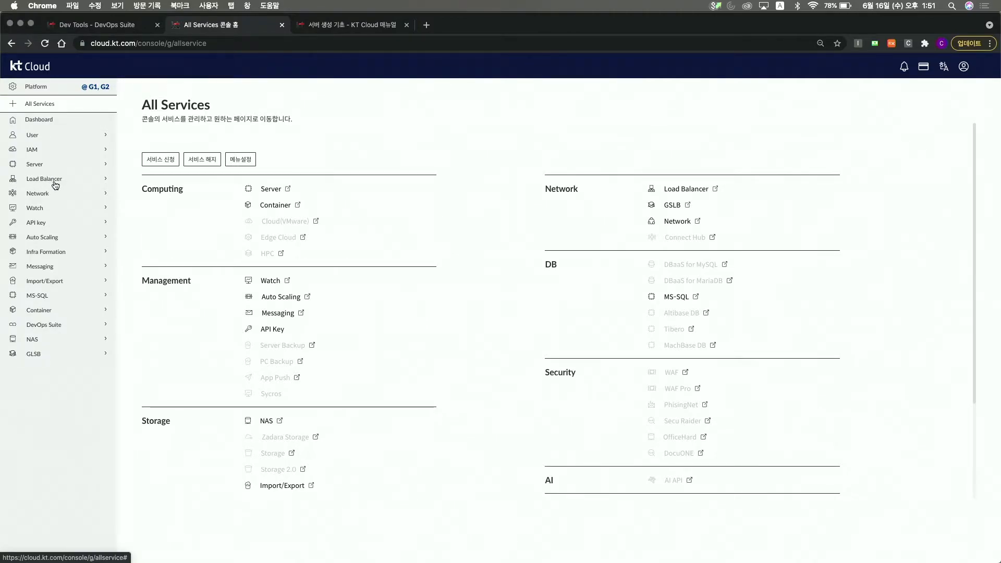
{"action": "left_click", "coordinate": [34, 168]}
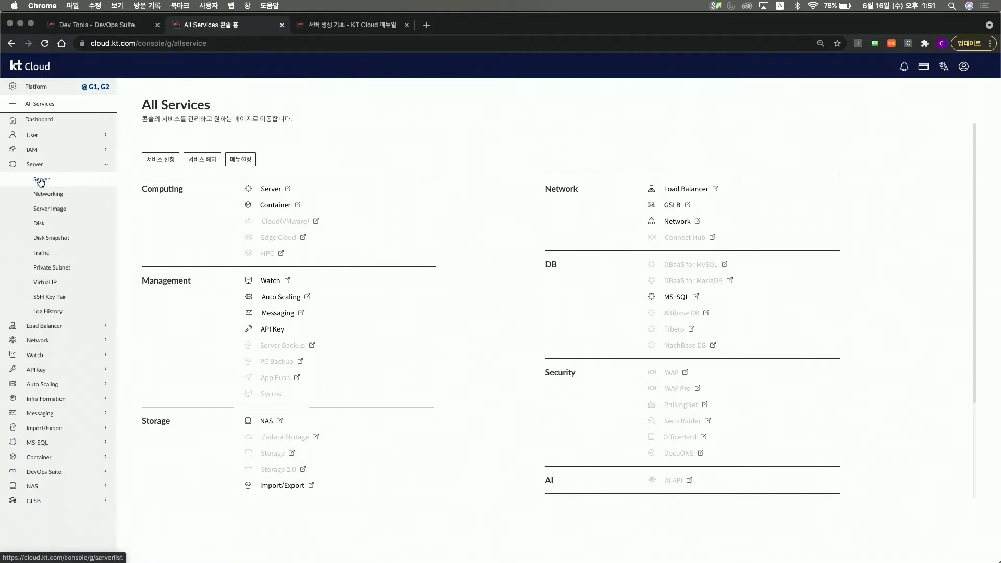
{"action": "left_click", "coordinate": [40, 183]}
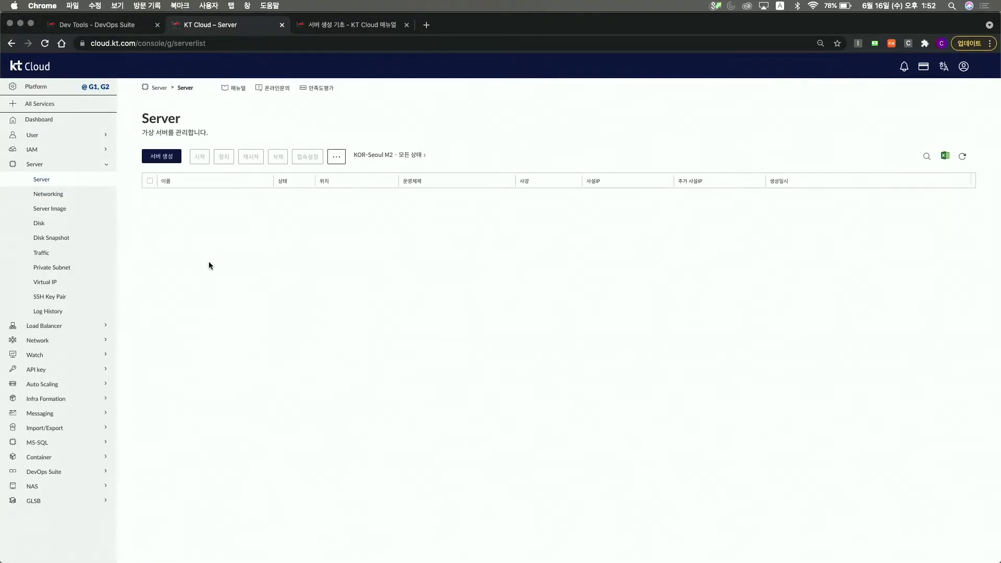
Filter the server list to 모든 위치 (all locations) and start creating a new server
{"action": "left_click", "coordinate": [360, 156]}
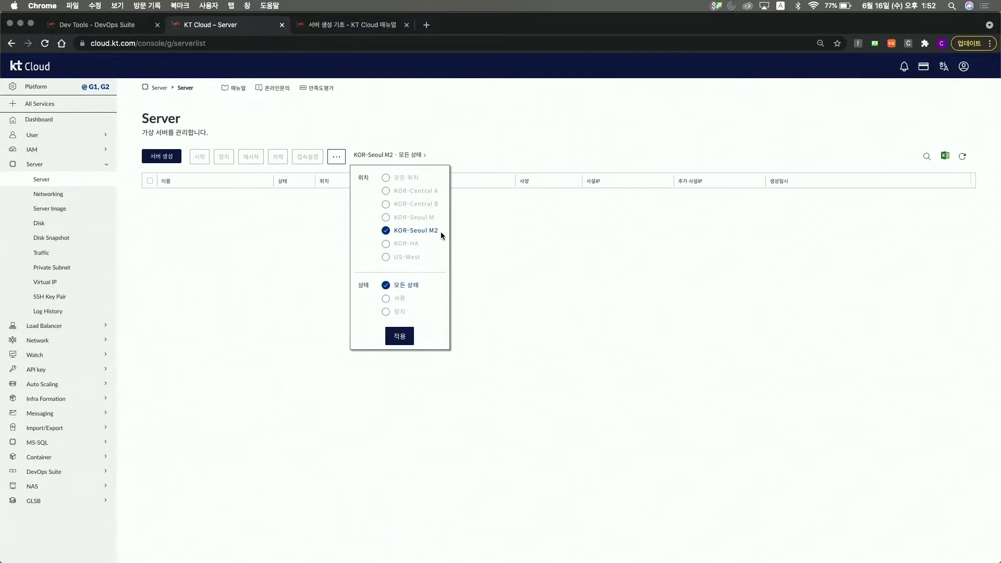
{"action": "left_click", "coordinate": [386, 179]}
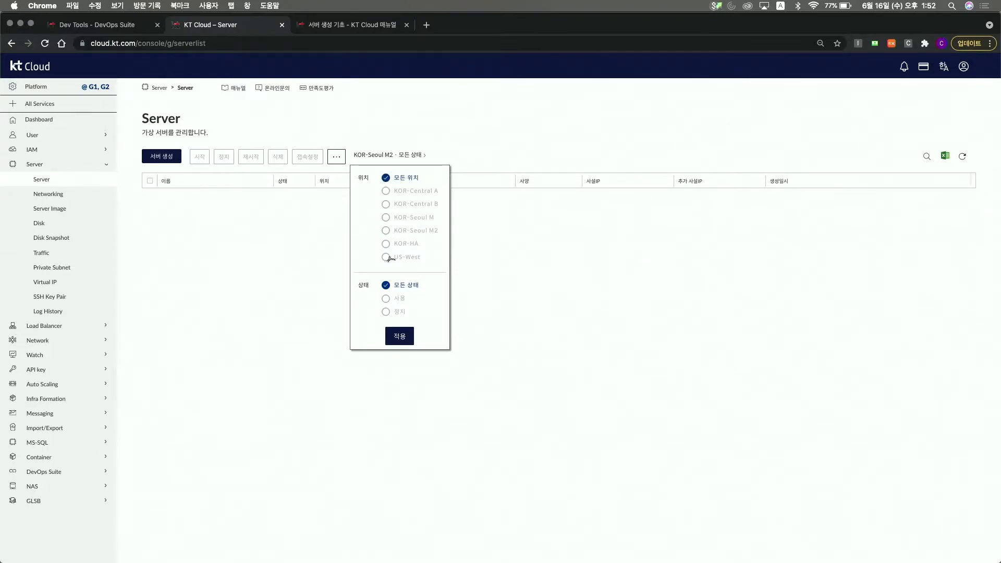
{"action": "left_click", "coordinate": [400, 338]}
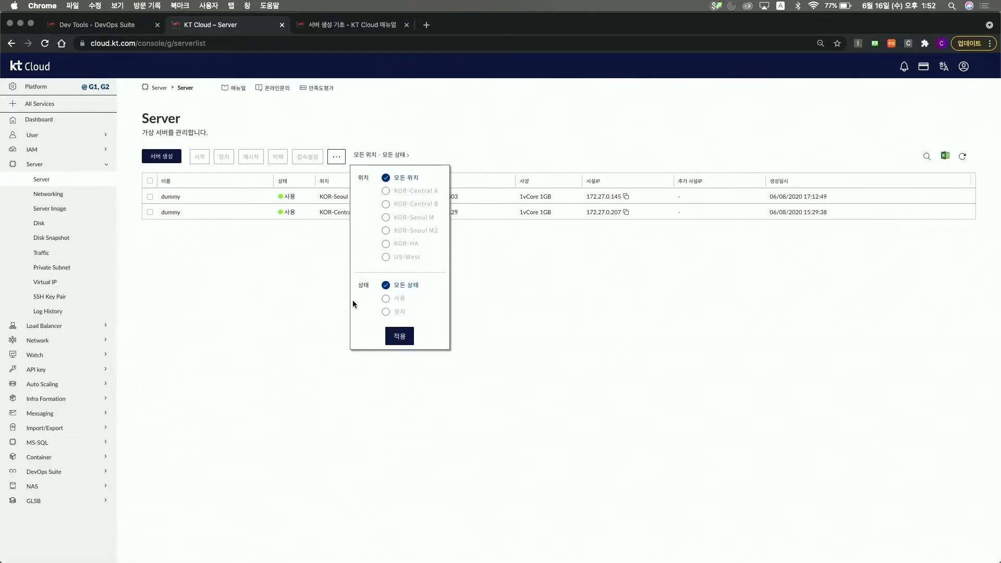
{"action": "left_click", "coordinate": [325, 317]}
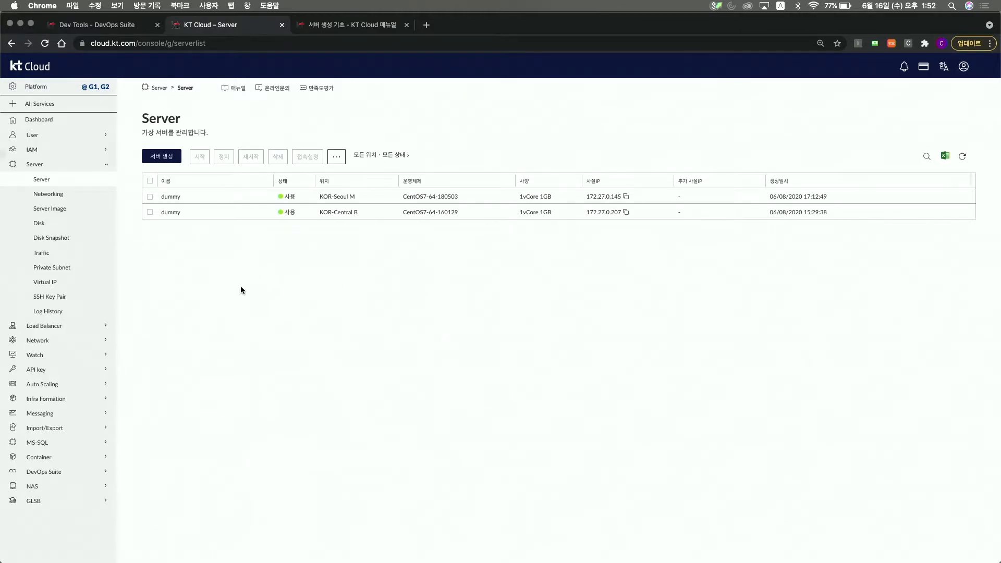
{"action": "left_click", "coordinate": [162, 159]}
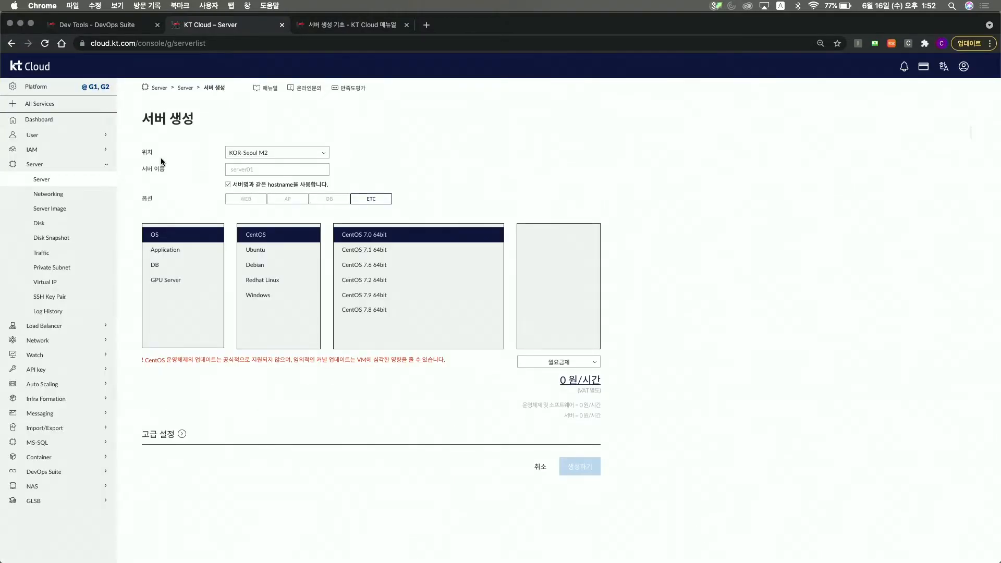
Name the new server web01 and keep the server count at 1 in advanced settings
{"action": "left_click", "coordinate": [239, 170]}
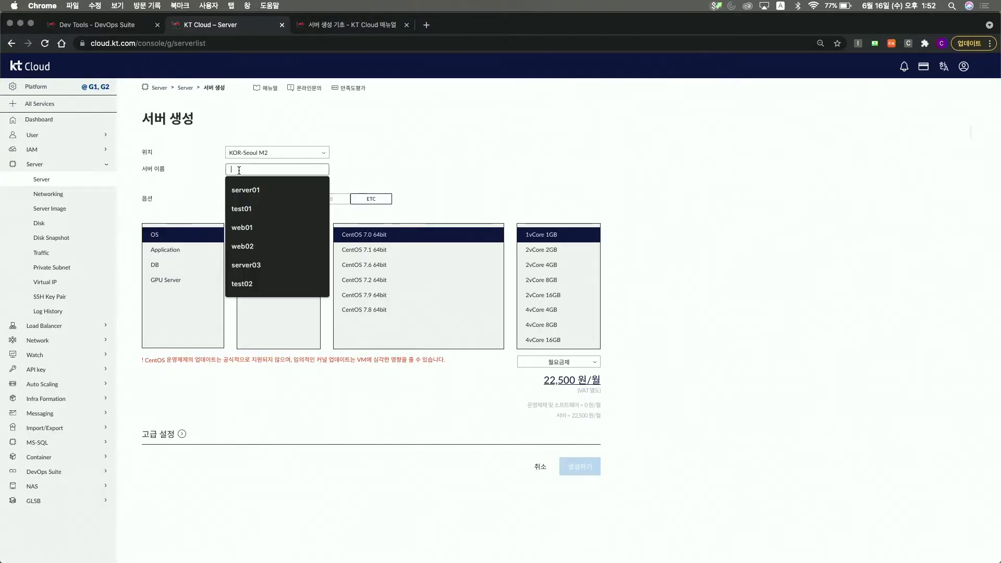
{"action": "type", "text": "web"}
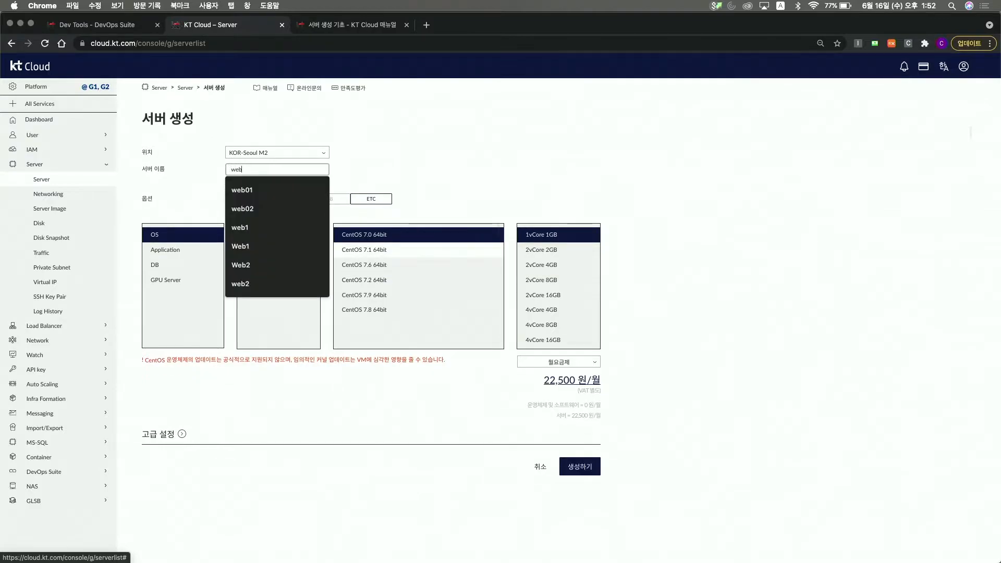
{"action": "type", "text": "01"}
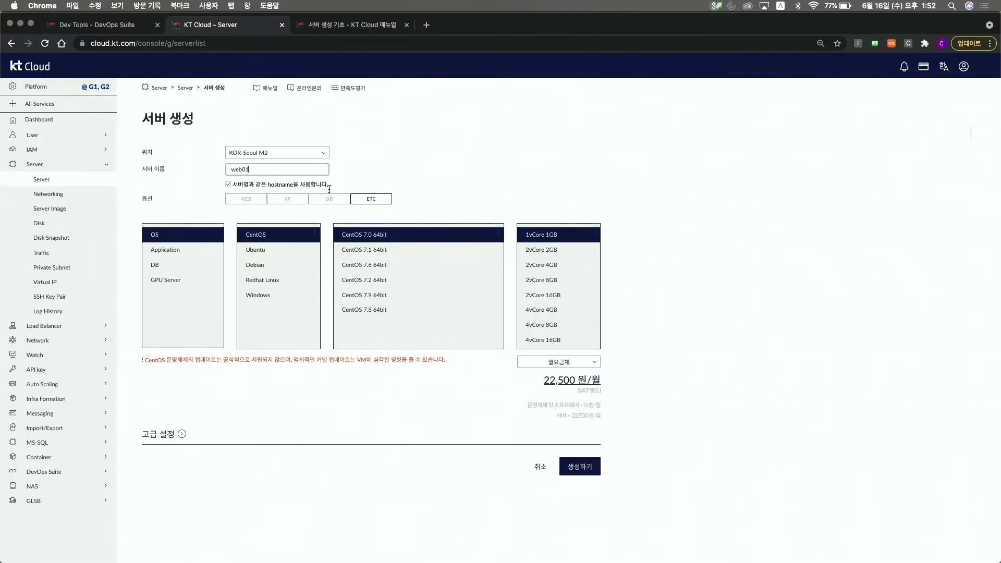
{"action": "left_click", "coordinate": [454, 209]}
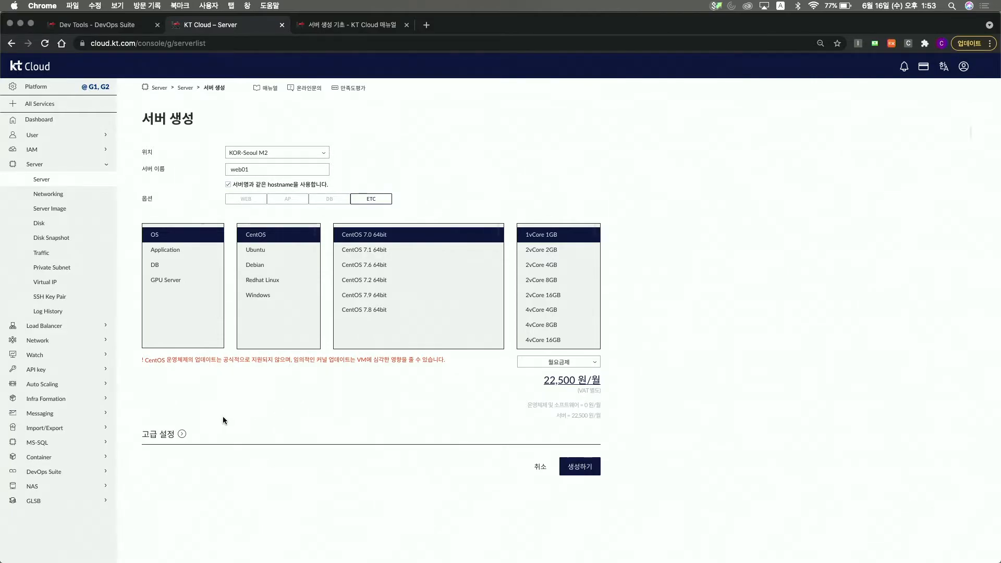
{"action": "left_click", "coordinate": [183, 435]}
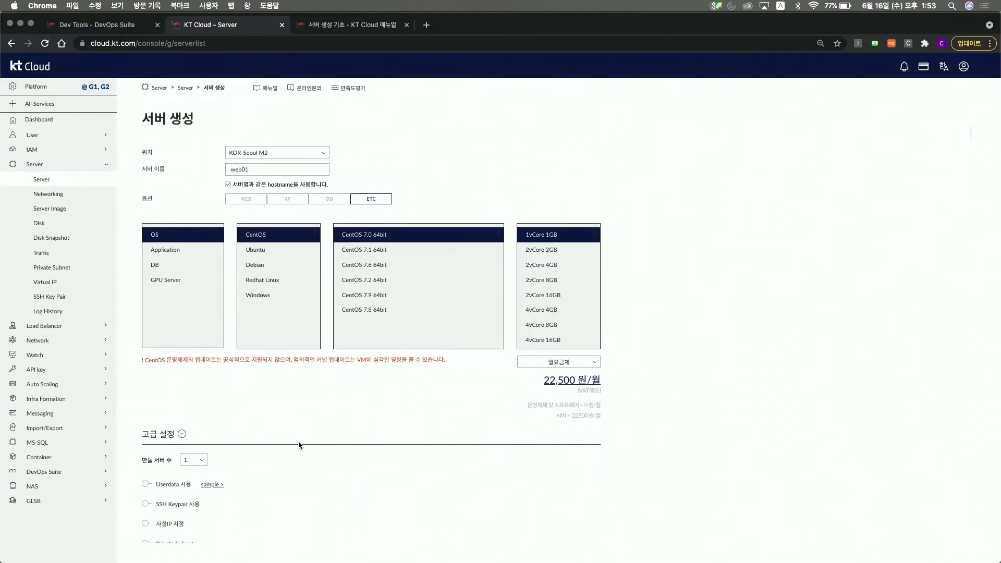
{"action": "scroll", "coordinate": [298, 444], "scroll_direction": "down", "scroll_amount": 3}
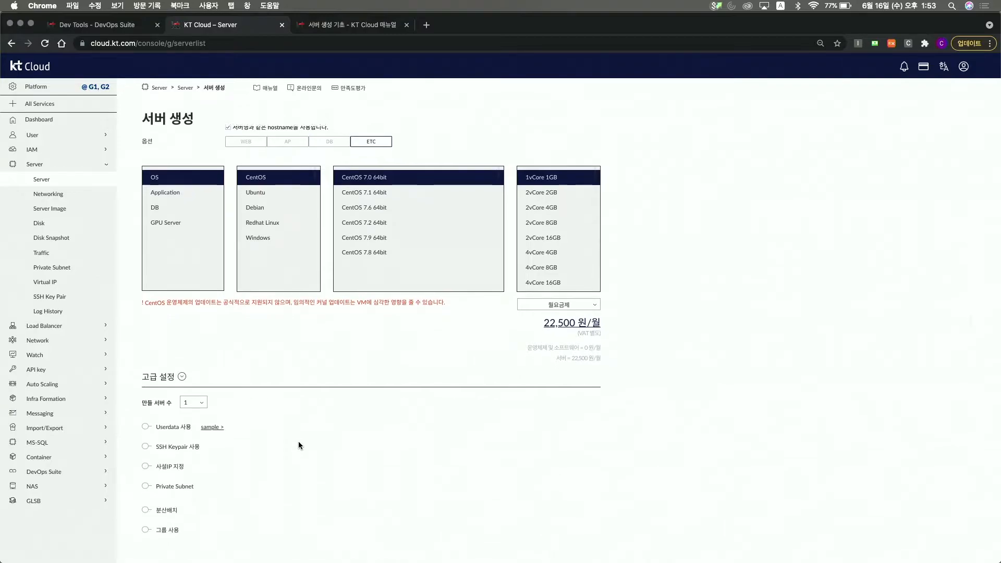
{"action": "scroll", "coordinate": [298, 445], "scroll_direction": "down", "scroll_amount": 1}
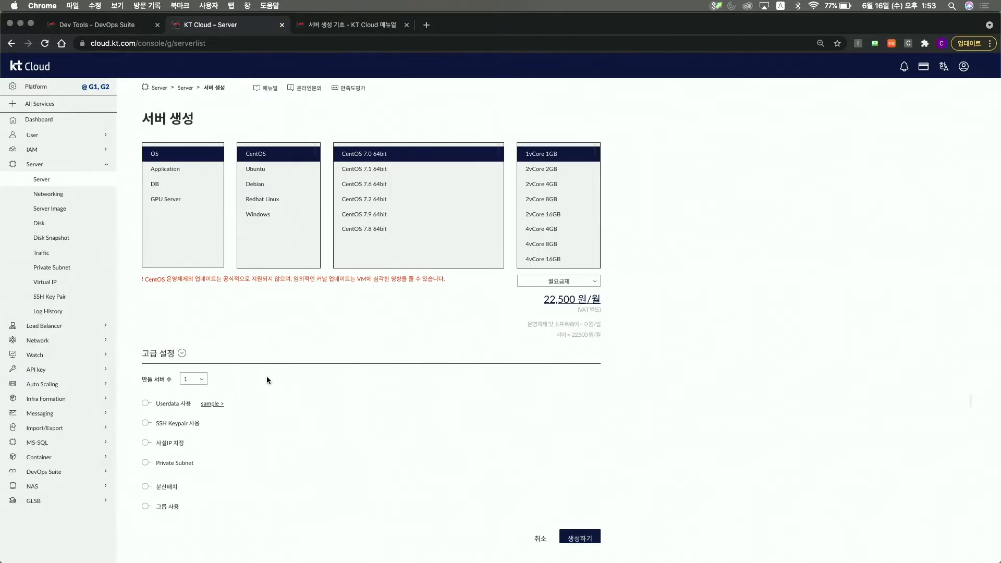
{"action": "left_click", "coordinate": [194, 379]}
{"action": "left_click", "coordinate": [250, 402]}
Leave userdata, SSH keypair, 사설IP 지정 and 분산배치 all switched off
{"action": "left_click", "coordinate": [143, 407]}
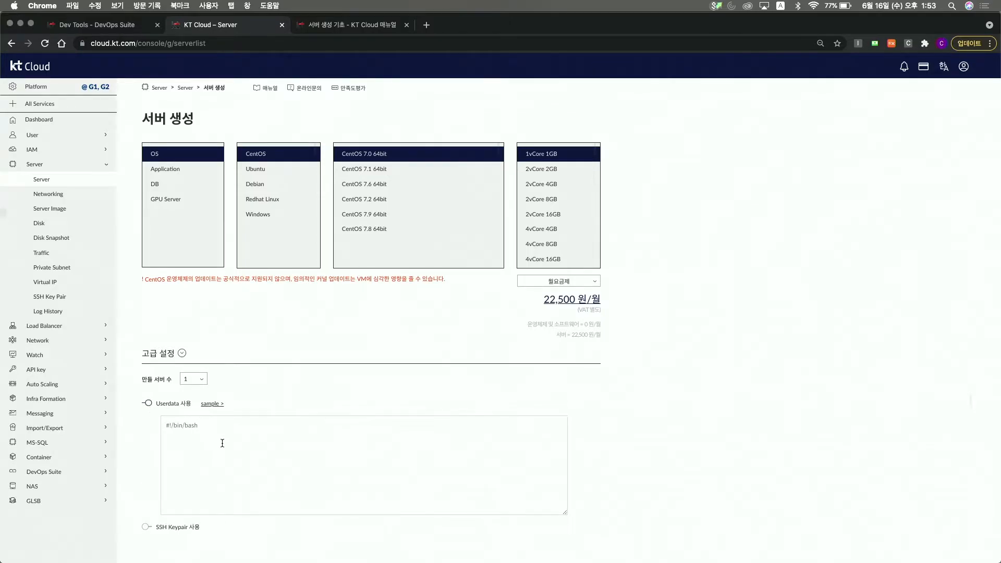
{"action": "scroll", "coordinate": [221, 442], "scroll_direction": "down", "scroll_amount": 2}
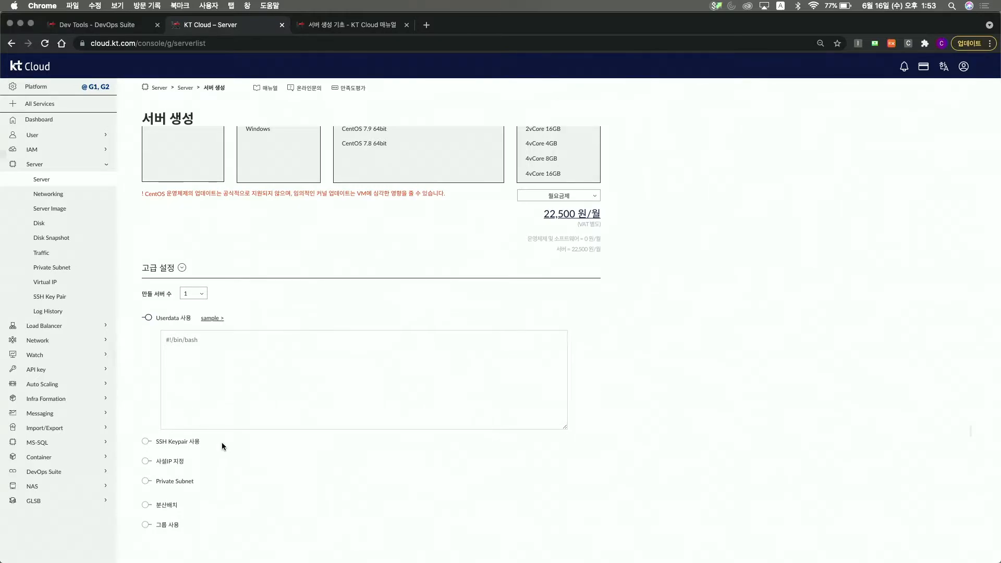
{"action": "left_click", "coordinate": [149, 318]}
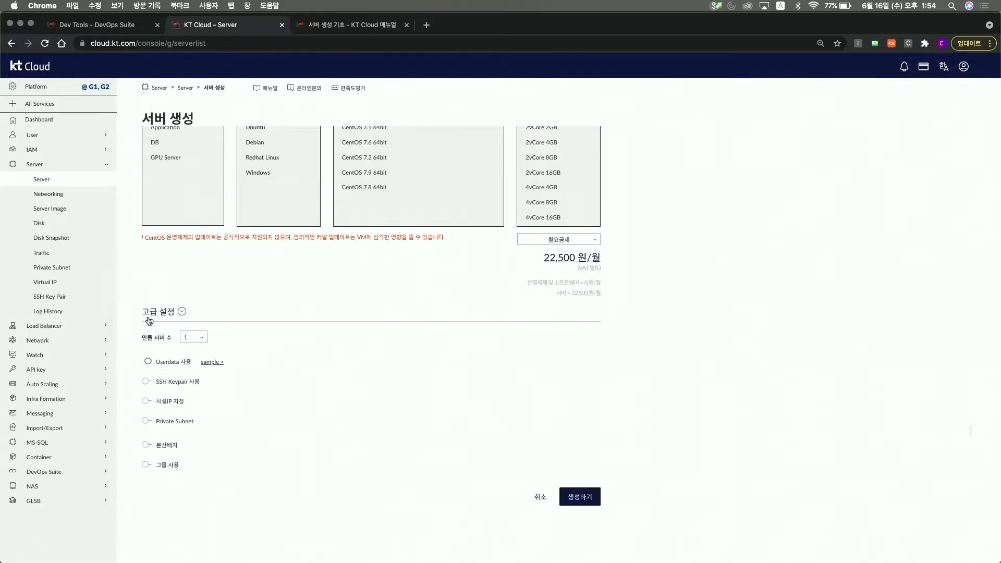
{"action": "left_click", "coordinate": [147, 383]}
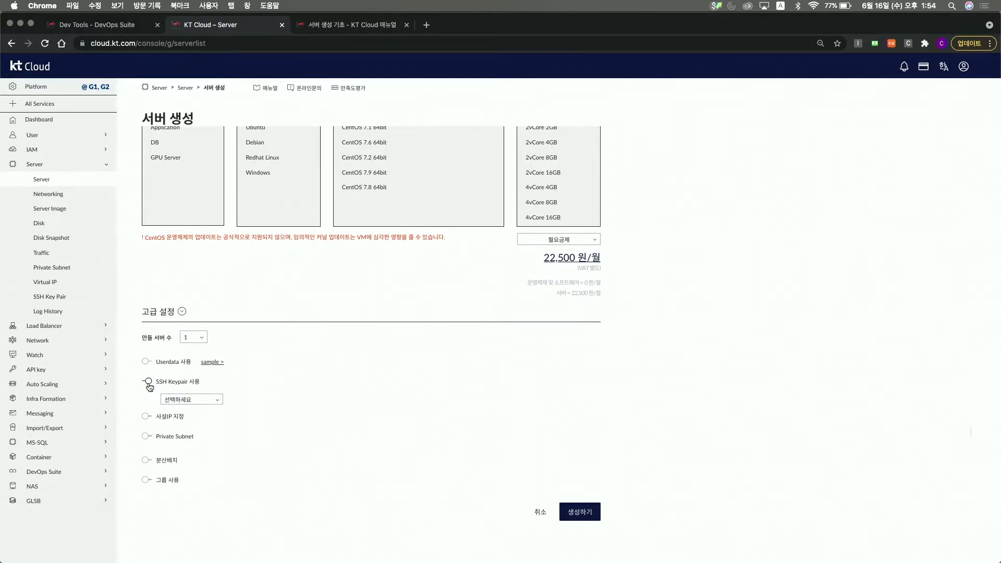
{"action": "left_click", "coordinate": [149, 383]}
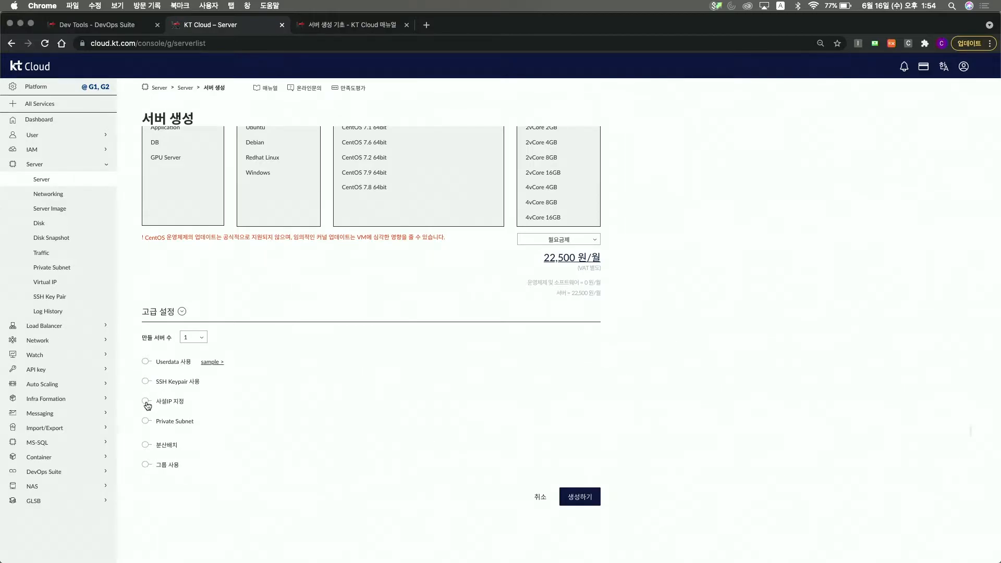
{"action": "left_click", "coordinate": [147, 401]}
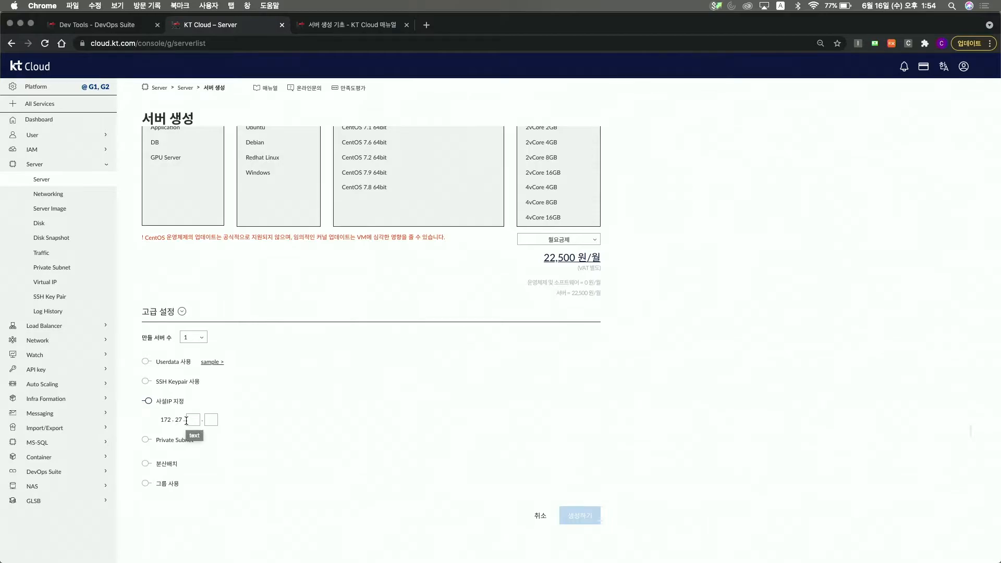
{"action": "left_click", "coordinate": [146, 403]}
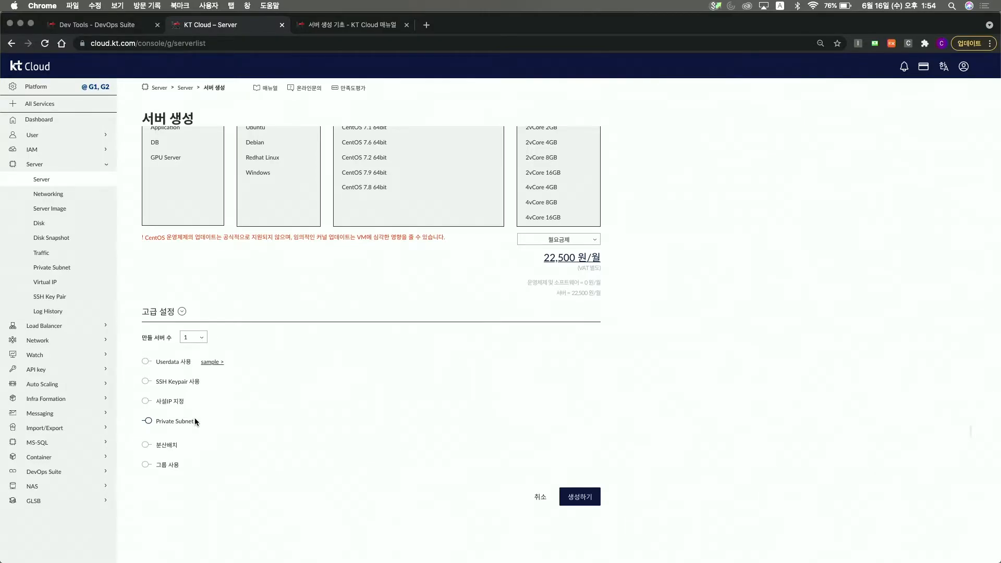
{"action": "scroll", "coordinate": [190, 424], "scroll_direction": "up", "scroll_amount": 1}
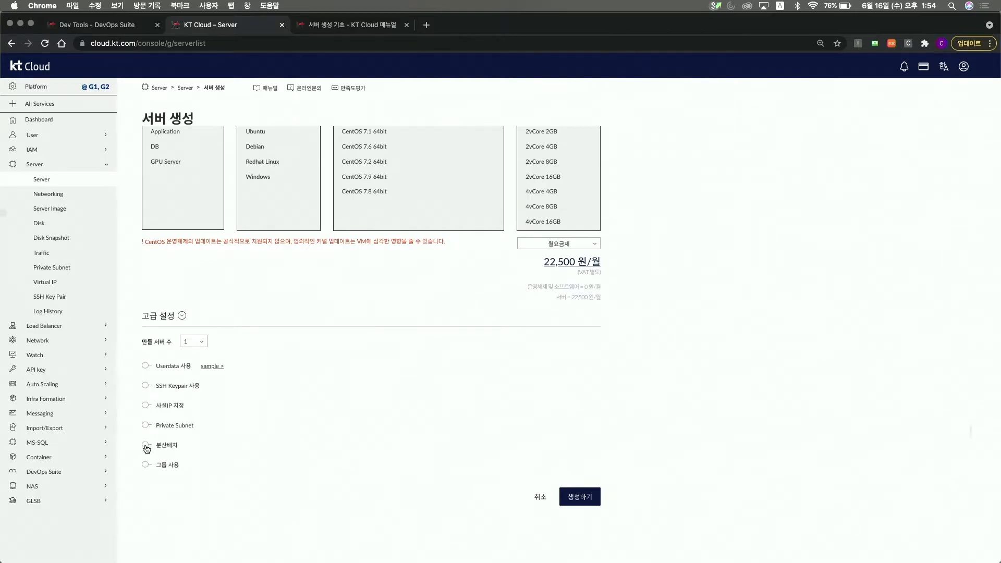
{"action": "left_click", "coordinate": [146, 447]}
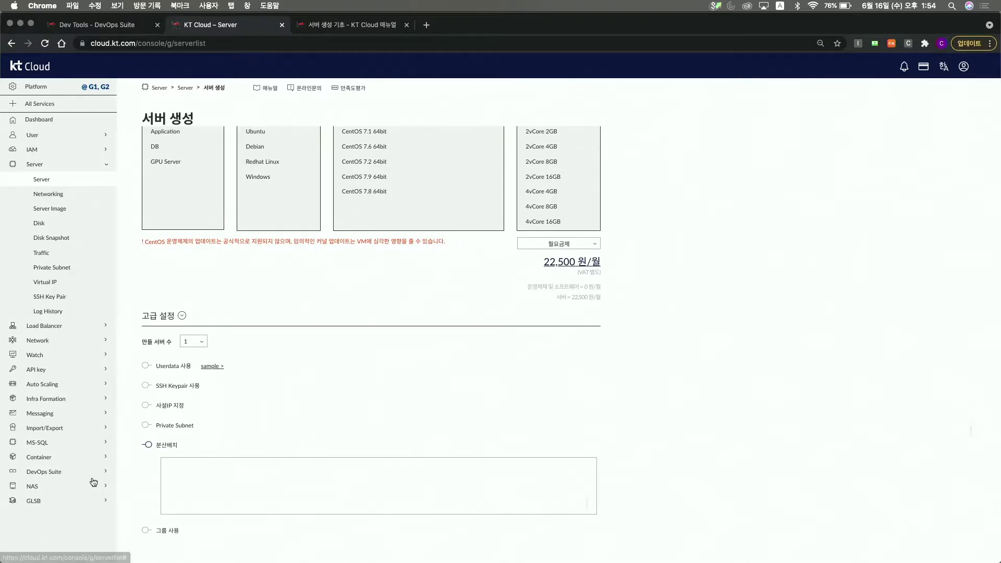
{"action": "left_click", "coordinate": [148, 444]}
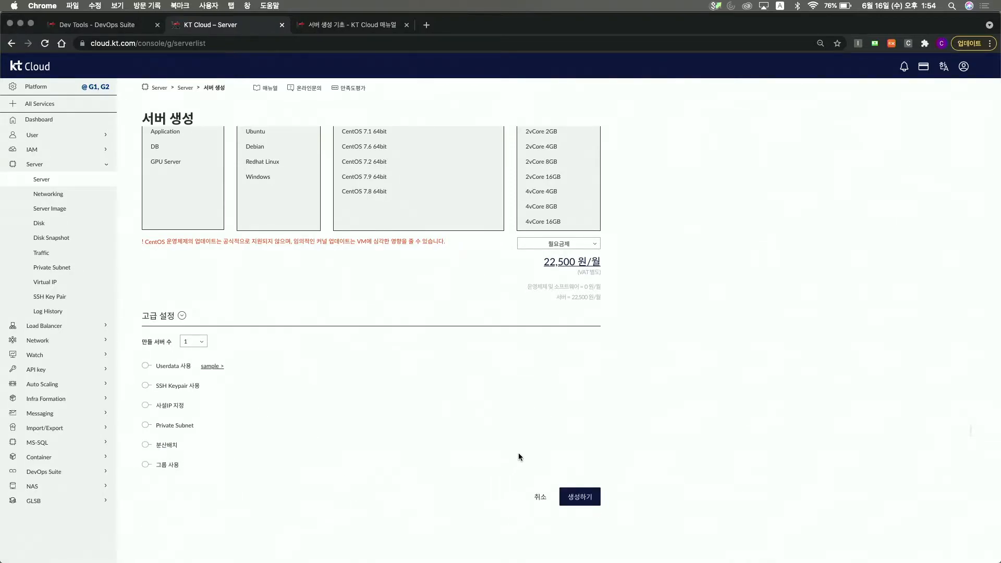
{"action": "scroll", "coordinate": [527, 421], "scroll_direction": "up", "scroll_amount": 1}
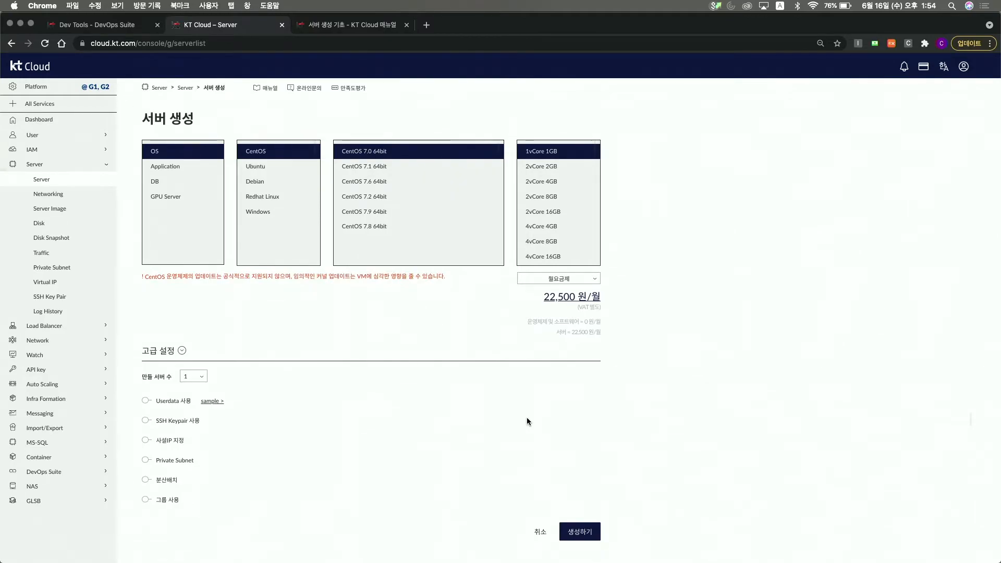
{"action": "scroll", "coordinate": [527, 418], "scroll_direction": "up", "scroll_amount": 2}
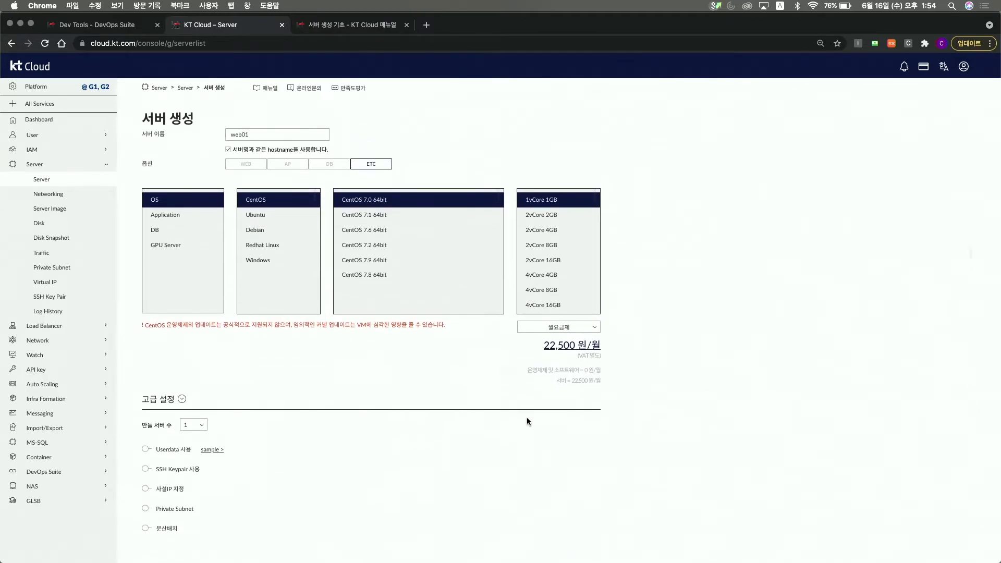
{"action": "scroll", "coordinate": [526, 420], "scroll_direction": "down", "scroll_amount": 2}
Create the web01 server and refresh the list to see it starting
{"action": "left_click", "coordinate": [582, 530]}
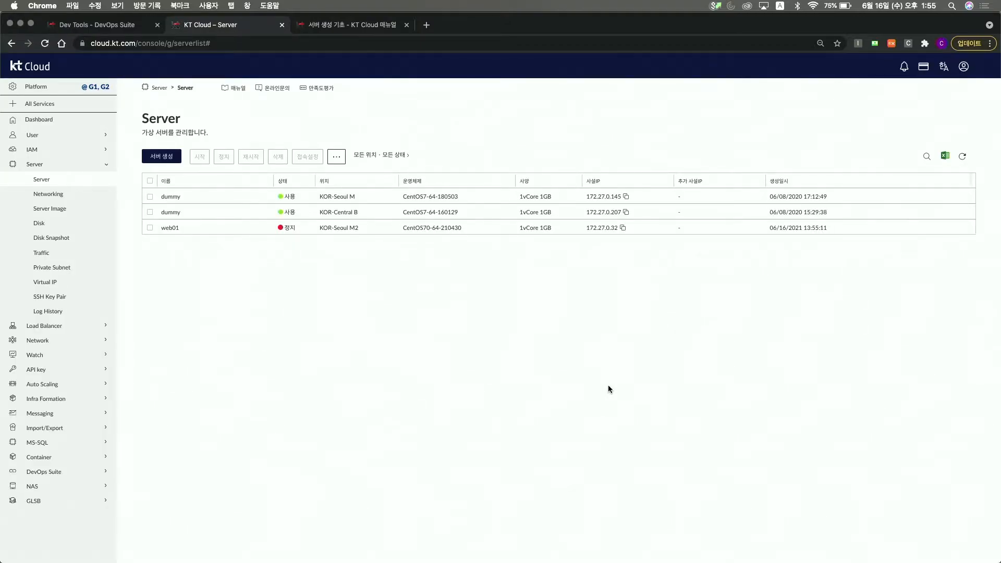
{"action": "left_click", "coordinate": [963, 159]}
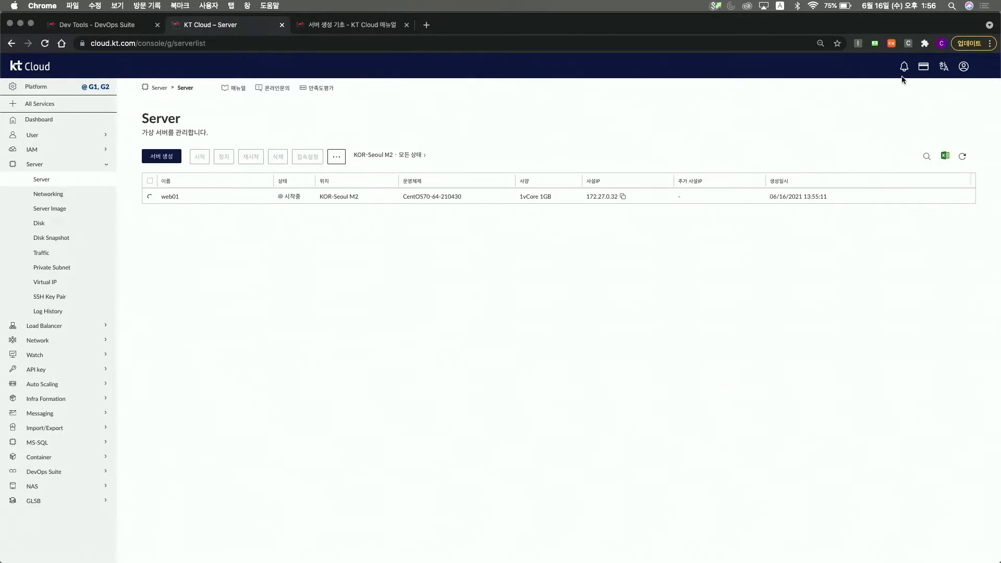
Find the '서버 생성(web01) 성공' notification and select web01's generated password
{"action": "mouse_move", "coordinate": [904, 72]}
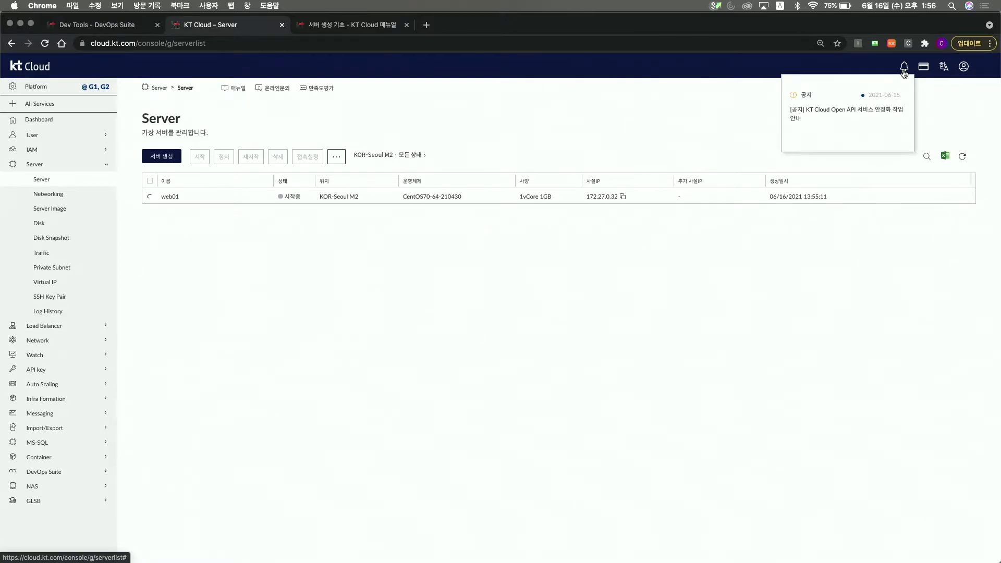
{"action": "left_click", "coordinate": [964, 66]}
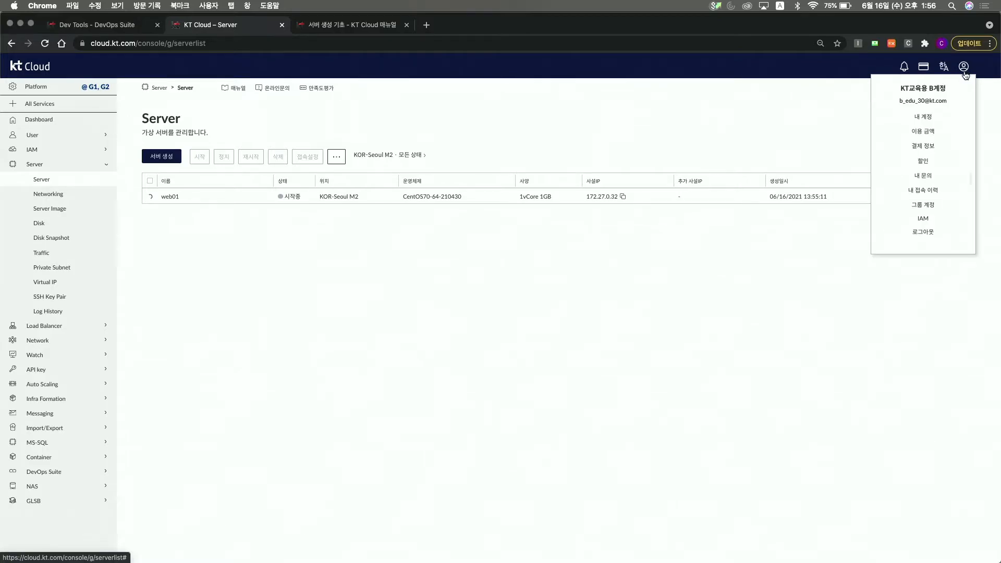
{"action": "left_click", "coordinate": [796, 279]}
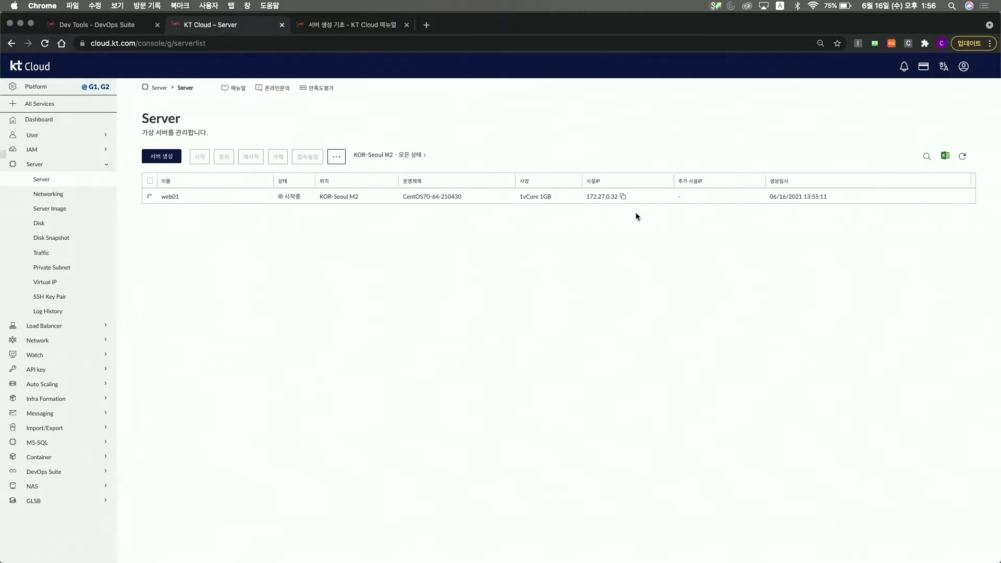
{"action": "left_click", "coordinate": [902, 68]}
{"action": "left_click", "coordinate": [417, 155]}
{"action": "left_click", "coordinate": [904, 67]}
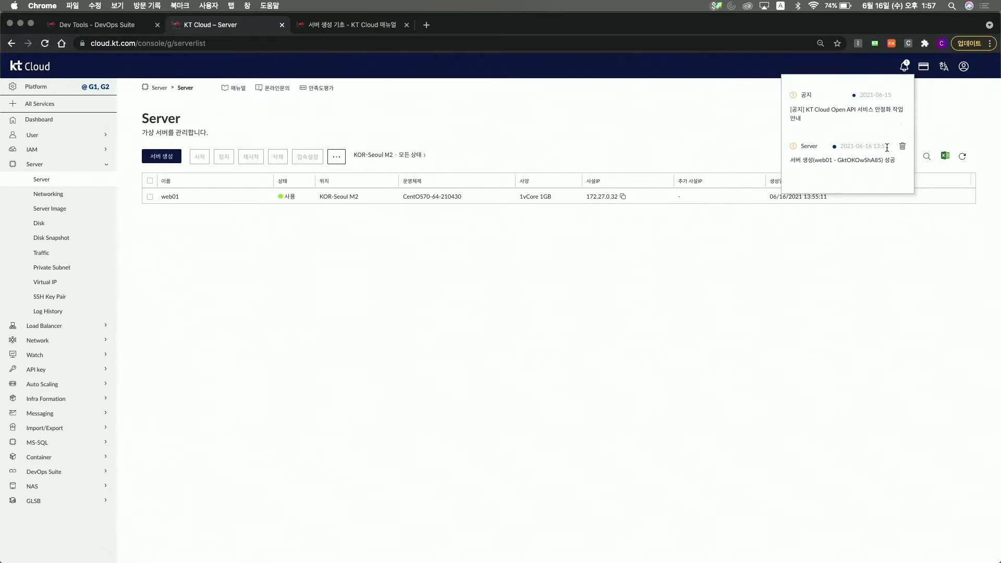
{"action": "left_click_drag", "start_coordinate": [882, 159], "coordinate": [837, 159]}
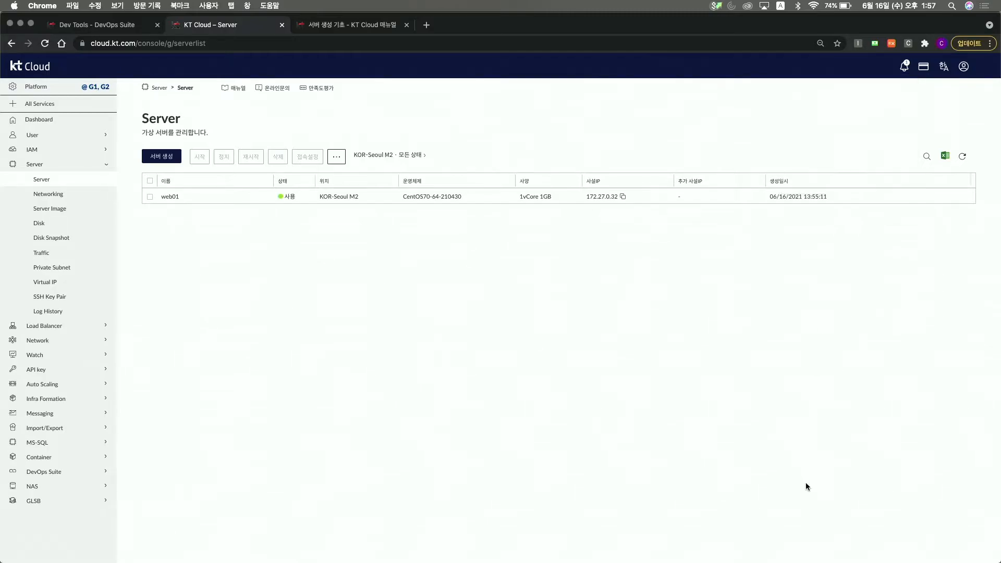
Save web01's copied password in a new note as 'web01:' followed by the password
{"action": "mouse_move", "coordinate": [904, 66]}
{"action": "key", "text": "super+c"}
{"action": "mouse_move", "coordinate": [521, 560]}
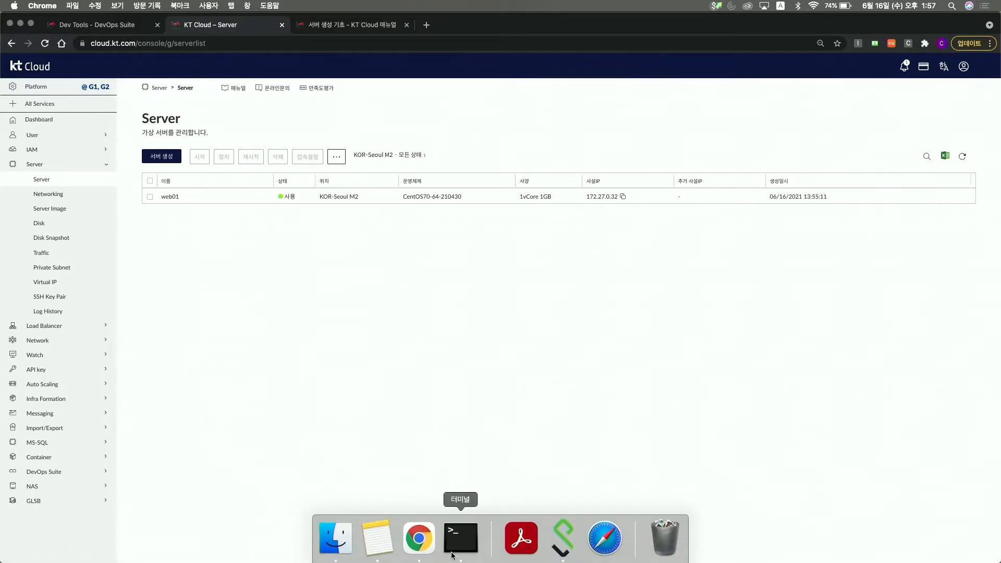
{"action": "left_click", "coordinate": [385, 557]}
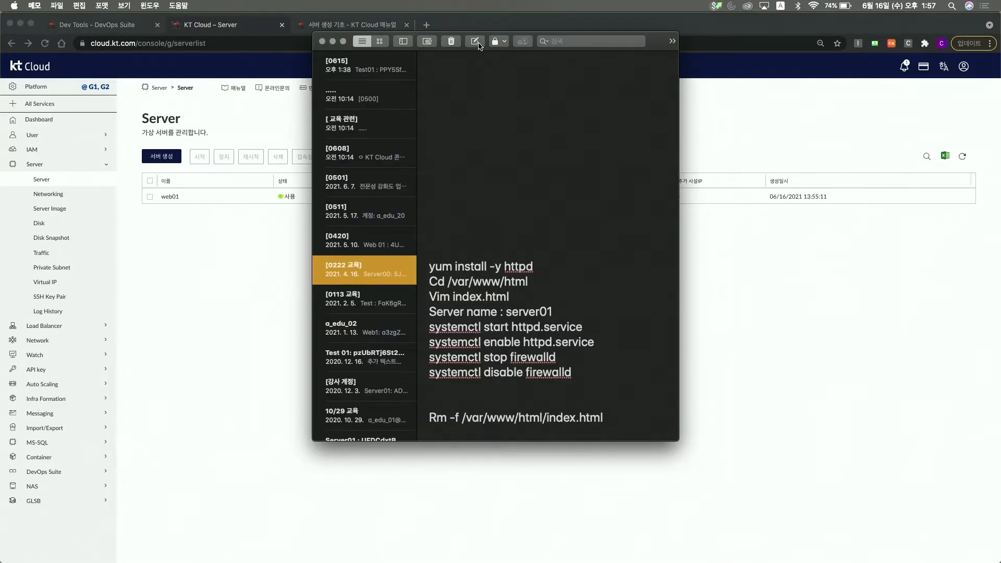
{"action": "left_click", "coordinate": [474, 41]}
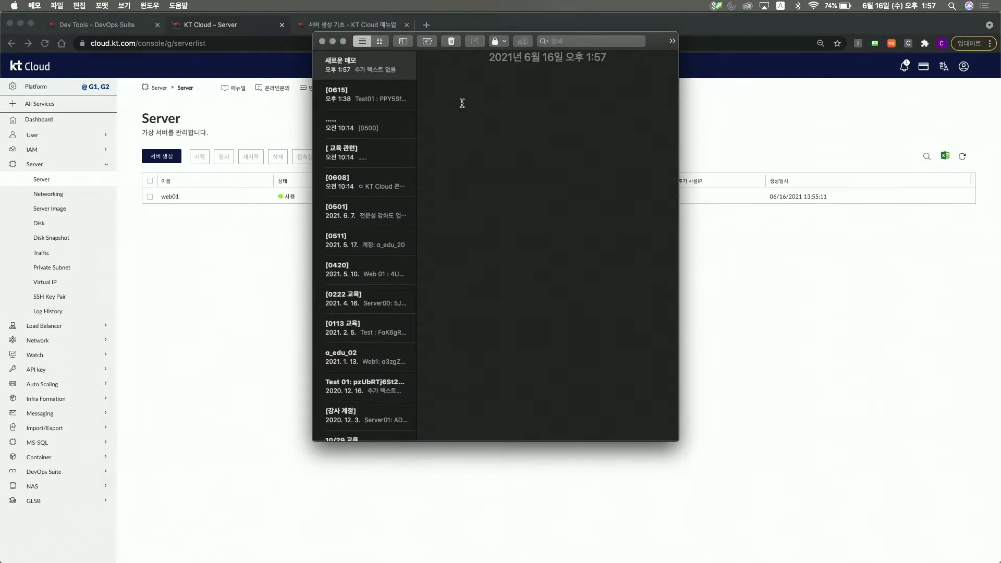
{"action": "type", "text": "web"}
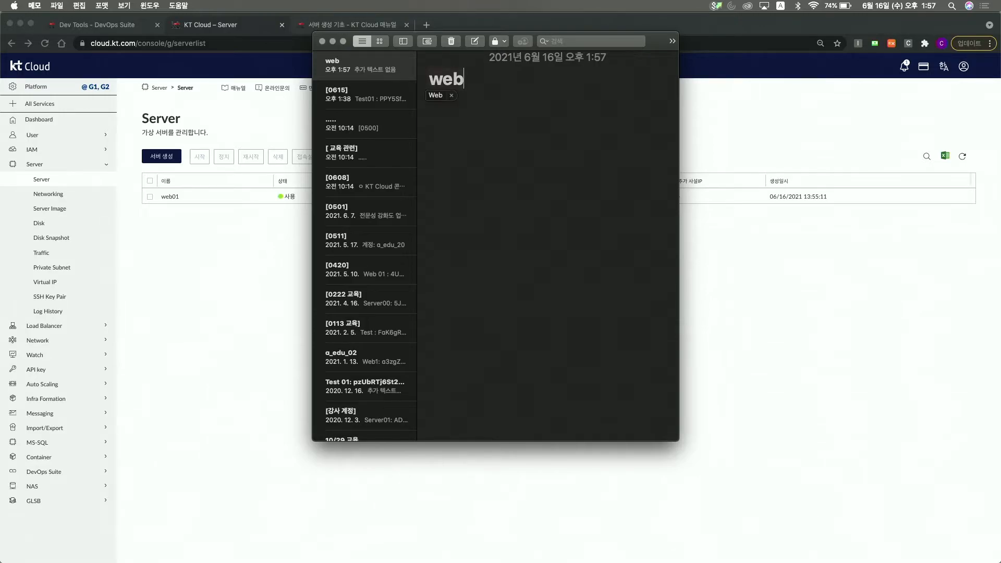
{"action": "type", "text": "01:"}
{"action": "key", "text": "super+v"}
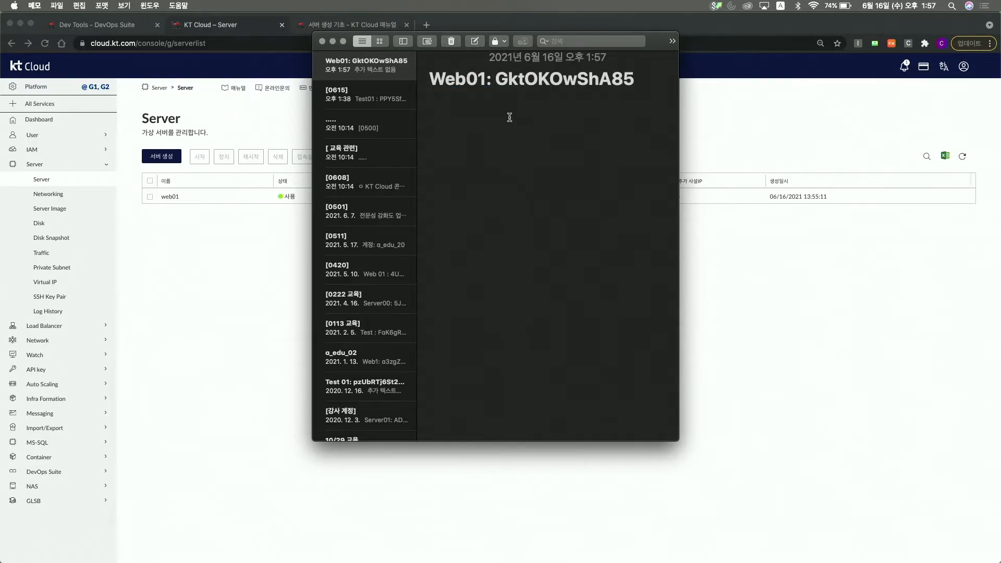
{"action": "left_click", "coordinate": [223, 306]}
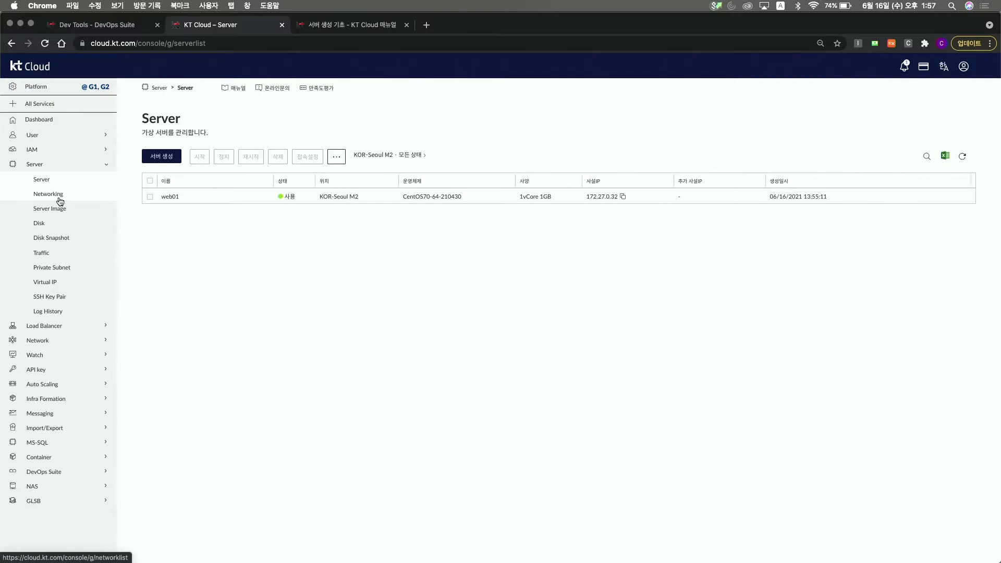
Add a web01 access rule forwarding public port 10001 to SSH port 22
{"action": "left_click", "coordinate": [150, 197]}
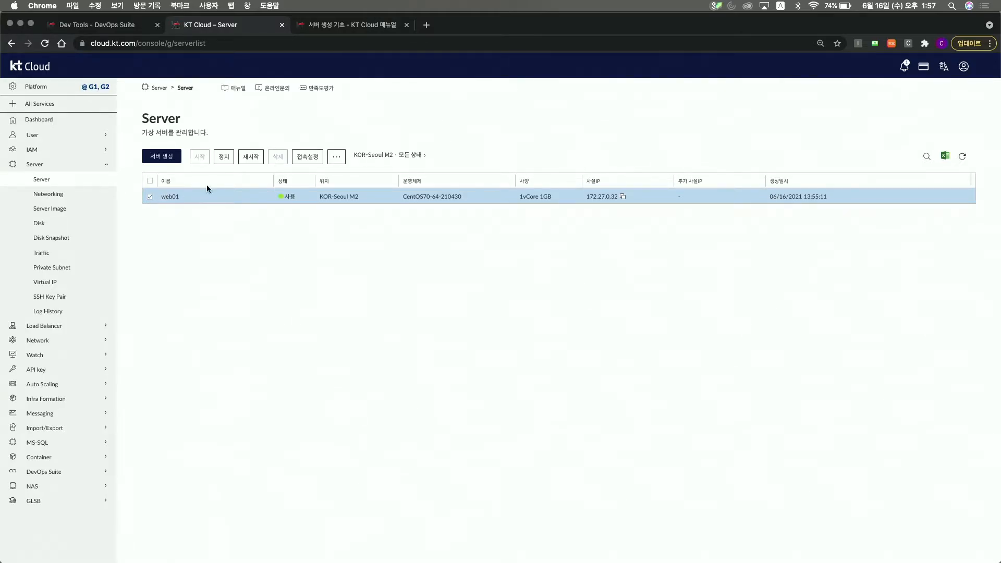
{"action": "left_click", "coordinate": [313, 158]}
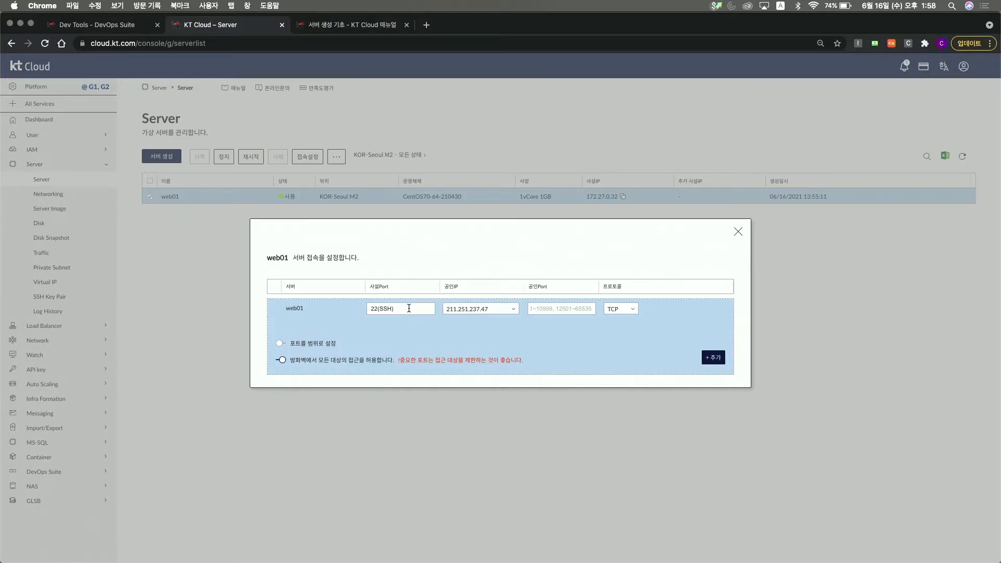
{"action": "left_click", "coordinate": [537, 308]}
{"action": "key", "text": "XF86MonBrightnessUp"}
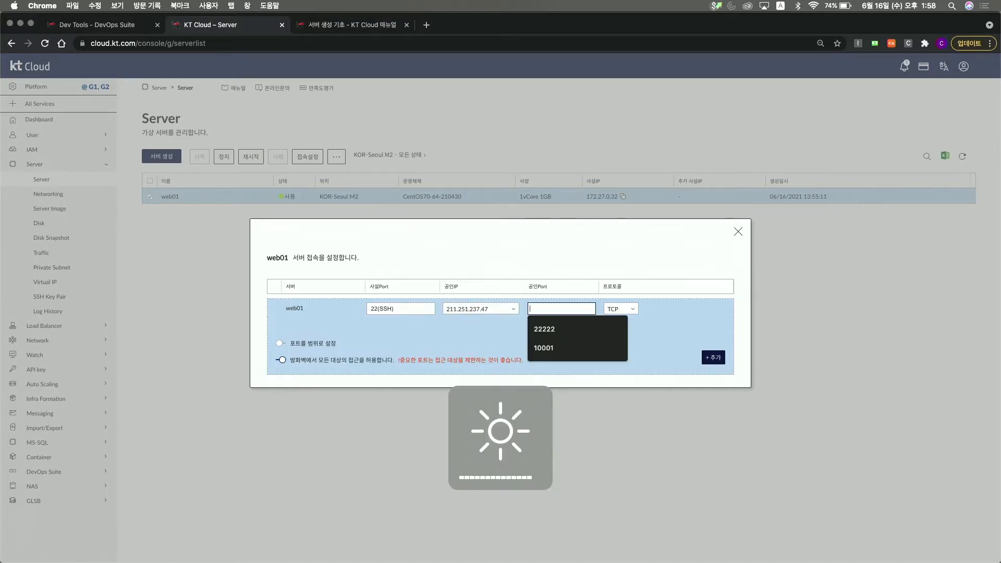
{"action": "type", "text": "10001"}
{"action": "left_click", "coordinate": [649, 334]}
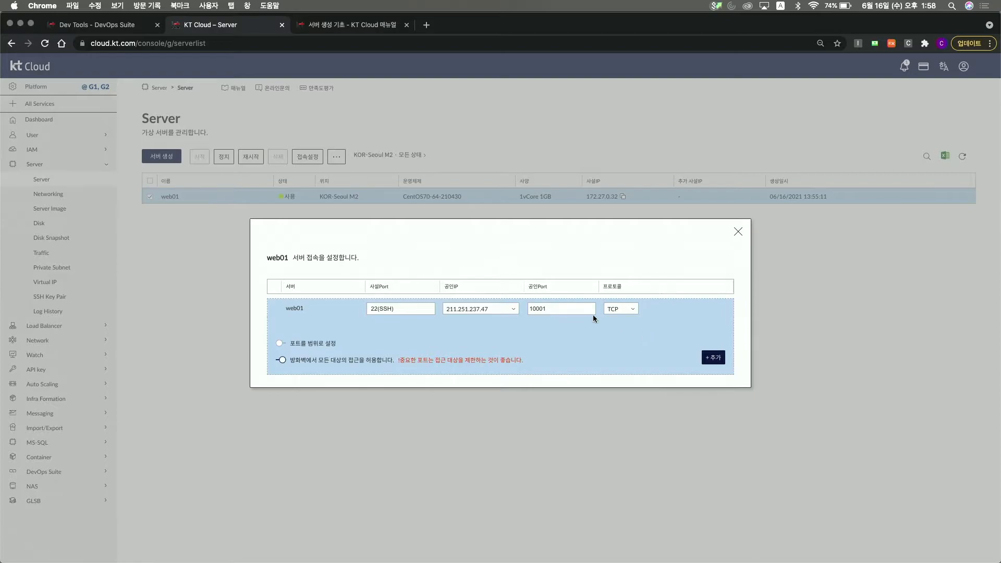
{"action": "left_click", "coordinate": [709, 353]}
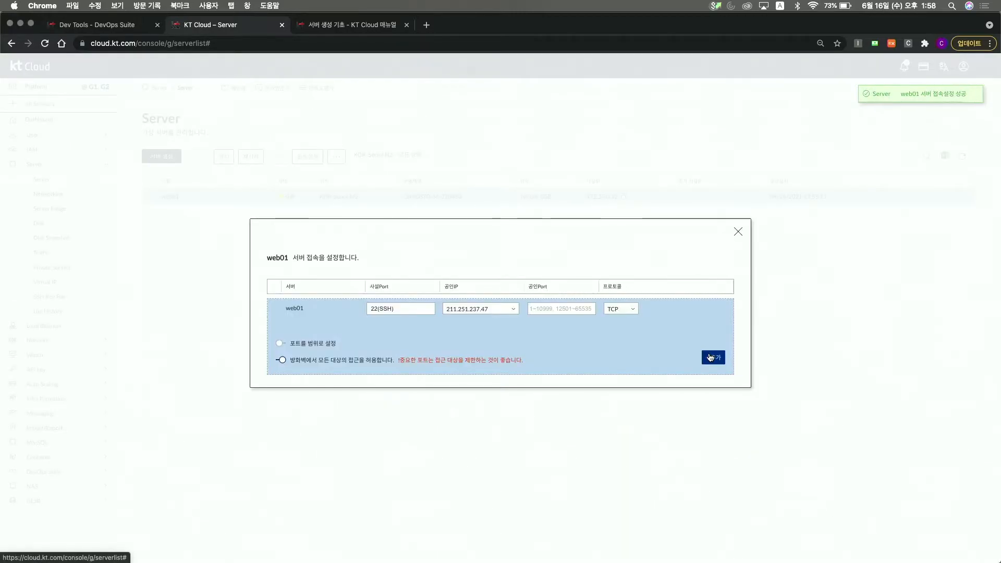
{"action": "left_click", "coordinate": [738, 232]}
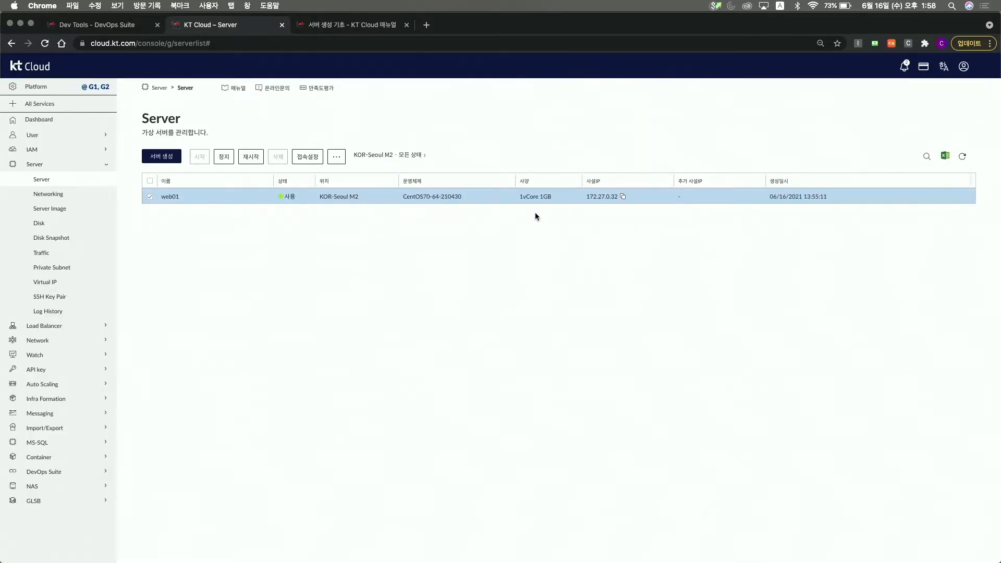
Open access settings for public IP 211.251.237.47 from the Networking list
{"action": "left_click", "coordinate": [47, 195]}
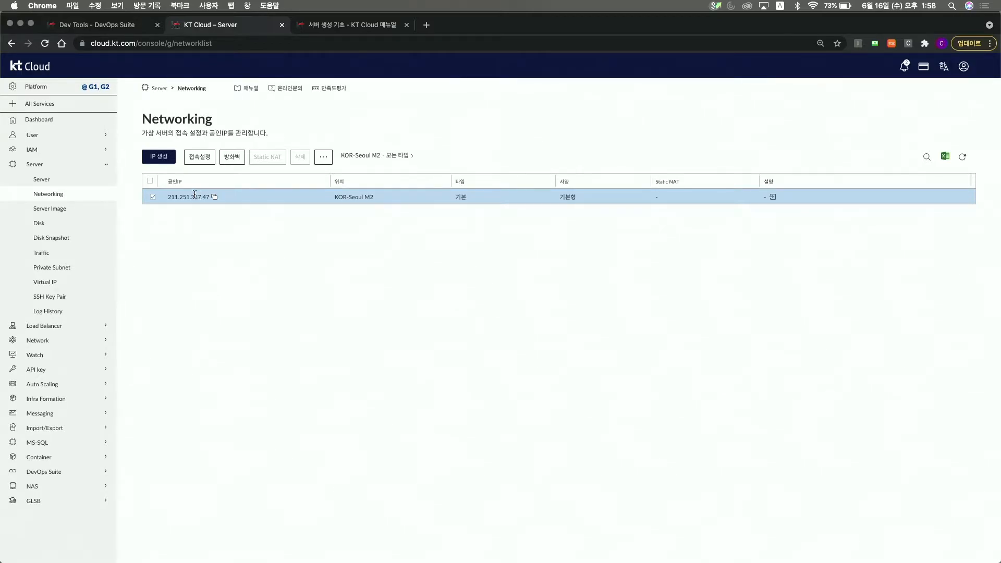
{"action": "left_click", "coordinate": [202, 158]}
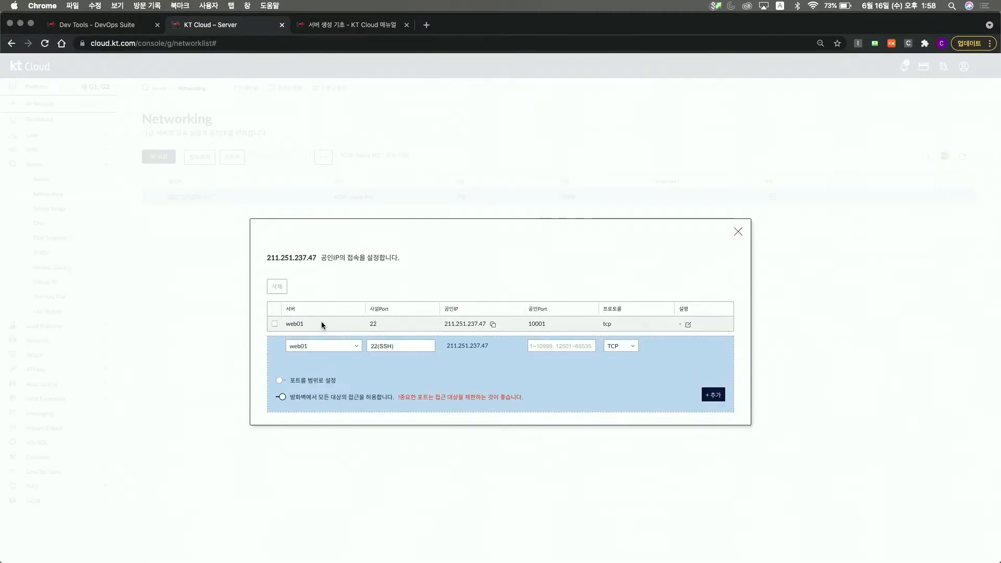
{"action": "left_click_drag", "start_coordinate": [320, 326], "coordinate": [286, 326]}
{"action": "left_click", "coordinate": [377, 321]}
Add a rule forwarding public port 20001 to web01's port 80, then copy the public IP
{"action": "left_click", "coordinate": [427, 349]}
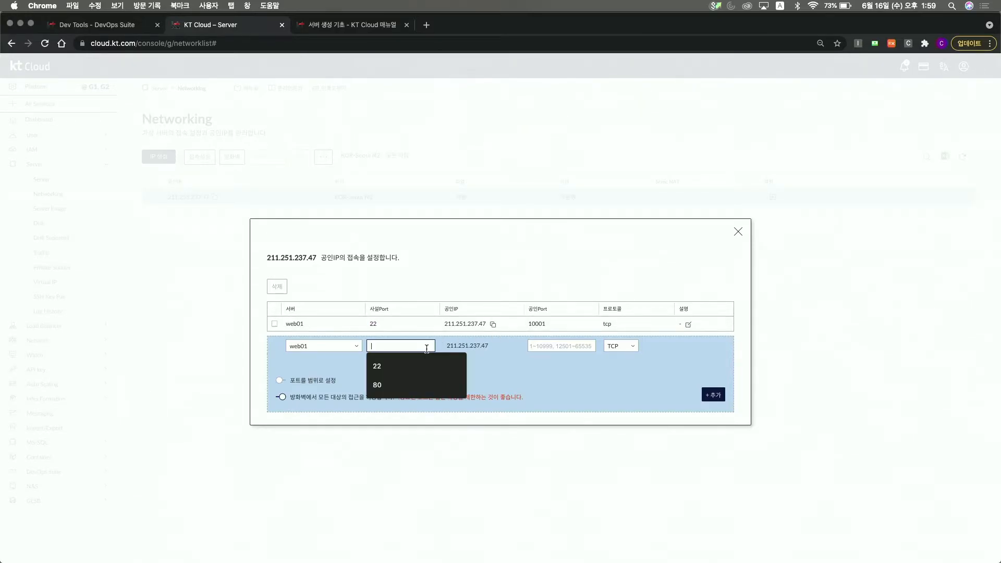
{"action": "type", "text": "80"}
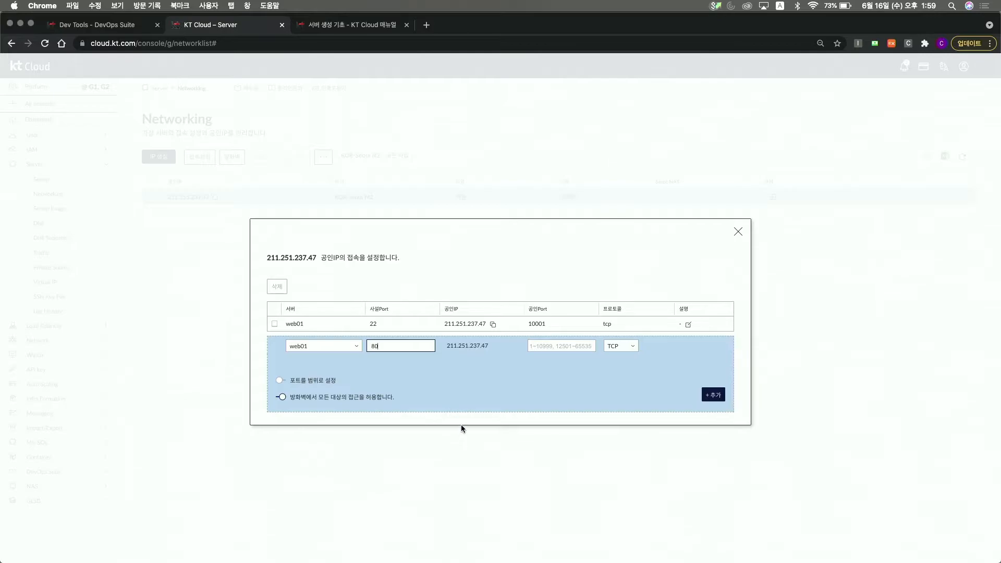
{"action": "left_click", "coordinate": [556, 345]}
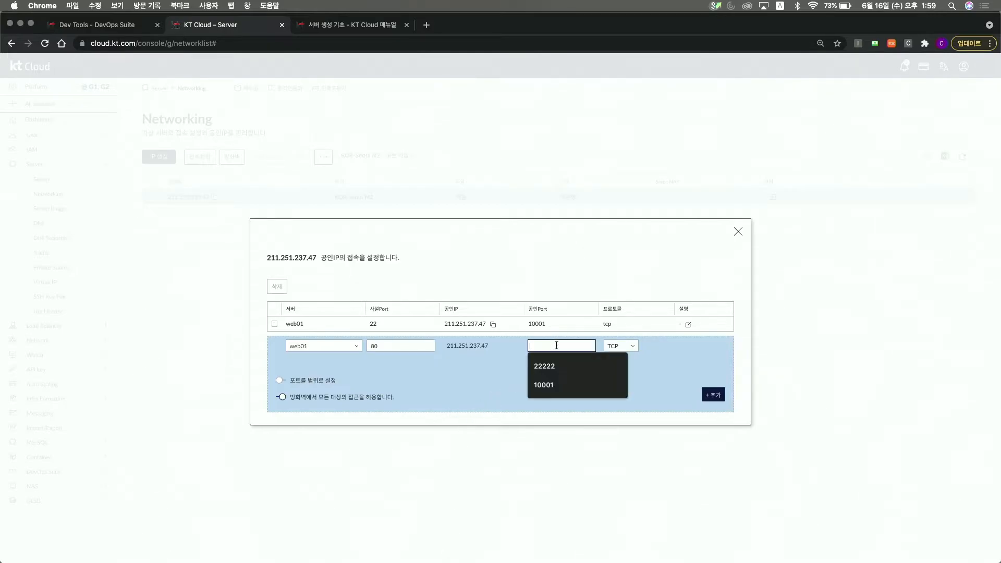
{"action": "type", "text": "2000"}
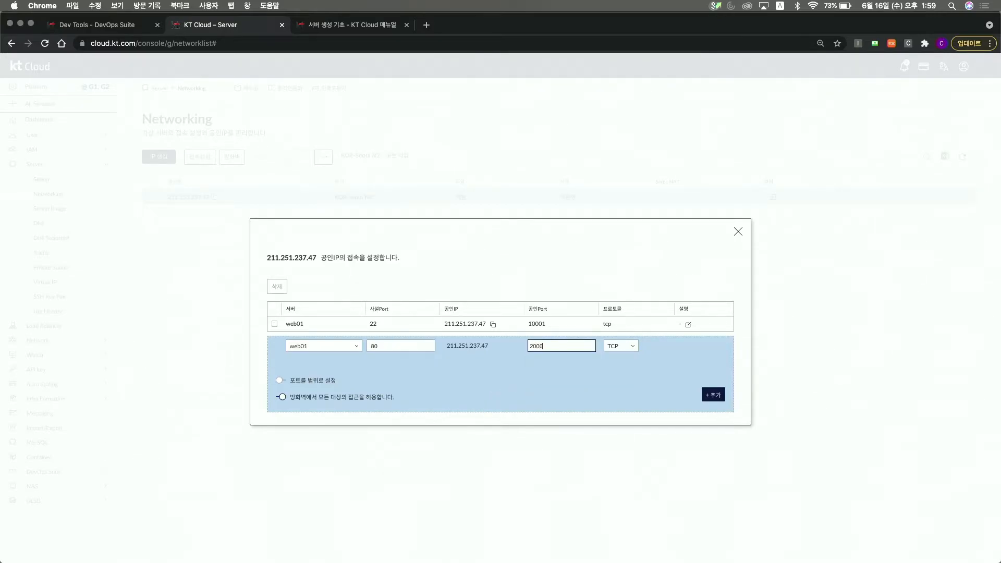
{"action": "left_click", "coordinate": [593, 372]}
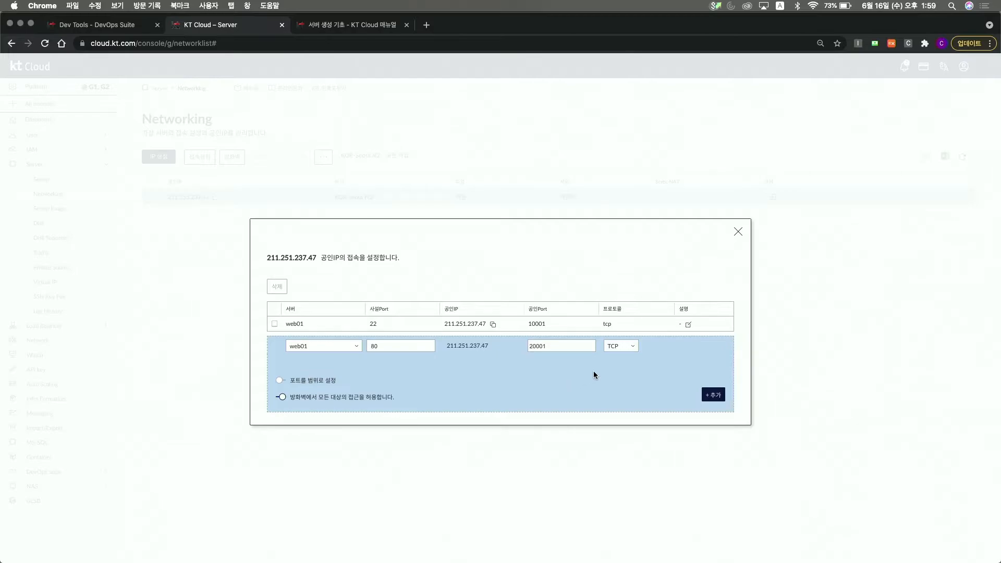
{"action": "left_click", "coordinate": [714, 395]}
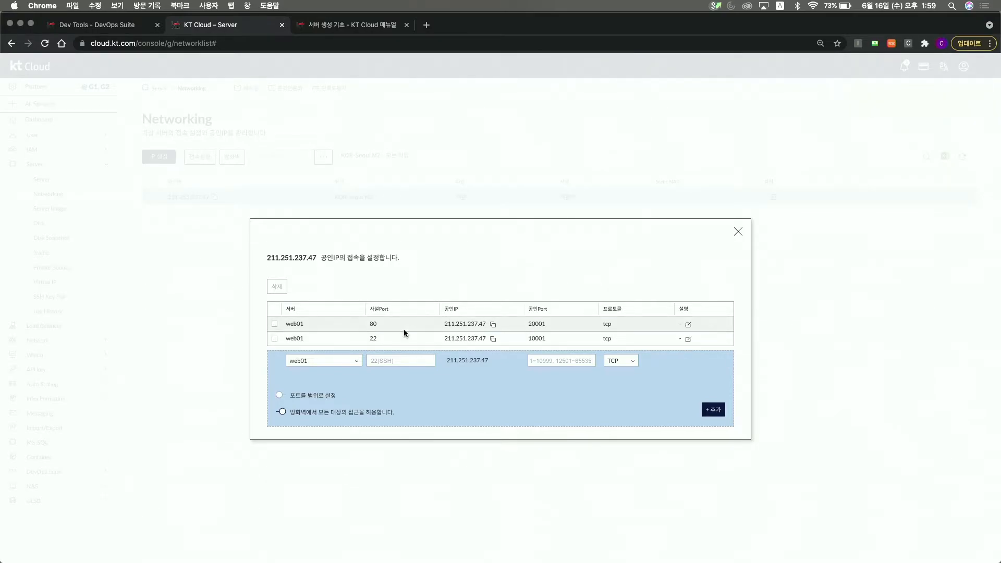
{"action": "left_click", "coordinate": [492, 325]}
{"action": "left_click", "coordinate": [738, 233]}
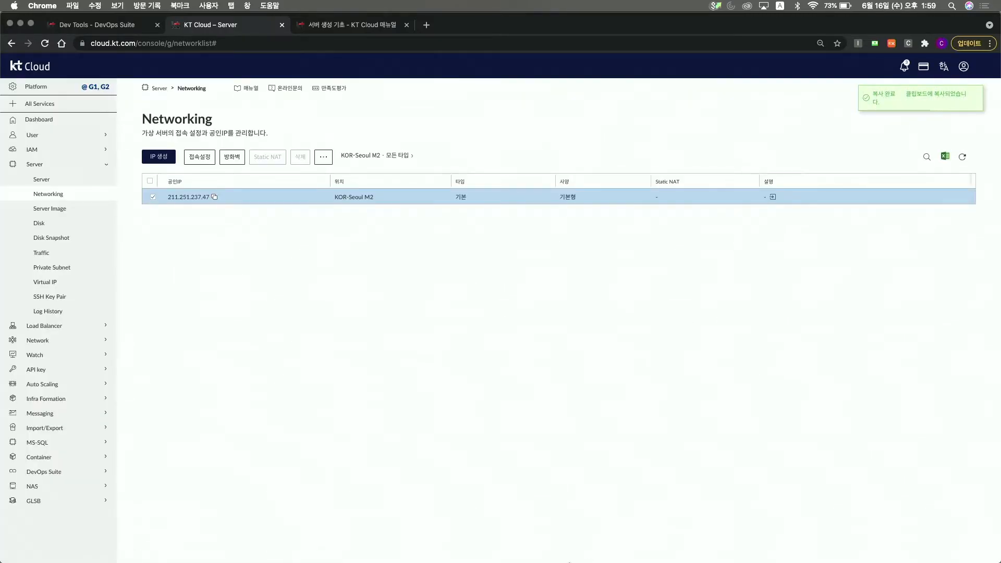
{"action": "right_click", "coordinate": [460, 538]}
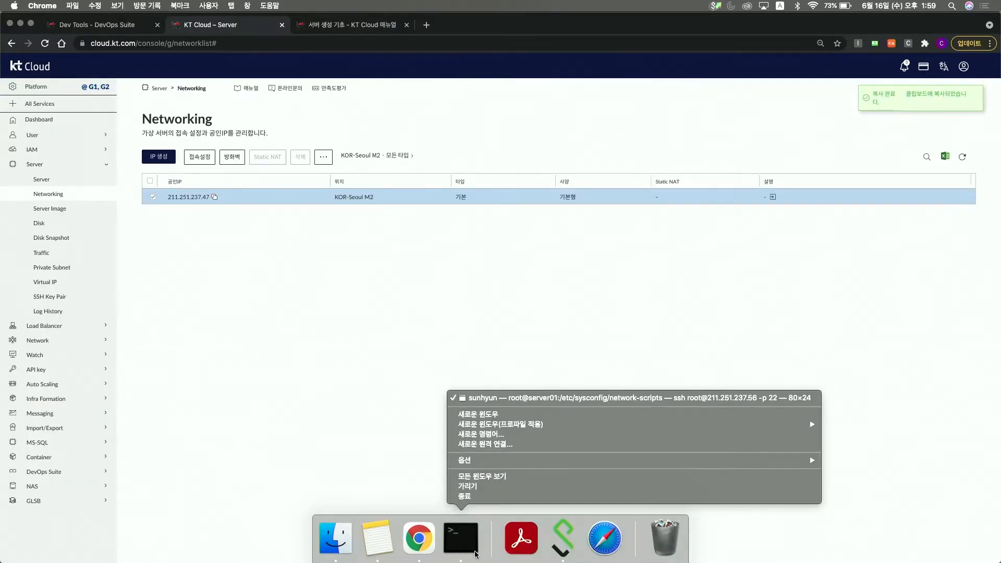
{"action": "left_click", "coordinate": [509, 415]}
{"action": "key", "text": "Up"}
{"action": "key", "text": "BackSpace"}
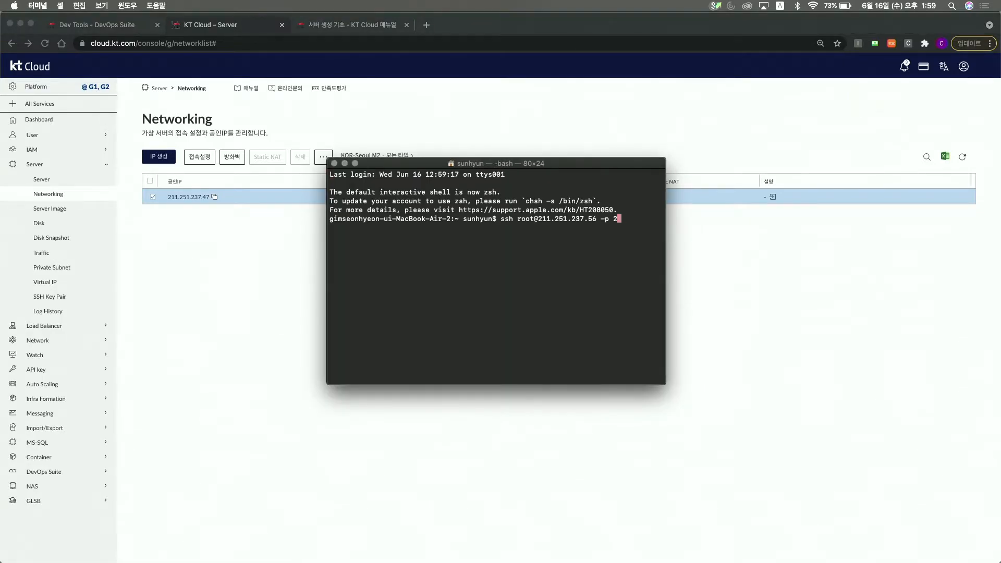
{"action": "left_click_drag", "start_coordinate": [492, 162], "coordinate": [485, 222]}
{"action": "key", "text": "BackSpace"}
{"action": "key", "text": "BackSpace"}
{"action": "key", "text": "BackSpace"}
{"action": "key", "text": "BackSpace"}
{"action": "key", "text": "BackSpace"}
{"action": "key", "text": "BackSpace"}
{"action": "key", "text": "BackSpace"}
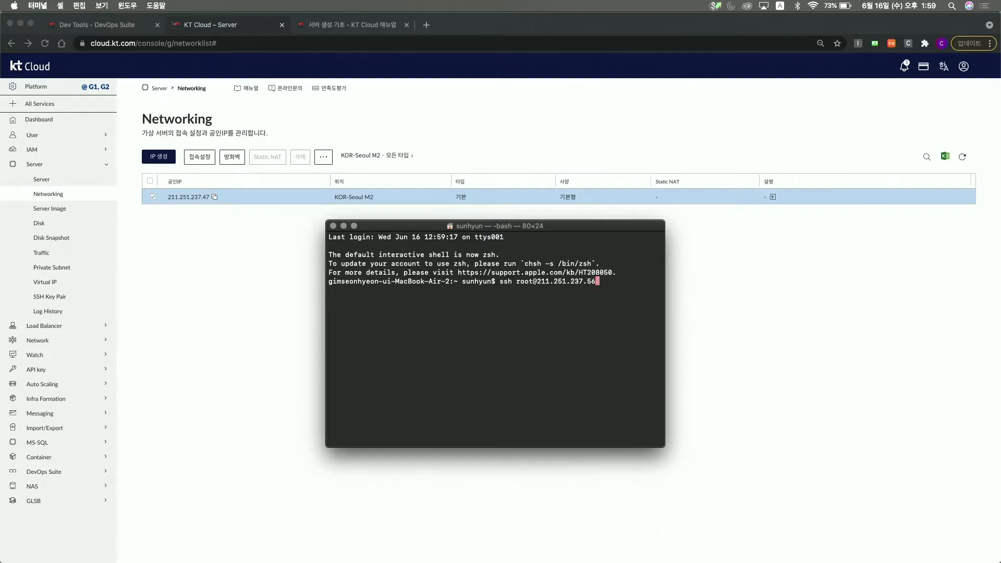
{"action": "key", "text": "BackSpace"}
{"action": "type", "text": "7.47 -p 10001"}
{"action": "key", "text": "Return"}
{"action": "type", "text": "yes"}
{"action": "key", "text": "Return"}
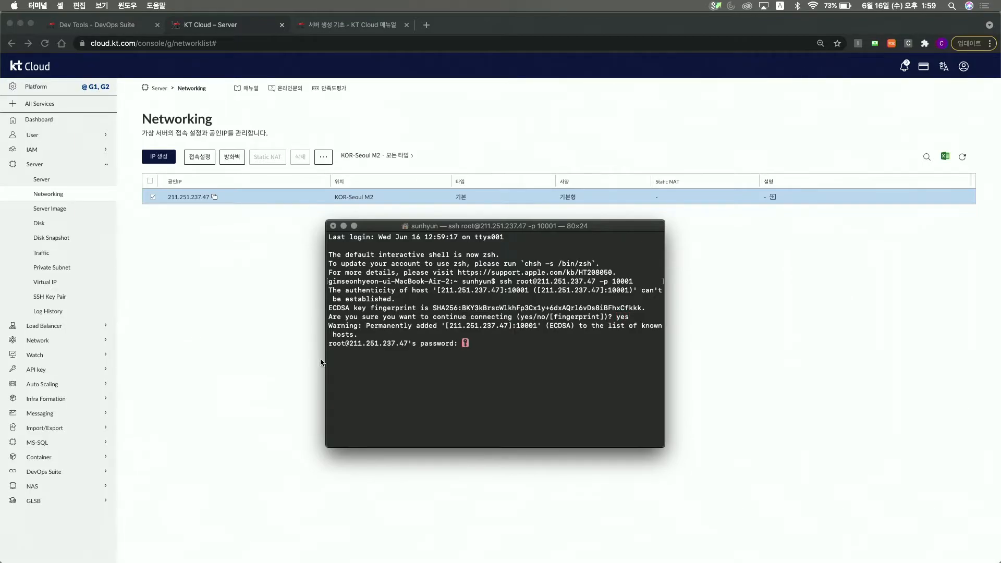
Log in with web01's password copied from the note
{"action": "left_click", "coordinate": [377, 537]}
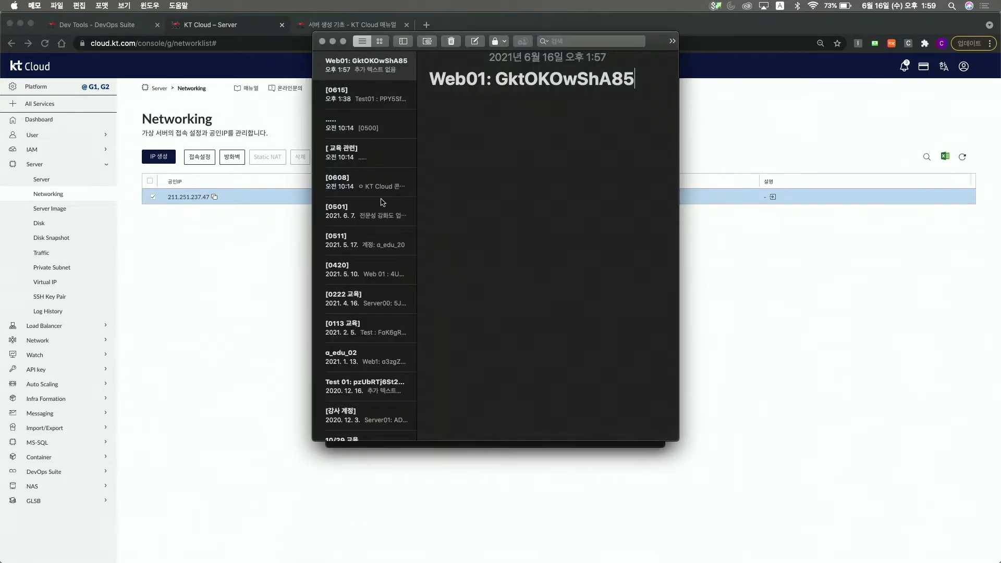
{"action": "left_click_drag", "start_coordinate": [635, 79], "coordinate": [495, 81]}
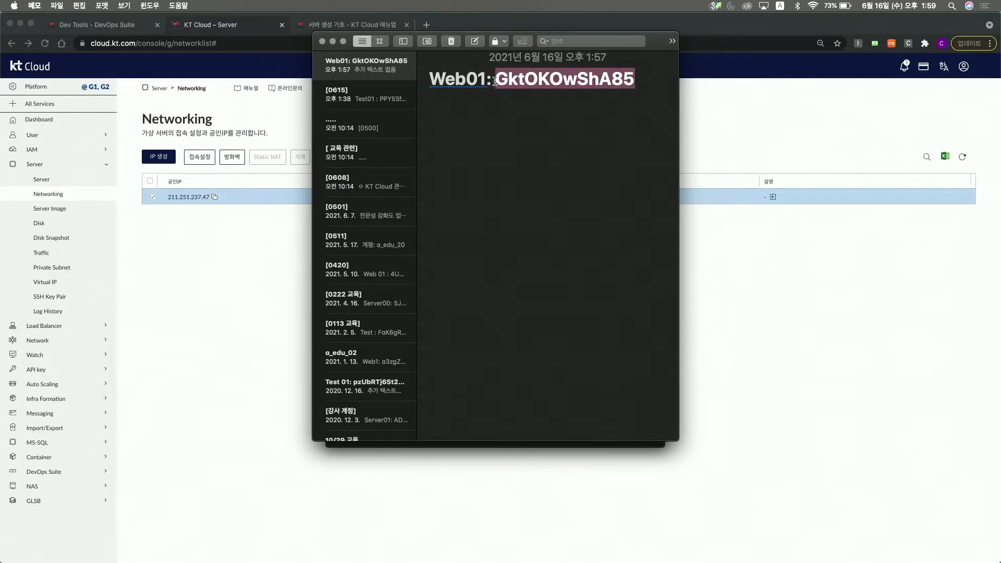
{"action": "key", "text": "super+c"}
{"action": "left_click", "coordinate": [333, 41]}
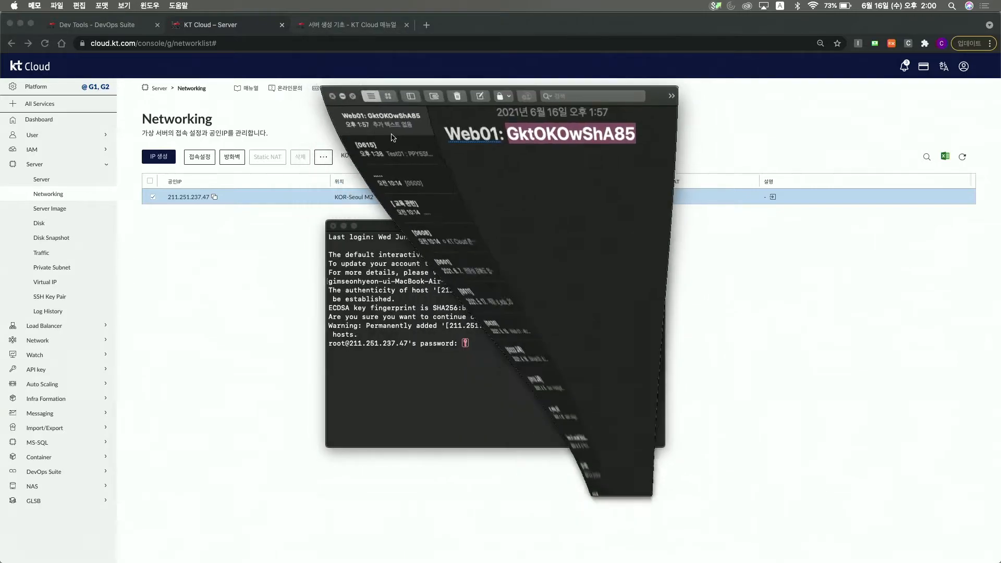
{"action": "key", "text": "super+v"}
{"action": "key", "text": "Return"}
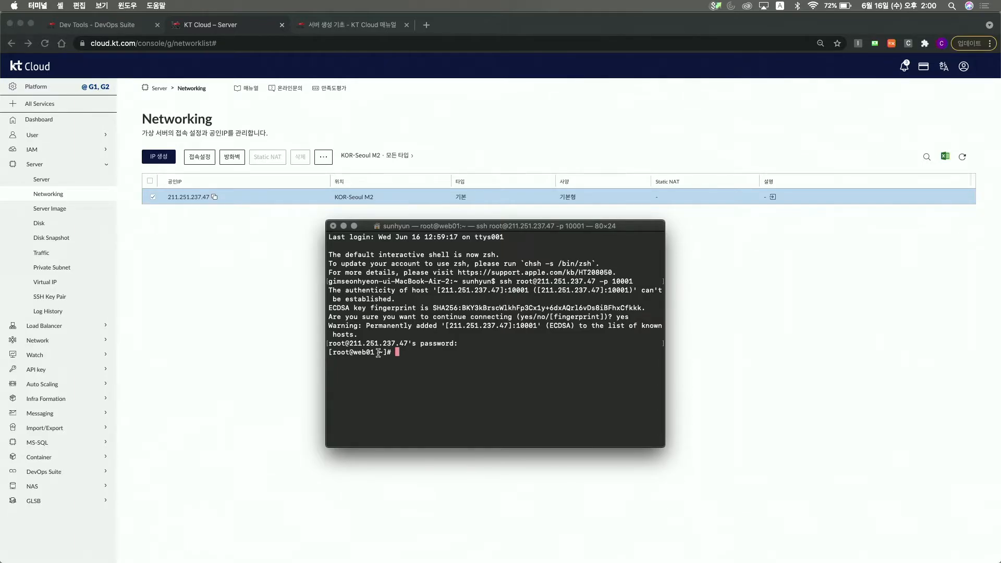
Install Apache with yum install -y httpd
{"action": "left_click_drag", "start_coordinate": [376, 353], "coordinate": [353, 353]}
{"action": "left_click", "coordinate": [402, 354]}
{"action": "type", "text": "yim i"}
{"action": "key", "text": "BackSpace"}
{"action": "key", "text": "BackSpace"}
{"action": "key", "text": "BackSpace"}
{"action": "key", "text": "BackSpace"}
{"action": "type", "text": "um ins"}
{"action": "key", "text": "BackSpace"}
{"action": "key", "text": "BackSpace"}
{"action": "key", "text": "BackSpace"}
{"action": "key", "text": "BackSpace"}
{"action": "type", "text": "install -y httpd"}
{"action": "key", "text": "Return"}
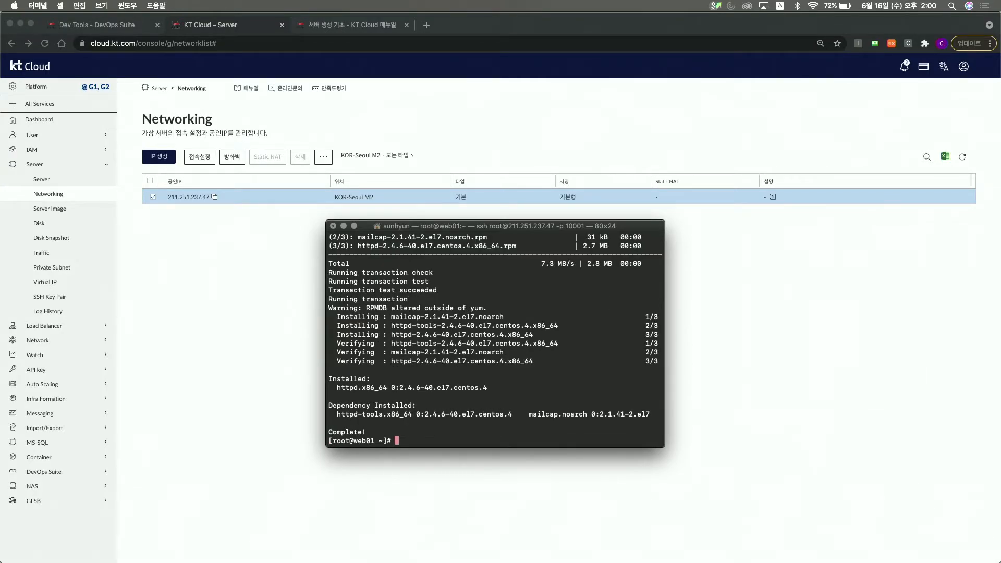
Create /var/www/html/index.html in vim containing 'Server name: web01' and save it
{"action": "type", "text": "cd /var/wa"}
{"action": "key", "text": "BackSpace"}
{"action": "key", "text": "BackSpace"}
{"action": "type", "text": "var/"}
{"action": "type", "text": "ht"}
{"action": "key", "text": "BackSpace"}
{"action": "key", "text": "BackSpace"}
{"action": "key", "text": "BackSpace"}
{"action": "key", "text": "BackSpace"}
{"action": "key", "text": "BackSpace"}
{"action": "type", "text": "ww/html/"}
{"action": "key", "text": "Return"}
{"action": "type", "text": "vim index.html"}
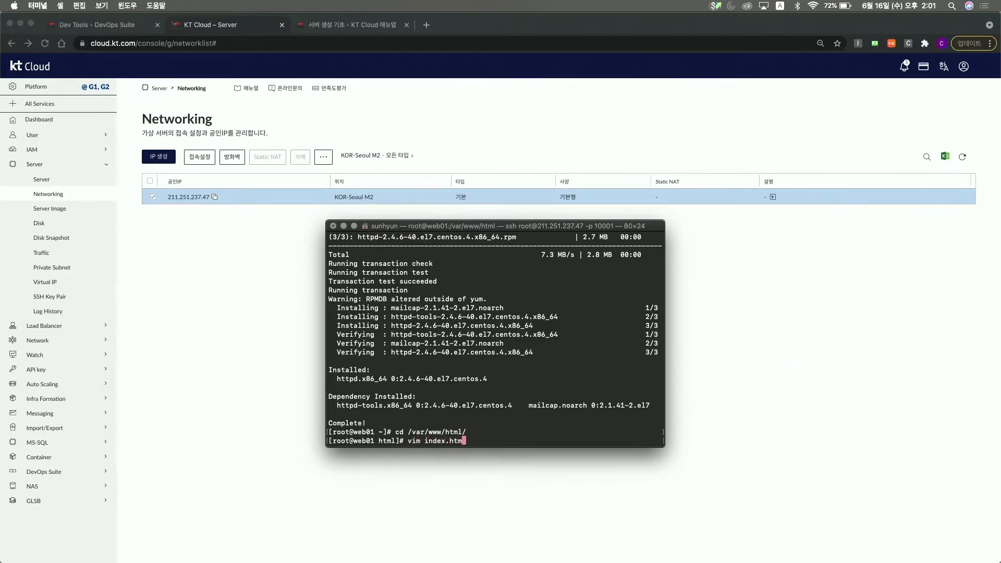
{"action": "key", "text": "Return"}
{"action": "type", "text": "iServer "}
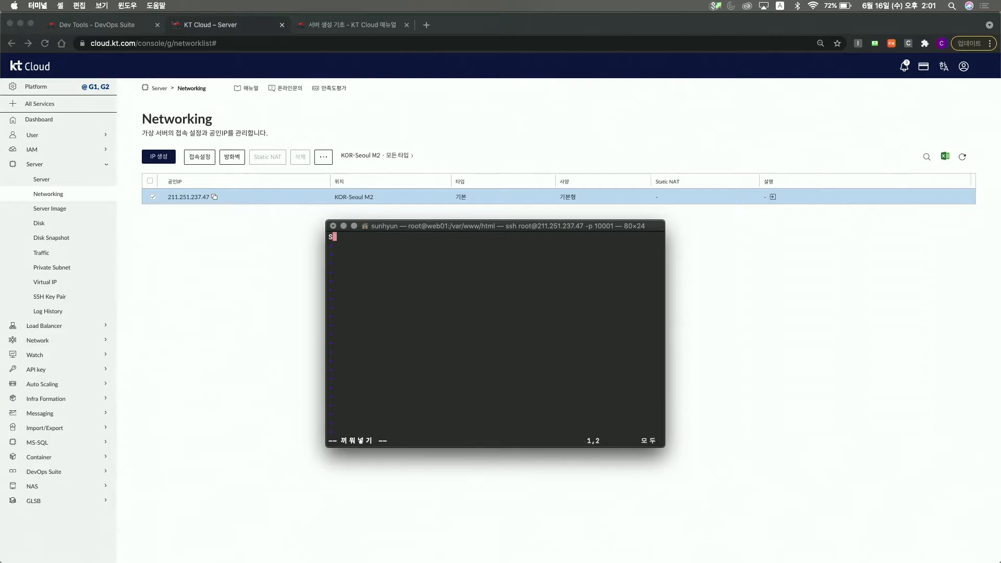
{"action": "type", "text": "name: web01"}
{"action": "key", "text": "Escape"}
{"action": "type", "text": ":wq"}
{"action": "key", "text": "Return"}
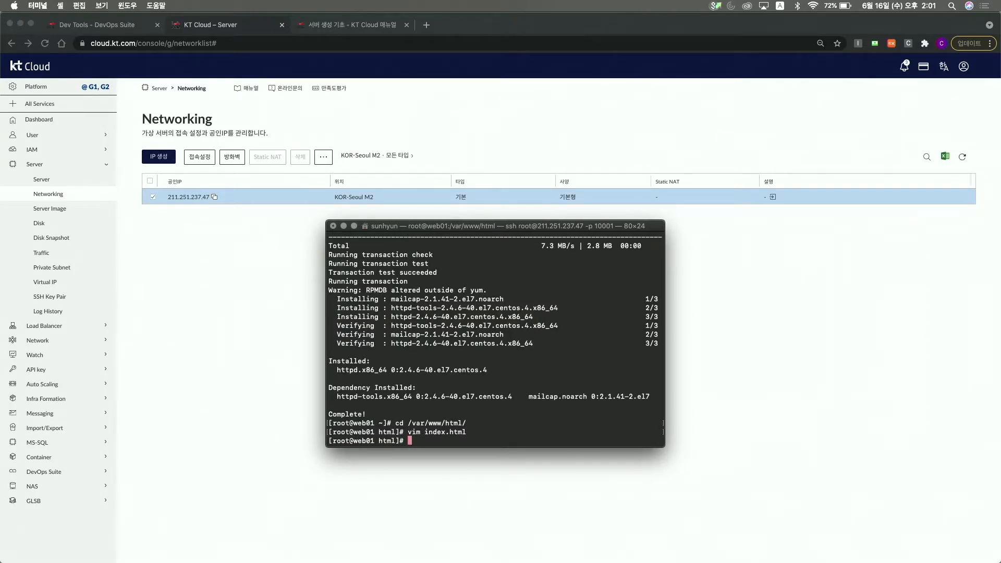
Start httpd.service on web01 and enable it to start at boot with systemctl
{"action": "type", "text": "systemctl start httpd"}
{"action": "type", "text": ".service"}
{"action": "key", "text": "Return"}
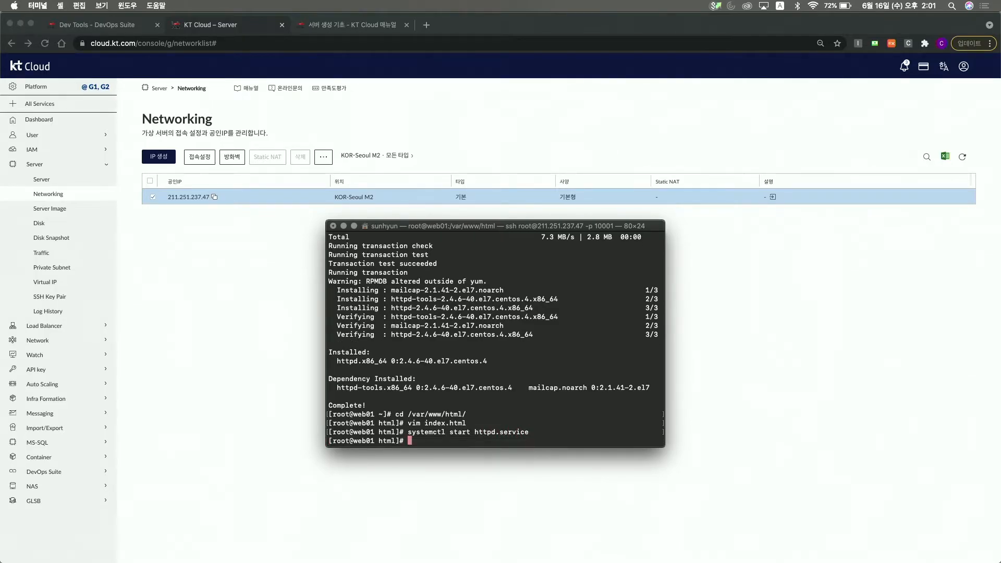
{"action": "key", "text": "Up"}
{"action": "key", "text": "Left"}
{"action": "key", "text": "Left"}
{"action": "key", "text": "Left"}
{"action": "key", "text": "Left"}
{"action": "key", "text": "Left"}
{"action": "key", "text": "Left"}
{"action": "key", "text": "Left"}
{"action": "key", "text": "Left"}
{"action": "key", "text": "Left"}
{"action": "key", "text": "Left"}
{"action": "key", "text": "Left"}
{"action": "key", "text": "Left"}
{"action": "key", "text": "Left"}
{"action": "key", "text": "Left"}
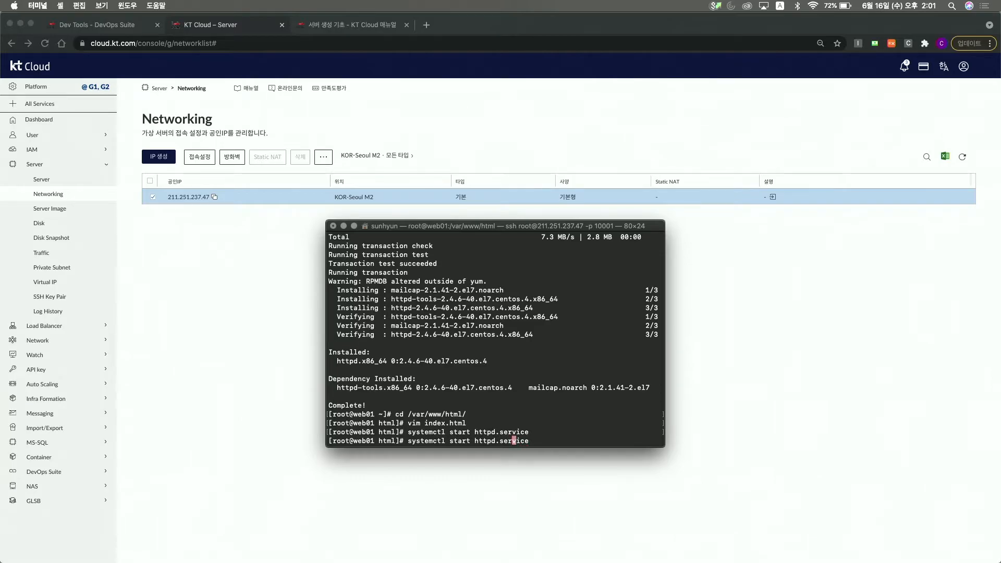
{"action": "key", "text": "BackSpace"}
{"action": "key", "text": "BackSpace"}
{"action": "key", "text": "BackSpace"}
{"action": "key", "text": "BackSpace"}
{"action": "key", "text": "BackSpace"}
{"action": "type", "text": "ebab"}
{"action": "key", "text": "BackSpace"}
{"action": "key", "text": "BackSpace"}
{"action": "key", "text": "BackSpace"}
{"action": "type", "text": "nable"}
{"action": "key", "text": "Return"}
Stop firewalld and disable it at boot with systemctl
{"action": "type", "text": "sys"}
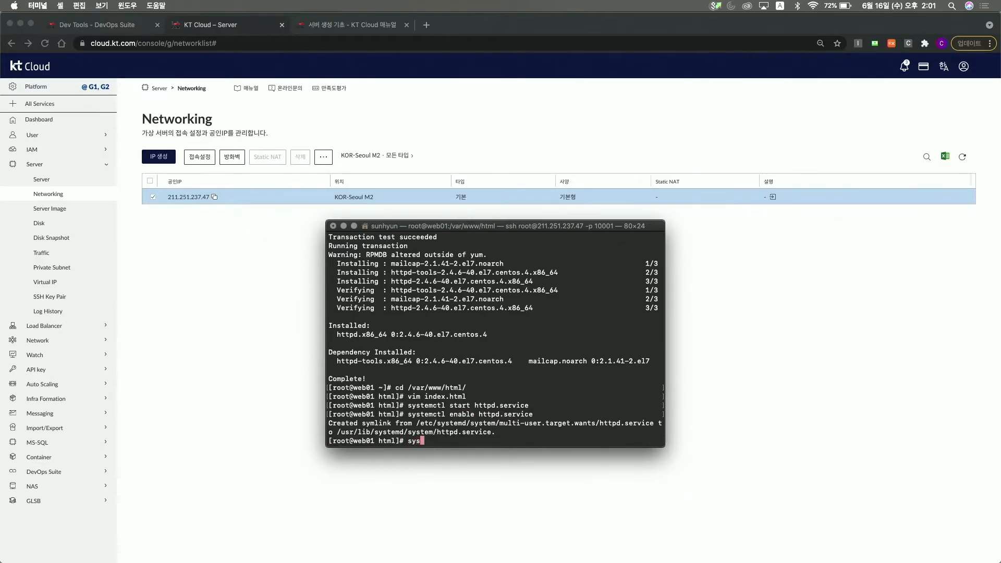
{"action": "type", "text": "temctl stop firewalld"}
{"action": "key", "text": "Return"}
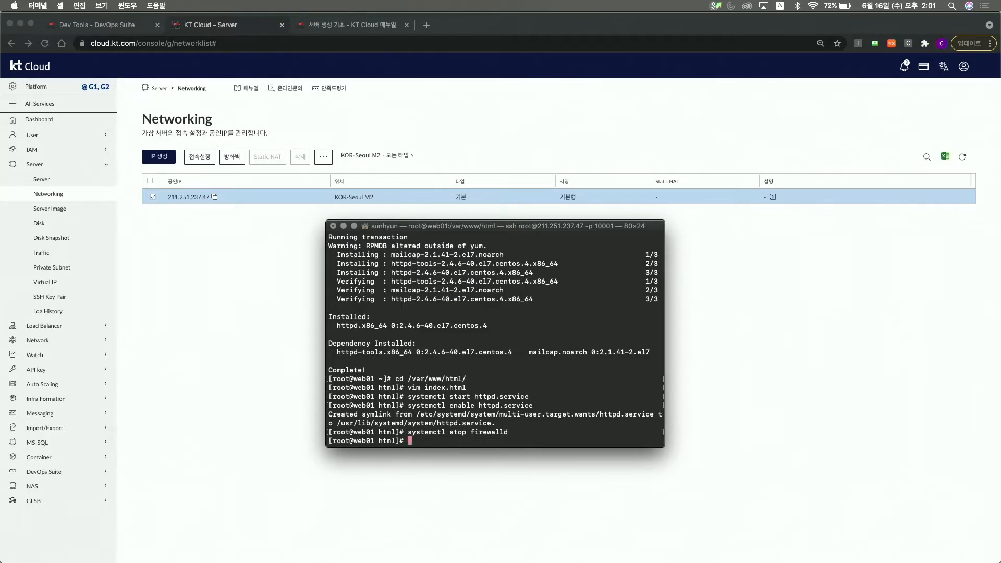
{"action": "key", "text": "Up"}
{"action": "key", "text": "BackSpace"}
{"action": "key", "text": "BackSpace"}
{"action": "key", "text": "BackSpace"}
{"action": "key", "text": "BackSpace"}
{"action": "key", "text": "BackSpace"}
{"action": "key", "text": "BackSpace"}
{"action": "key", "text": "BackSpace"}
{"action": "key", "text": "BackSpace"}
{"action": "key", "text": "BackSpace"}
{"action": "key", "text": "BackSpace"}
{"action": "key", "text": "BackSpace"}
{"action": "key", "text": "BackSpace"}
{"action": "key", "text": "BackSpace"}
{"action": "key", "text": "BackSpace"}
{"action": "type", "text": "dis"}
{"action": "type", "text": "bble firewalld"}
{"action": "key", "text": "Return"}
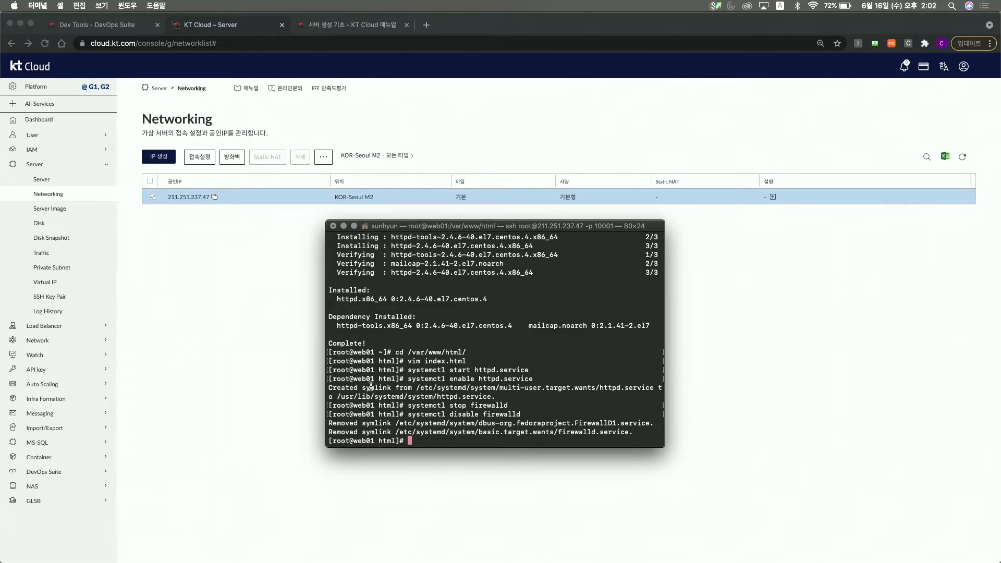
Open 211.251.237.47:20001 in a new tab and confirm it shows 'Server name: web01'
{"action": "left_click", "coordinate": [254, 326]}
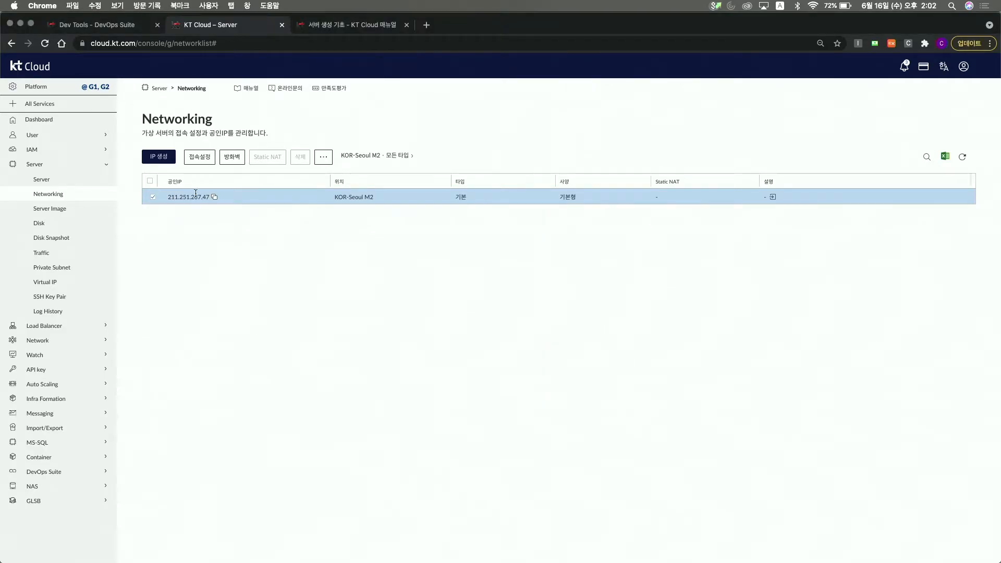
{"action": "left_click", "coordinate": [215, 196]}
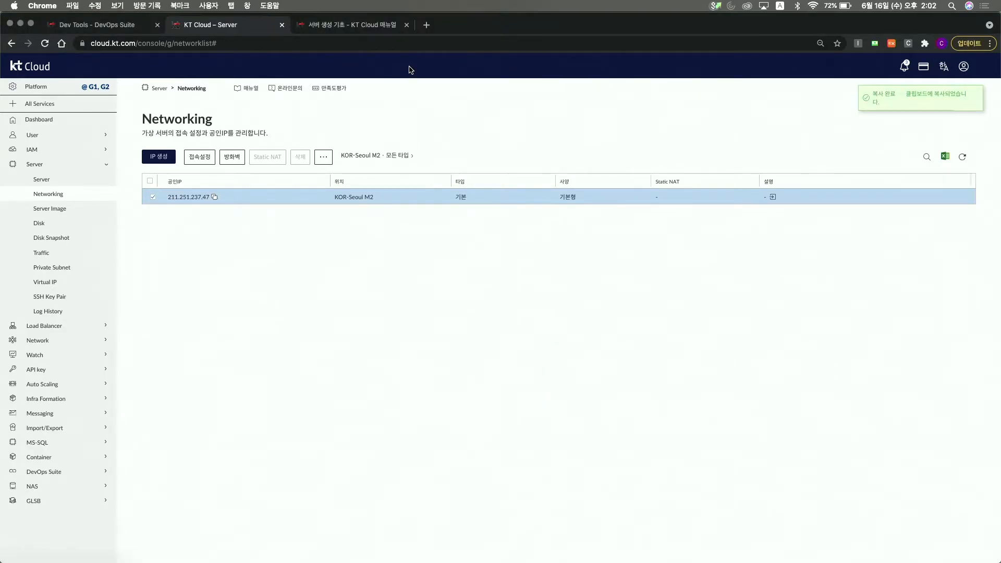
{"action": "left_click", "coordinate": [426, 24]}
{"action": "key", "text": "super+v"}
{"action": "key", "text": "Return"}
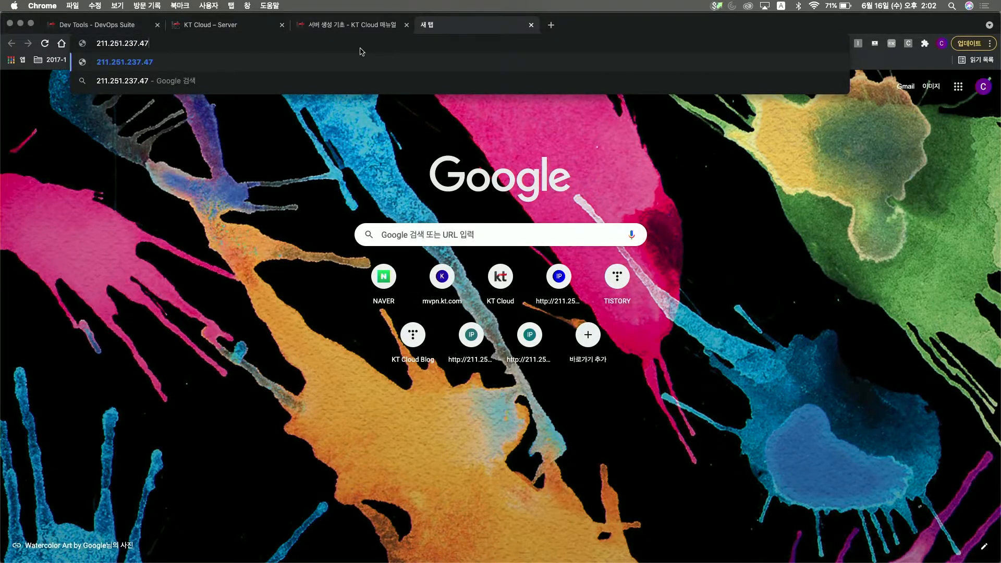
{"action": "type", "text": ":20001"}
{"action": "key", "text": "Return"}
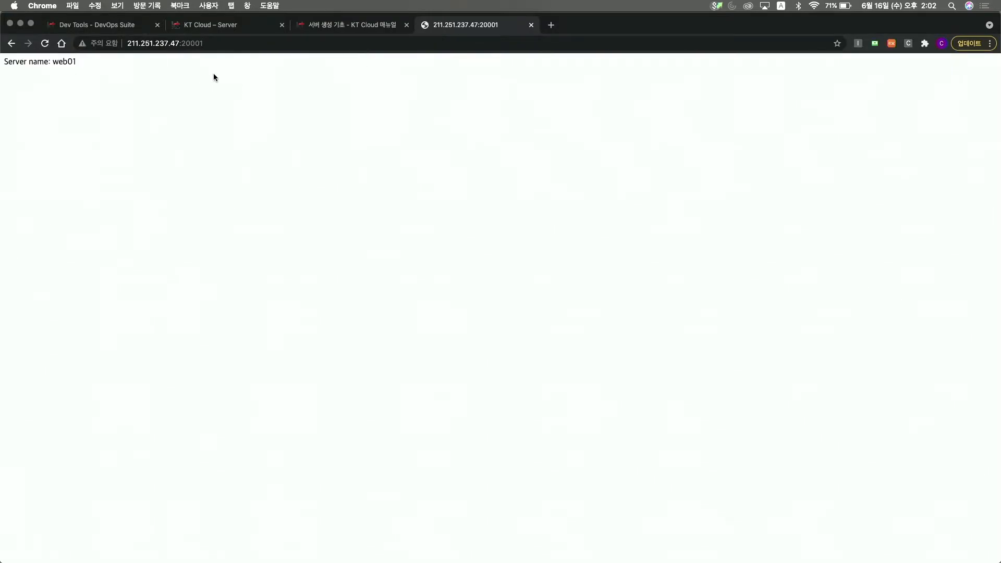
{"action": "left_click_drag", "start_coordinate": [94, 63], "coordinate": [6, 63]}
{"action": "left_click", "coordinate": [6, 62]}
Go back through the manual tab to the KT Cloud console's Networking page
{"action": "left_click", "coordinate": [312, 25]}
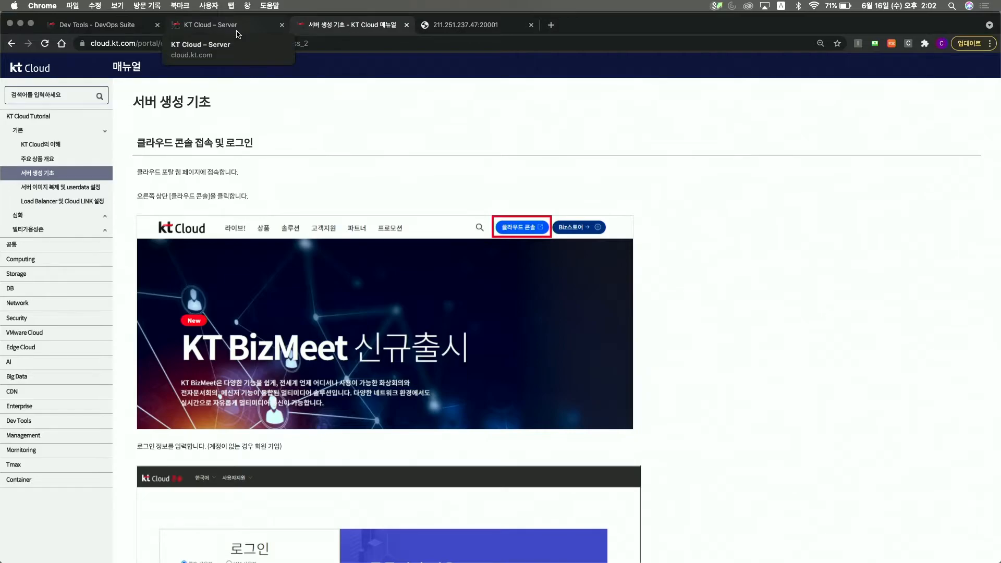
{"action": "left_click", "coordinate": [204, 29]}
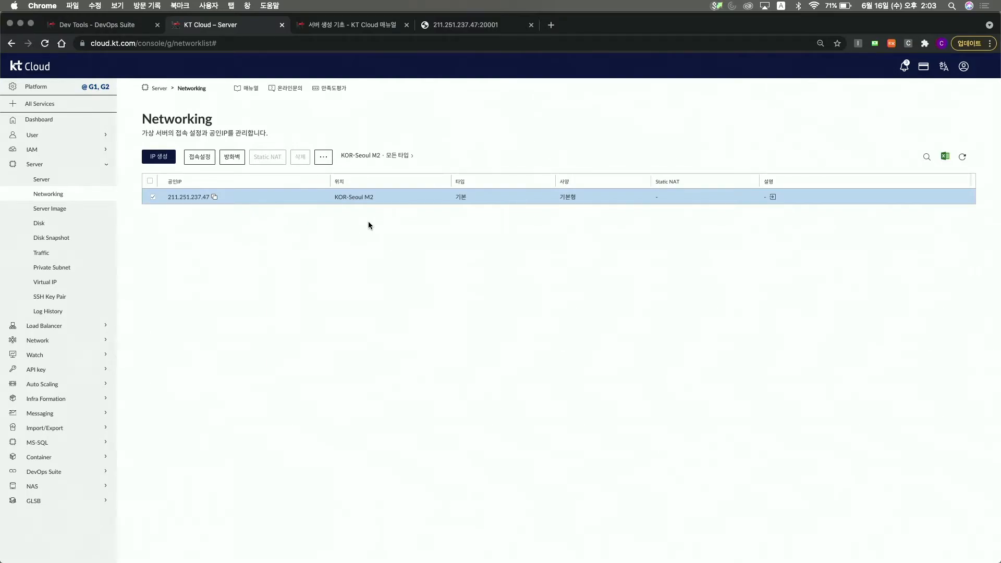
Stop web01 from the server list and refresh until its status reads 정지
{"action": "left_click", "coordinate": [46, 183]}
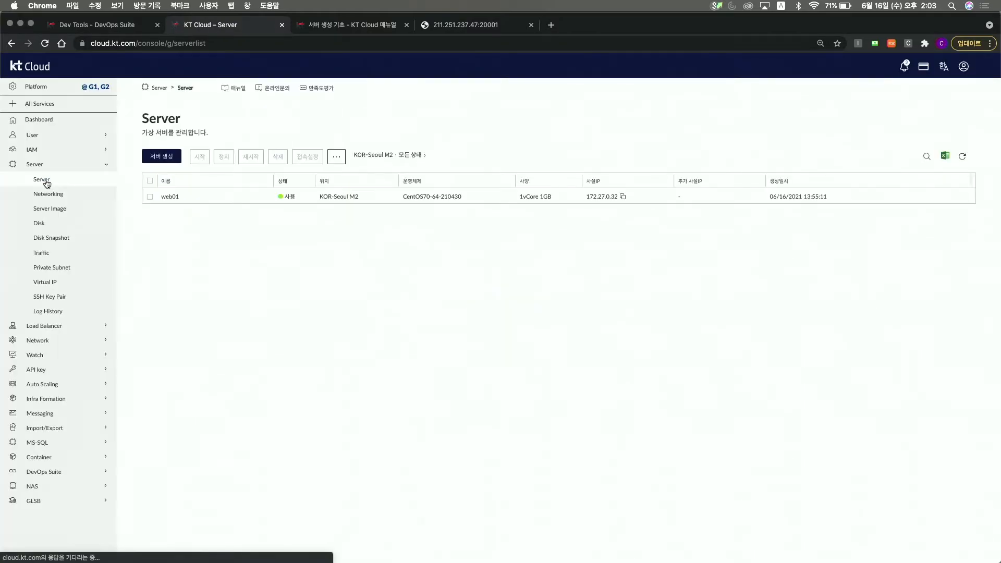
{"action": "left_click", "coordinate": [150, 197]}
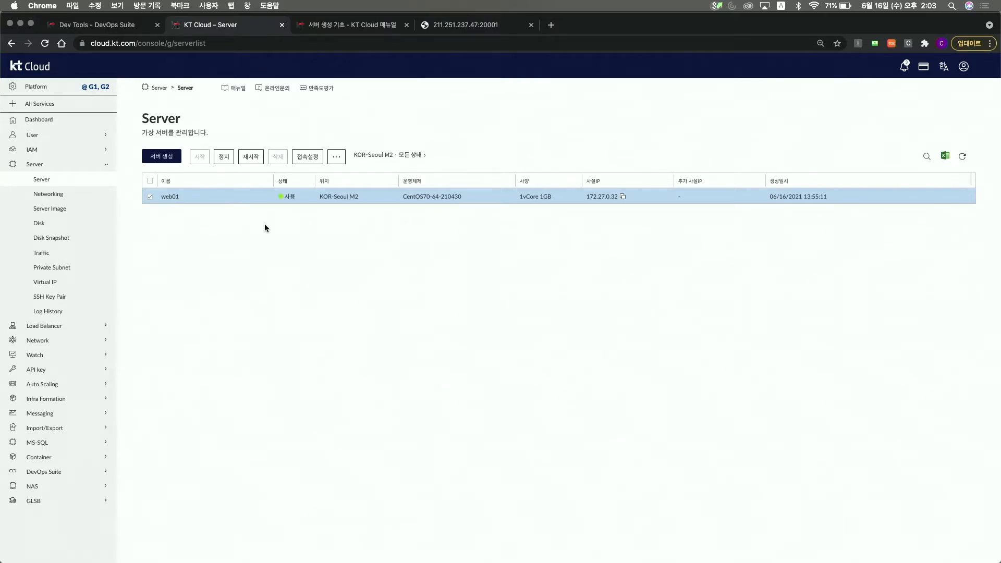
{"action": "left_click_drag", "start_coordinate": [182, 199], "coordinate": [162, 198]}
{"action": "left_click", "coordinate": [225, 159]}
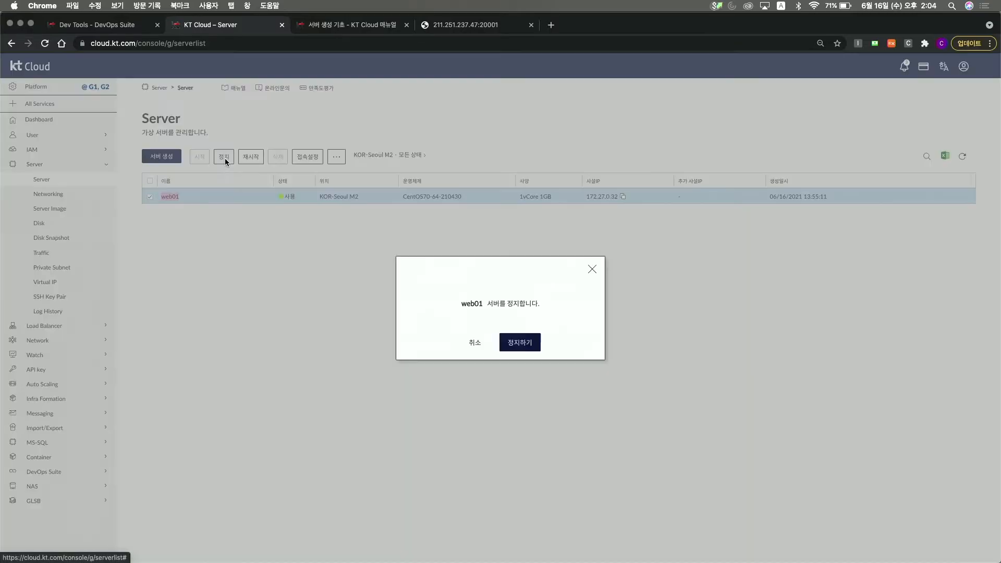
{"action": "left_click", "coordinate": [513, 343]}
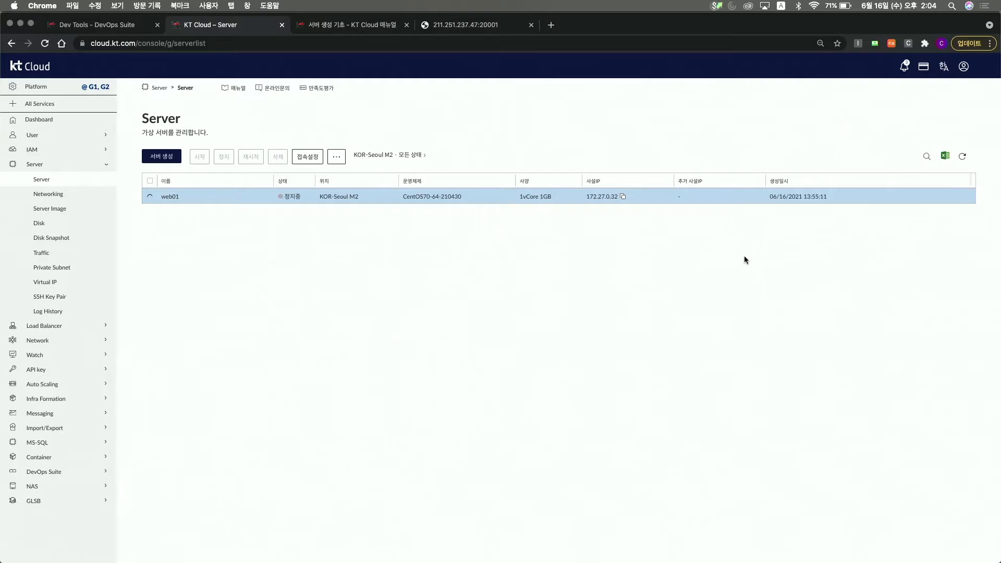
{"action": "left_click", "coordinate": [961, 162]}
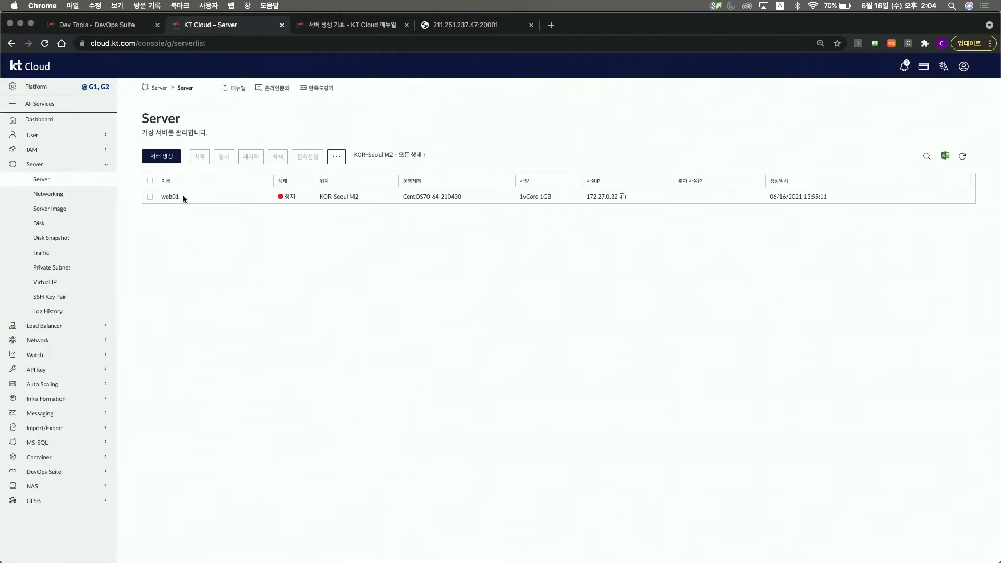
{"action": "left_click", "coordinate": [150, 198]}
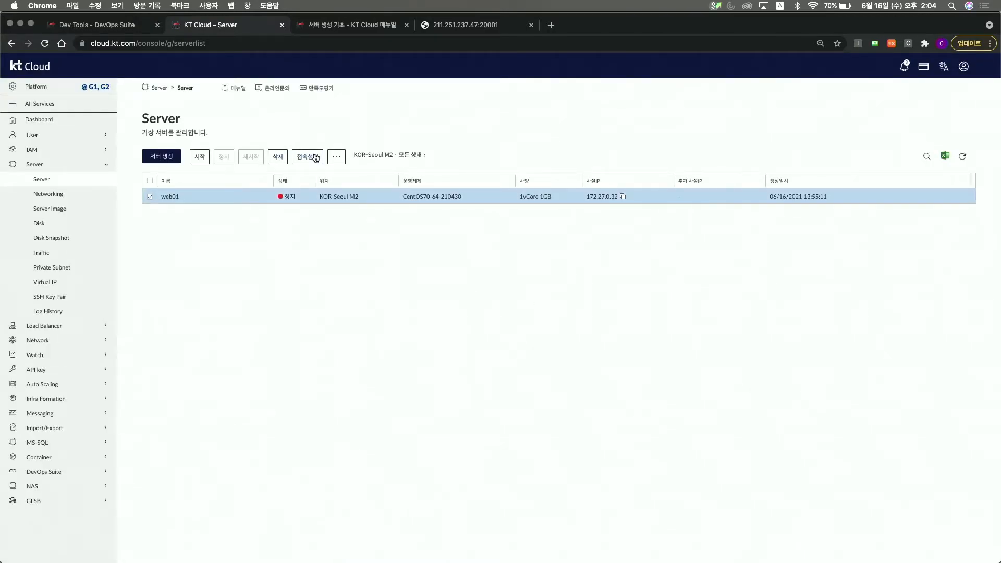
Create a server image named image0623 from the stopped web01
{"action": "left_click", "coordinate": [337, 157]}
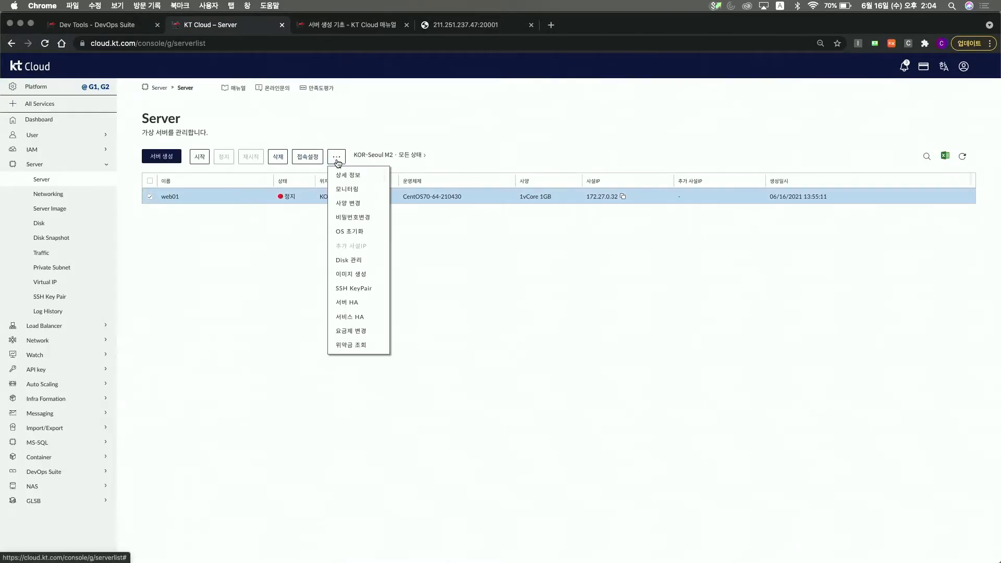
{"action": "left_click", "coordinate": [355, 276]}
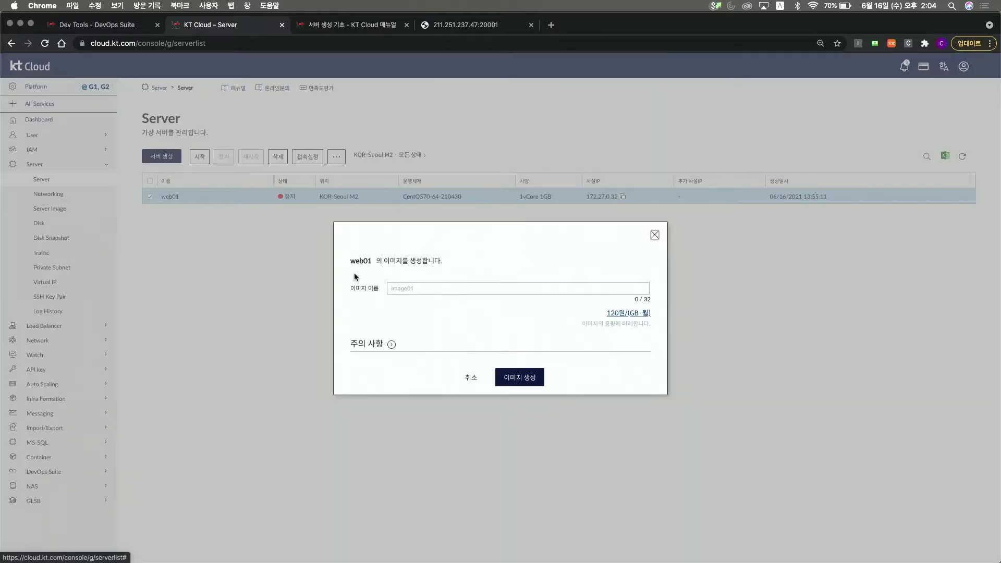
{"action": "left_click", "coordinate": [406, 291]}
{"action": "type", "text": "im"}
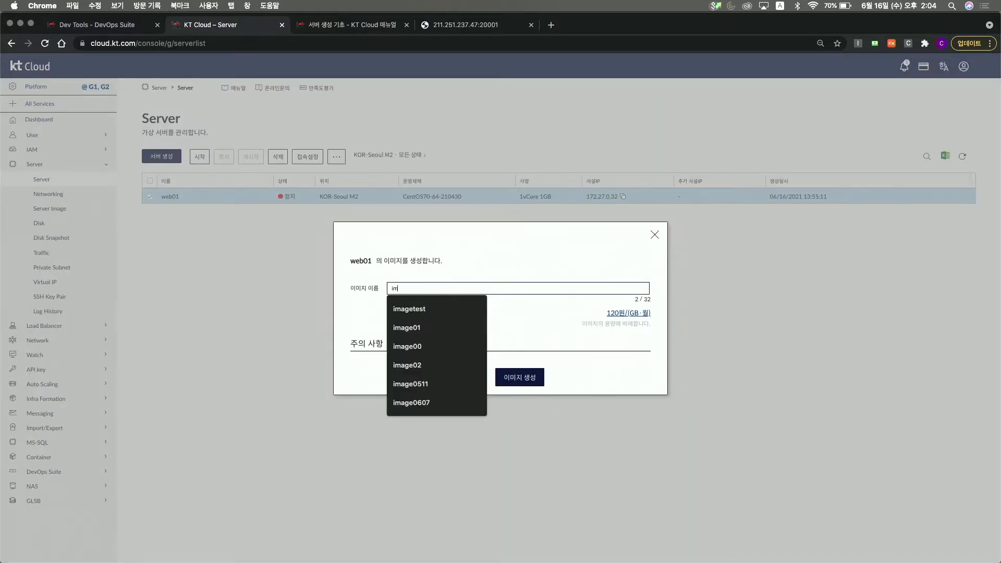
{"action": "type", "text": "age0623"}
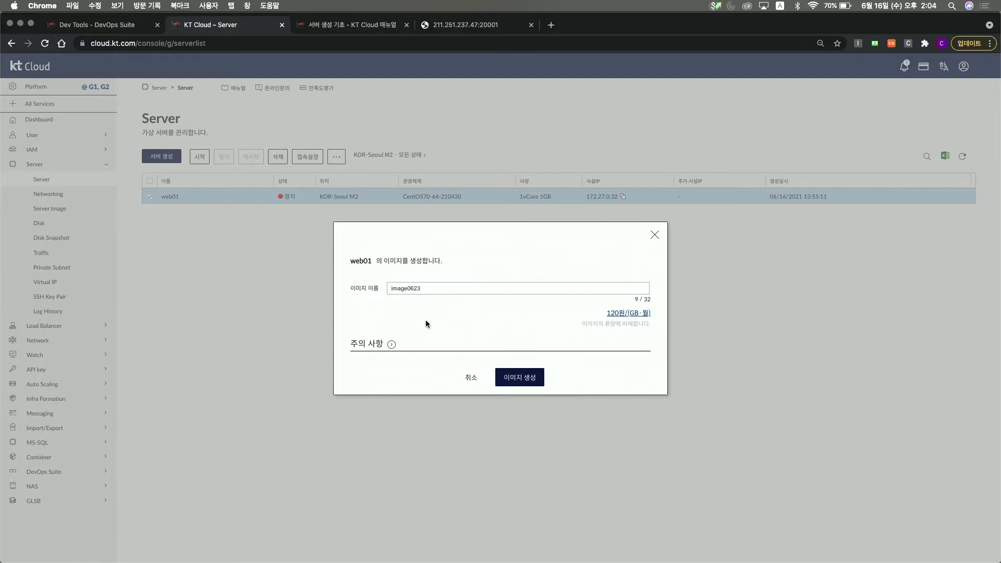
{"action": "left_click", "coordinate": [517, 377]}
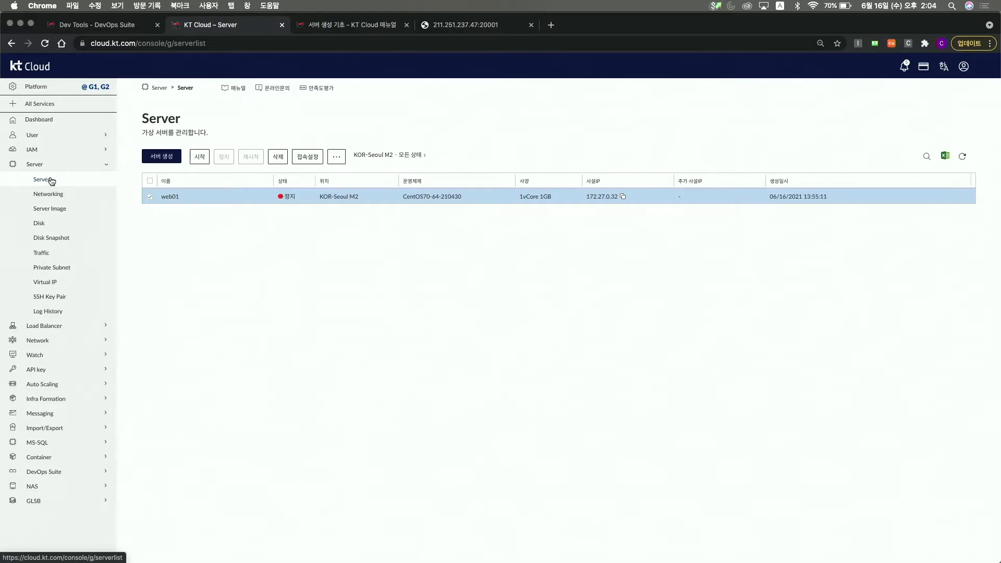
Check image0623 in Server Image shows 생성중 after a refresh, then return to Server
{"action": "left_click", "coordinate": [52, 214]}
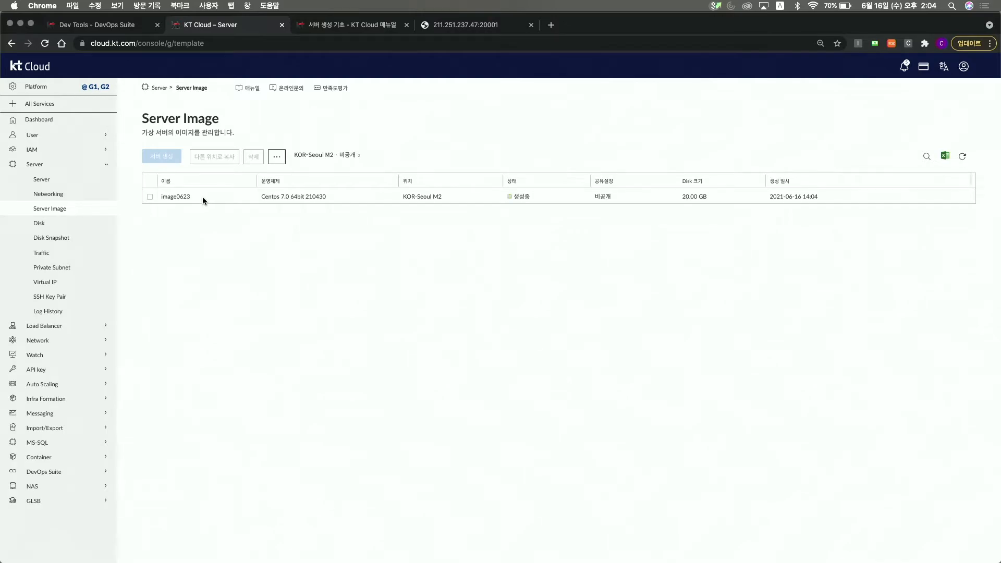
{"action": "left_click_drag", "start_coordinate": [202, 196], "coordinate": [159, 198]}
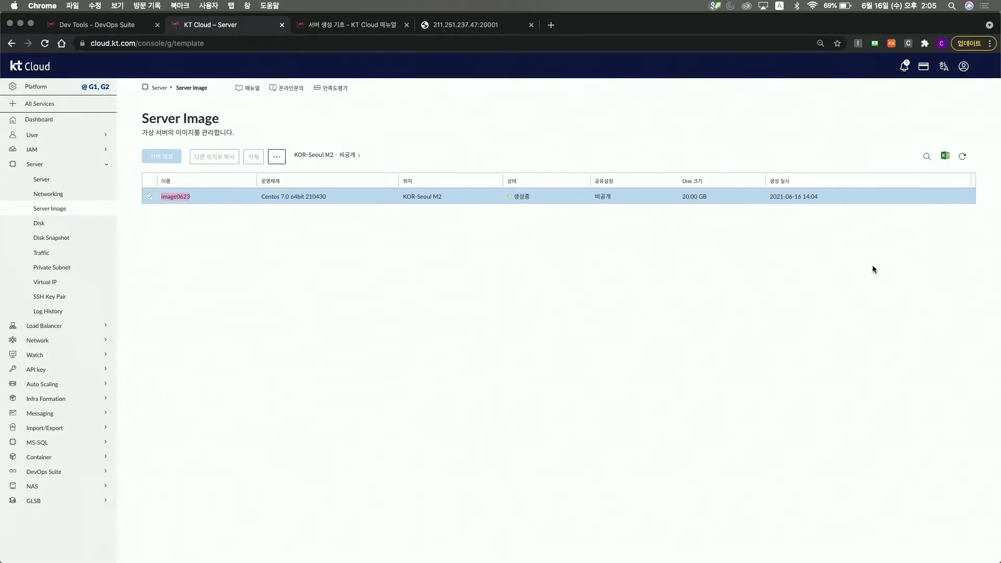
{"action": "left_click", "coordinate": [963, 158]}
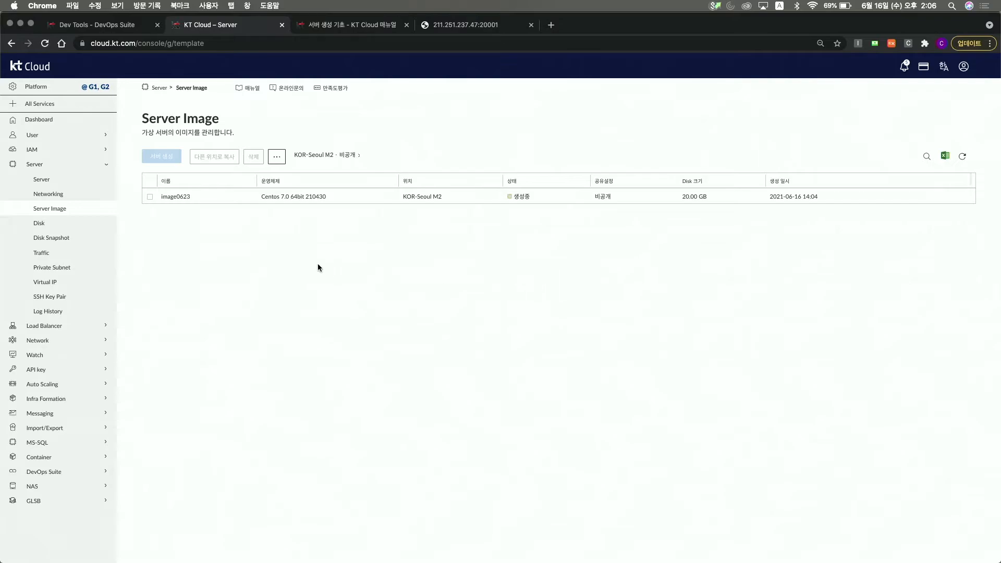
{"action": "left_click", "coordinate": [45, 186]}
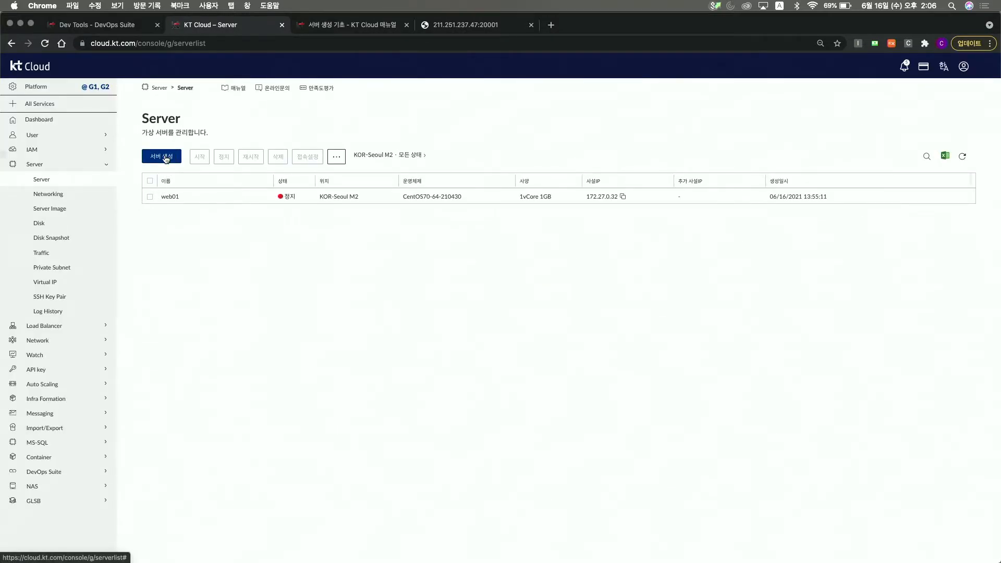
Start a new server named web03 on CentOS 7.0 64bit, 1vCore 1GB
{"action": "left_click", "coordinate": [166, 157]}
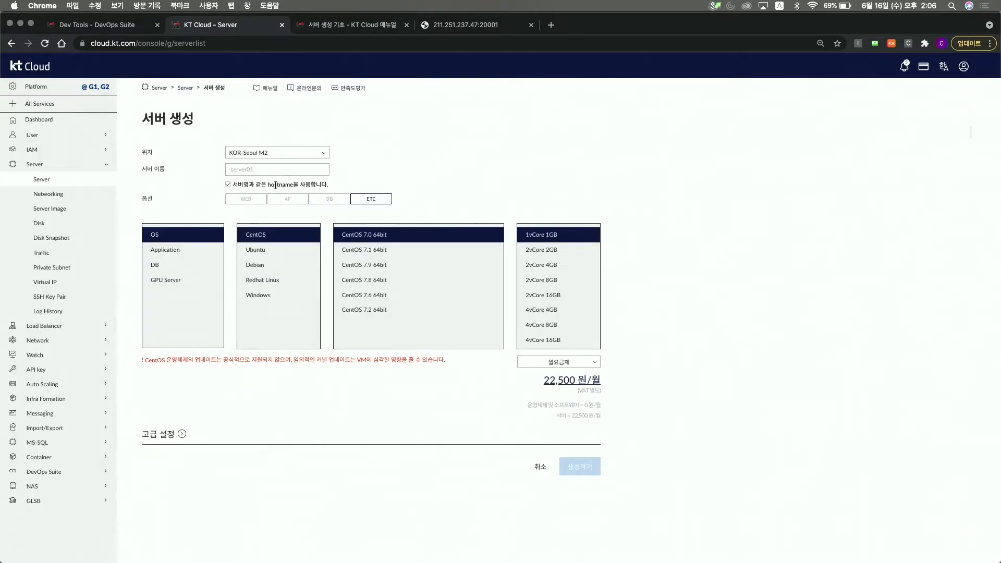
{"action": "left_click", "coordinate": [267, 170]}
{"action": "type", "text": "w"}
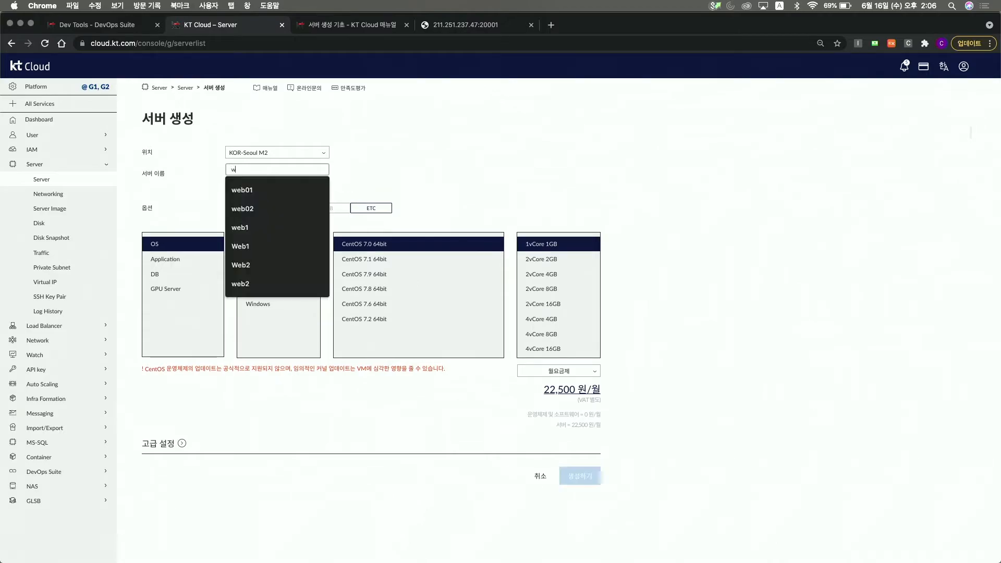
{"action": "type", "text": "eb03"}
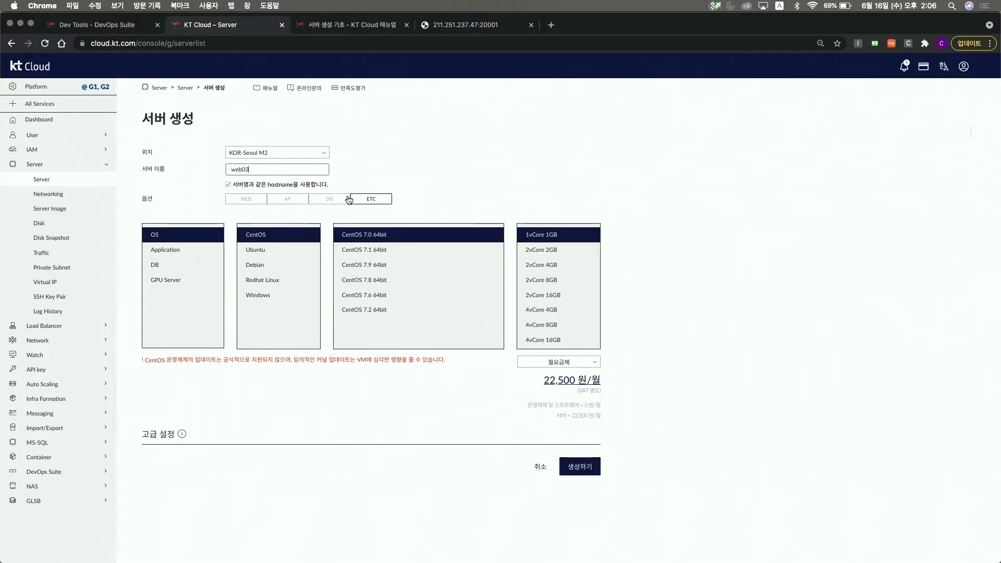
{"action": "left_click", "coordinate": [424, 186]}
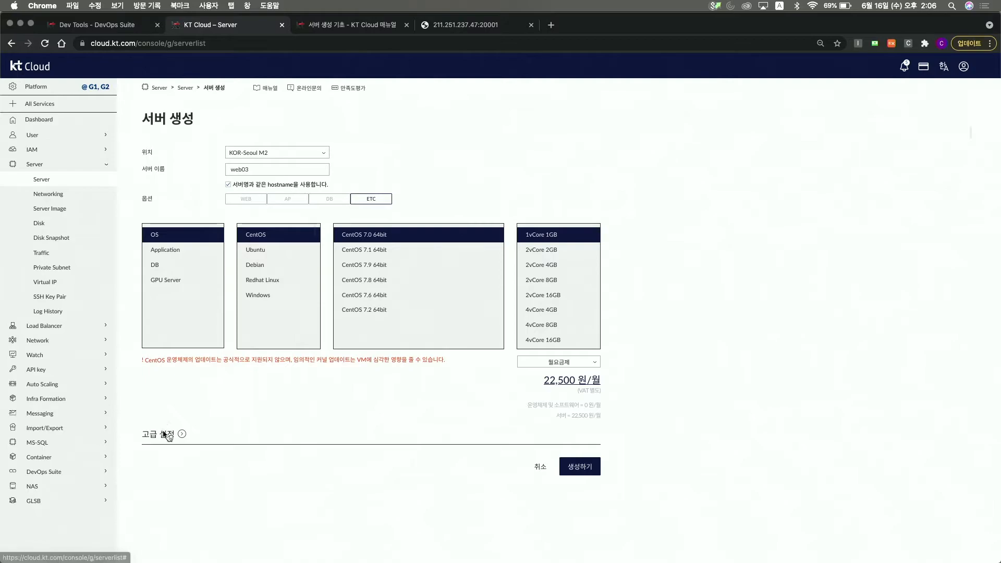
Enable Userdata for web03 and draft 'yum install -y httpd' and 'cd /var/www/html' lines
{"action": "left_click", "coordinate": [165, 438]}
{"action": "scroll", "coordinate": [267, 405], "scroll_direction": "down", "scroll_amount": 3}
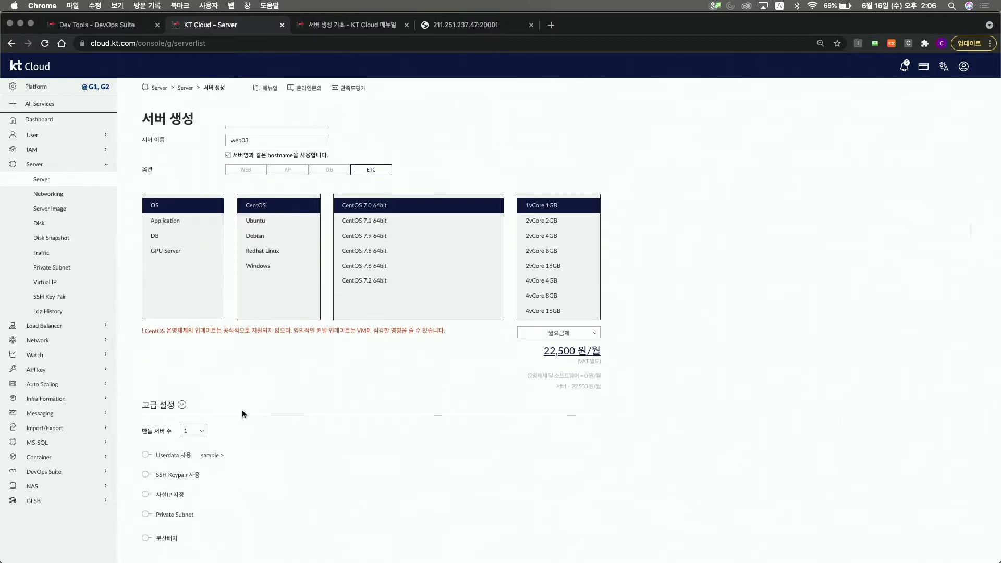
{"action": "left_click", "coordinate": [146, 376]}
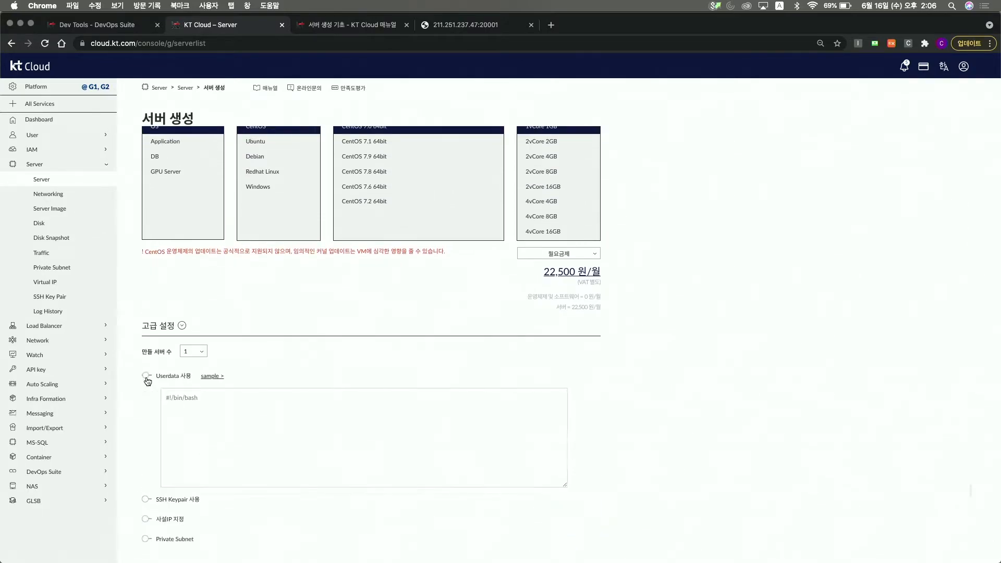
{"action": "left_click", "coordinate": [199, 410]}
{"action": "type", "text": "yum install -y httpd"}
{"action": "key", "text": "Return"}
{"action": "type", "text": "cd /v"}
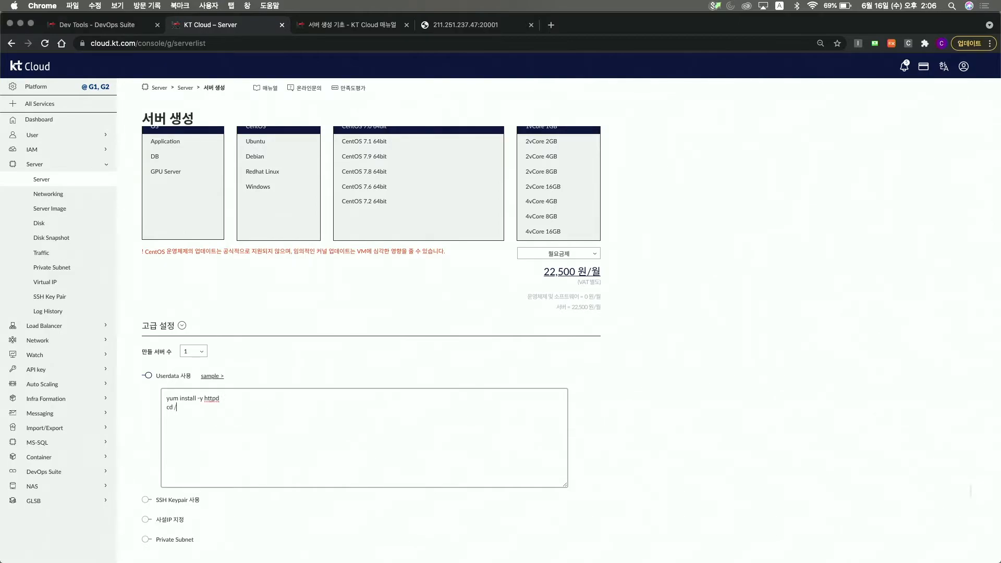
{"action": "type", "text": "ar/www"}
{"action": "type", "text": "/html "}
{"action": "type", "text": "vim index."}
Copy the httpd setup script from the '서버 이미지 복제 및 userdata 설정' guide
{"action": "left_click", "coordinate": [322, 26]}
{"action": "scroll", "coordinate": [63, 141], "scroll_direction": "down", "scroll_amount": 3}
{"action": "left_click", "coordinate": [60, 120]}
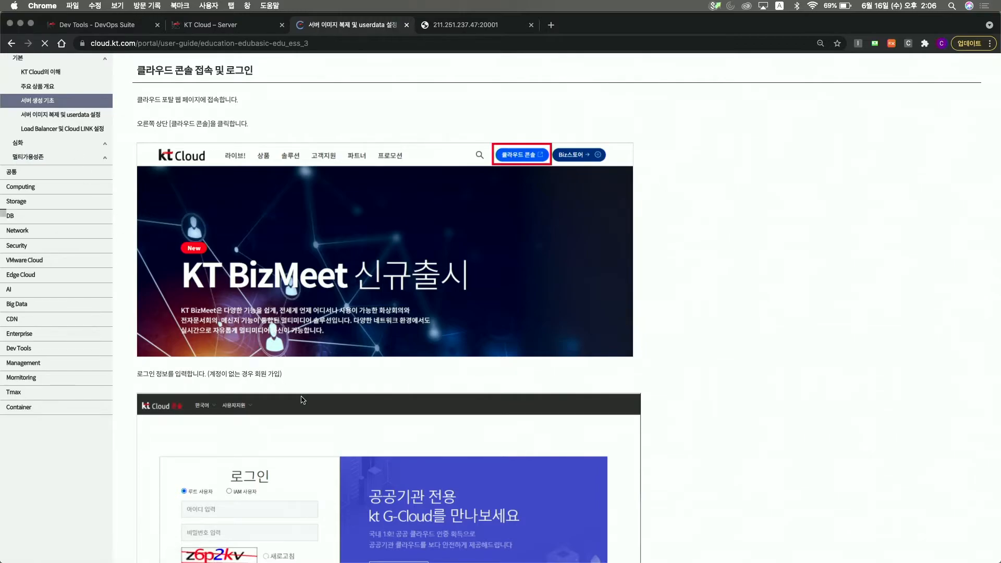
{"action": "scroll", "coordinate": [302, 396], "scroll_direction": "down", "scroll_amount": 15}
{"action": "scroll", "coordinate": [301, 400], "scroll_direction": "down", "scroll_amount": 20}
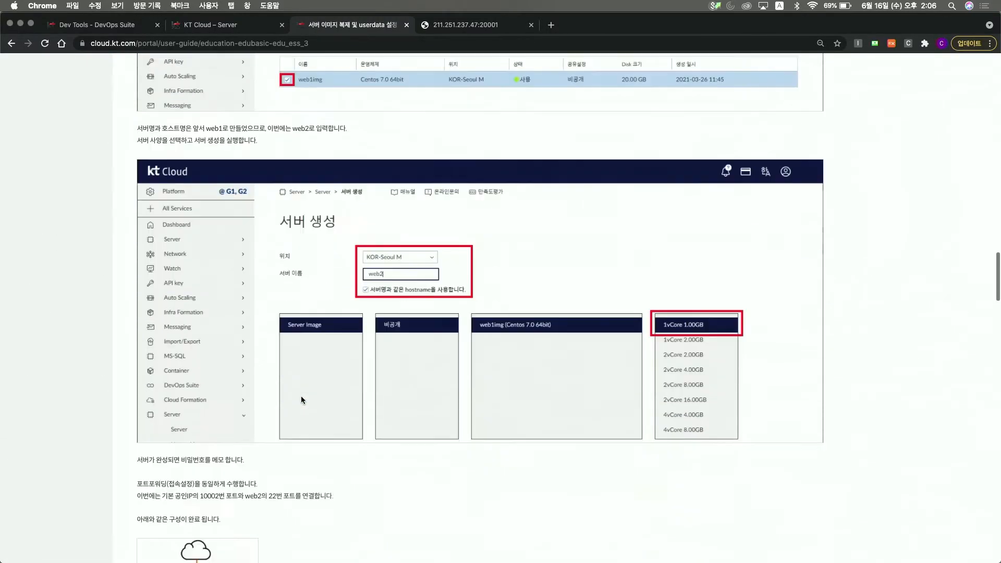
{"action": "scroll", "coordinate": [301, 400], "scroll_direction": "down", "scroll_amount": 5}
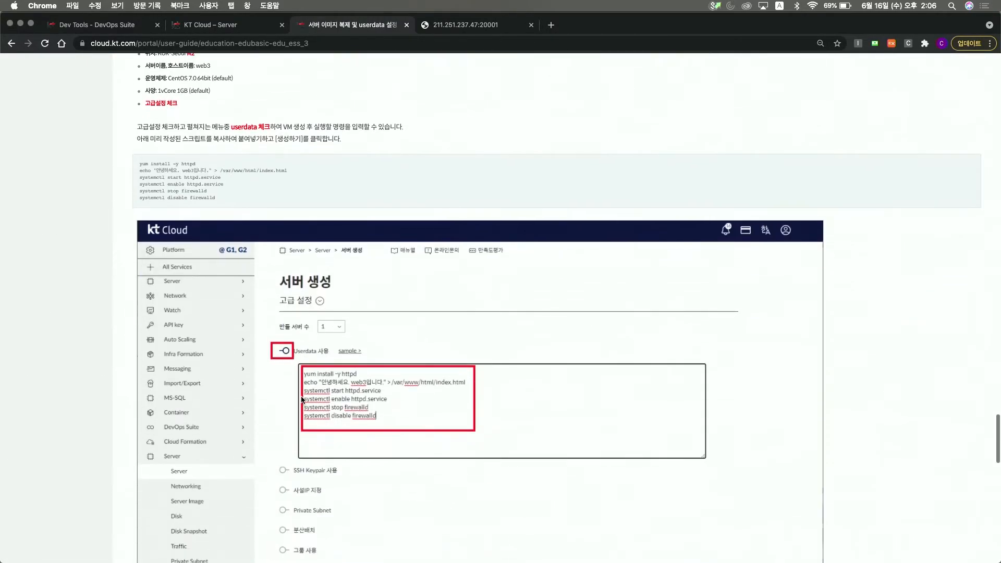
{"action": "left_click_drag", "start_coordinate": [227, 197], "coordinate": [131, 164]}
{"action": "key", "text": "super+c"}
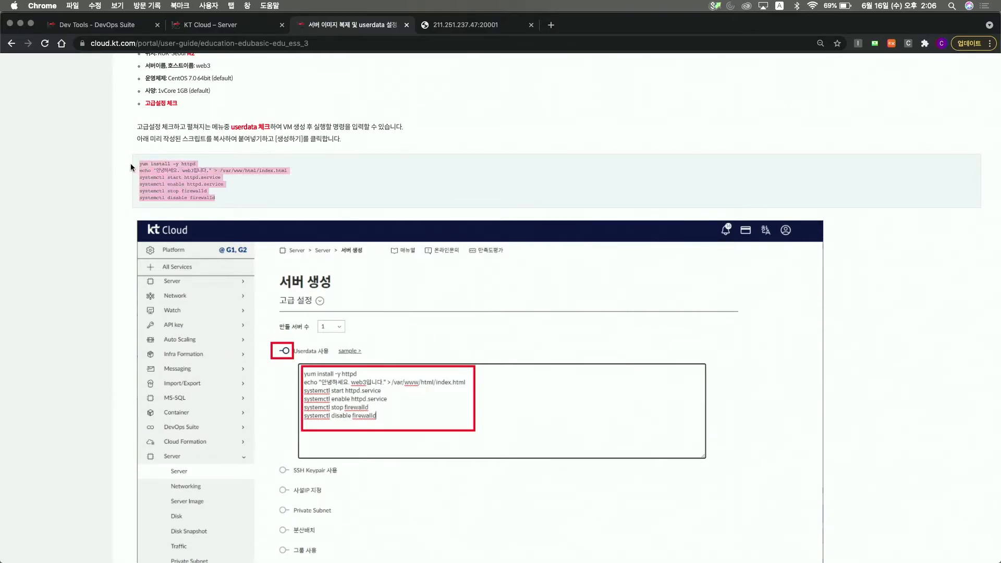
Replace web03's draft Userdata with the copied guide script
{"action": "left_click", "coordinate": [229, 24]}
{"action": "key", "text": "super+a"}
{"action": "key", "text": "BackSpace"}
{"action": "key", "text": "super+v"}
Create web03 with the httpd userdata script and refresh the server list
{"action": "scroll", "coordinate": [705, 431], "scroll_direction": "down", "scroll_amount": 3}
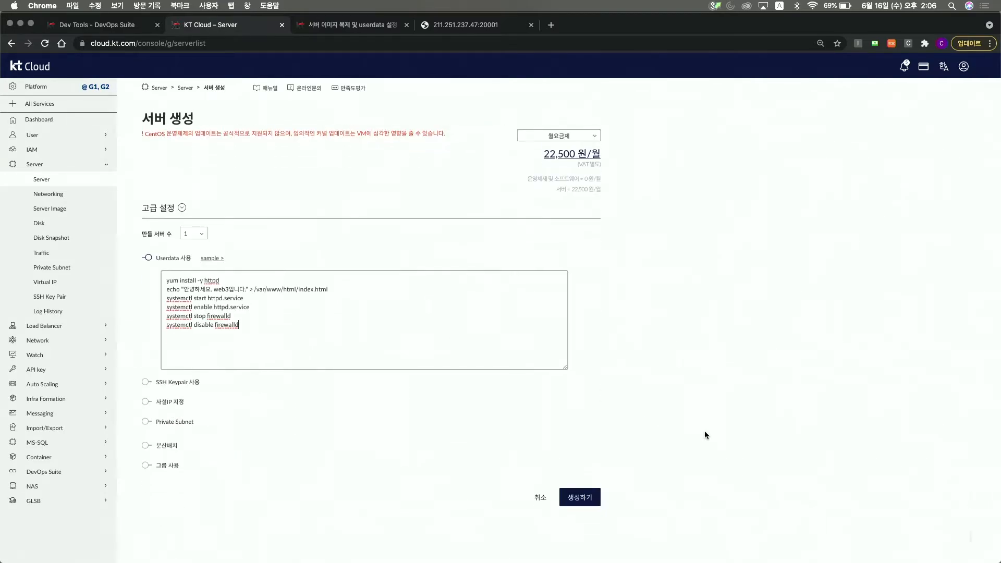
{"action": "left_click", "coordinate": [586, 500]}
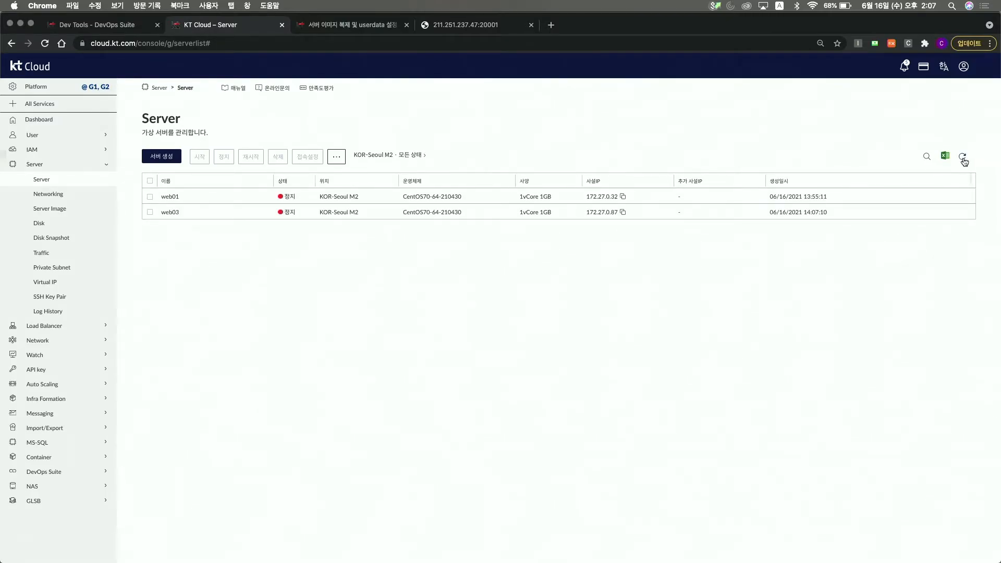
{"action": "left_click", "coordinate": [963, 158]}
From the Server Image list, select image0623 and start creating a server from it
{"action": "left_click", "coordinate": [60, 211]}
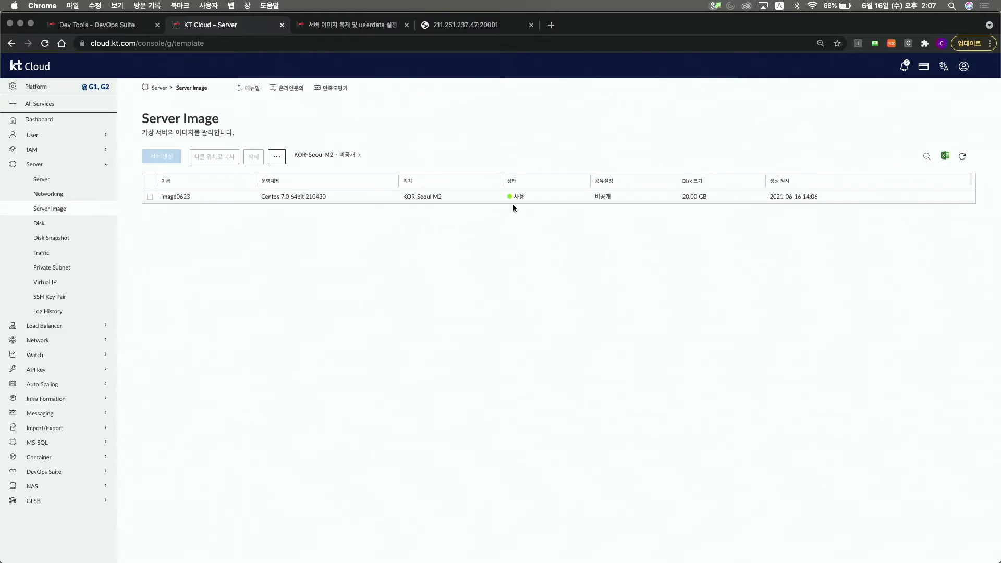
{"action": "left_click_drag", "start_coordinate": [515, 199], "coordinate": [536, 200]}
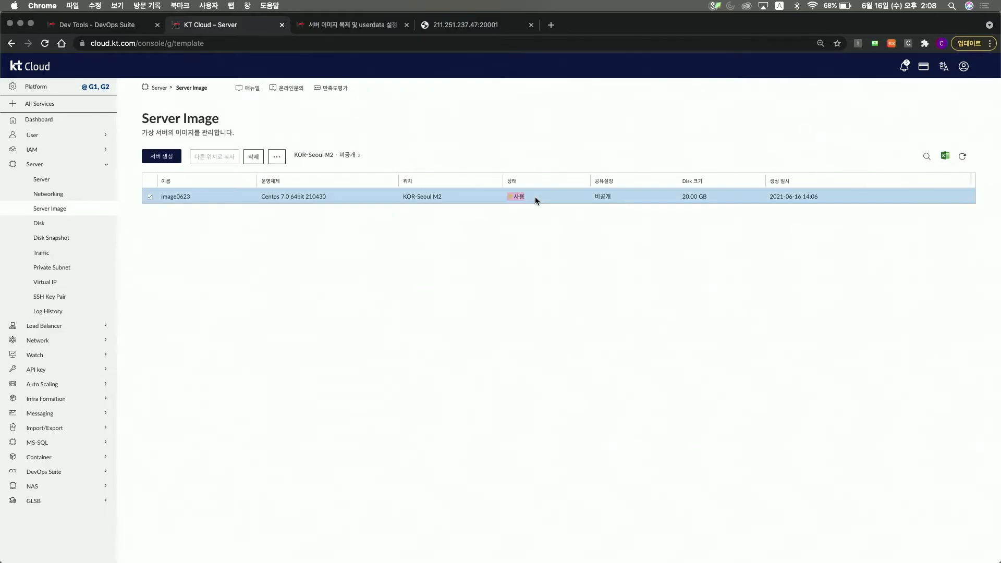
{"action": "left_click", "coordinate": [498, 244]}
{"action": "left_click", "coordinate": [162, 158]}
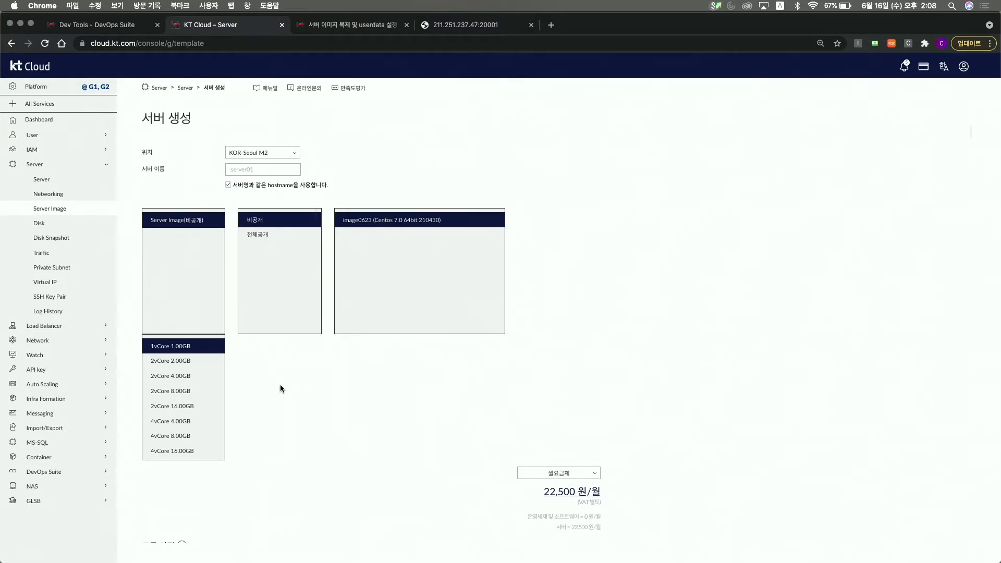
Name the new server web02, keeping private image0623 selected at 1vCore 1.00GB
{"action": "left_click", "coordinate": [269, 170]}
{"action": "type", "text": "web02"}
{"action": "left_click", "coordinate": [336, 178]}
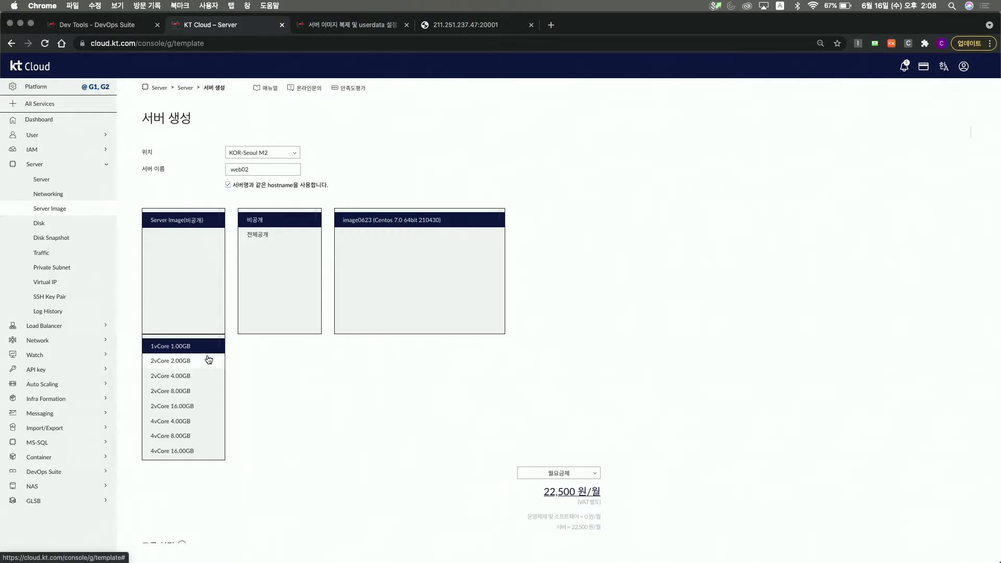
{"action": "left_click", "coordinate": [270, 241]}
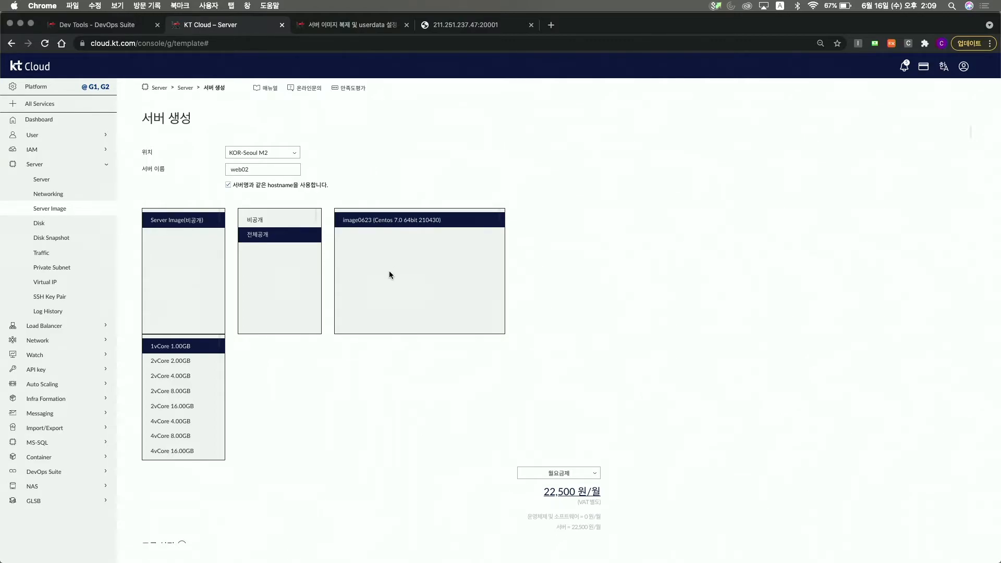
{"action": "left_click", "coordinate": [276, 224]}
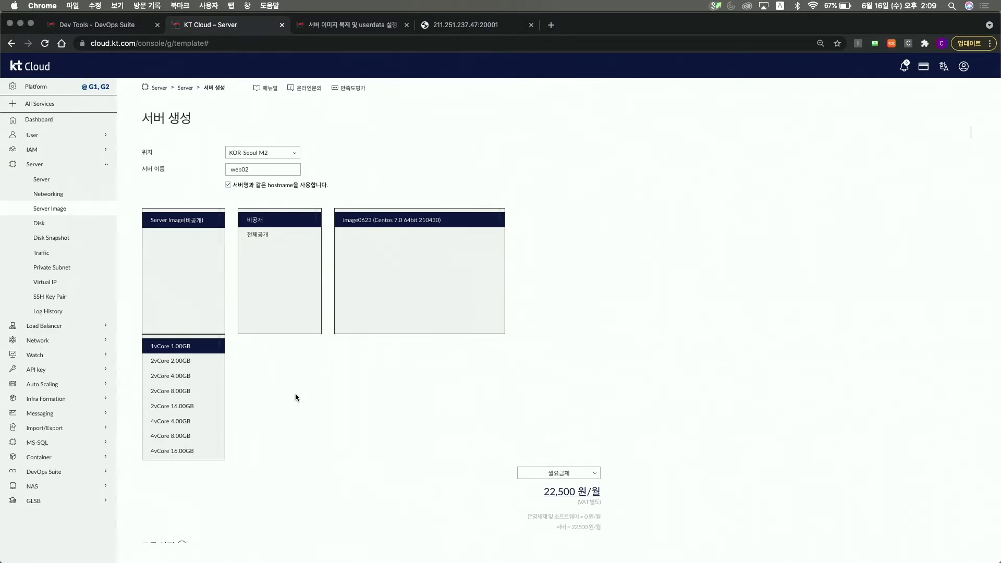
{"action": "scroll", "coordinate": [525, 378], "scroll_direction": "down", "scroll_amount": 2}
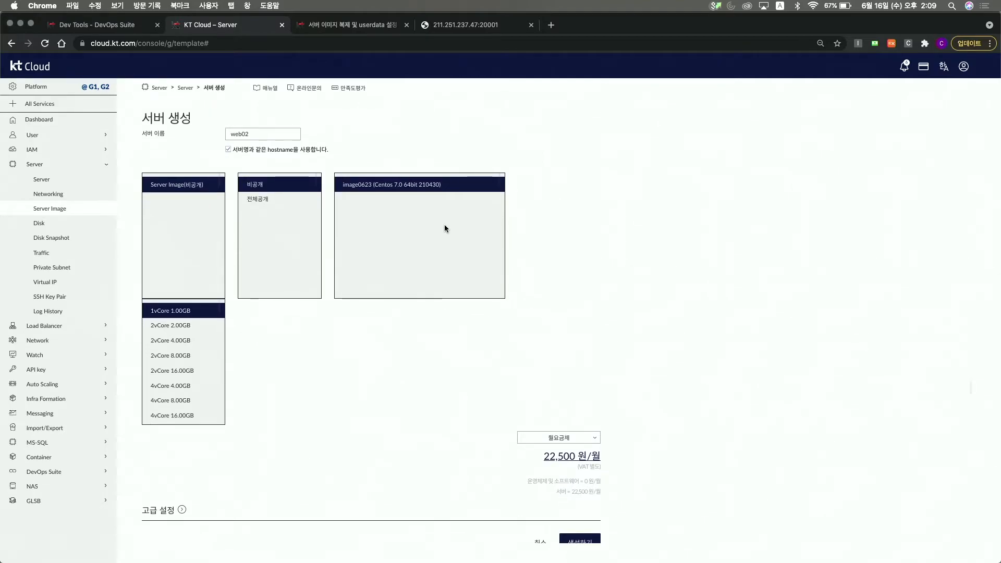
{"action": "scroll", "coordinate": [450, 371], "scroll_direction": "down", "scroll_amount": 1}
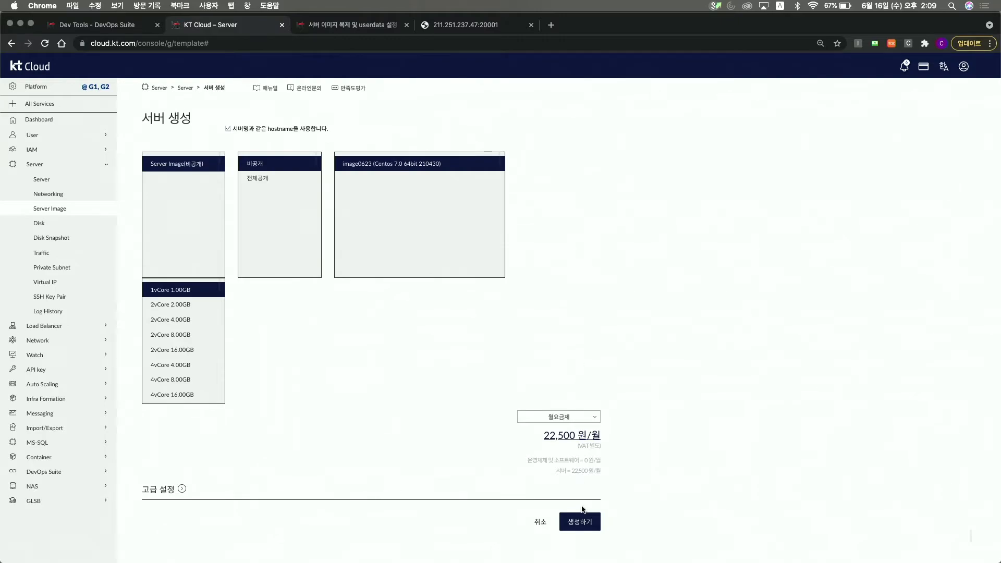
Create web02, then select web03's generated password in the notifications
{"action": "left_click", "coordinate": [577, 521]}
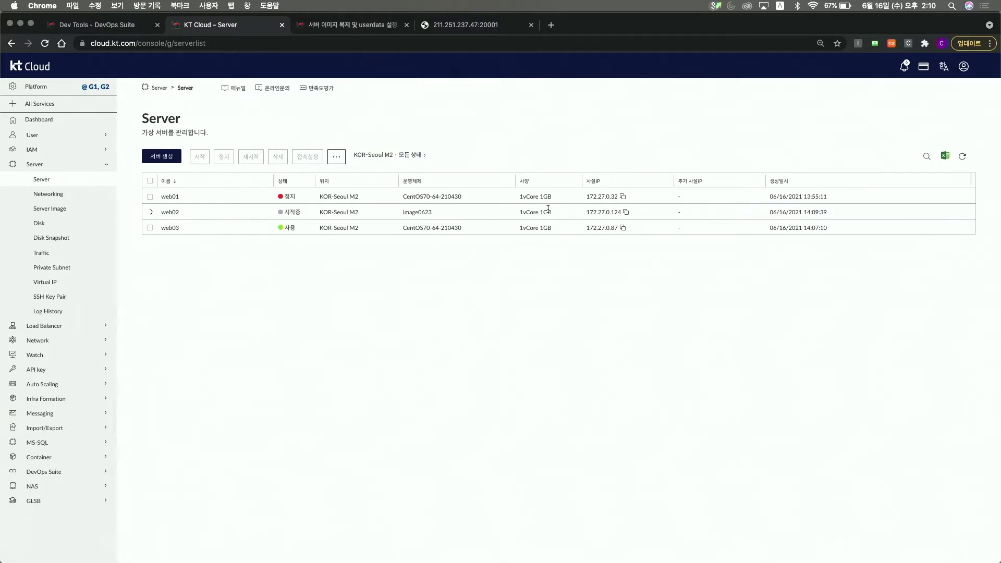
{"action": "left_click", "coordinate": [904, 66]}
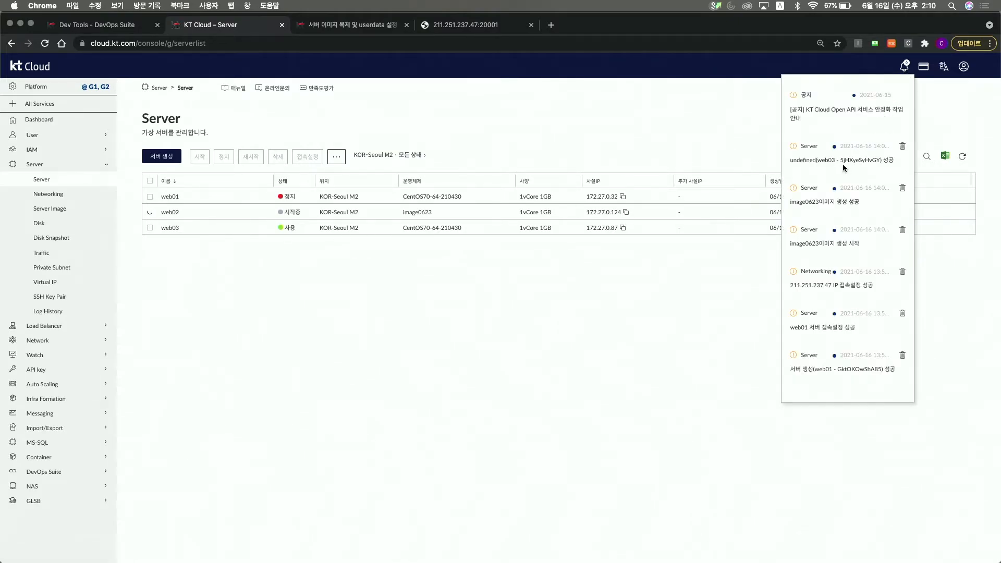
{"action": "left_click_drag", "start_coordinate": [842, 161], "coordinate": [881, 161]}
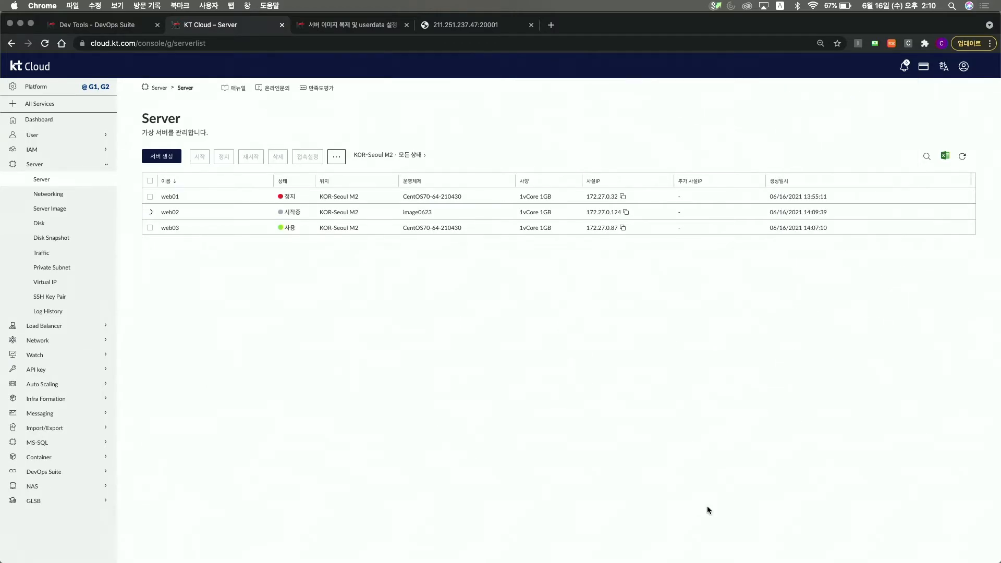
Add a web03: line to the password note, deleting a wrongly pasted command block
{"action": "left_click", "coordinate": [353, 475]}
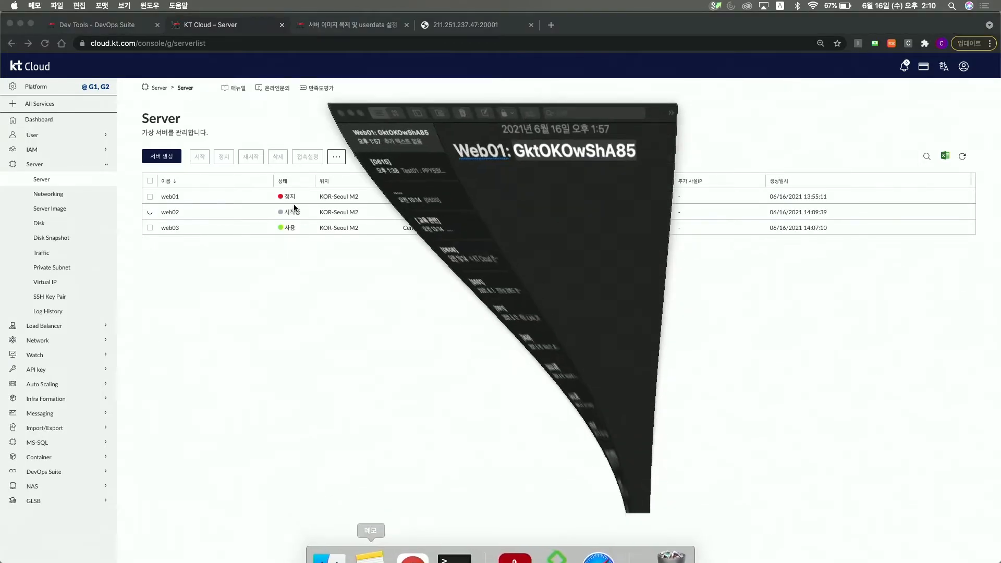
{"action": "left_click", "coordinate": [640, 125]}
{"action": "key", "text": "Return"}
{"action": "key", "text": "Return"}
{"action": "key", "text": "Return"}
{"action": "type", "text": "web03:"}
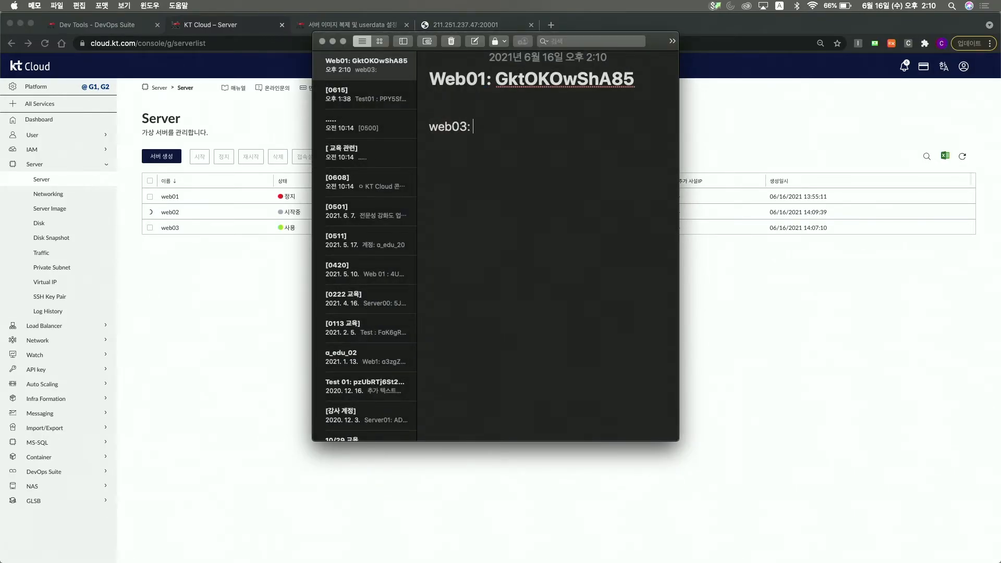
{"action": "key", "text": "super+v"}
{"action": "left_click_drag", "start_coordinate": [591, 219], "coordinate": [473, 126]}
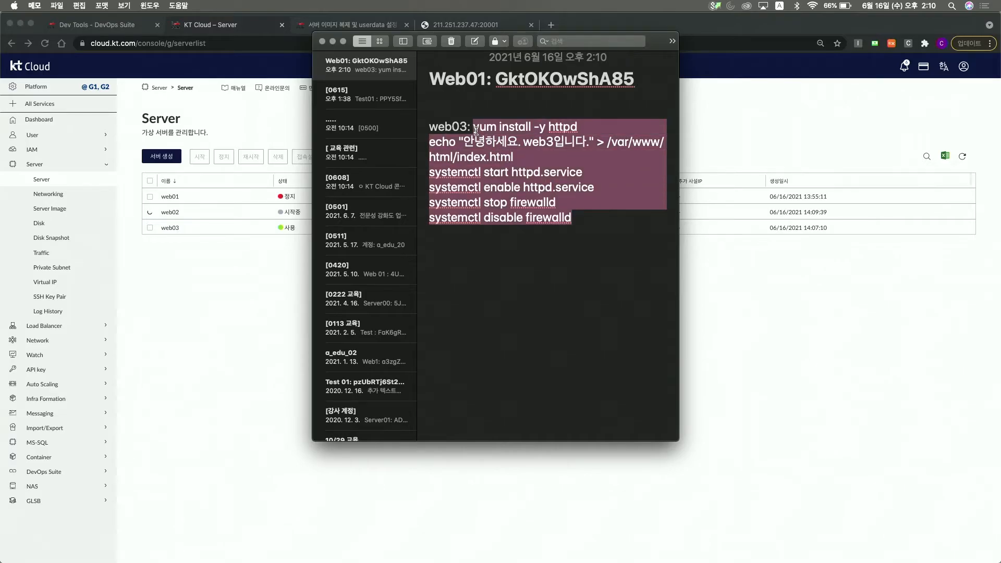
{"action": "key", "text": "BackSpace"}
Copy web03's password from the notifications, paste it in the note, and add a web02: line
{"action": "left_click", "coordinate": [887, 80]}
{"action": "left_click", "coordinate": [904, 66]}
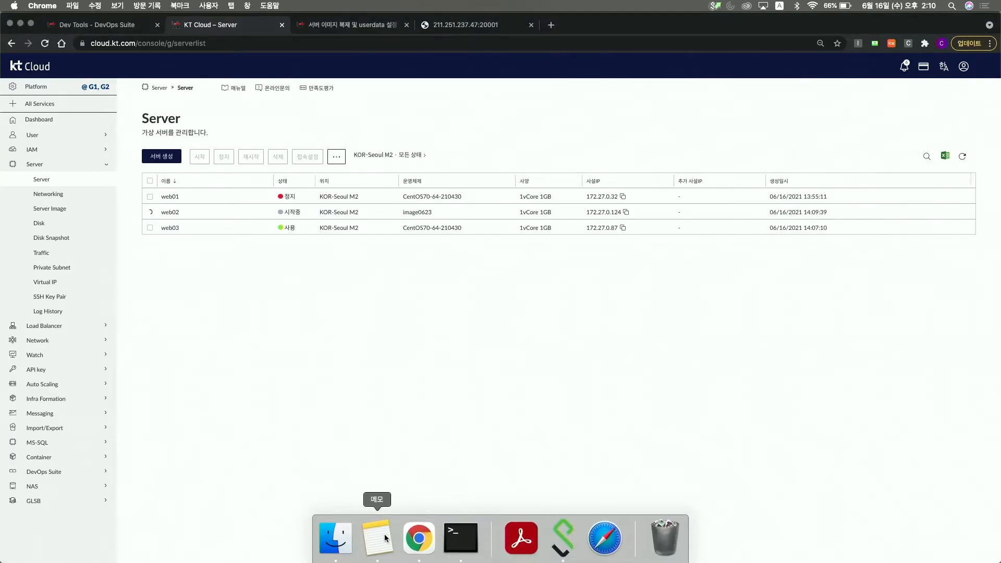
{"action": "left_click", "coordinate": [374, 476]}
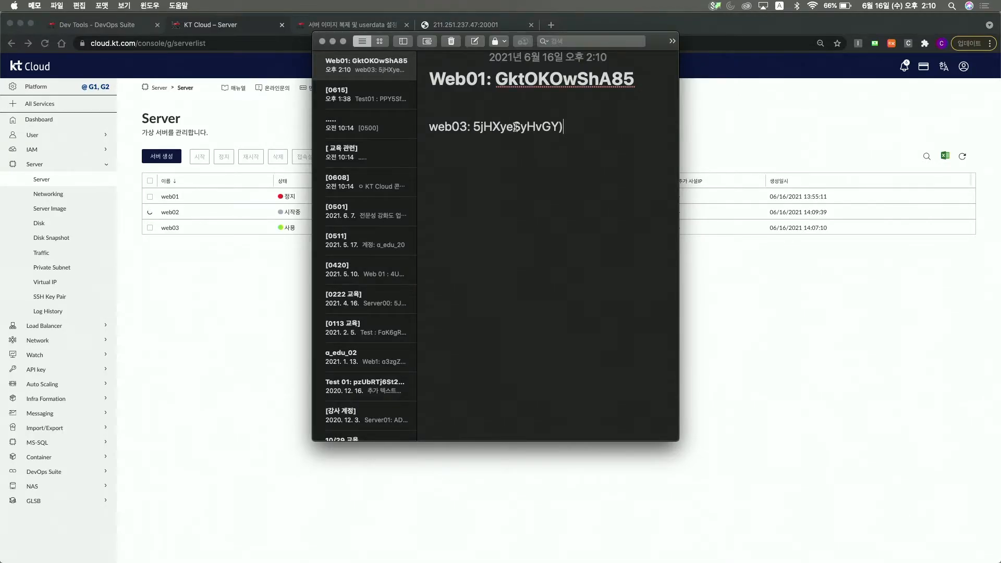
{"action": "left_click", "coordinate": [257, 289]}
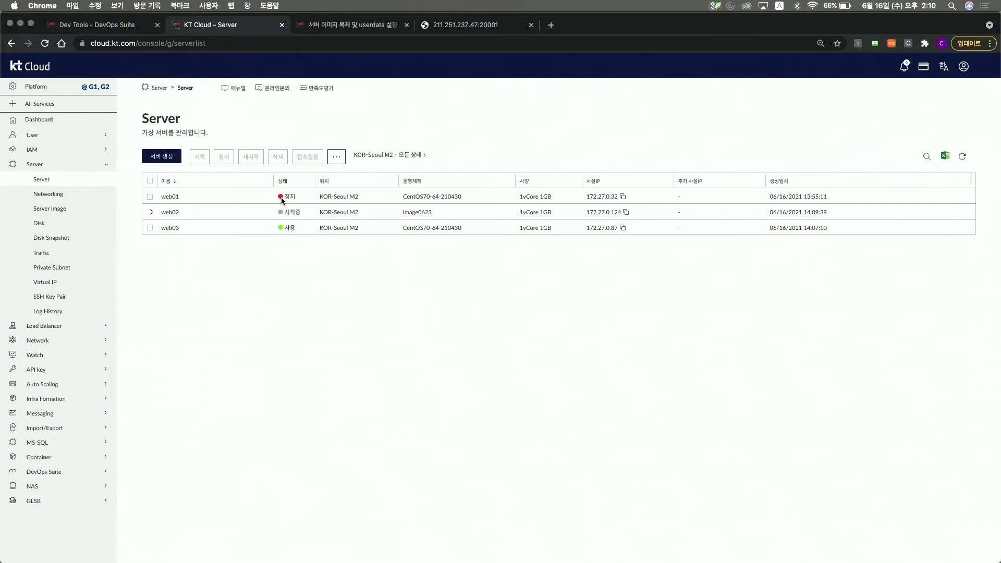
Start web01 and refresh the server list to show all three servers running
{"action": "left_click", "coordinate": [150, 197]}
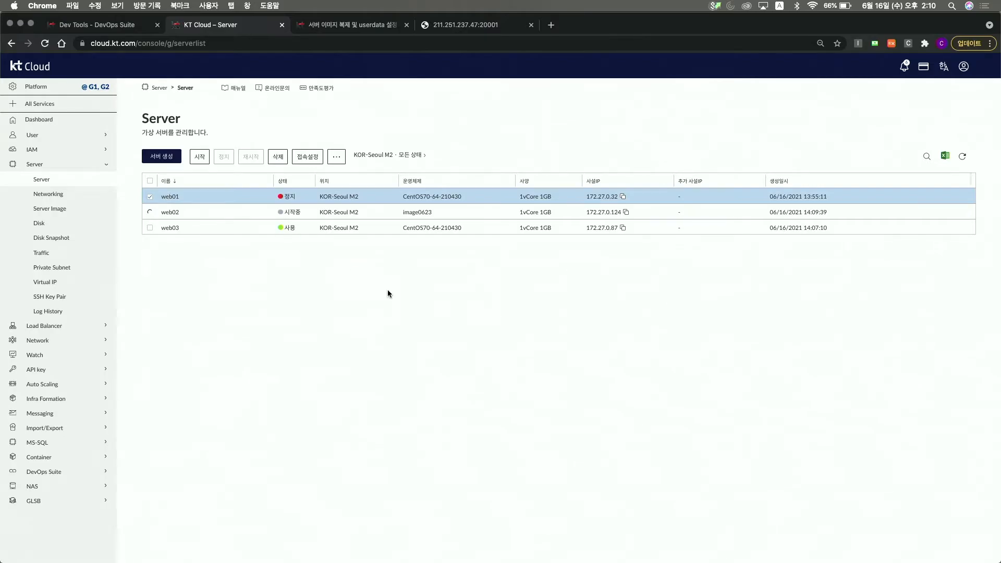
{"action": "left_click", "coordinate": [201, 159]}
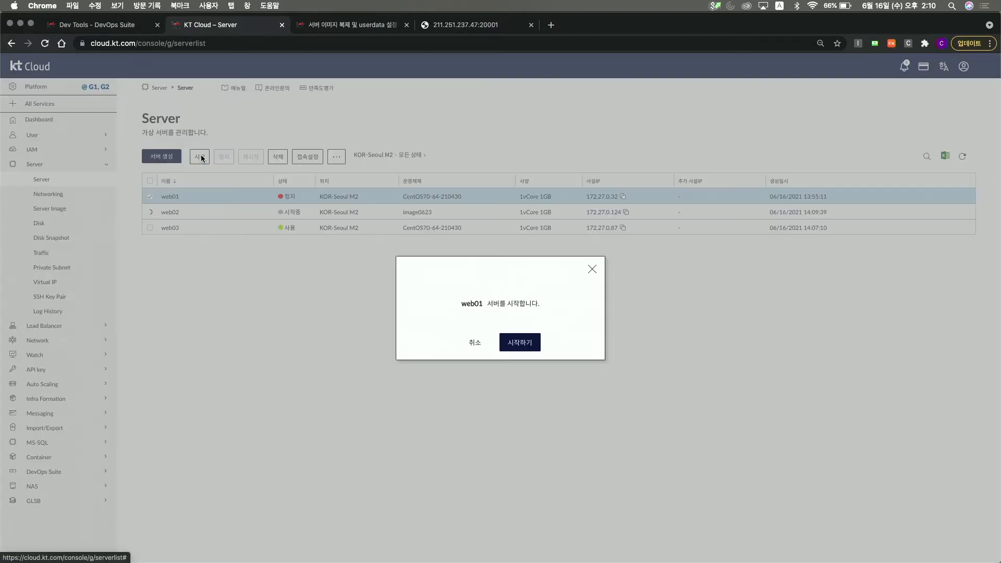
{"action": "left_click", "coordinate": [528, 345]}
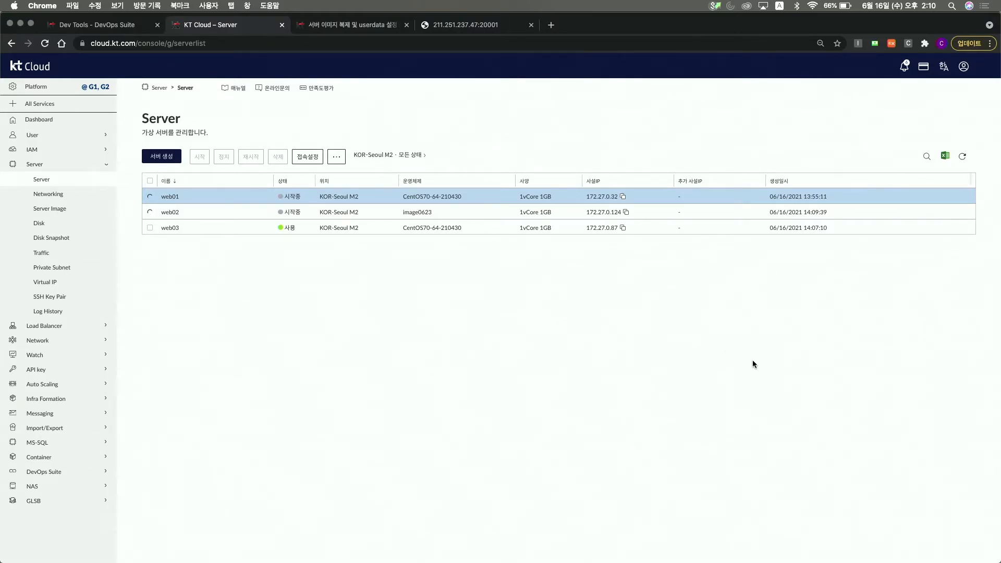
{"action": "left_click", "coordinate": [963, 158]}
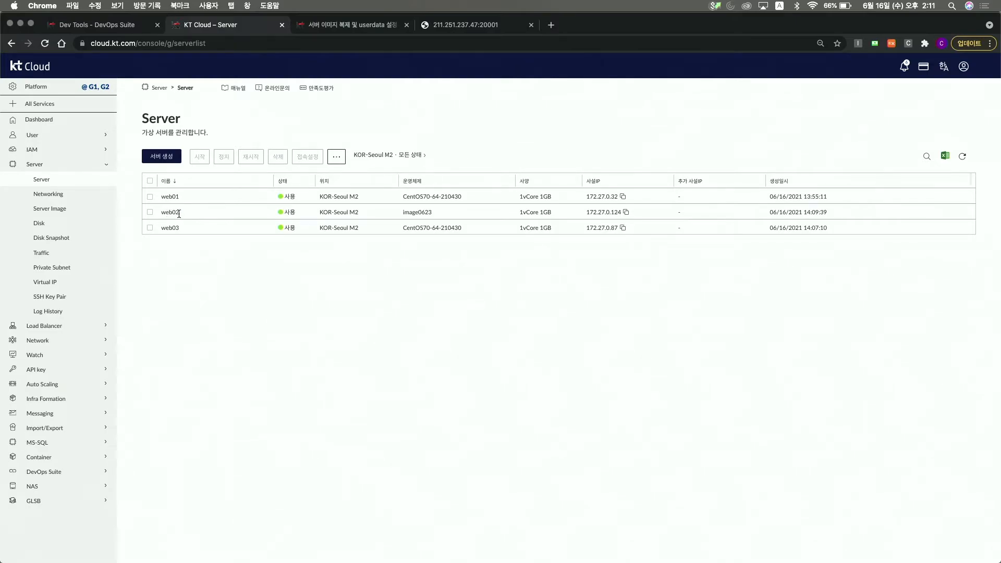
{"action": "left_click", "coordinate": [903, 68]}
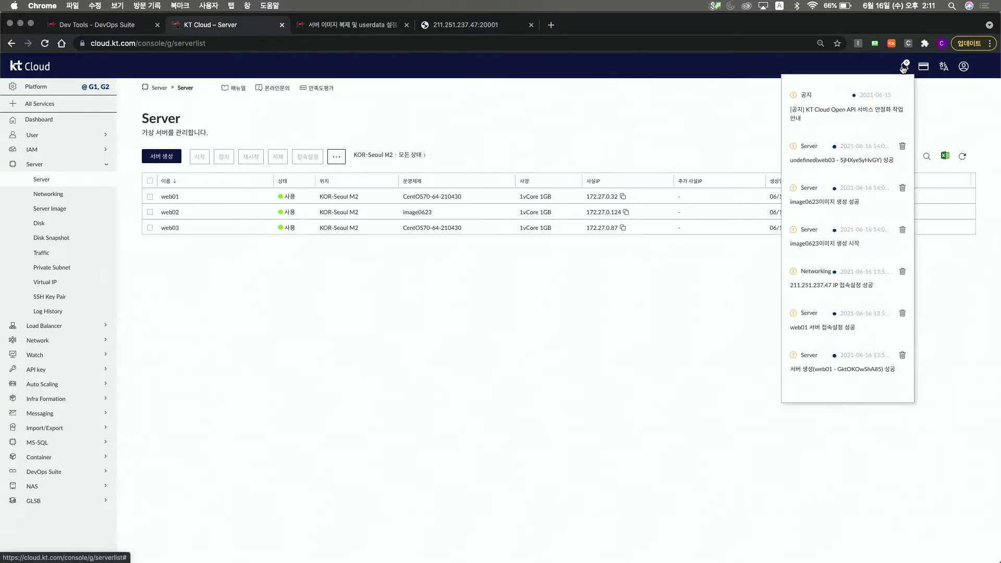
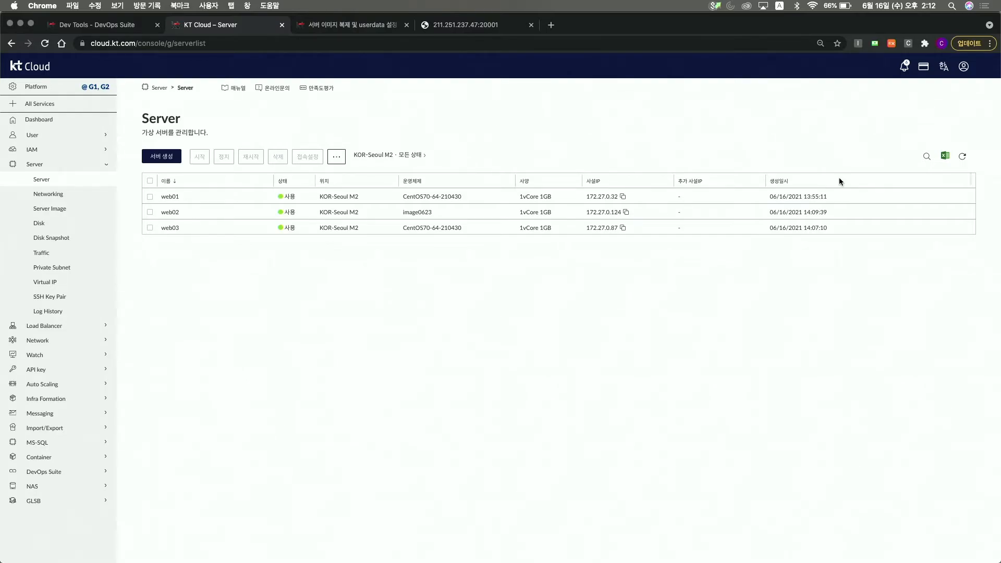
Paste web02's generated password from its creation notice after 'web02:' in the notes, then select web02
{"action": "left_click", "coordinate": [961, 158]}
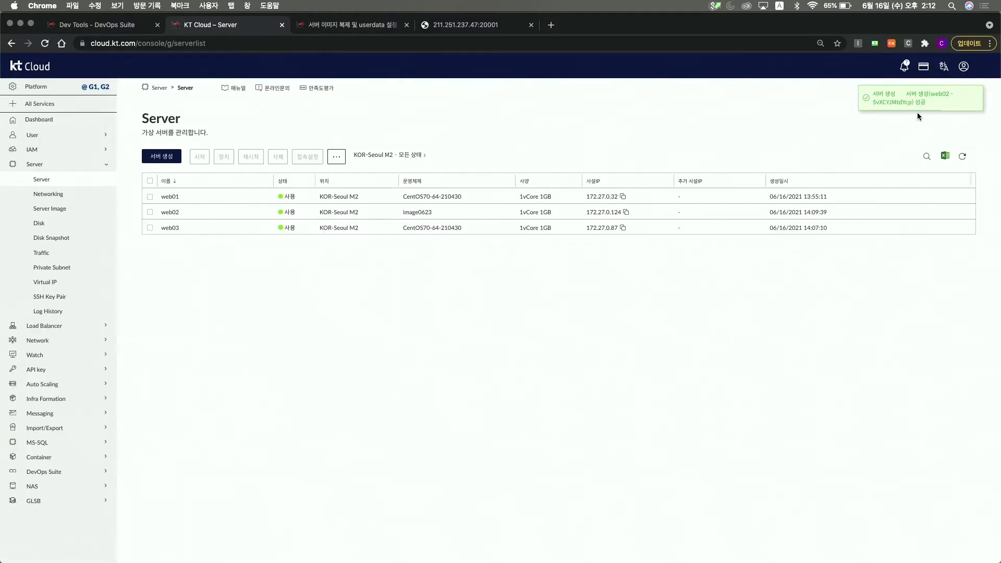
{"action": "left_click", "coordinate": [904, 66]}
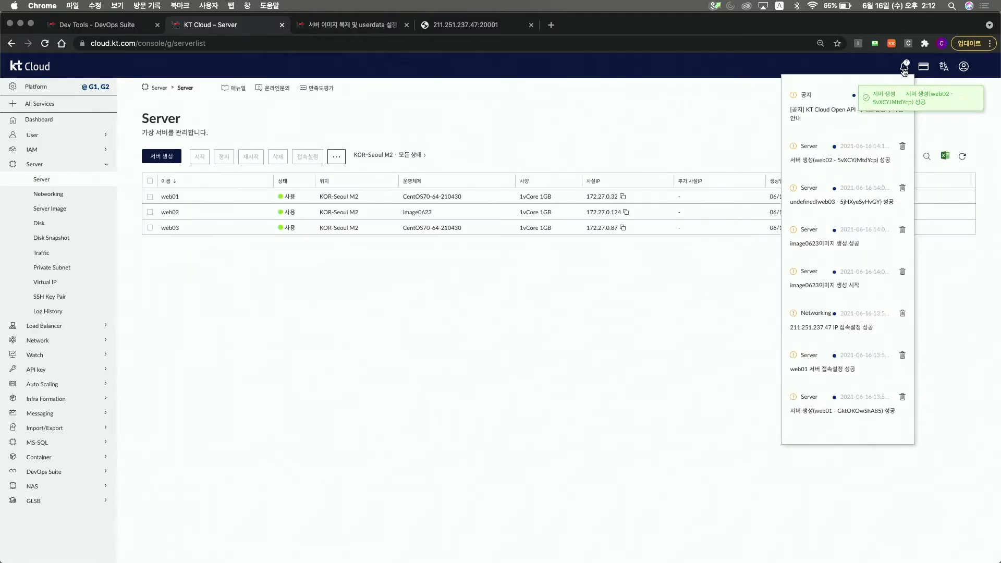
{"action": "left_click_drag", "start_coordinate": [838, 162], "coordinate": [877, 162]}
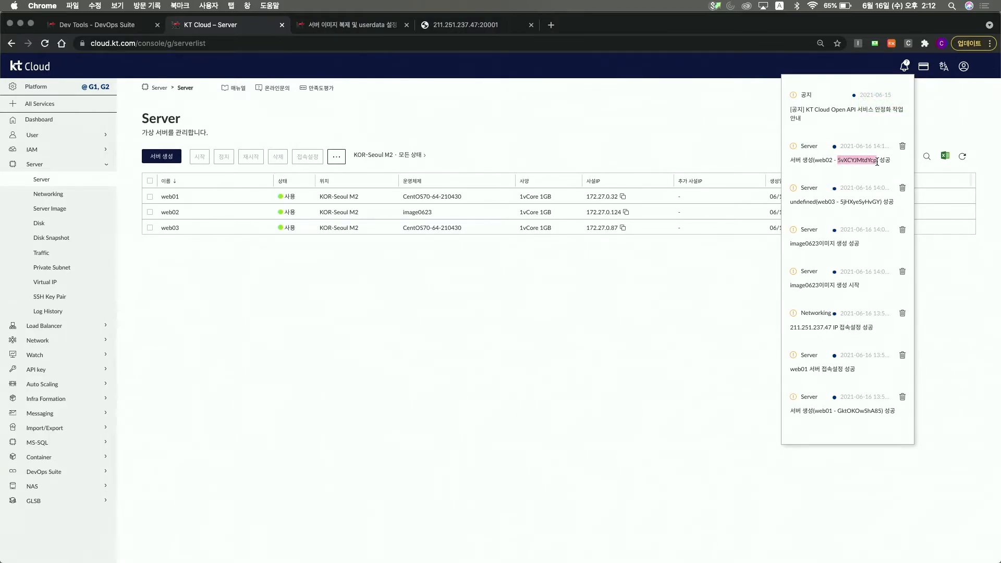
{"action": "key", "text": "super+c"}
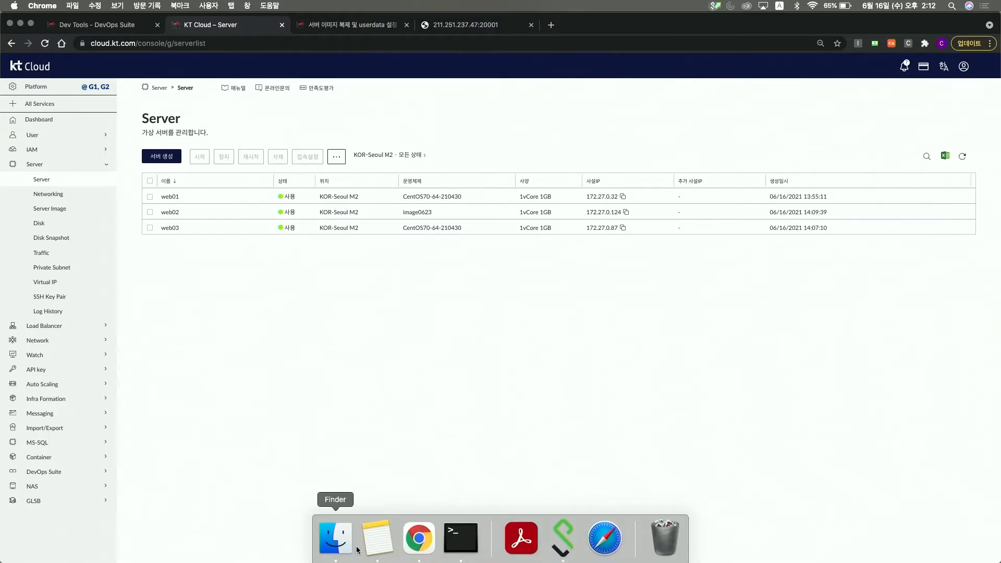
{"action": "left_click", "coordinate": [377, 539]}
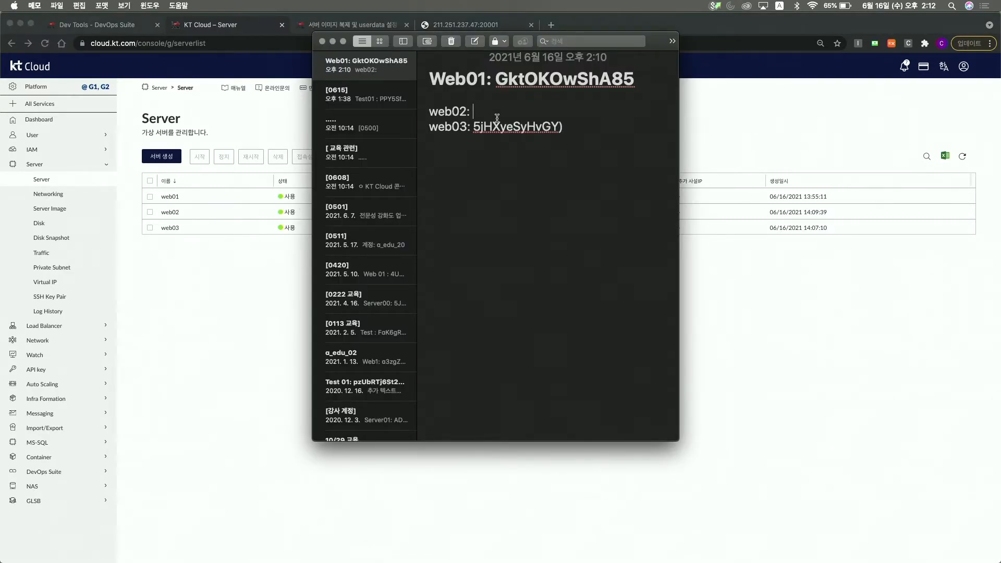
{"action": "key", "text": "super+v"}
{"action": "left_click", "coordinate": [230, 346]}
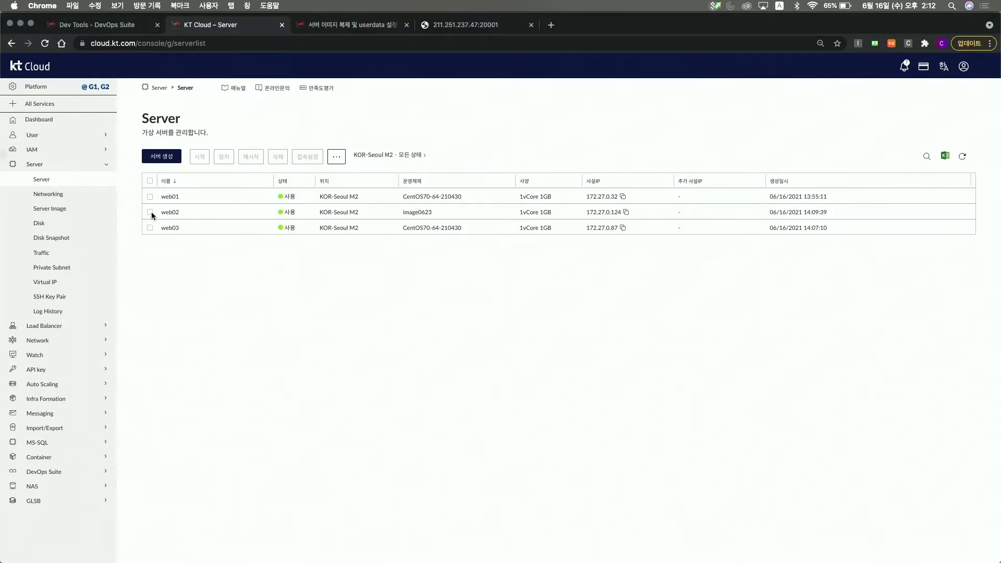
{"action": "left_click", "coordinate": [149, 212]}
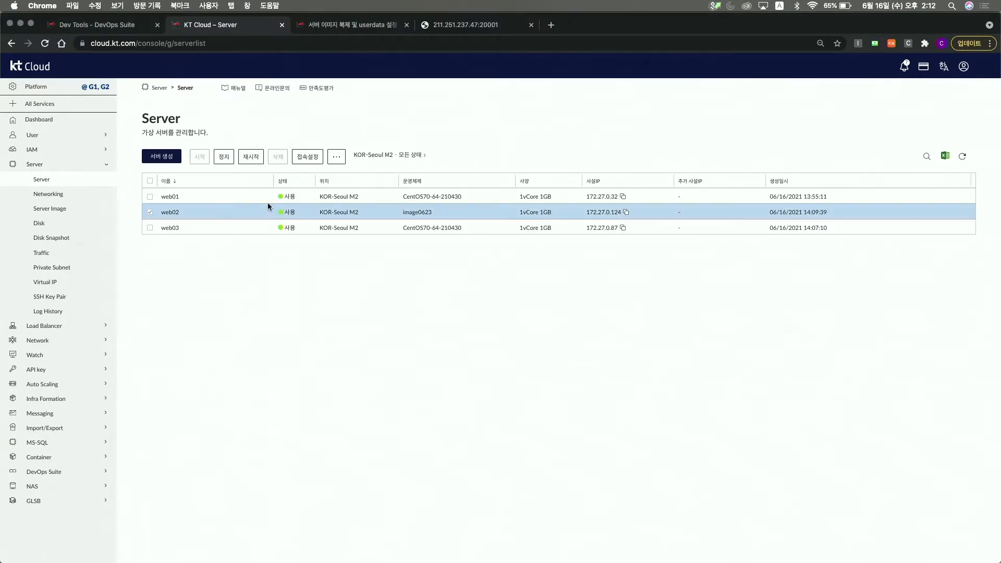
Forward web02's private port 80 to public port 20002
{"action": "left_click", "coordinate": [307, 157]}
{"action": "left_click", "coordinate": [431, 314]}
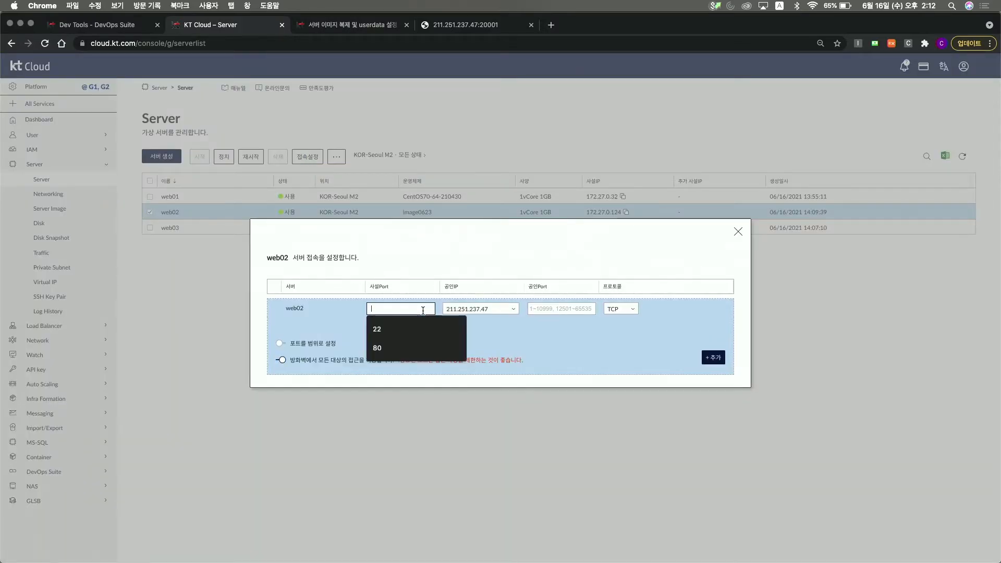
{"action": "type", "text": "80"}
{"action": "left_click", "coordinate": [542, 310]}
{"action": "type", "text": "20002"}
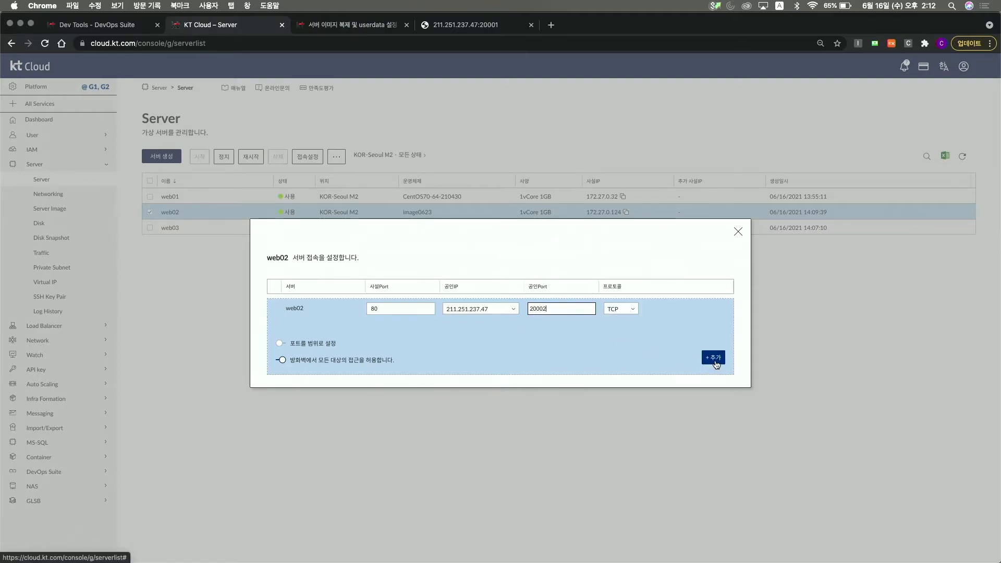
{"action": "left_click", "coordinate": [713, 357]}
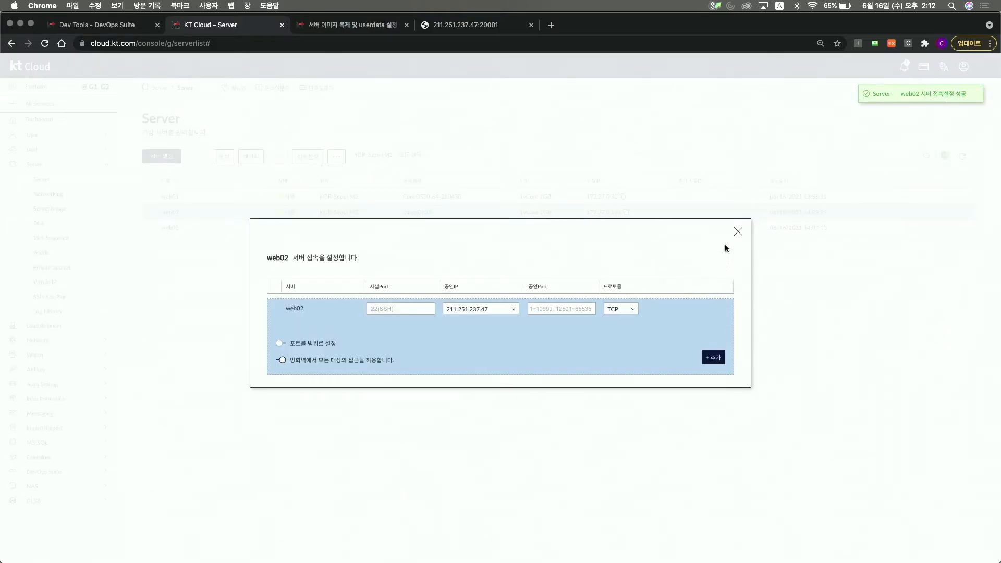
Copy the public IP 211.251.237.47 from the Networking page
{"action": "left_click", "coordinate": [738, 230]}
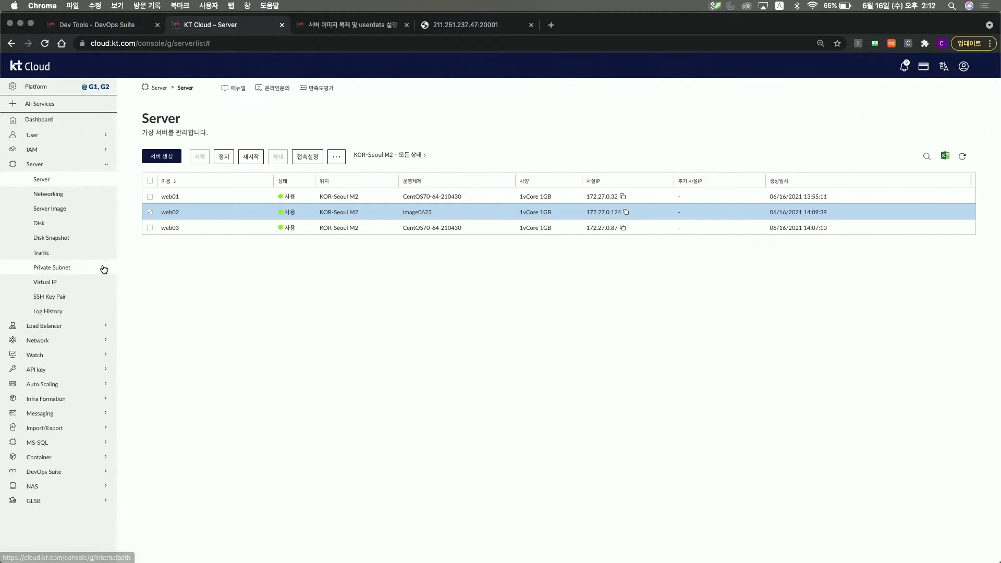
{"action": "left_click", "coordinate": [53, 203]}
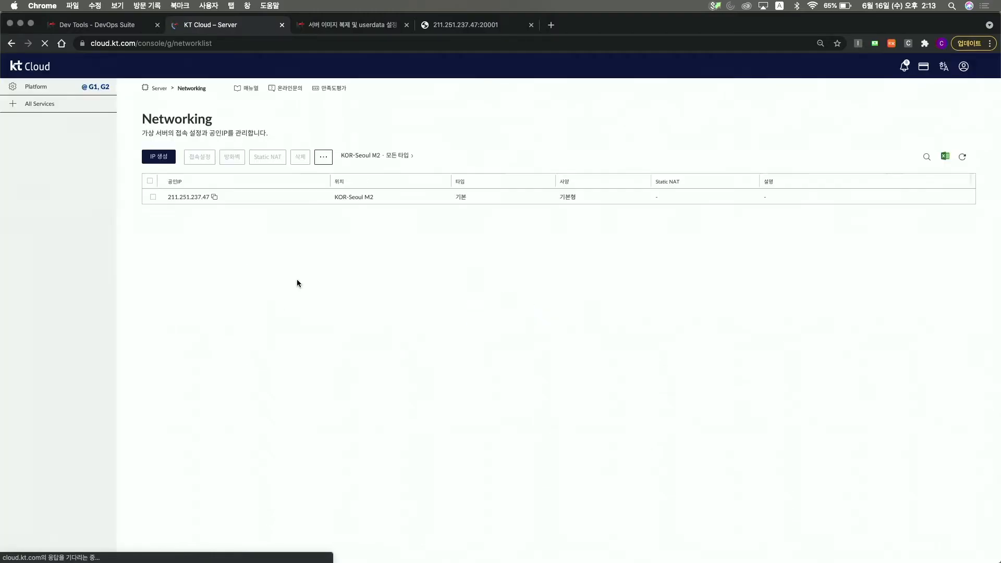
{"action": "left_click", "coordinate": [213, 197]}
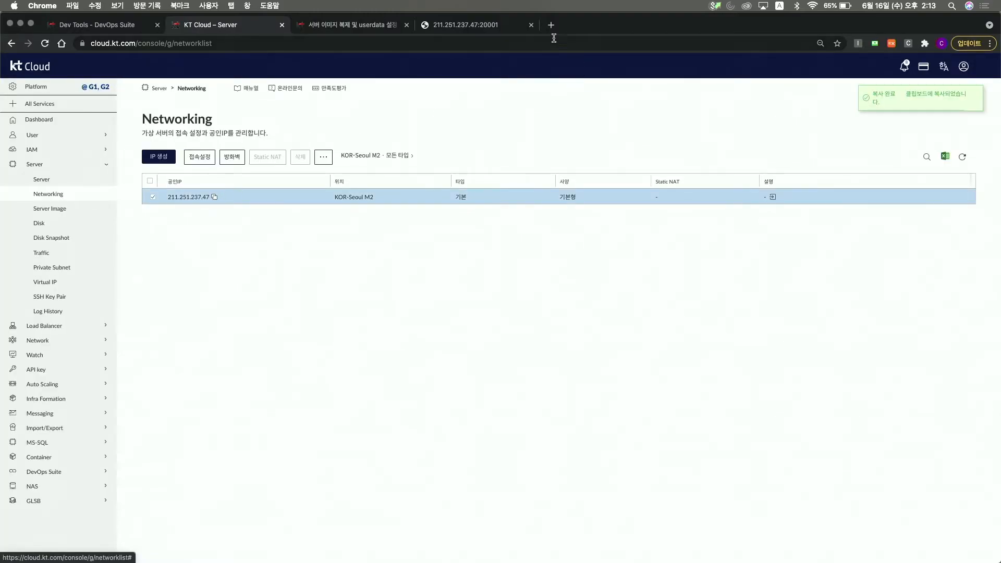
Load 211.251.237.47:20002 in a new tab, confirm it shows 'Server name: web01', and return to KT Cloud
{"action": "left_click", "coordinate": [551, 25]}
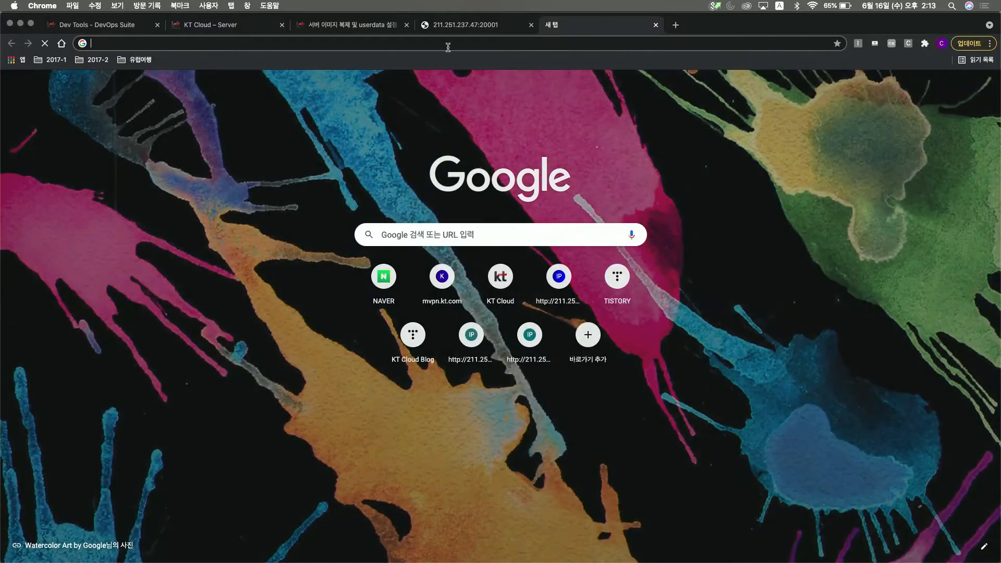
{"action": "key", "text": "super+v"}
{"action": "type", "text": ":20"}
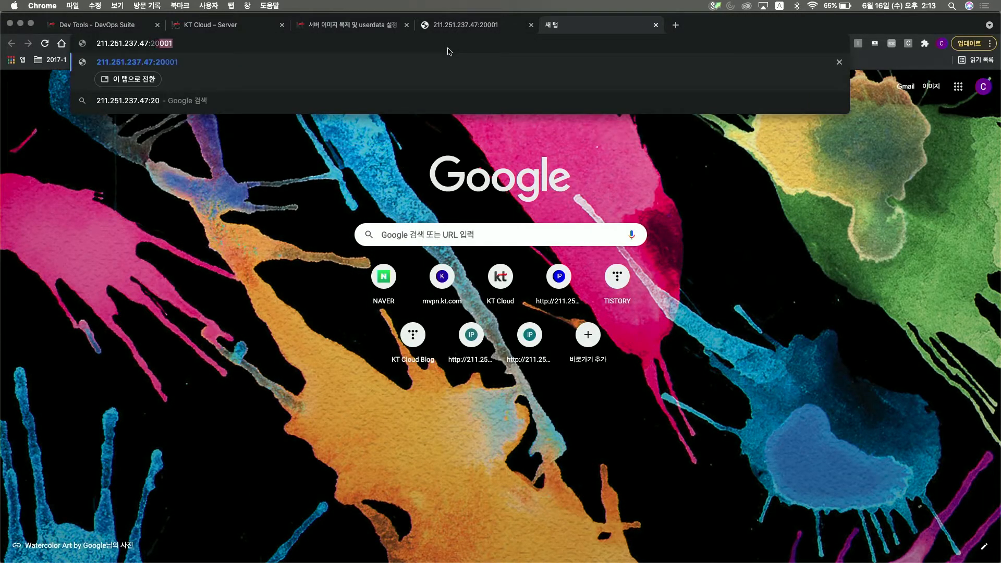
{"action": "type", "text": "002"}
{"action": "key", "text": "Return"}
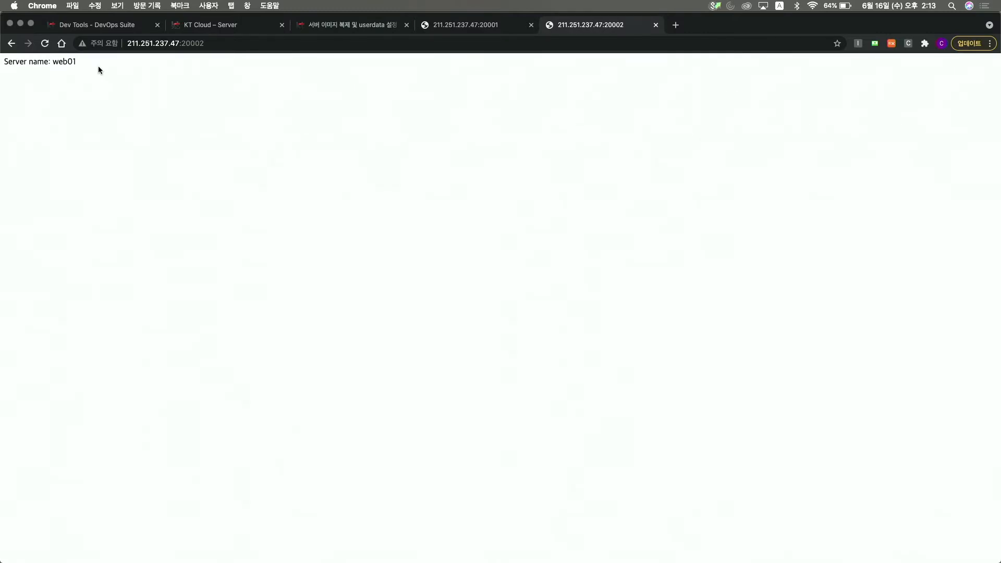
{"action": "left_click_drag", "start_coordinate": [90, 62], "coordinate": [1, 63]}
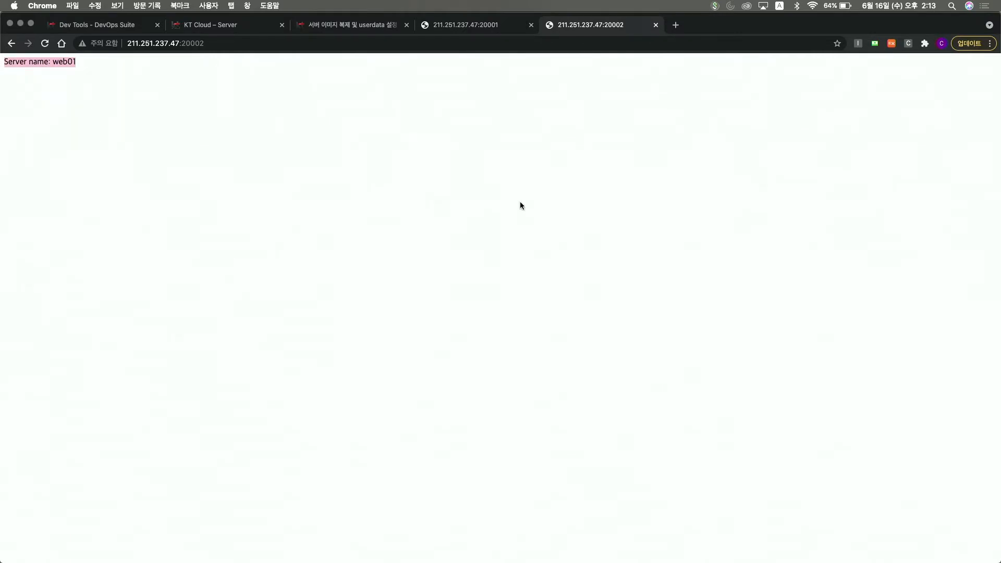
{"action": "left_click", "coordinate": [459, 32]}
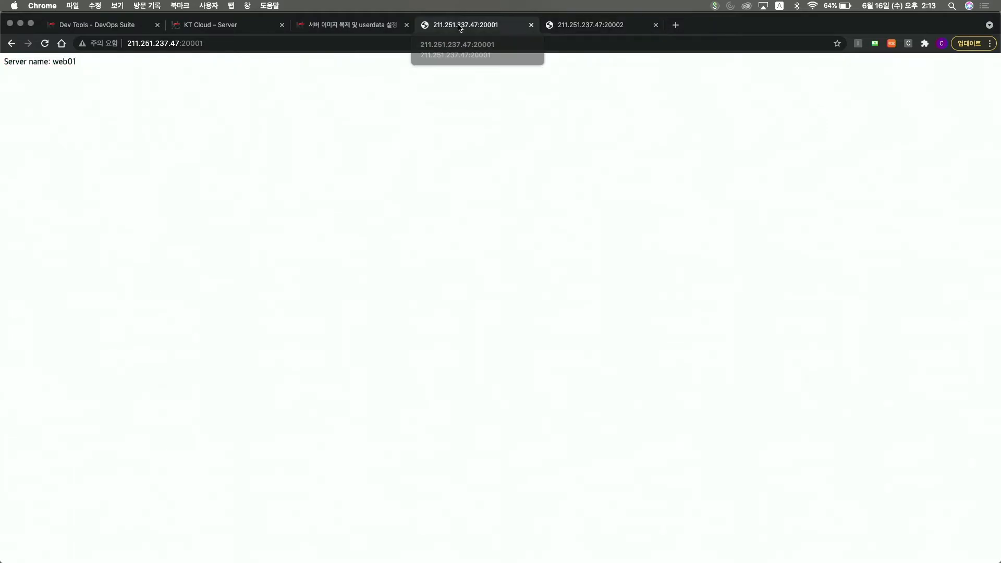
{"action": "left_click", "coordinate": [226, 26]}
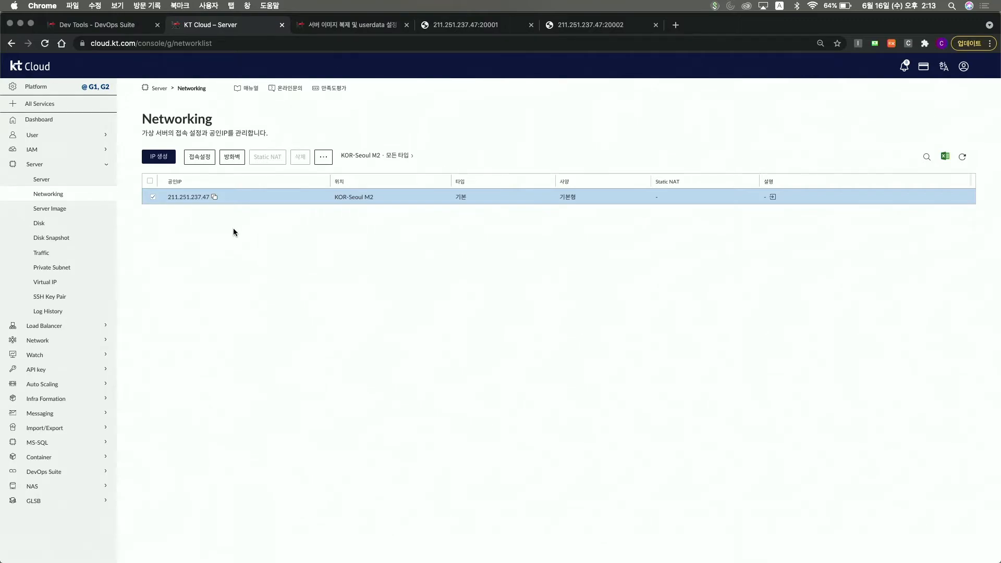
Forward public port 10002 on 211.251.237.47 to web02's SSH port 22
{"action": "left_click", "coordinate": [201, 157]}
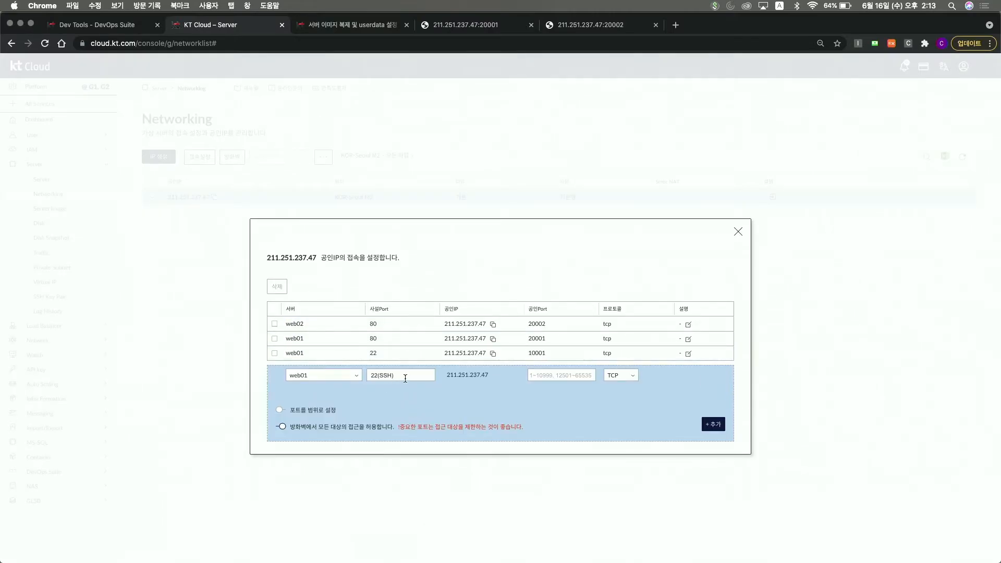
{"action": "left_click", "coordinate": [328, 377]}
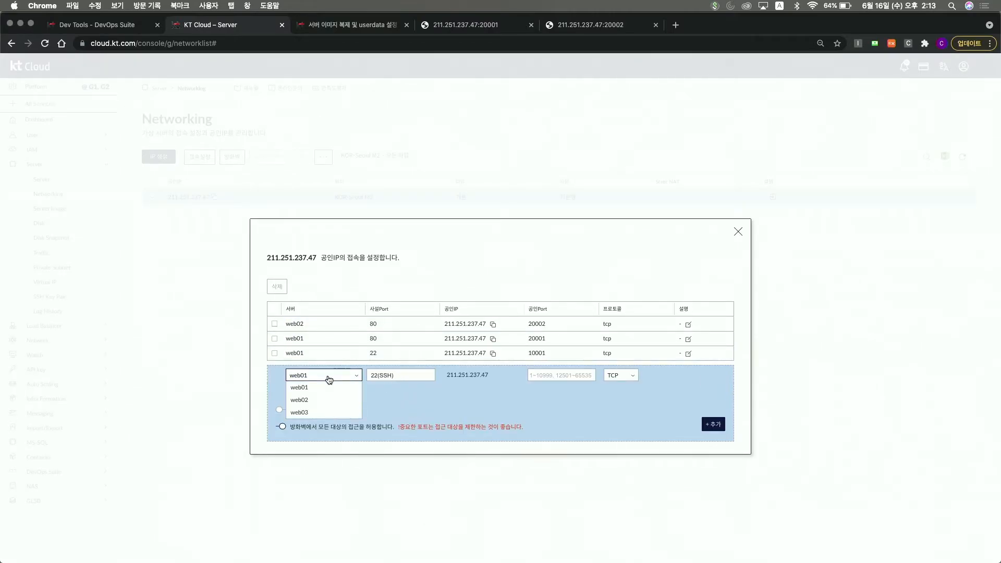
{"action": "left_click", "coordinate": [324, 400]}
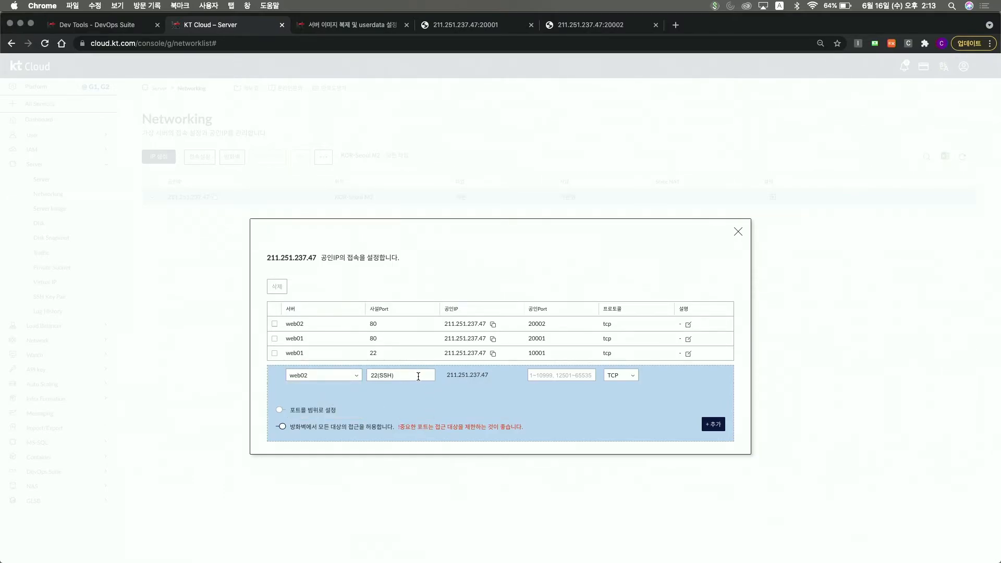
{"action": "left_click", "coordinate": [569, 379]}
{"action": "type", "text": "10002"}
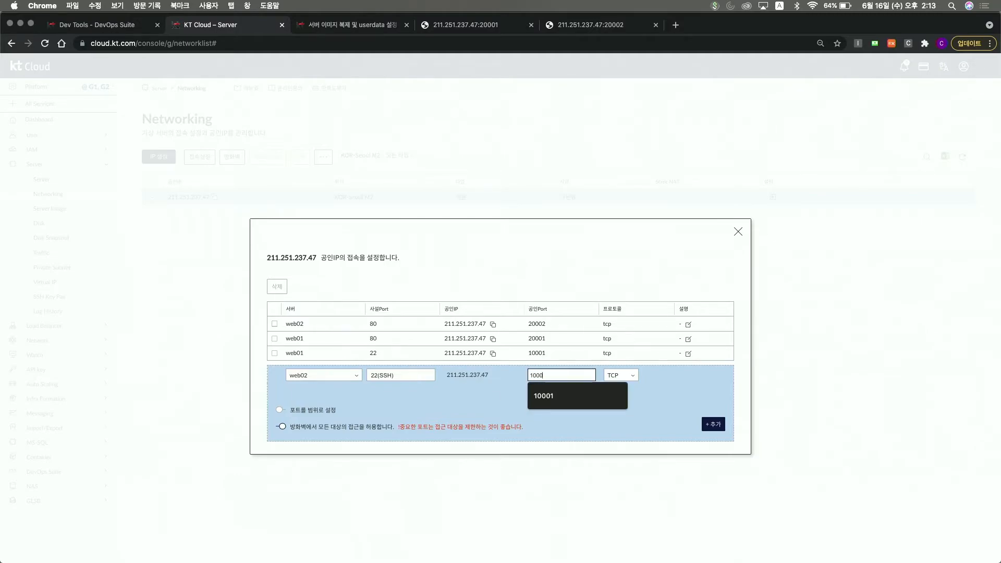
{"action": "left_click", "coordinate": [714, 425]}
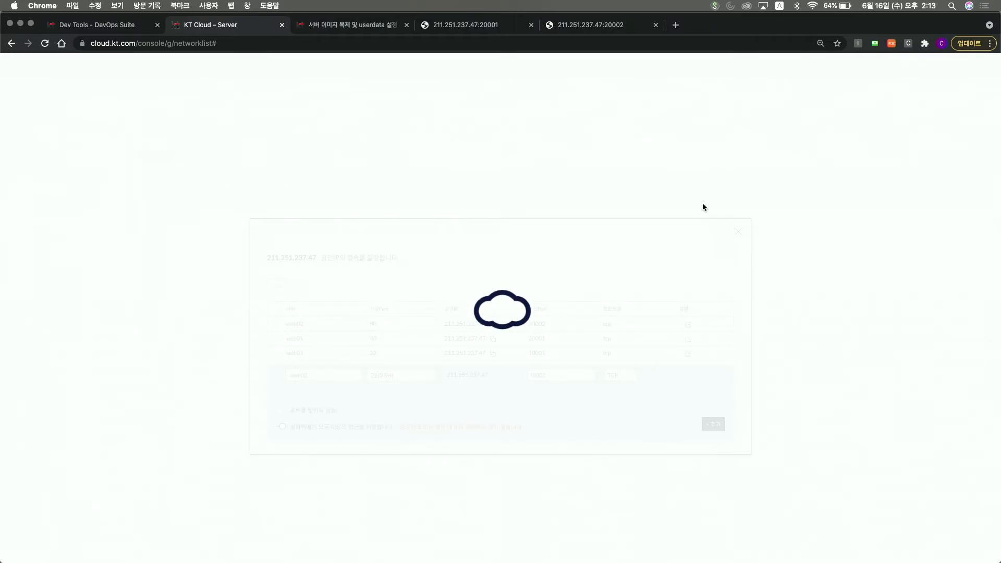
{"action": "left_click", "coordinate": [738, 232]}
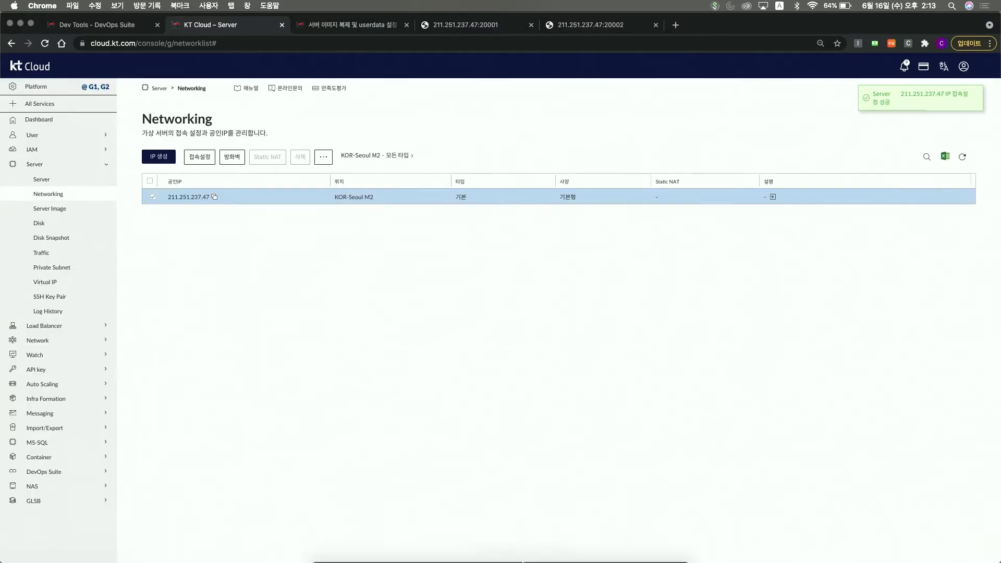
Open a new Terminal window and move it aside
{"action": "mouse_move", "coordinate": [519, 539]}
{"action": "right_click", "coordinate": [461, 540]}
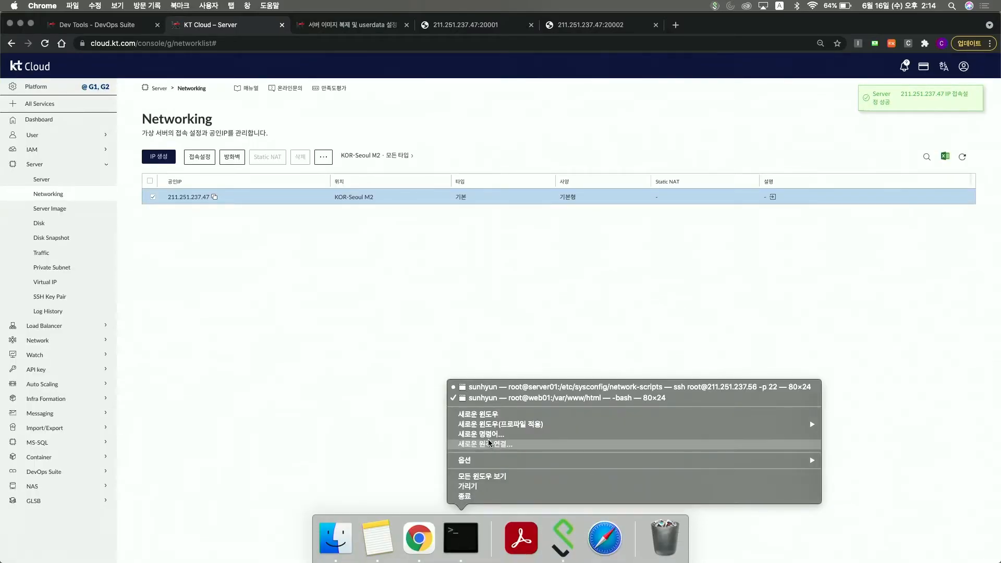
{"action": "left_click", "coordinate": [494, 415]}
{"action": "left_click_drag", "start_coordinate": [391, 168], "coordinate": [515, 187]}
SSH to web02 through port 10002, accepting the host key with yes
{"action": "key", "text": "Up"}
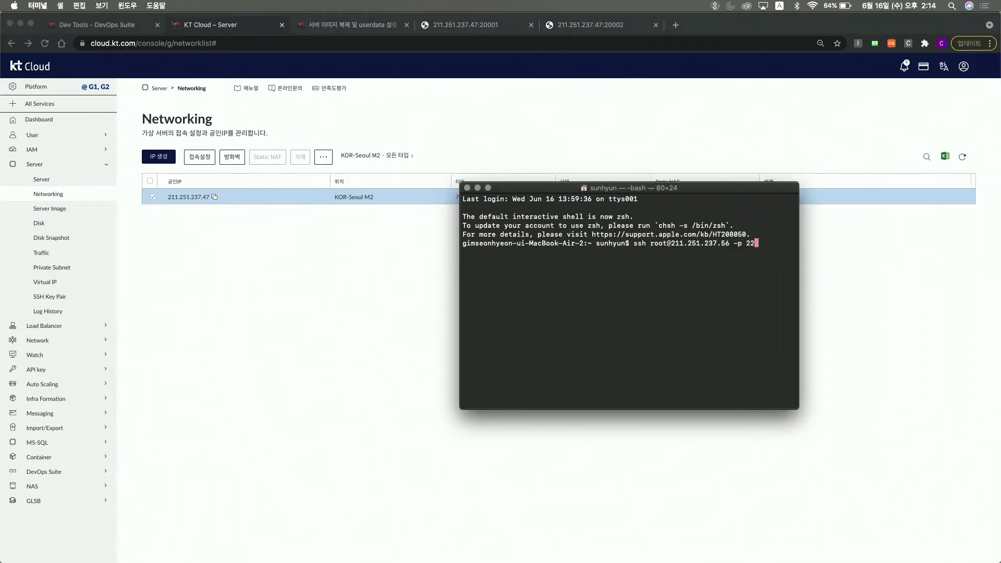
{"action": "key", "text": "BackSpace"}
{"action": "key", "text": "BackSpace"}
{"action": "key", "text": "BackSpace"}
{"action": "key", "text": "BackSpace"}
{"action": "key", "text": "BackSpace"}
{"action": "key", "text": "BackSpace"}
{"action": "key", "text": "BackSpace"}
{"action": "key", "text": "BackSpace"}
{"action": "type", "text": "47 p"}
{"action": "key", "text": "BackSpace"}
{"action": "type", "text": "-p 10002"}
{"action": "key", "text": "Return"}
{"action": "type", "text": "yes"}
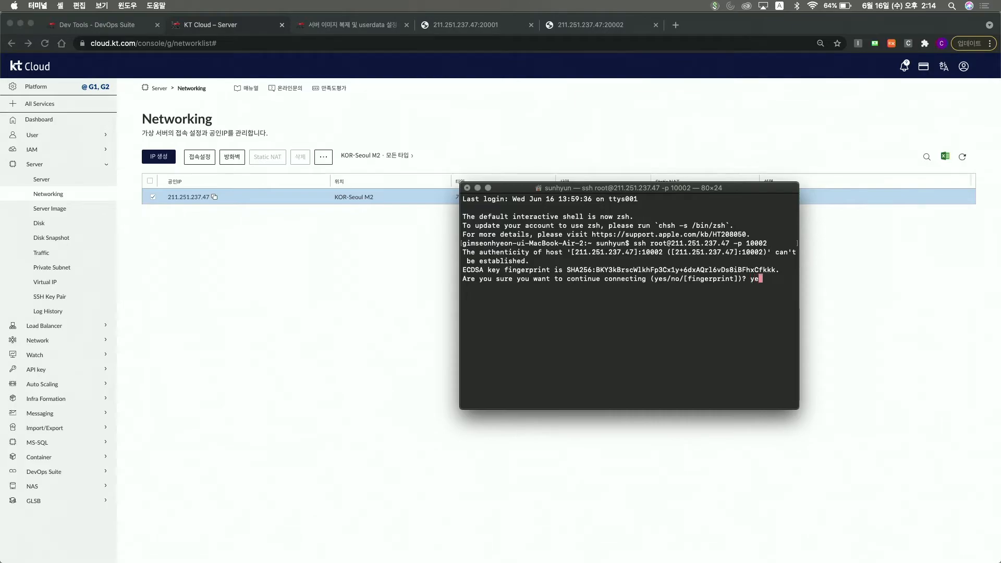
{"action": "key", "text": "Return"}
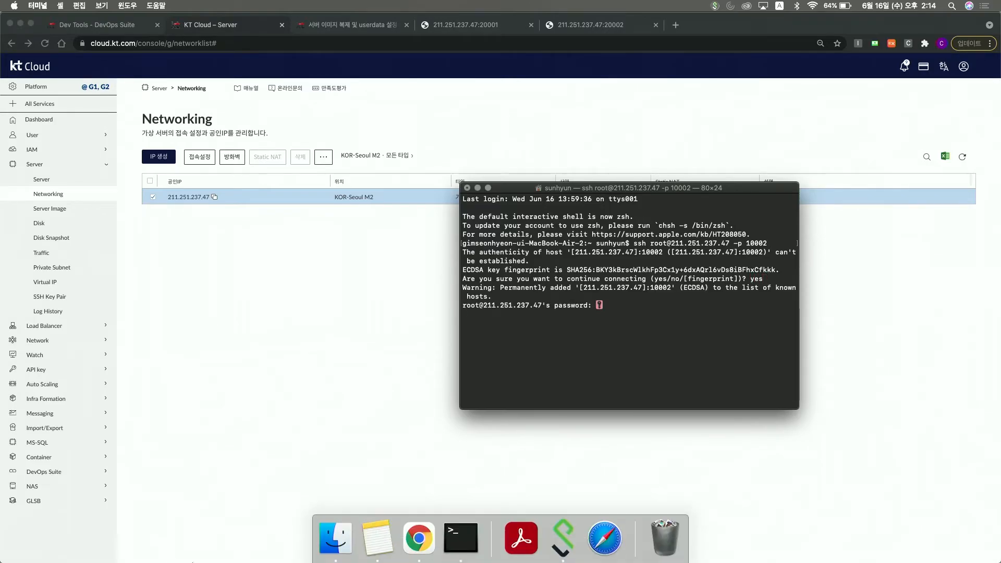
Log in as root using web02's password copied from the notes
{"action": "left_click", "coordinate": [375, 540]}
{"action": "left_click_drag", "start_coordinate": [557, 112], "coordinate": [472, 112]}
{"action": "key", "text": "super+c"}
{"action": "left_click", "coordinate": [765, 320]}
{"action": "key", "text": "super+v"}
{"action": "key", "text": "Return"}
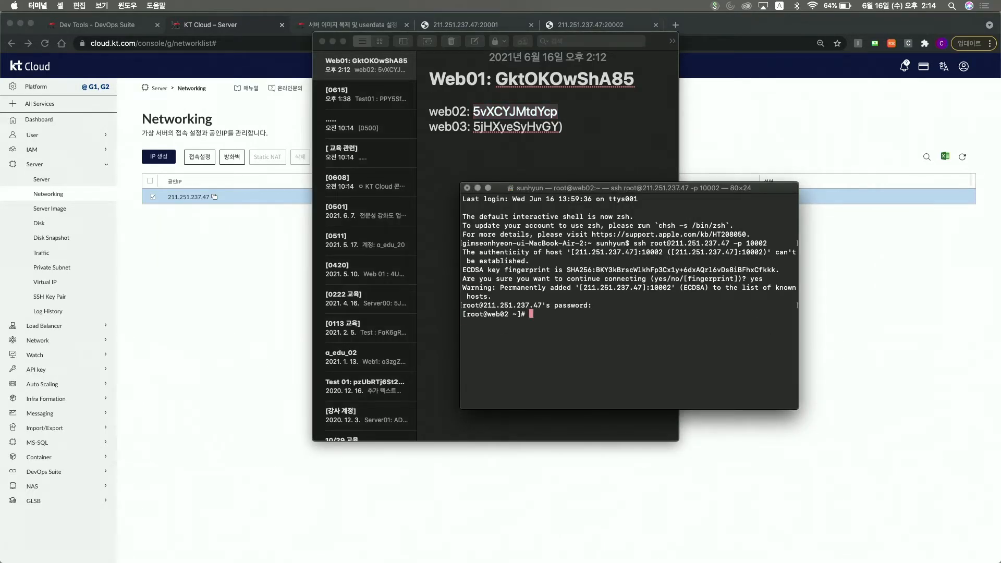
Open /var/www/html/index.html in vi and delete the trailing 1 of web01
{"action": "type", "text": "vi /var/www/html/index.html"}
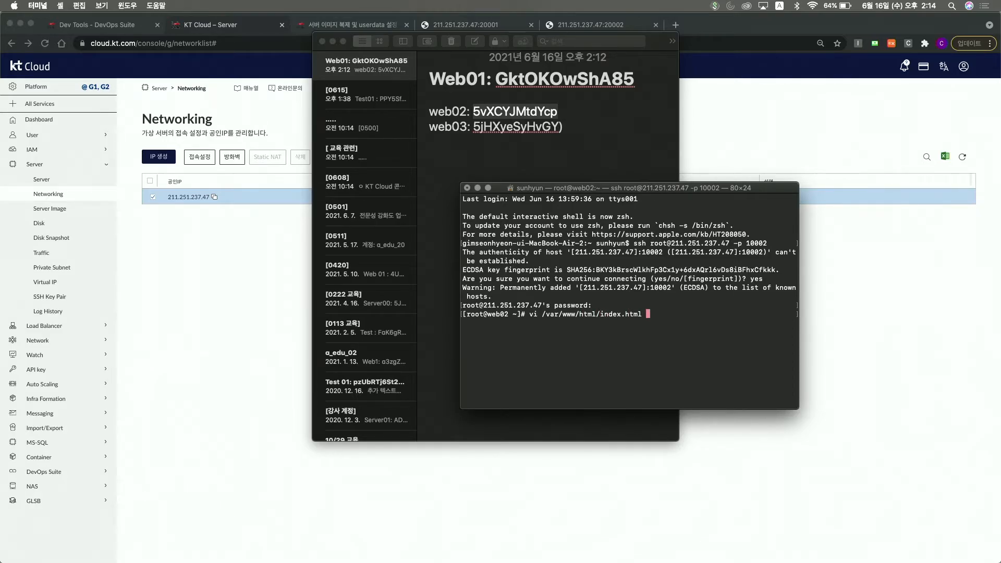
{"action": "key", "text": "Return"}
{"action": "key", "text": "i"}
{"action": "key", "text": "Right"}
{"action": "key", "text": "Right"}
{"action": "key", "text": "Right"}
{"action": "key", "text": "Right"}
{"action": "key", "text": "Right"}
{"action": "key", "text": "Right"}
{"action": "key", "text": "Right"}
{"action": "key", "text": "Right"}
{"action": "key", "text": "Right"}
{"action": "key", "text": "Right"}
{"action": "key", "text": "Right"}
{"action": "key", "text": "Right"}
{"action": "key", "text": "Right"}
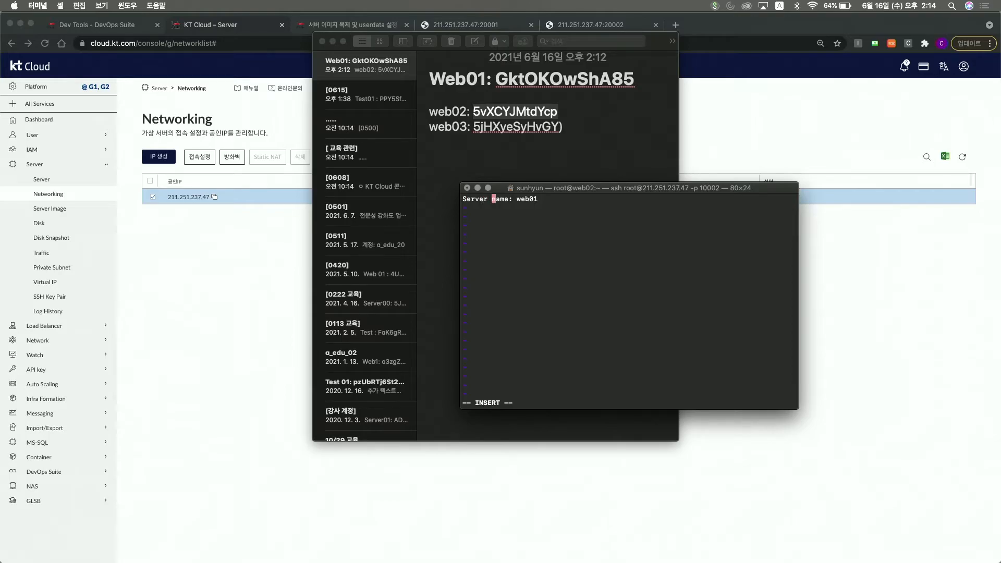
{"action": "key", "text": "Right"}
{"action": "key", "text": "Right"}
{"action": "key", "text": "Right"}
{"action": "key", "text": "Right"}
{"action": "key", "text": "Right"}
{"action": "key", "text": "BackSpace"}
Change the server name to web02 and save index.html with :wq
{"action": "type", "text": "2"}
{"action": "key", "text": "Escape"}
{"action": "type", "text": ":wq"}
{"action": "key", "text": "Return"}
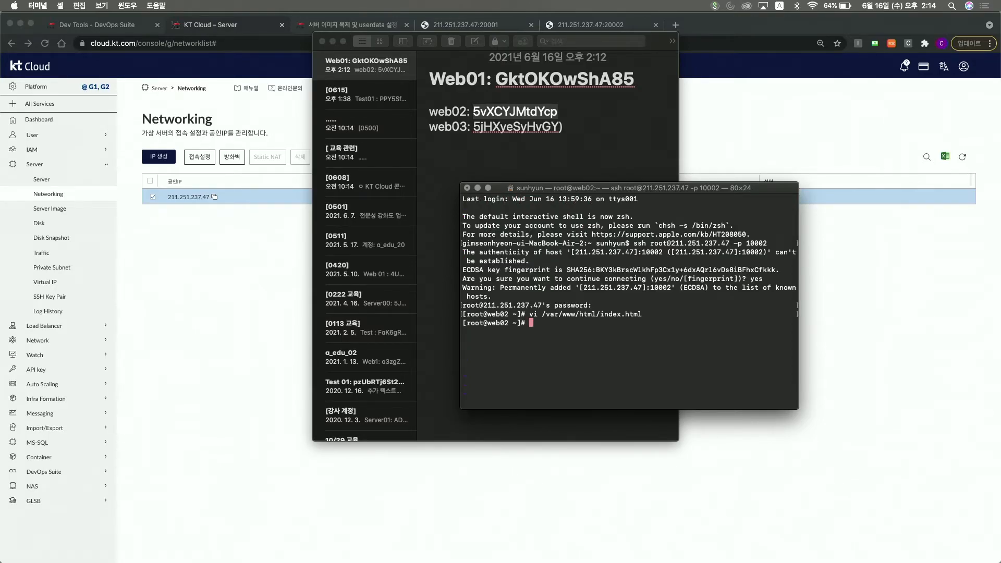
Check that the port 20002 page shows 'Server name: web02', then return to KT Cloud
{"action": "left_click", "coordinate": [267, 290]}
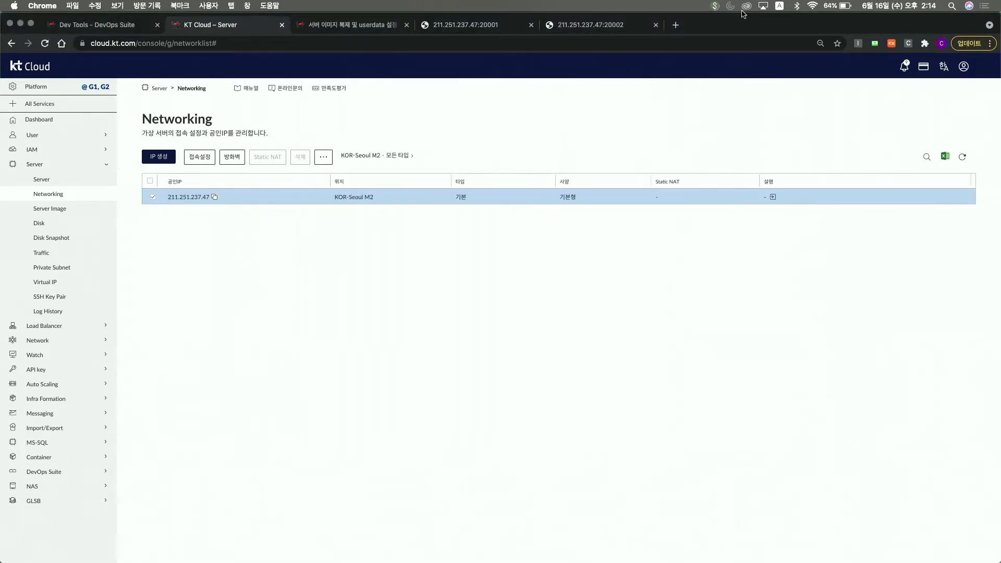
{"action": "left_click", "coordinate": [589, 26]}
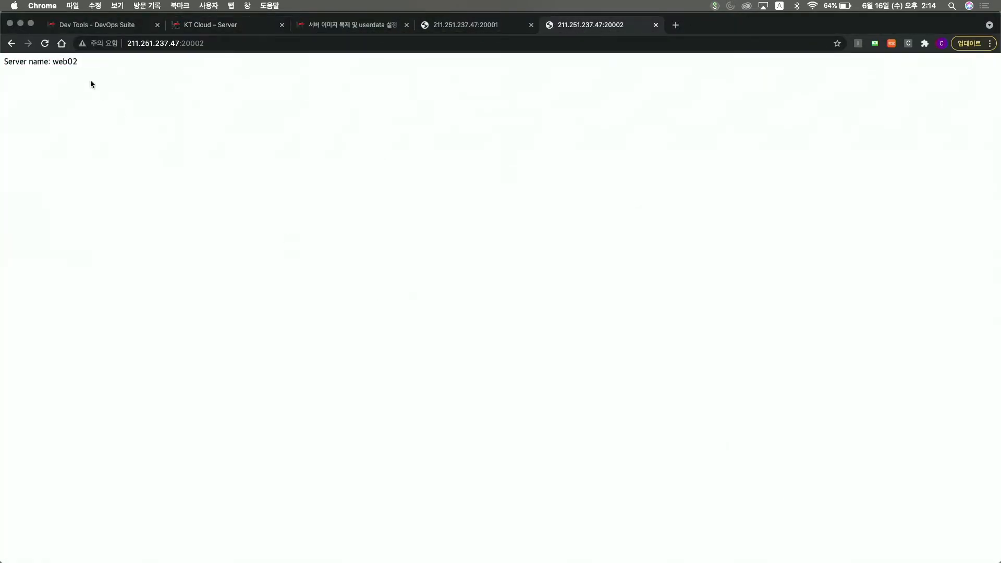
{"action": "left_click_drag", "start_coordinate": [88, 64], "coordinate": [1, 62]}
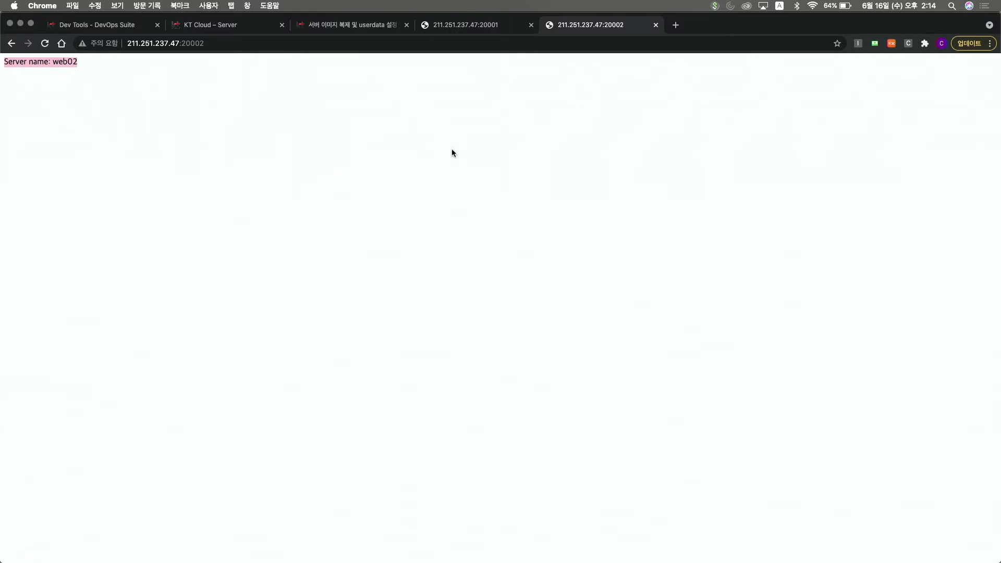
{"action": "left_click", "coordinate": [368, 29]}
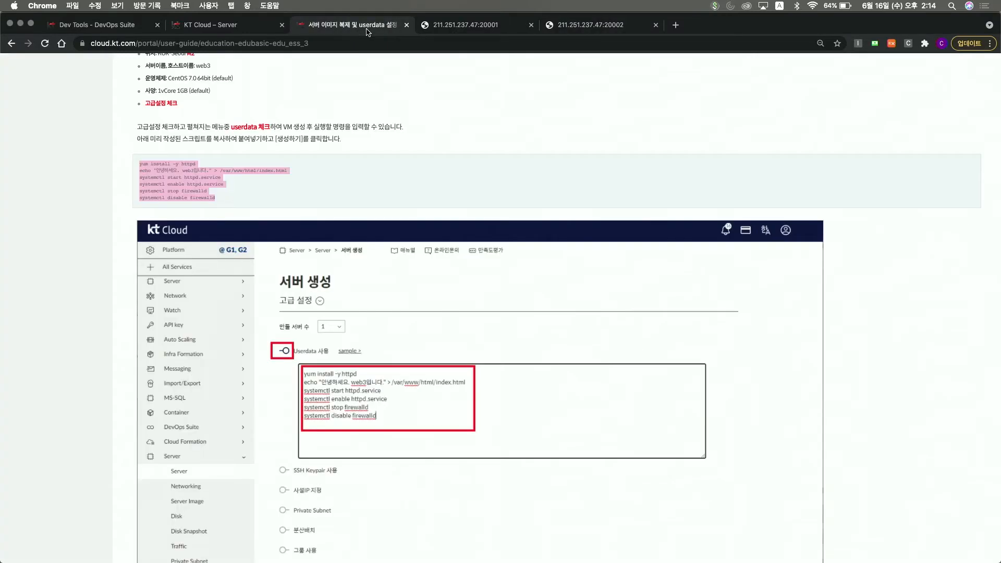
{"action": "left_click", "coordinate": [228, 29]}
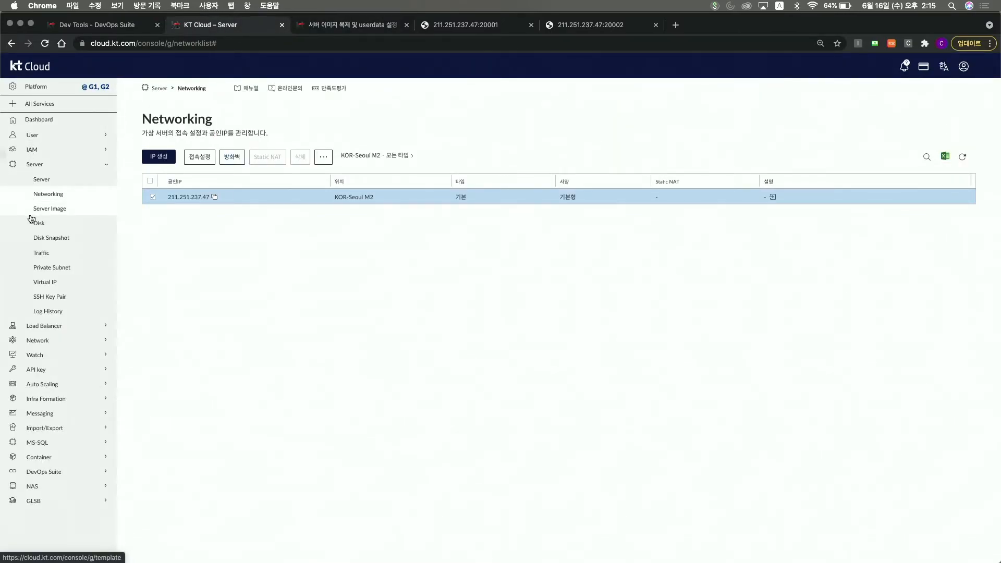
Start creating a new load balancer from Load Balancer > Load Balancer
{"action": "left_click", "coordinate": [32, 326]}
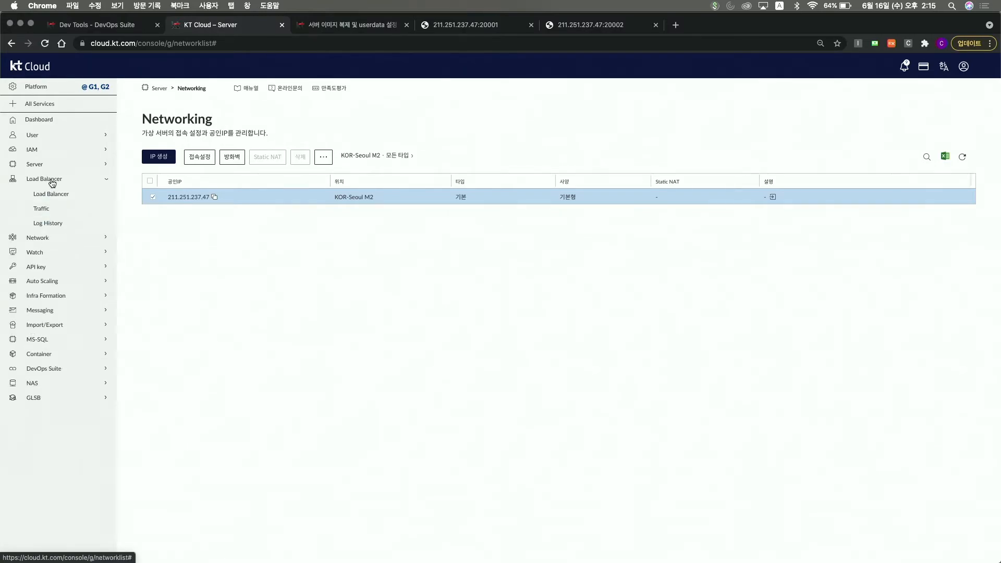
{"action": "left_click", "coordinate": [57, 202]}
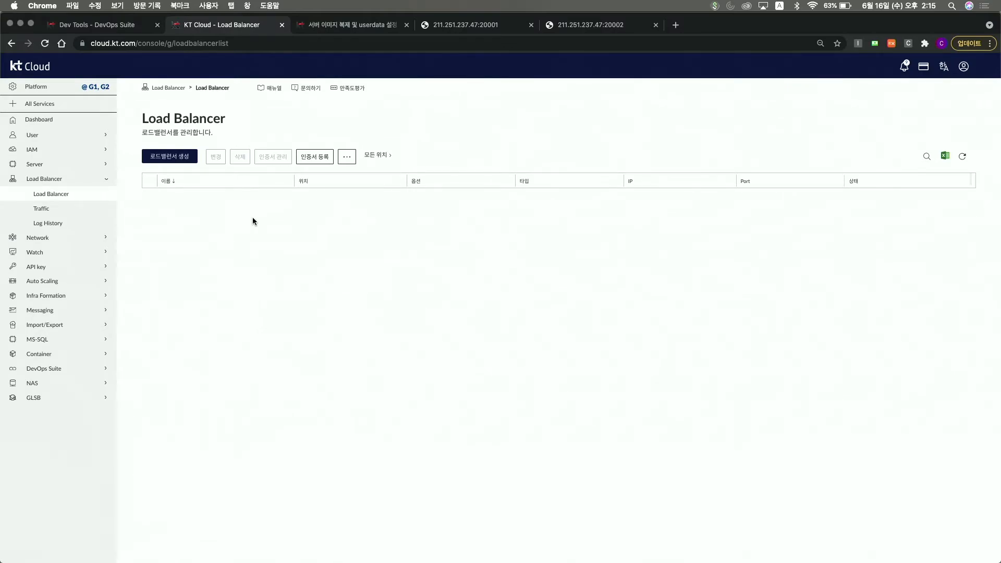
{"action": "left_click", "coordinate": [174, 162]}
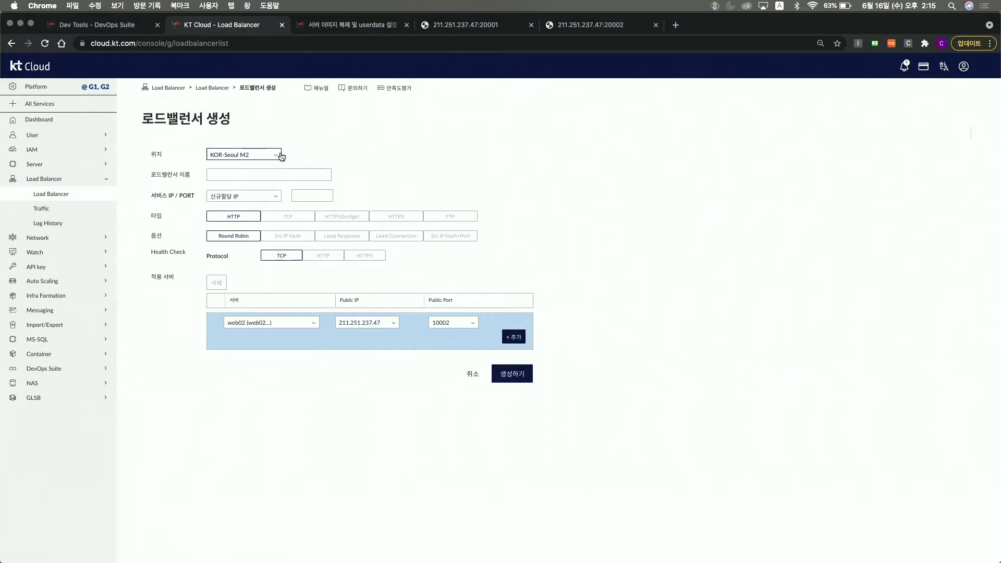
Name it lbtest0623 with a newly allocated service IP and service port 80
{"action": "left_click", "coordinate": [258, 174]}
{"action": "type", "text": "l"}
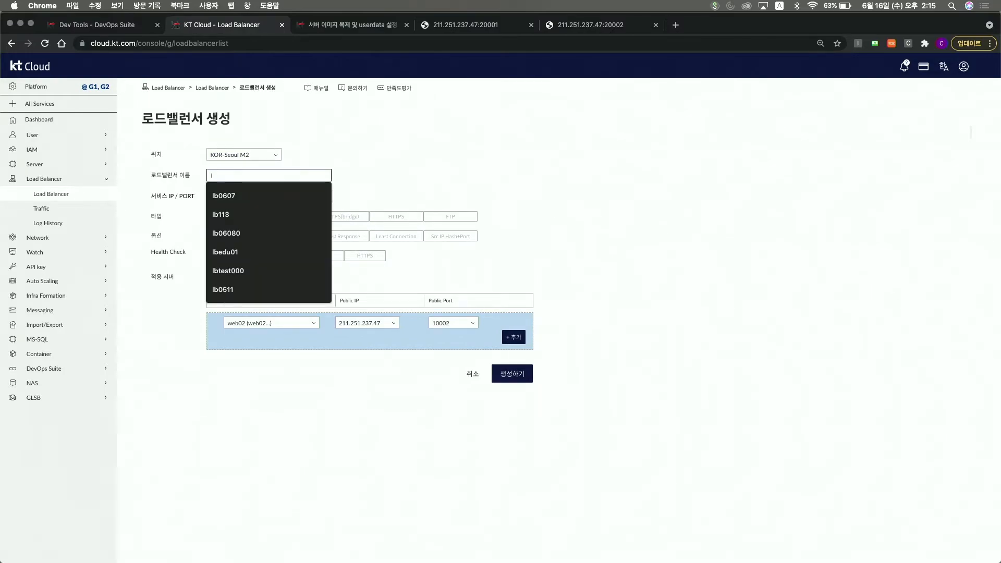
{"action": "type", "text": "btest"}
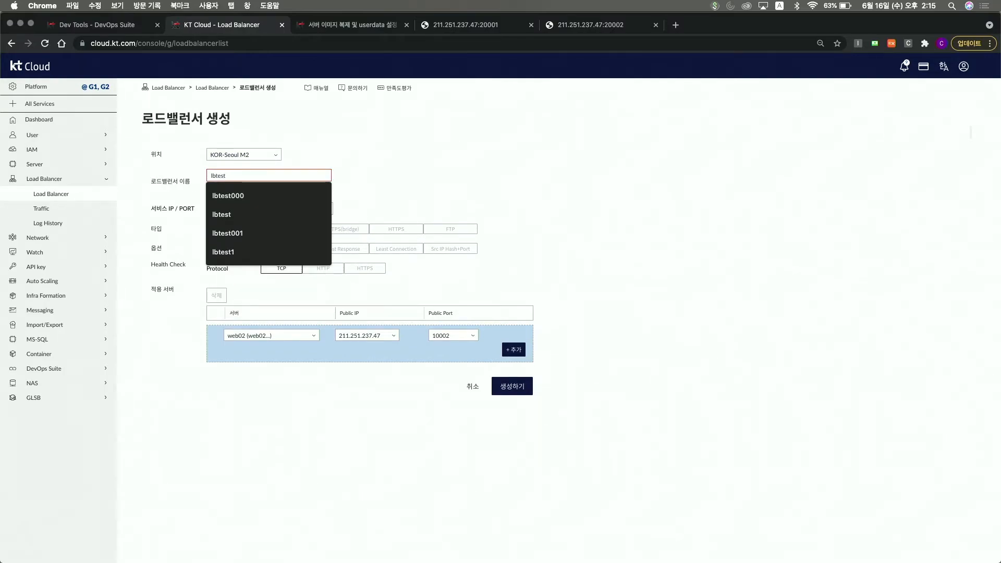
{"action": "type", "text": "0623"}
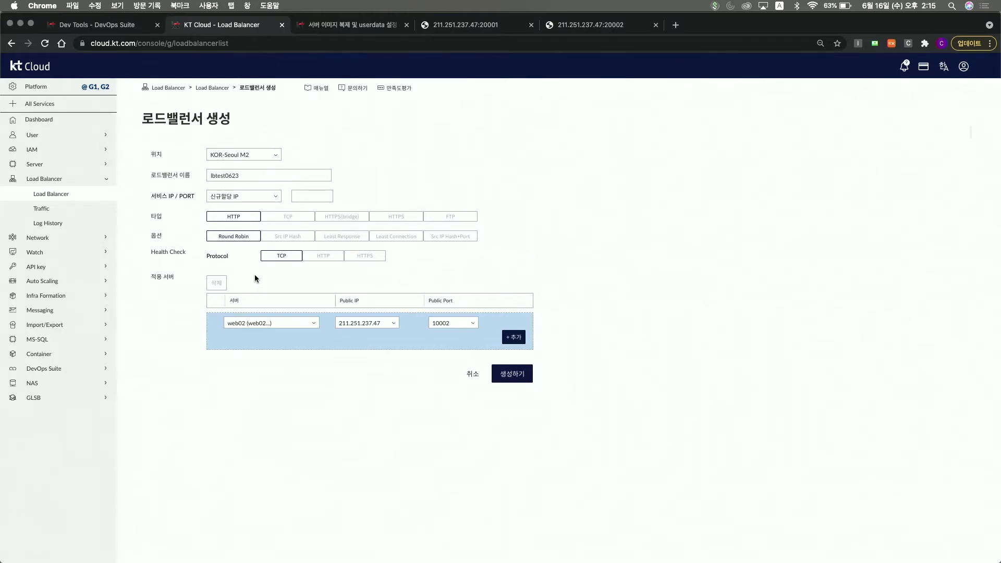
{"action": "left_click", "coordinate": [259, 197]}
{"action": "left_click", "coordinate": [256, 209]}
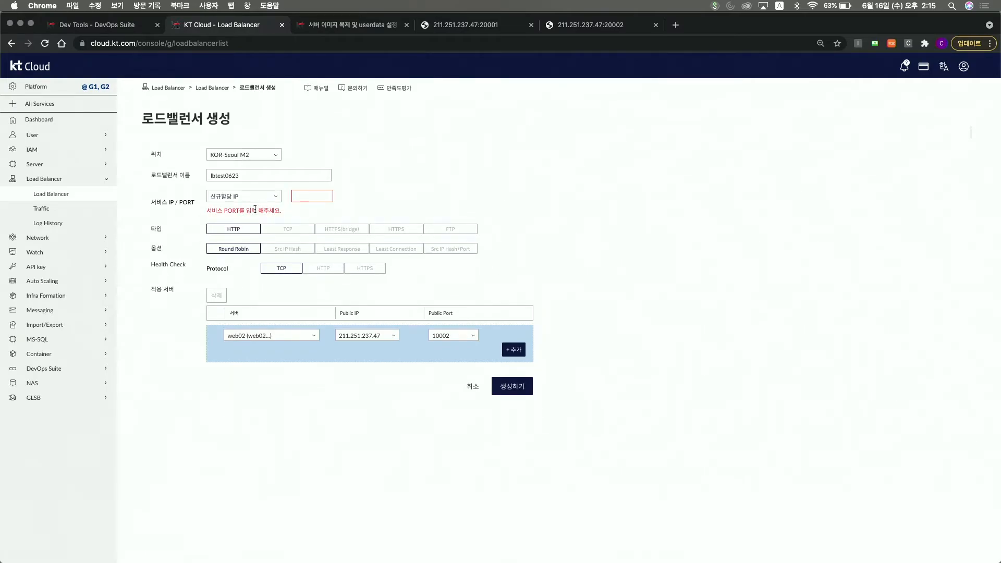
{"action": "left_click", "coordinate": [316, 196]}
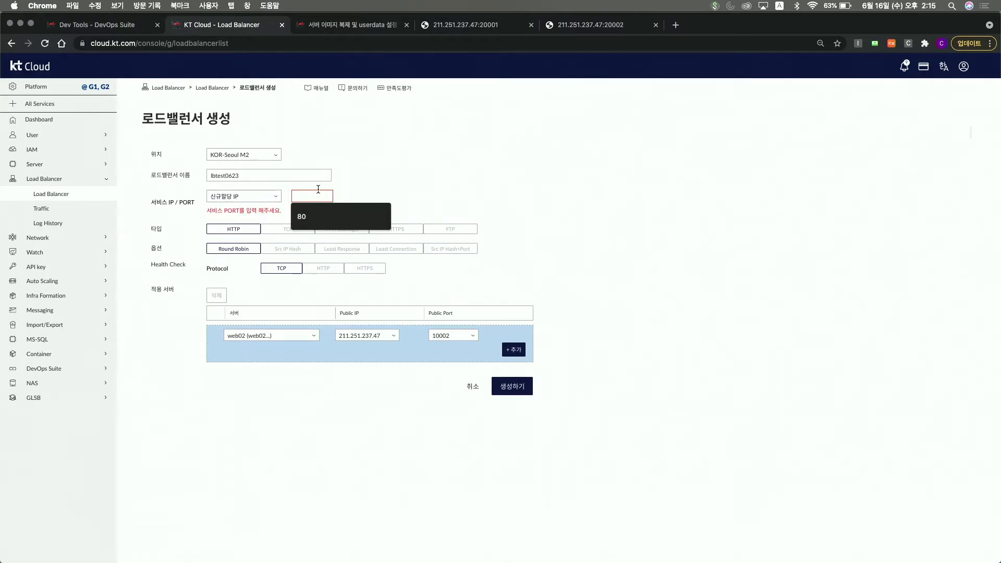
{"action": "left_click", "coordinate": [323, 215]}
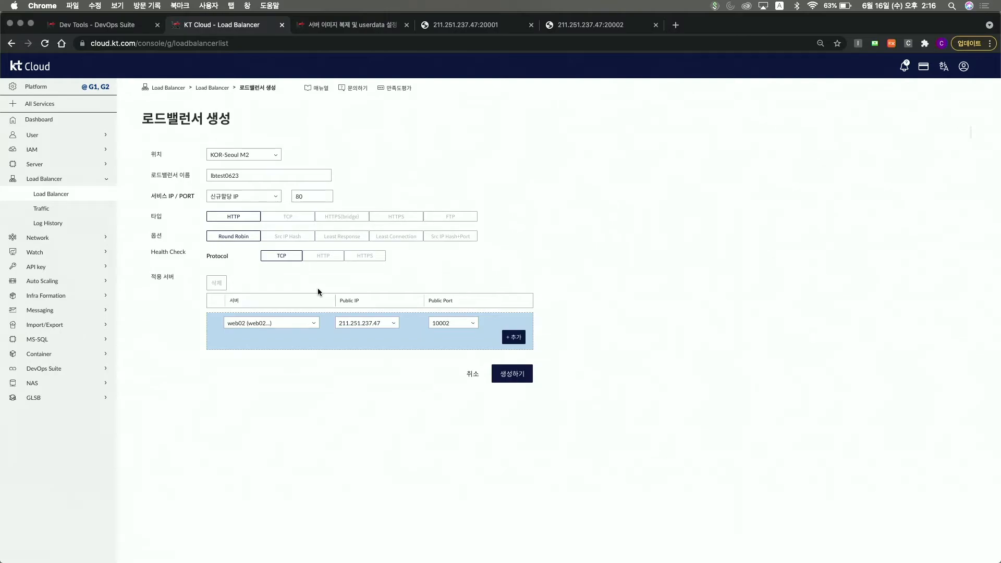
Attach web01 on port 20001 as a backend server
{"action": "left_click", "coordinate": [257, 324]}
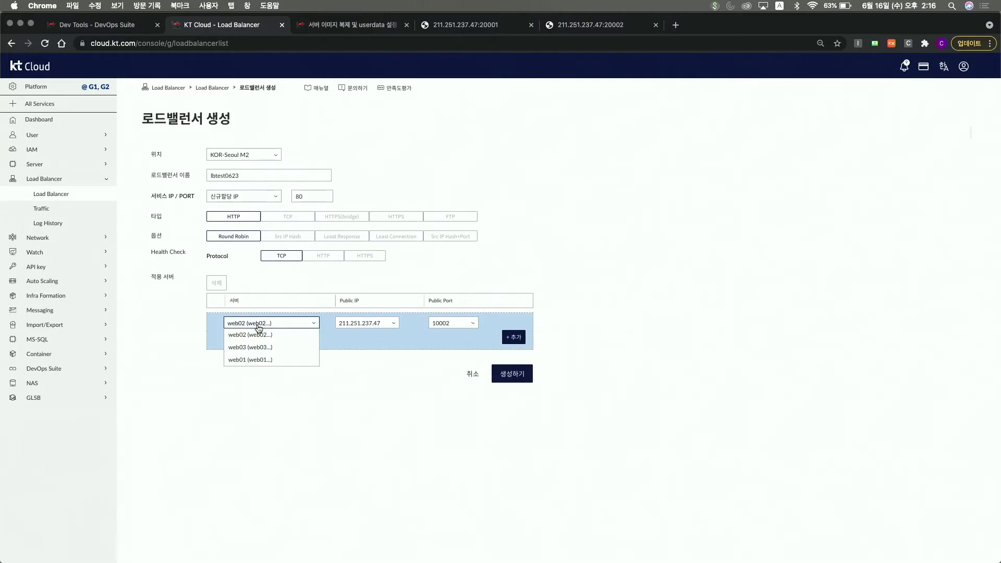
{"action": "left_click", "coordinate": [254, 360]}
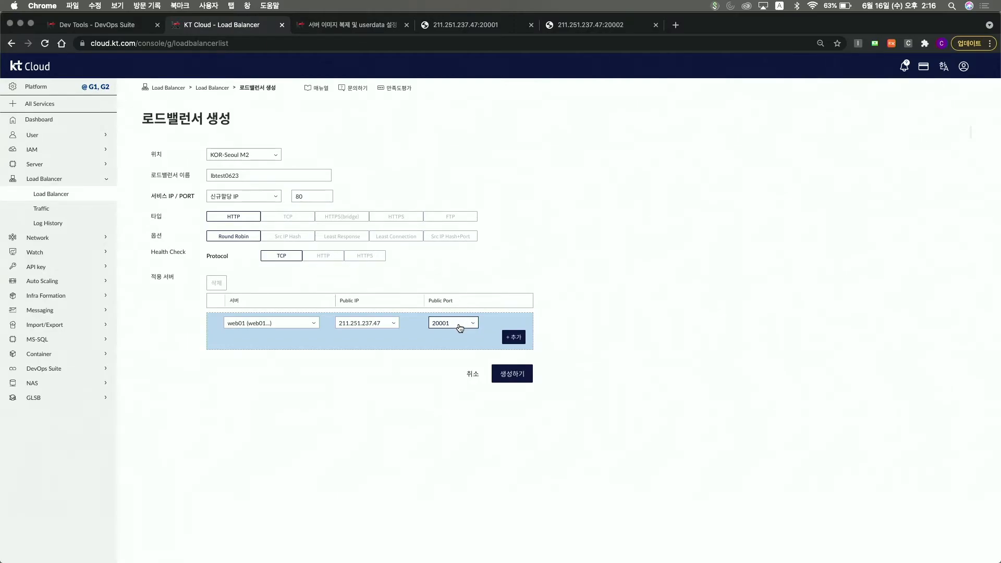
{"action": "left_click", "coordinate": [512, 338]}
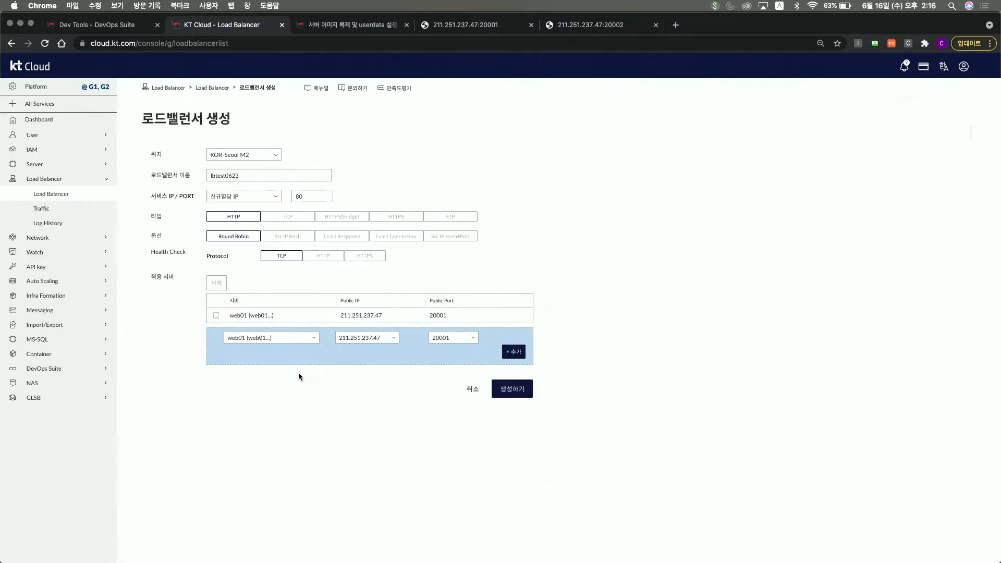
Attach web02 on port 20002 via 211.251.237.47, then create load balancer lbtest0623
{"action": "left_click", "coordinate": [304, 338]}
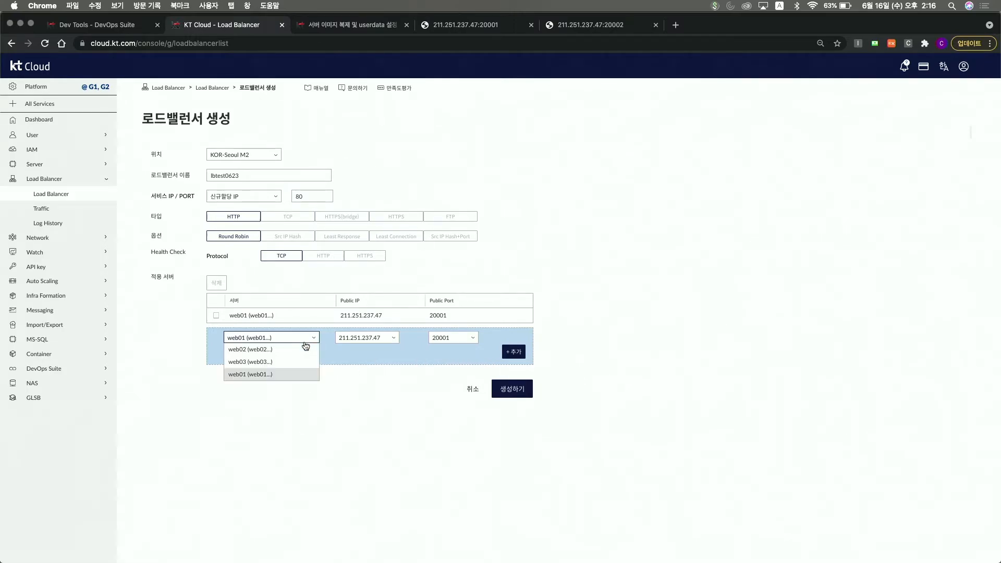
{"action": "left_click", "coordinate": [292, 354]}
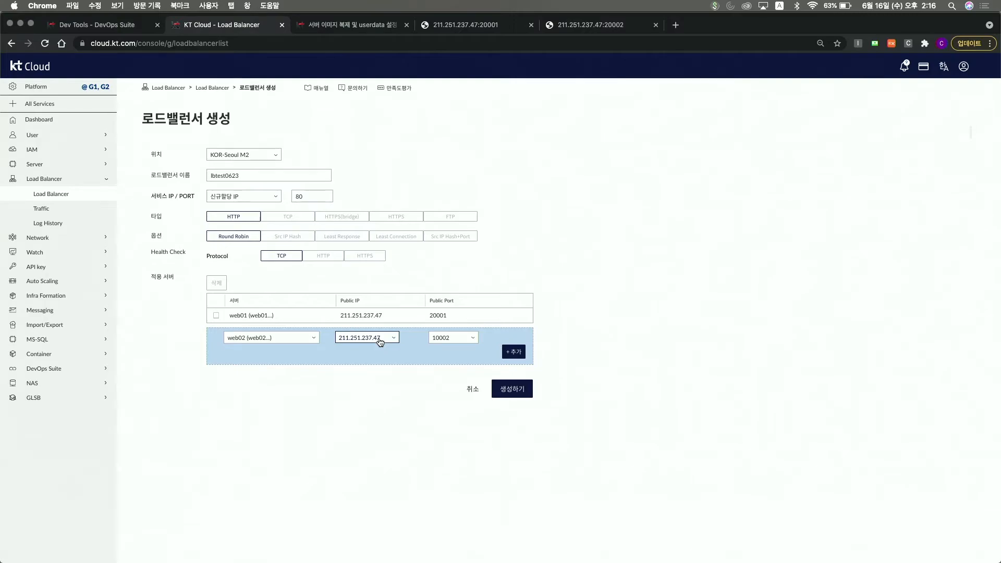
{"action": "left_click", "coordinate": [468, 342]}
{"action": "left_click", "coordinate": [394, 342]}
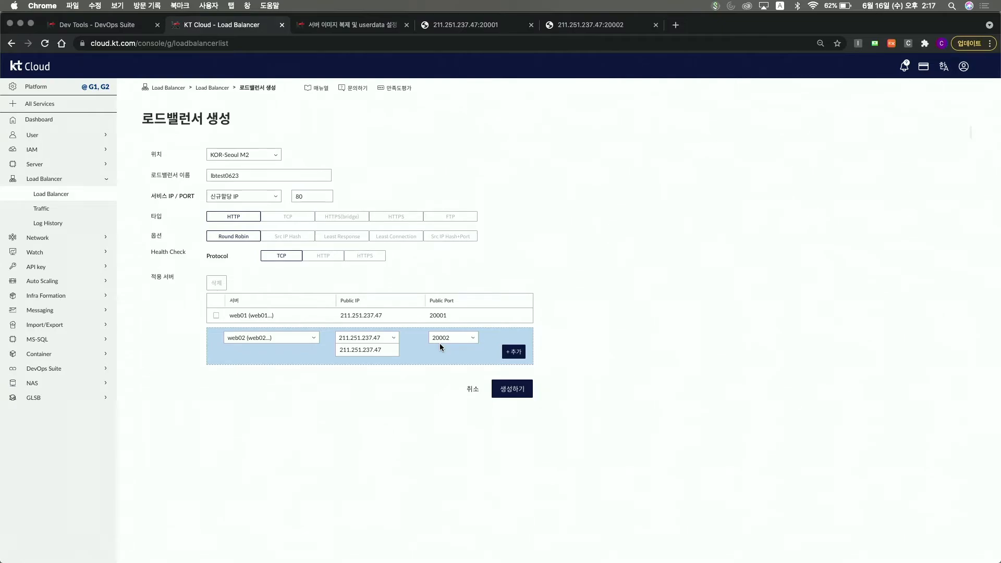
{"action": "left_click", "coordinate": [412, 378]}
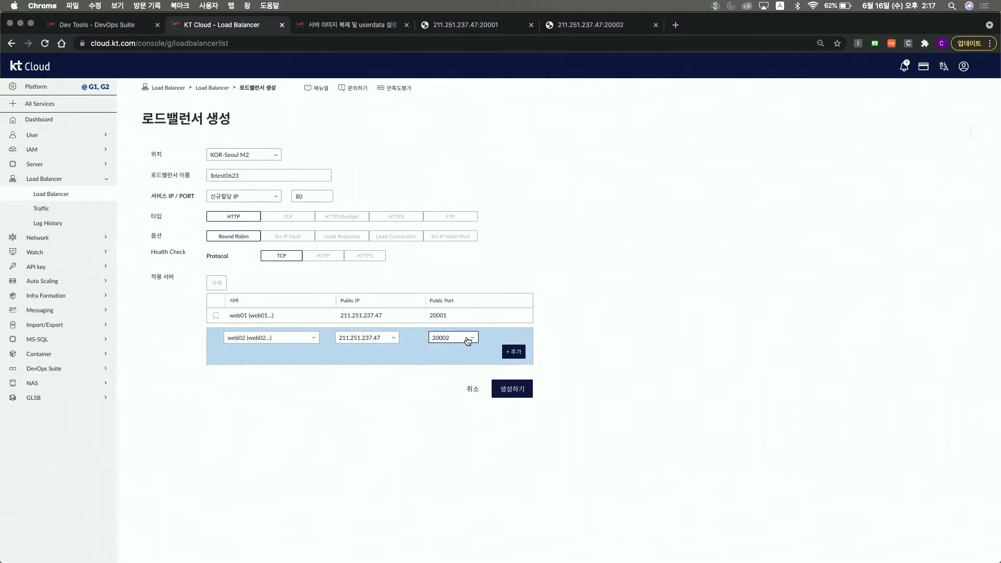
{"action": "left_click", "coordinate": [519, 355]}
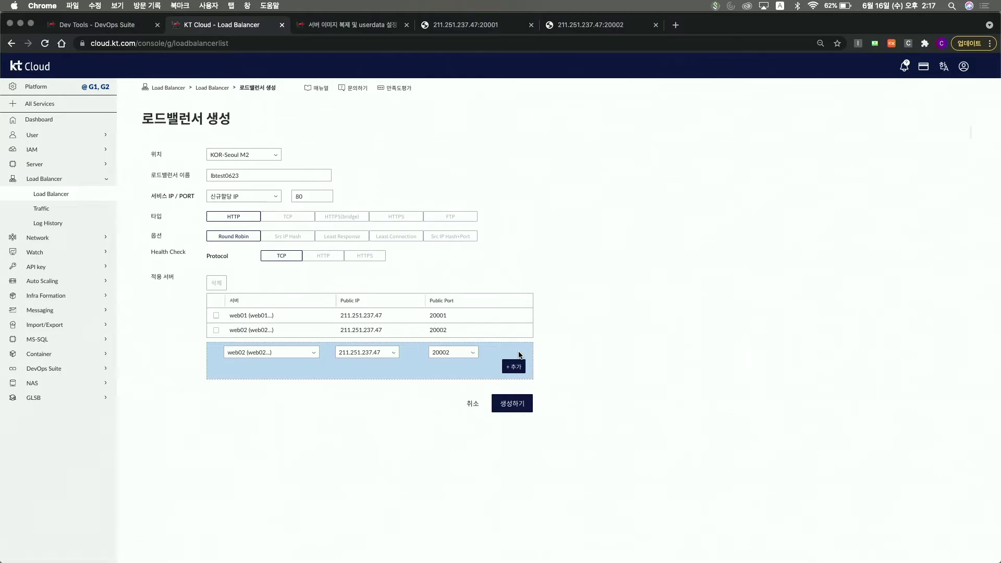
{"action": "left_click", "coordinate": [511, 404]}
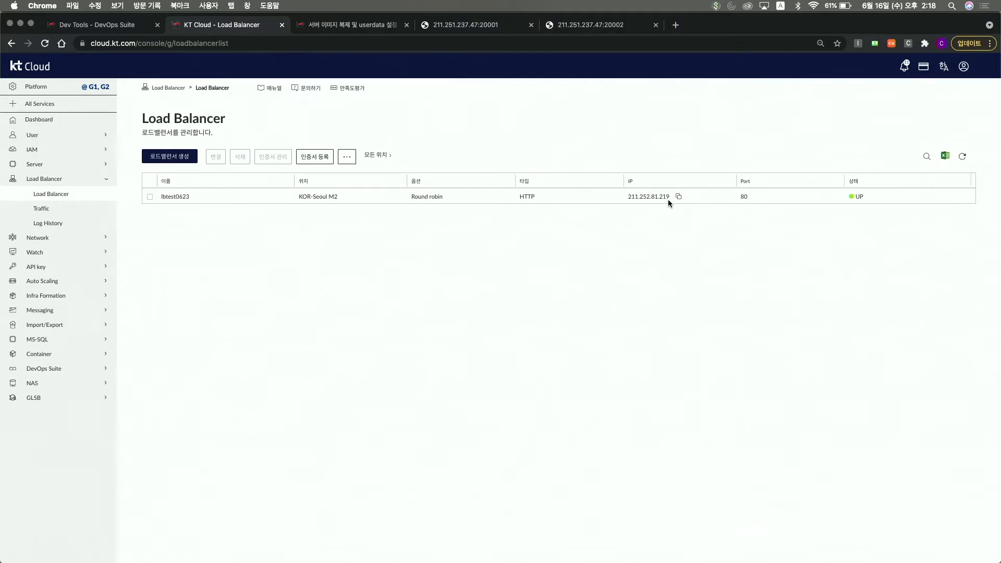
Select lbtest0623 and open its additional actions menu
{"action": "left_click", "coordinate": [151, 196]}
{"action": "left_click", "coordinate": [347, 157]}
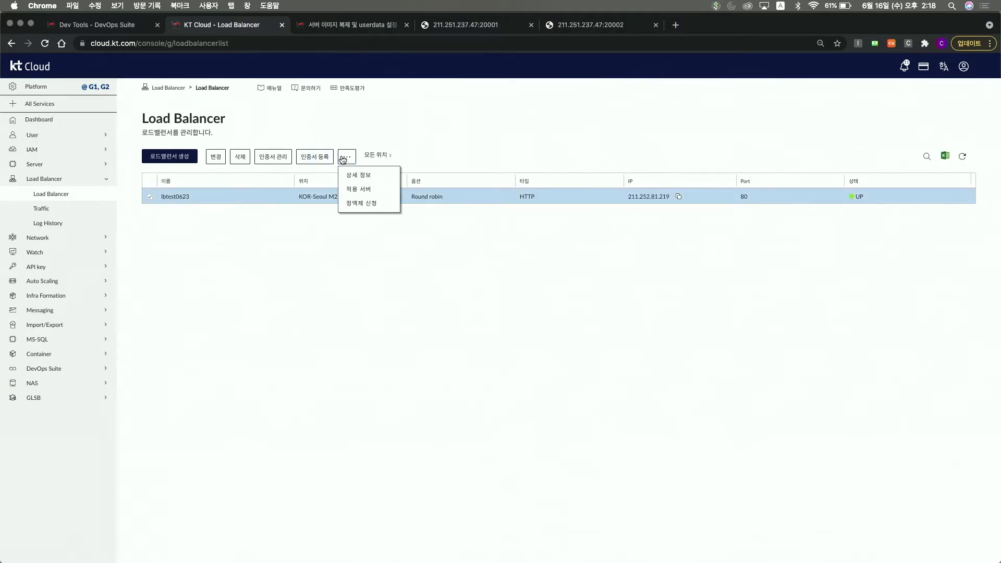
{"action": "left_click", "coordinate": [360, 191]}
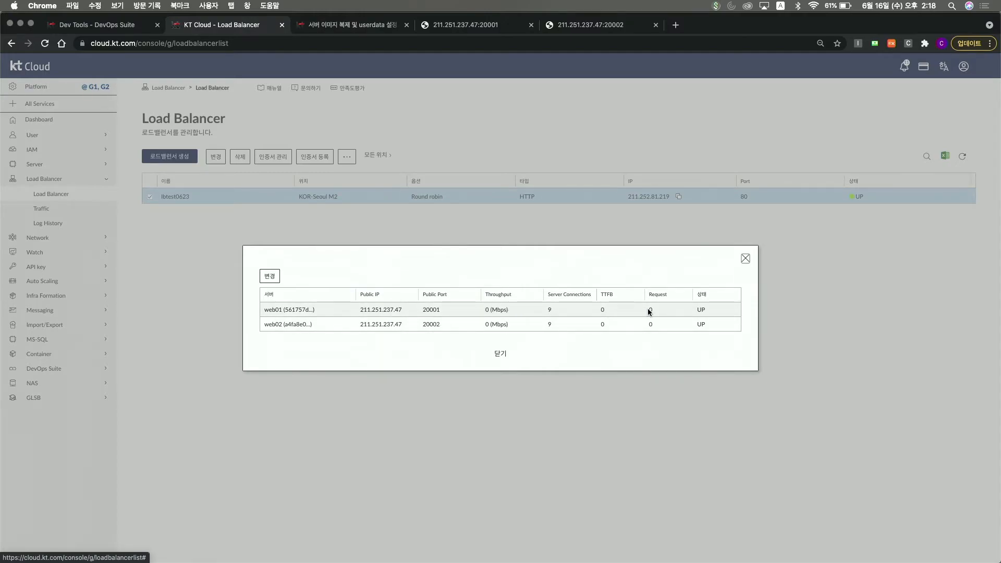
{"action": "left_click", "coordinate": [745, 264]}
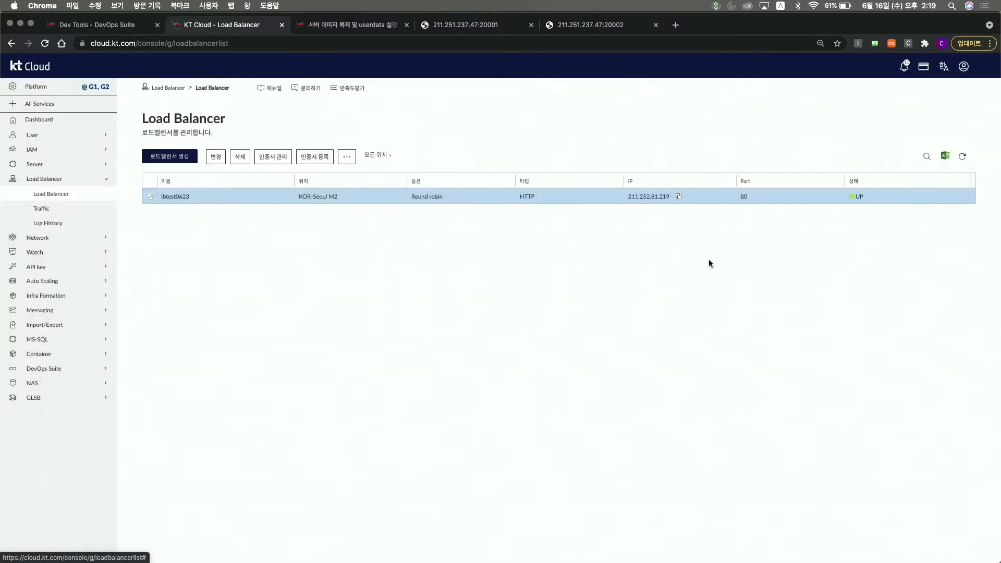
Open lbtest0623's edit settings and close them without changes
{"action": "left_click", "coordinate": [214, 158]}
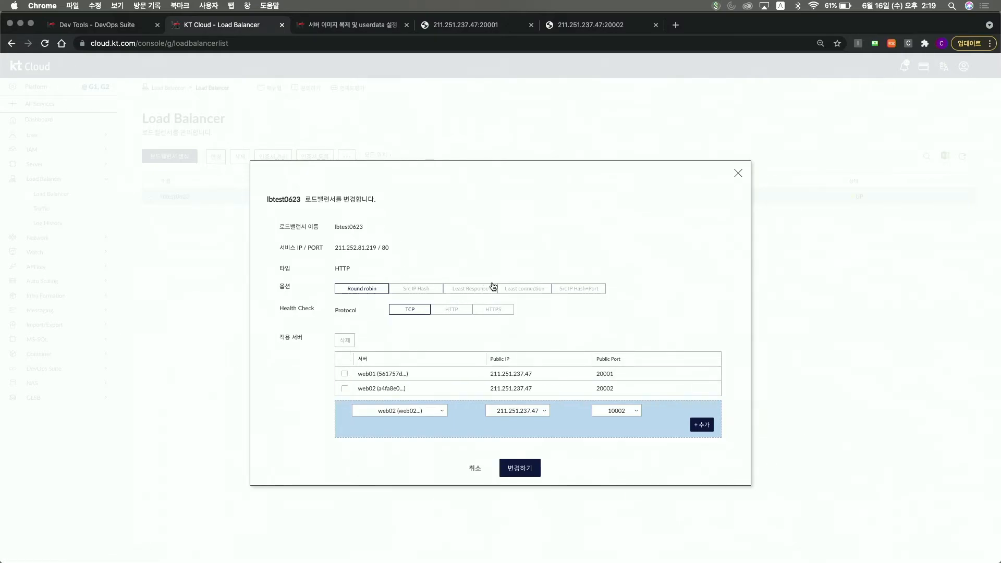
{"action": "left_click", "coordinate": [736, 176]}
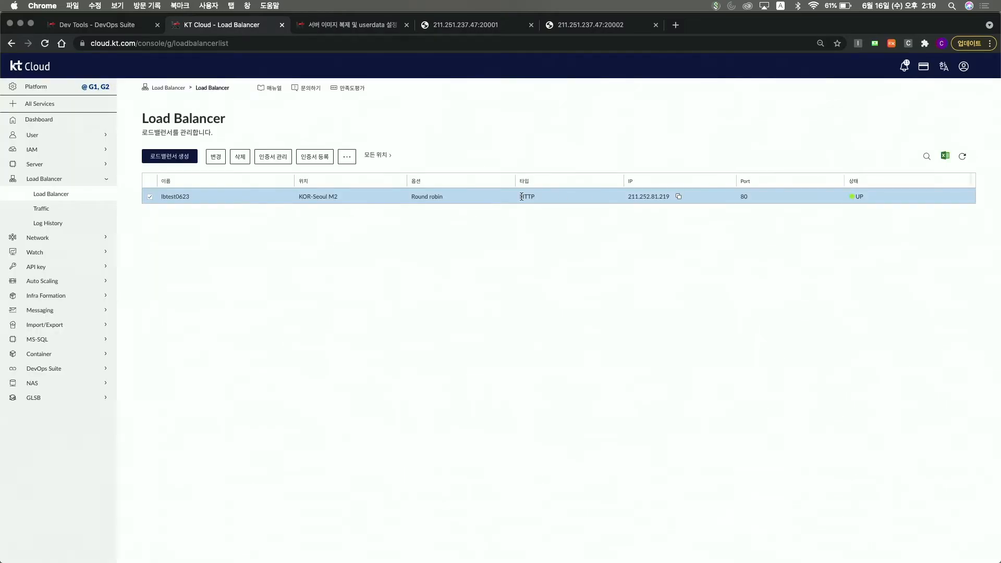
Open load balancer IP 211.252.81.219 in a new tab, then reload: web01 answers, then web02
{"action": "left_click", "coordinate": [678, 197]}
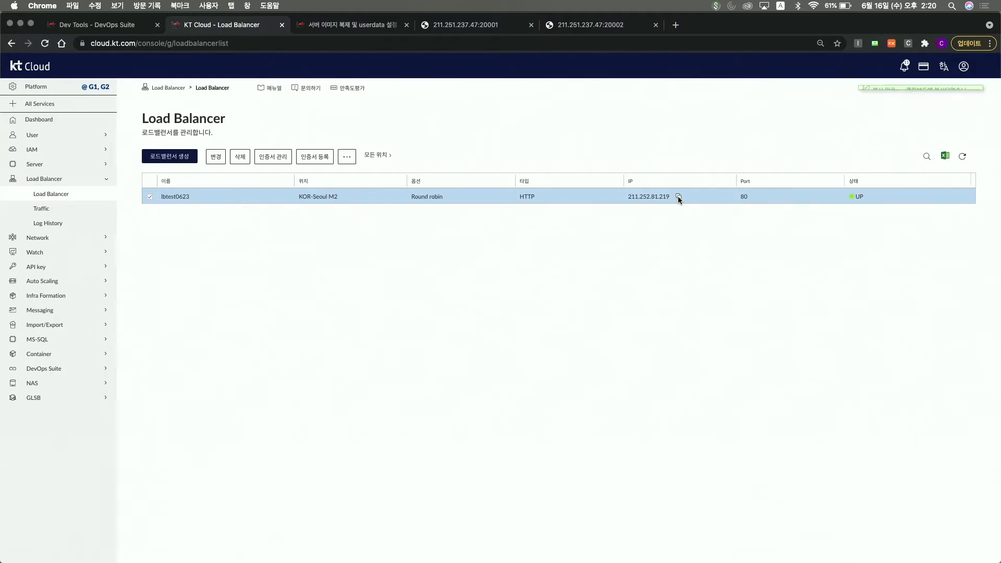
{"action": "left_click", "coordinate": [674, 25]}
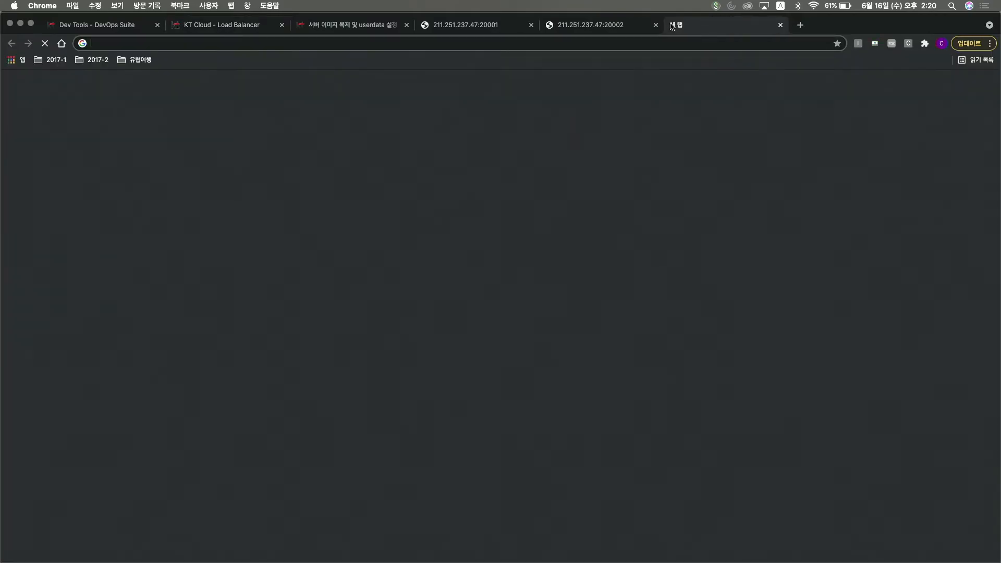
{"action": "key", "text": "super+v"}
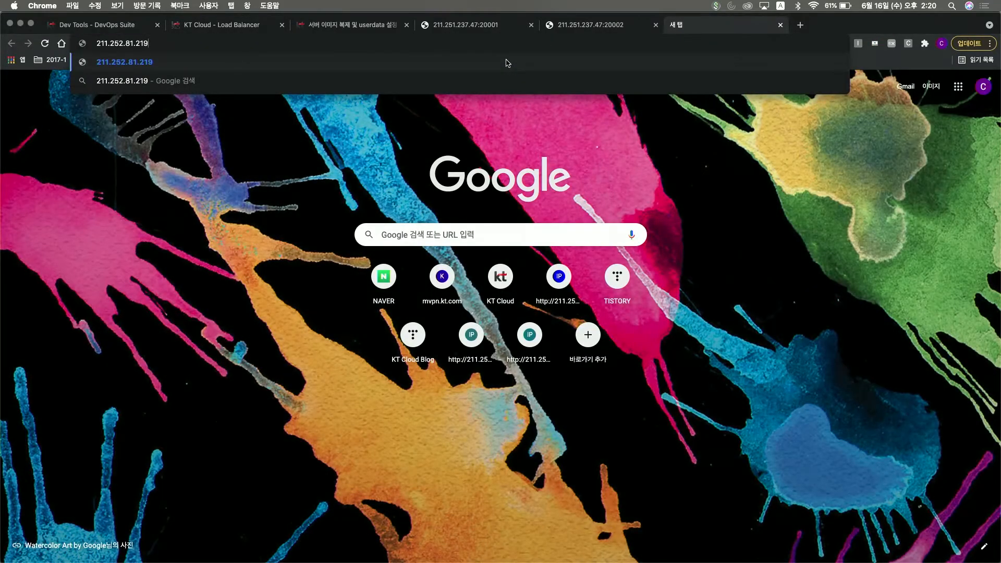
{"action": "key", "text": "Return"}
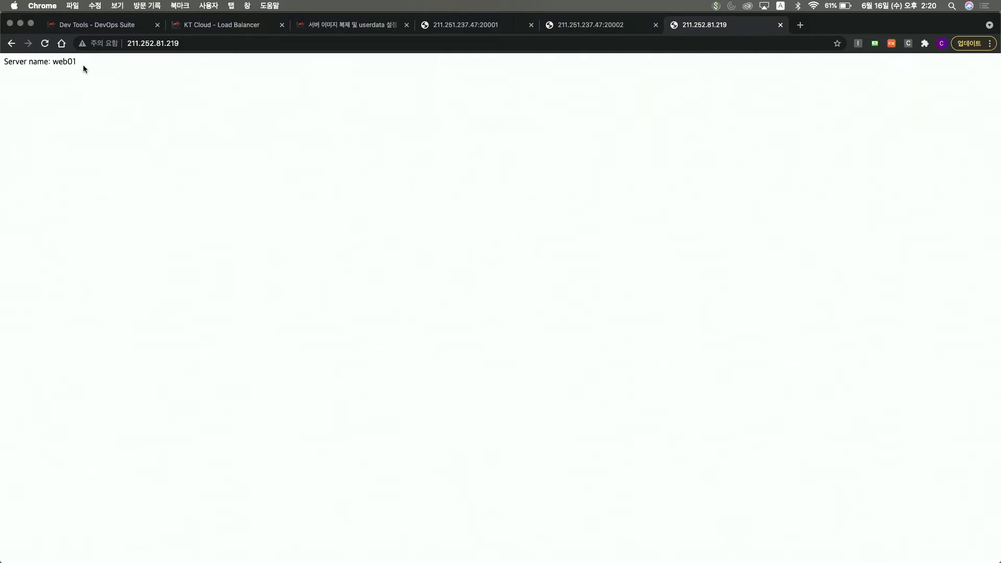
{"action": "key", "text": "super+r"}
{"action": "key", "text": "super+r"}
{"action": "key", "text": "super+r"}
{"action": "key", "text": "super+r"}
{"action": "key", "text": "super+r"}
{"action": "key", "text": "super+r"}
Stop server web01 from the Server list, leaving web02 and web03 running
{"action": "left_click", "coordinate": [197, 29]}
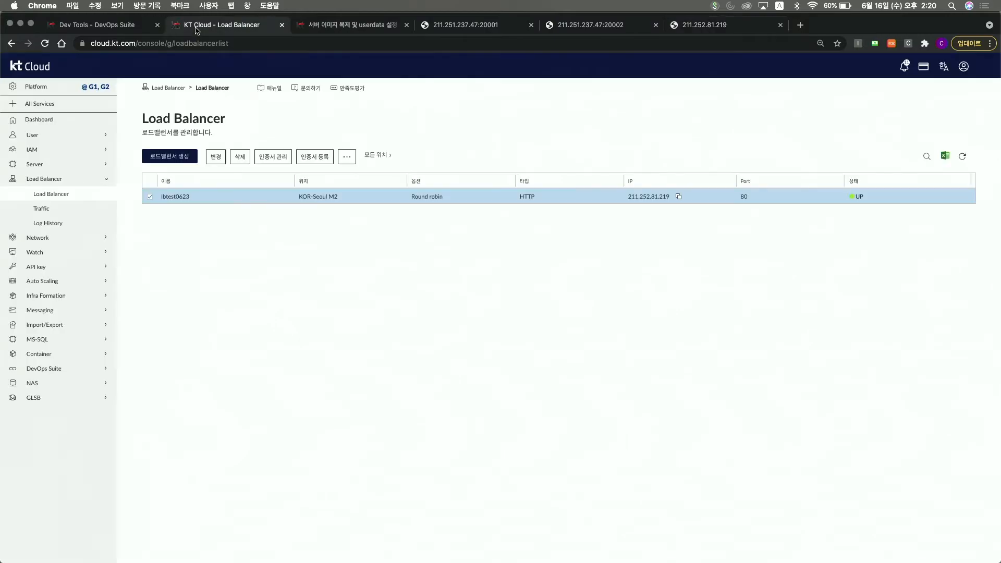
{"action": "left_click", "coordinate": [34, 165]}
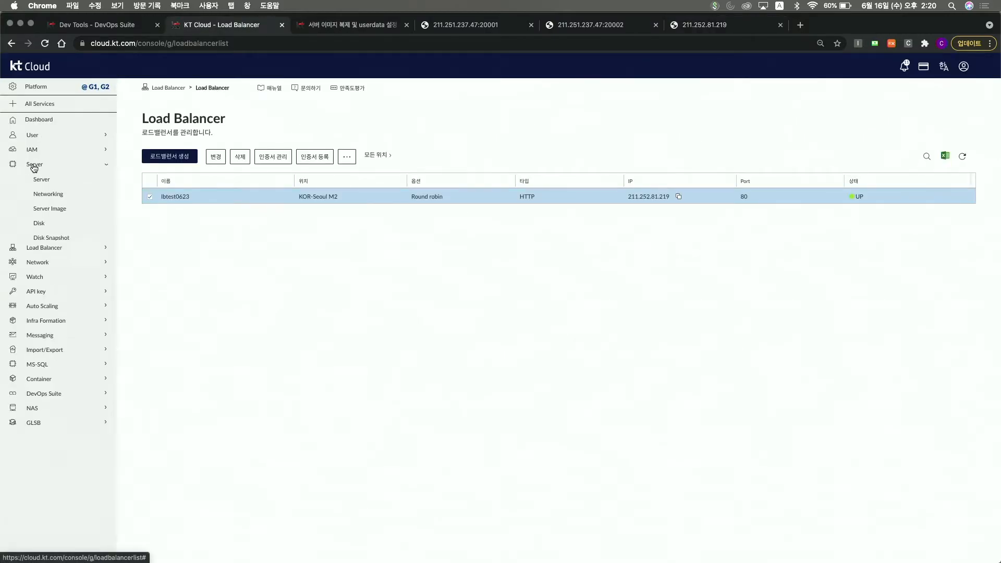
{"action": "left_click", "coordinate": [49, 181]}
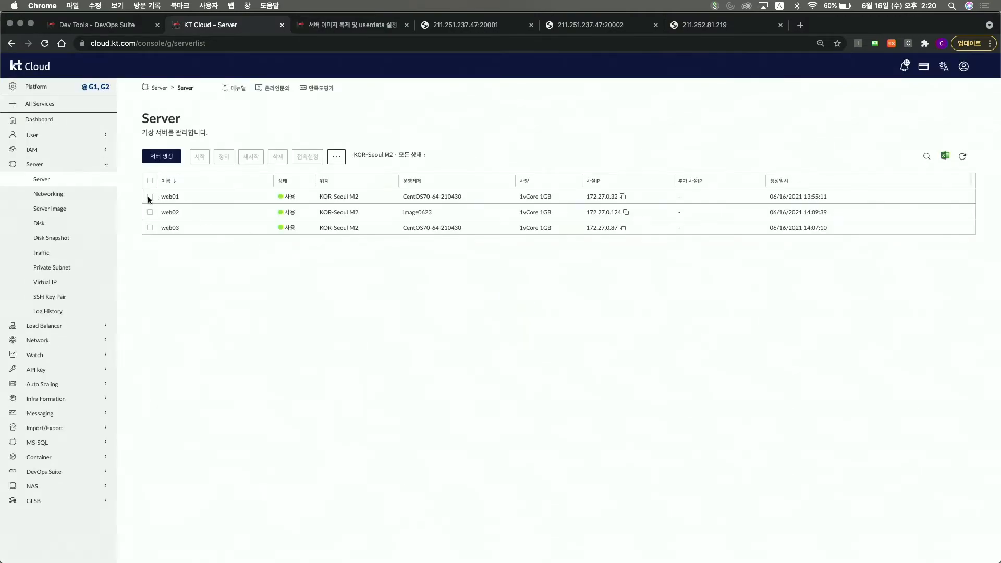
{"action": "left_click", "coordinate": [150, 197]}
{"action": "left_click", "coordinate": [224, 156]}
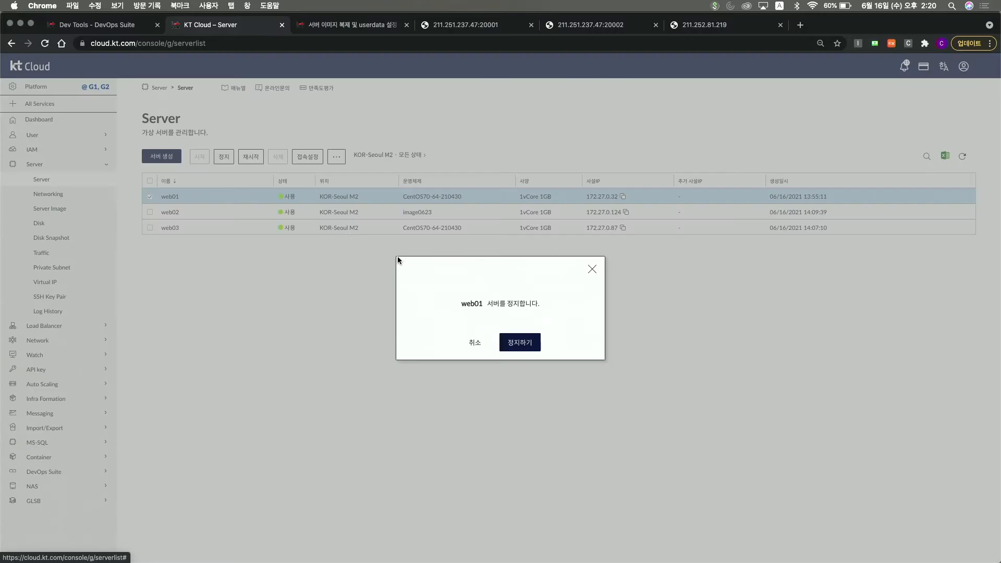
{"action": "left_click", "coordinate": [514, 340]}
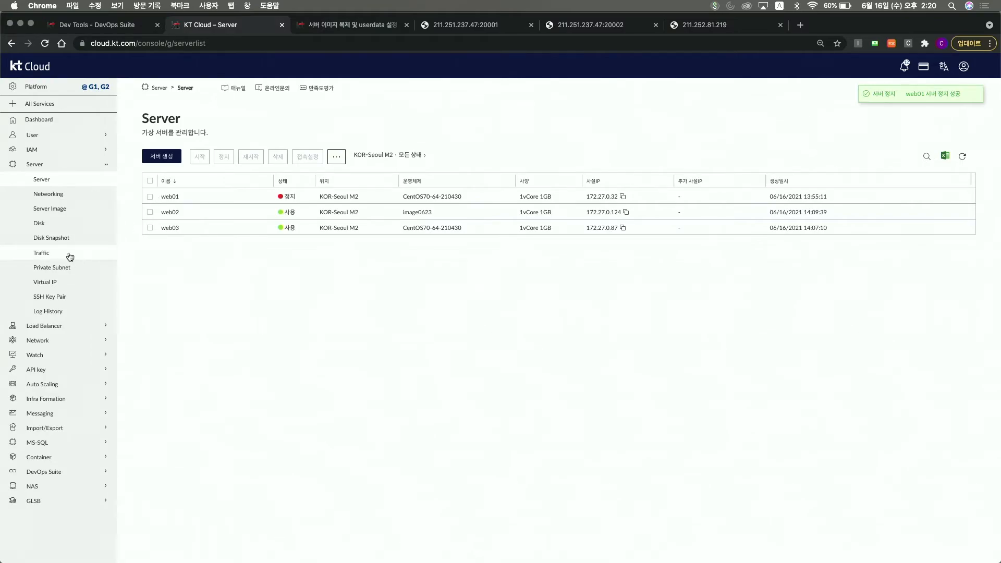
Review lbtest0623's applied servers, showing web01 DOWN and web02 UP
{"action": "left_click", "coordinate": [56, 326]}
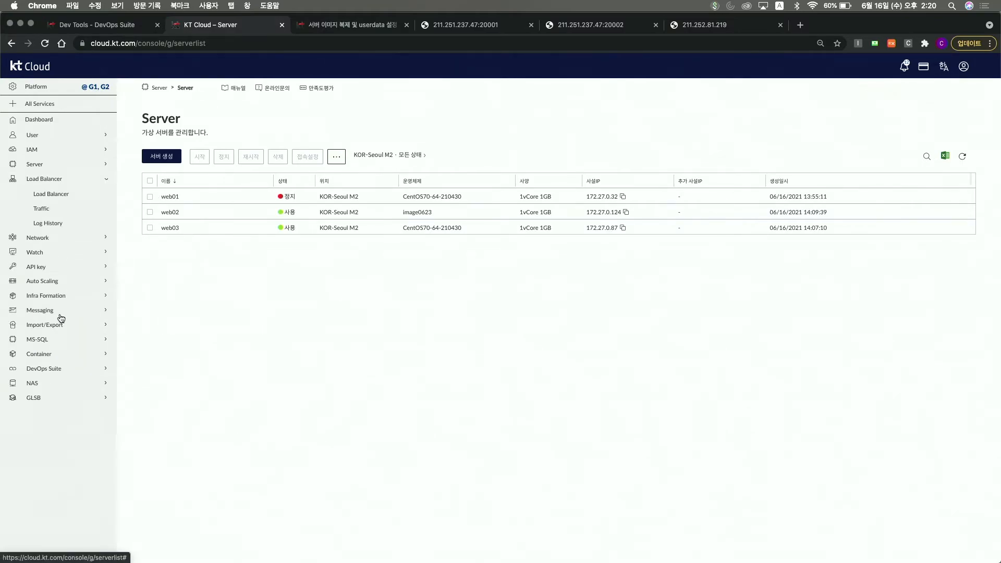
{"action": "left_click", "coordinate": [48, 197]}
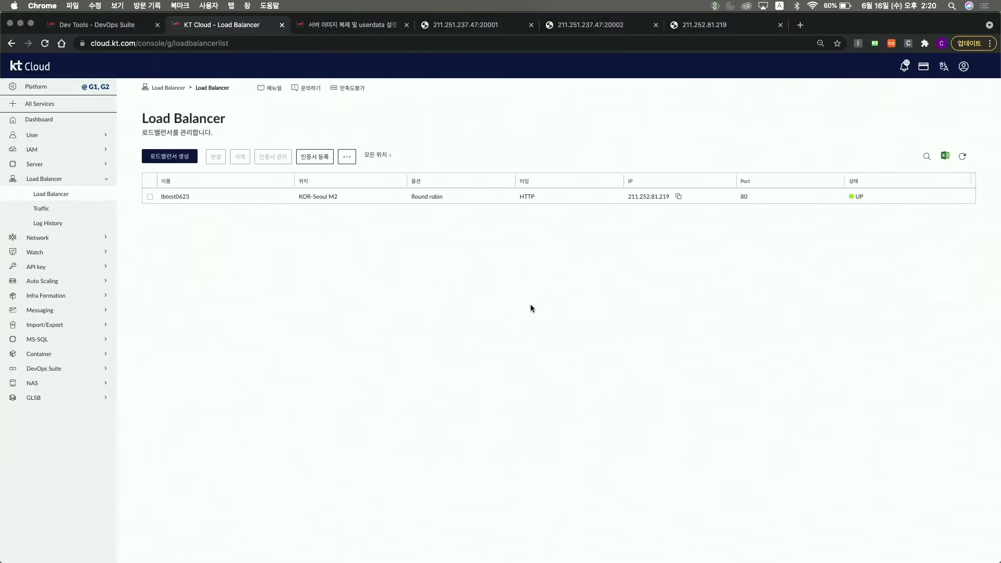
{"action": "left_click", "coordinate": [150, 196]}
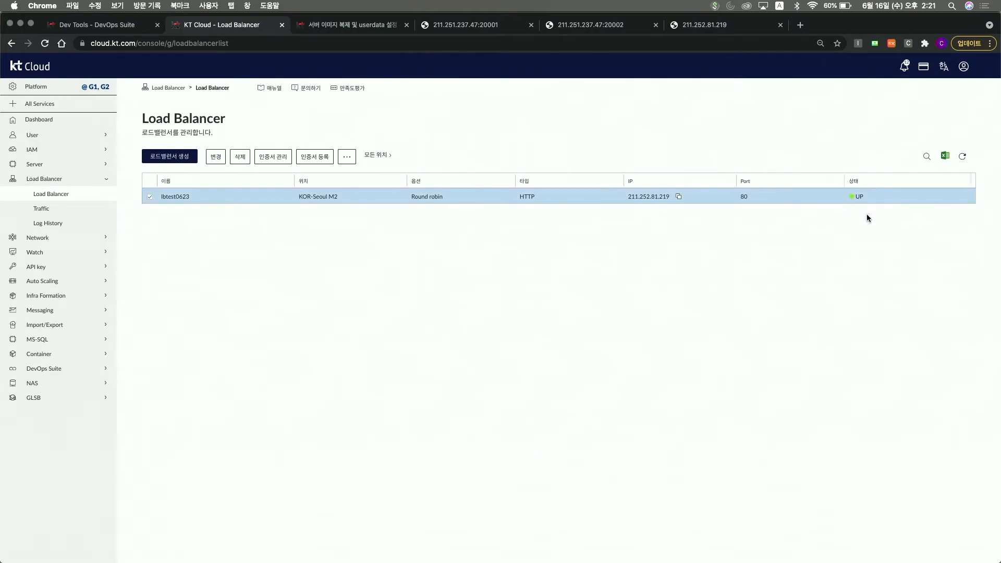
{"action": "left_click", "coordinate": [347, 159]}
{"action": "left_click", "coordinate": [352, 190]}
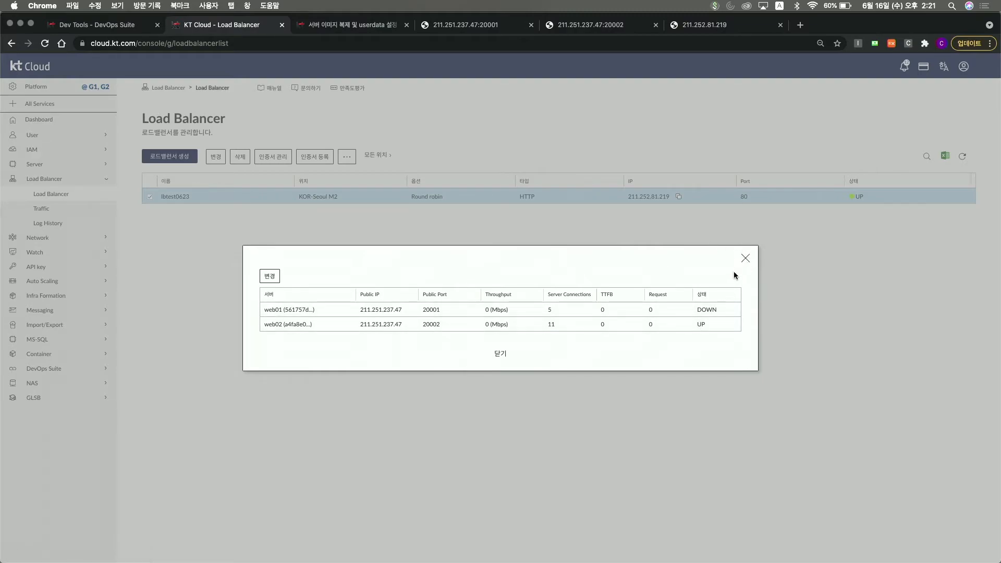
{"action": "left_click", "coordinate": [746, 260]}
Reload the 211.252.81.219 page, which still answers 'Server name: web02'
{"action": "left_click", "coordinate": [708, 26]}
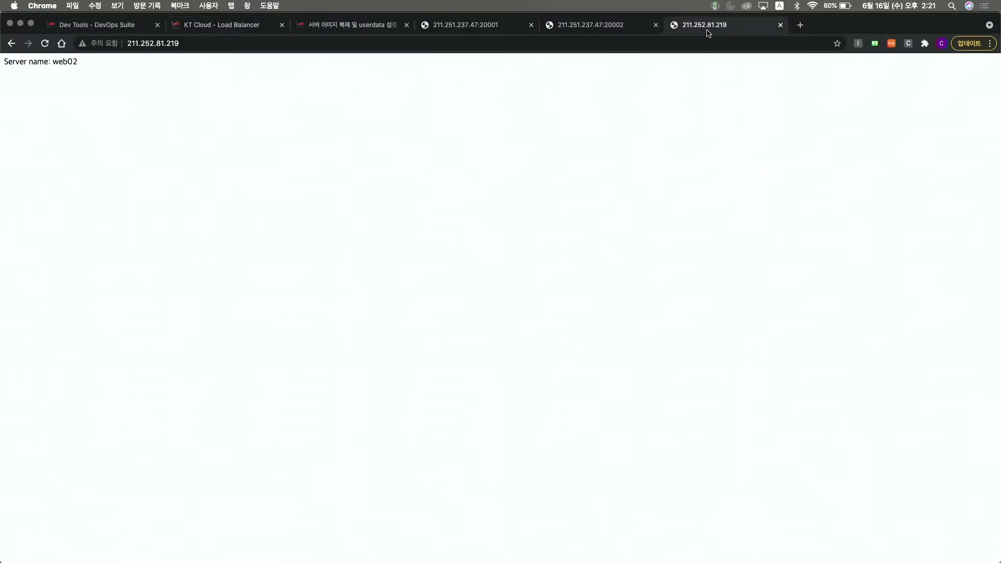
{"action": "key", "text": "super+r"}
{"action": "key", "text": "super+r"}
{"action": "key", "text": "super+r"}
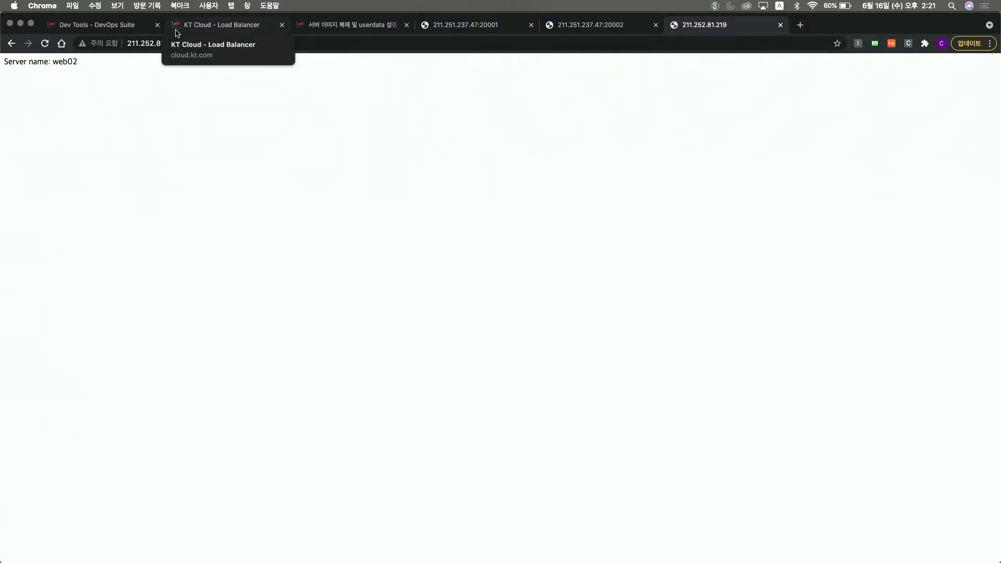
Start the stopped web01 server again, then bring the Terminal windows forward
{"action": "left_click", "coordinate": [214, 28]}
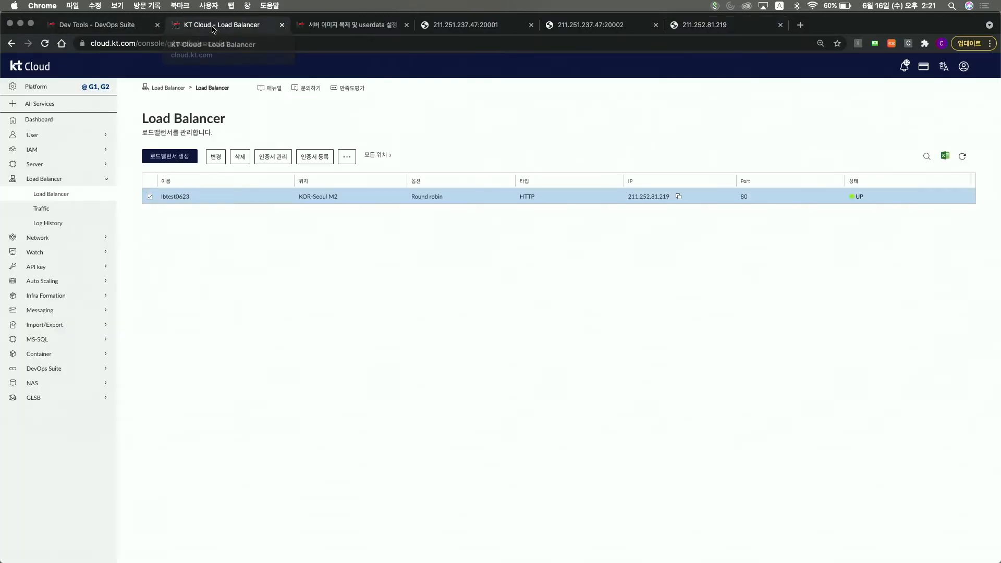
{"action": "left_click", "coordinate": [63, 165]}
{"action": "left_click", "coordinate": [52, 180]}
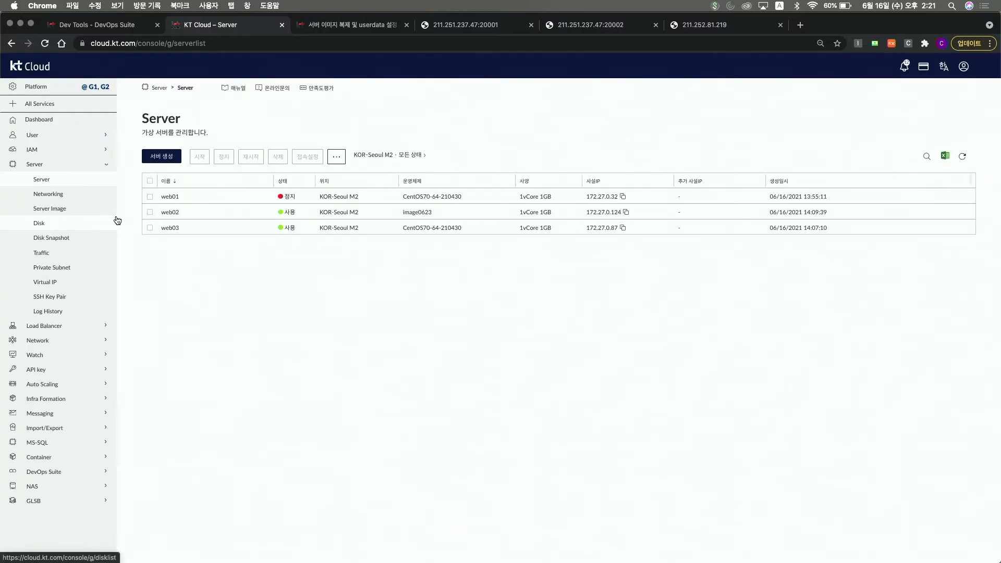
{"action": "left_click", "coordinate": [150, 196]}
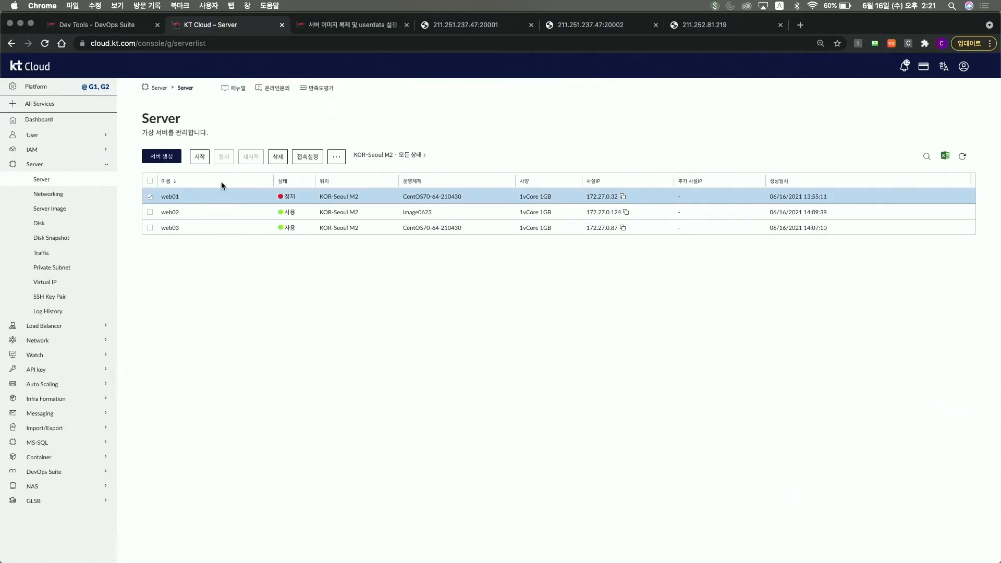
{"action": "left_click", "coordinate": [200, 158]}
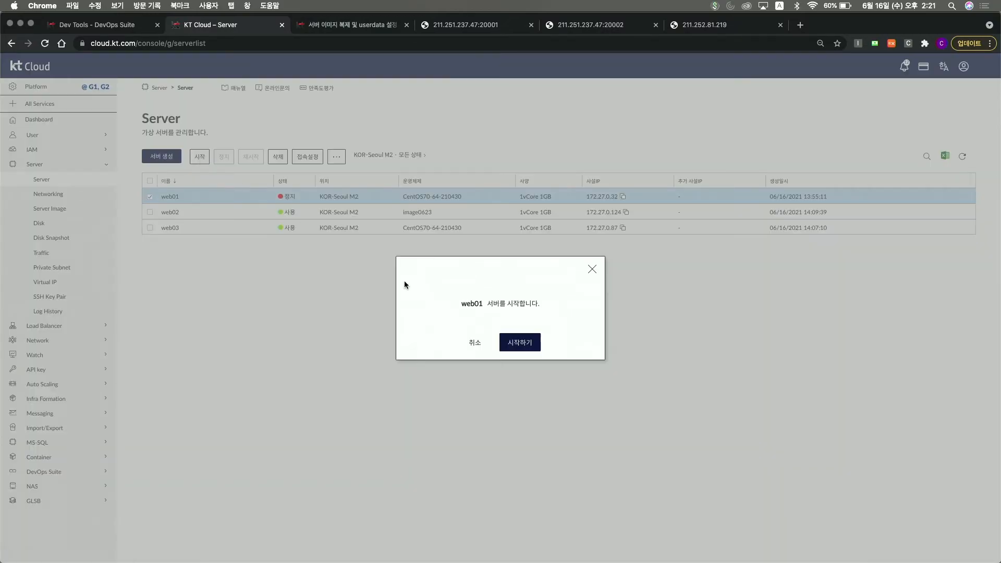
{"action": "left_click", "coordinate": [524, 342]}
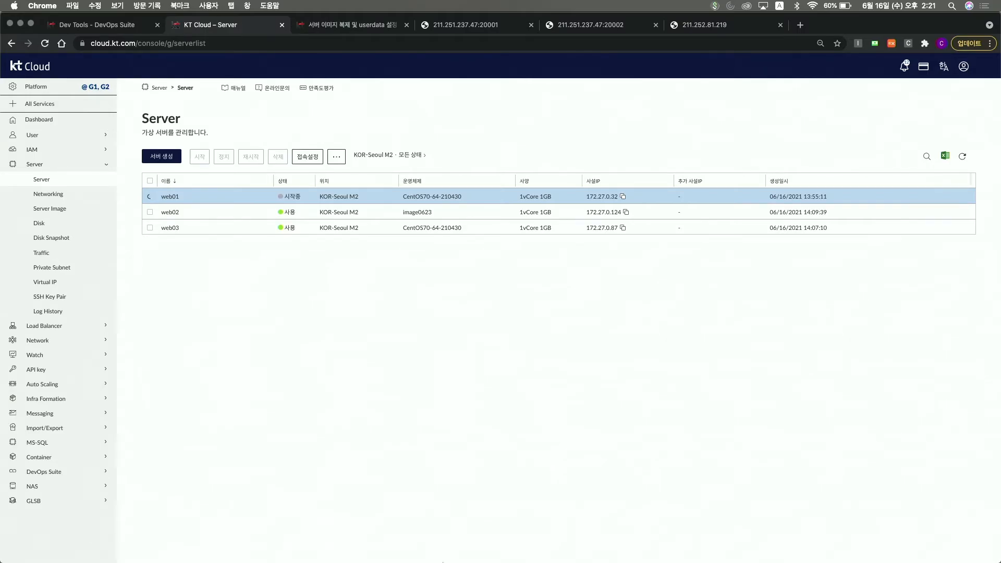
{"action": "left_click", "coordinate": [458, 537]}
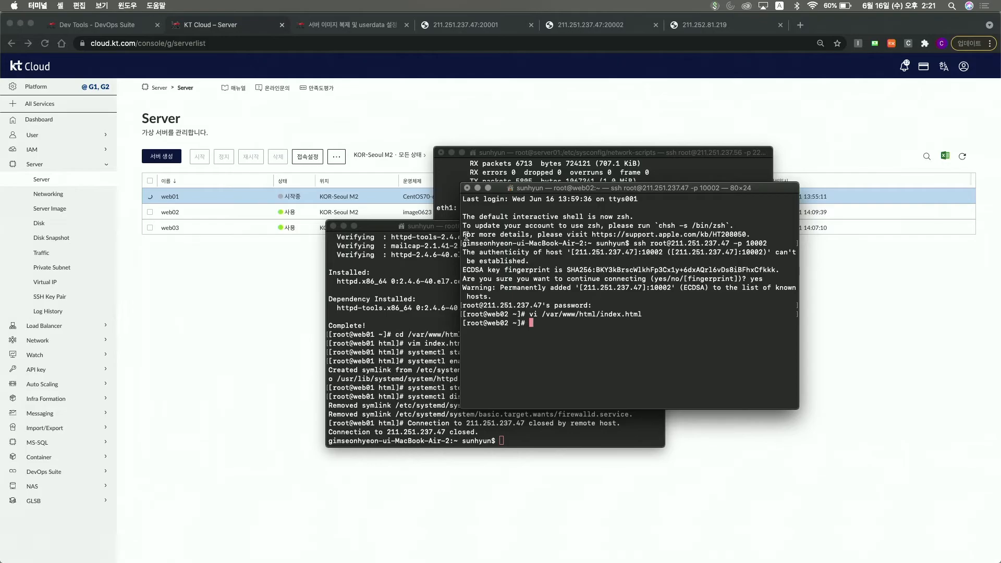
Delete /var/www/html/index.html on web02 with rm -f
{"action": "left_click", "coordinate": [344, 226]}
{"action": "left_click", "coordinate": [450, 153]}
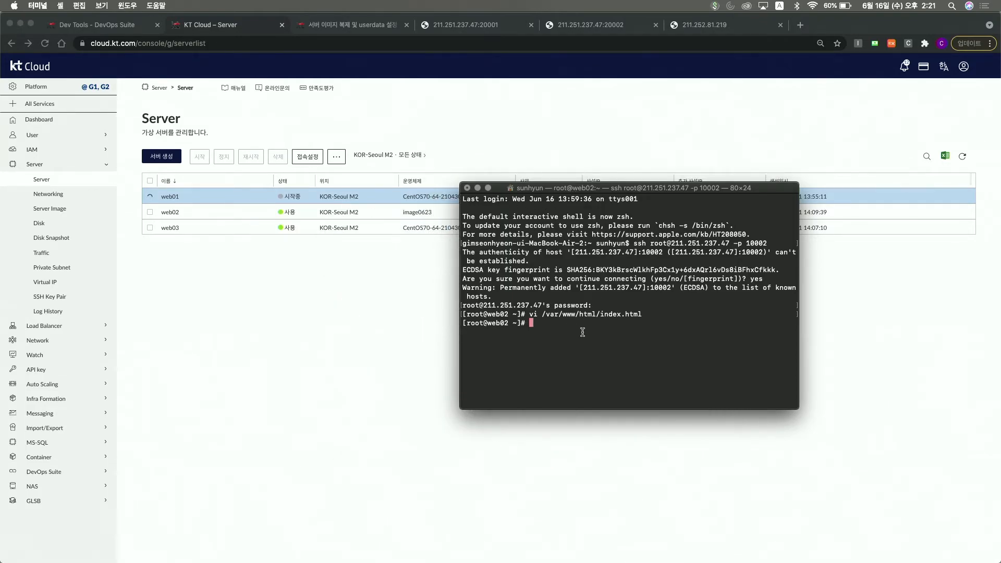
{"action": "type", "text": "rm -f /var/www/html/index.html"}
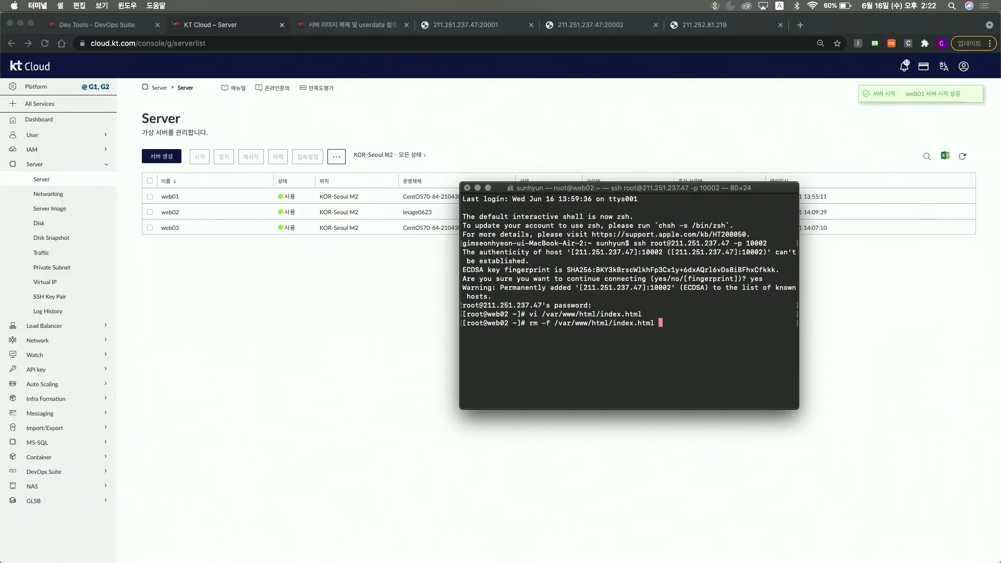
{"action": "key", "text": "Return"}
Check lbtest0623's applied servers twice until both web01 and web02 report UP
{"action": "left_click", "coordinate": [272, 334]}
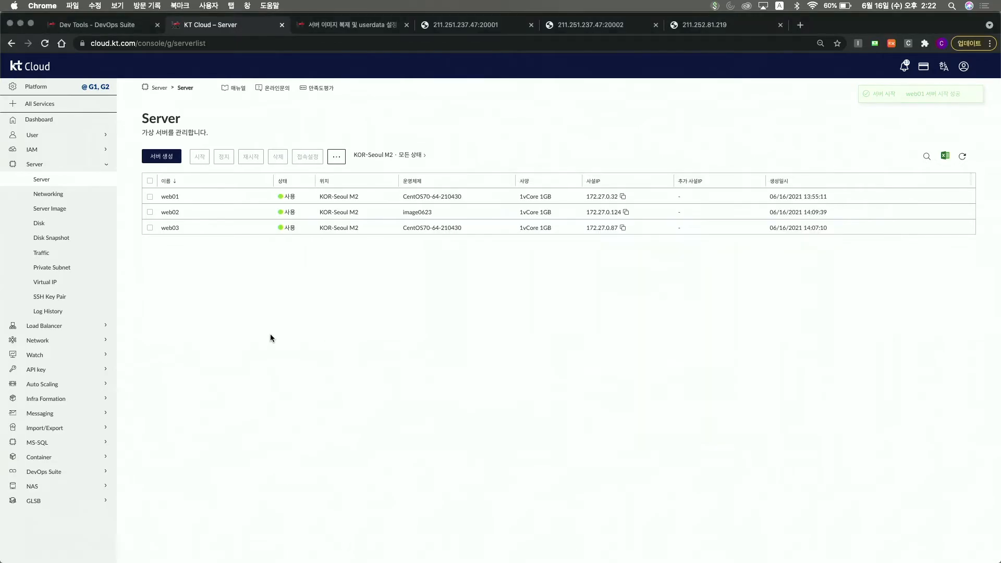
{"action": "left_click", "coordinate": [68, 326]}
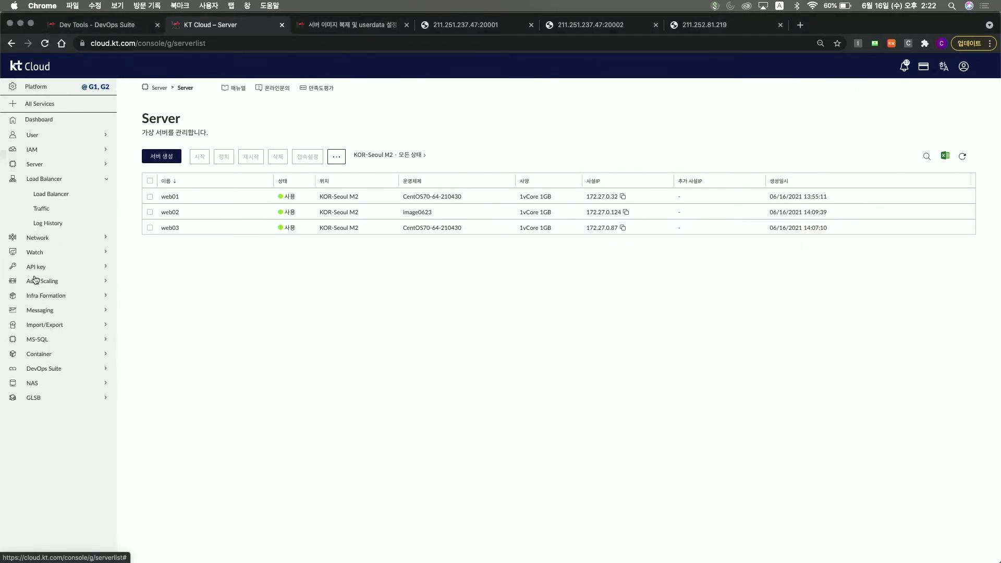
{"action": "left_click", "coordinate": [50, 193]}
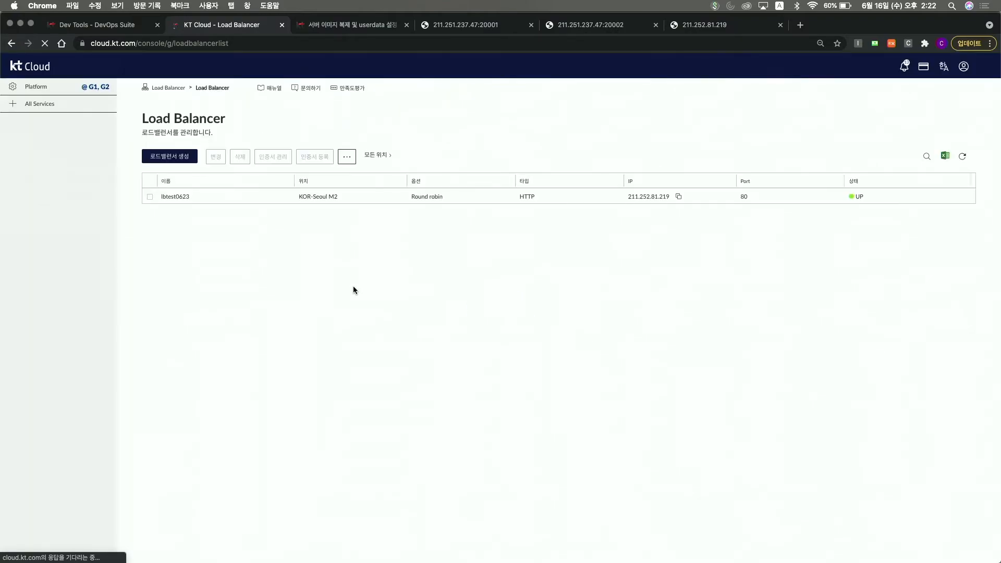
{"action": "left_click", "coordinate": [151, 197]}
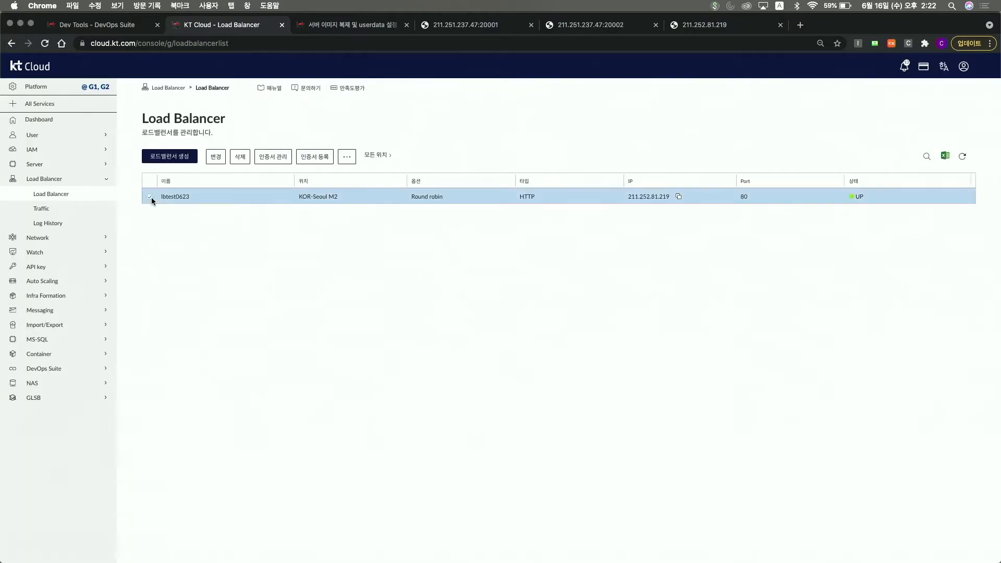
{"action": "left_click", "coordinate": [345, 157]}
{"action": "left_click", "coordinate": [347, 189]}
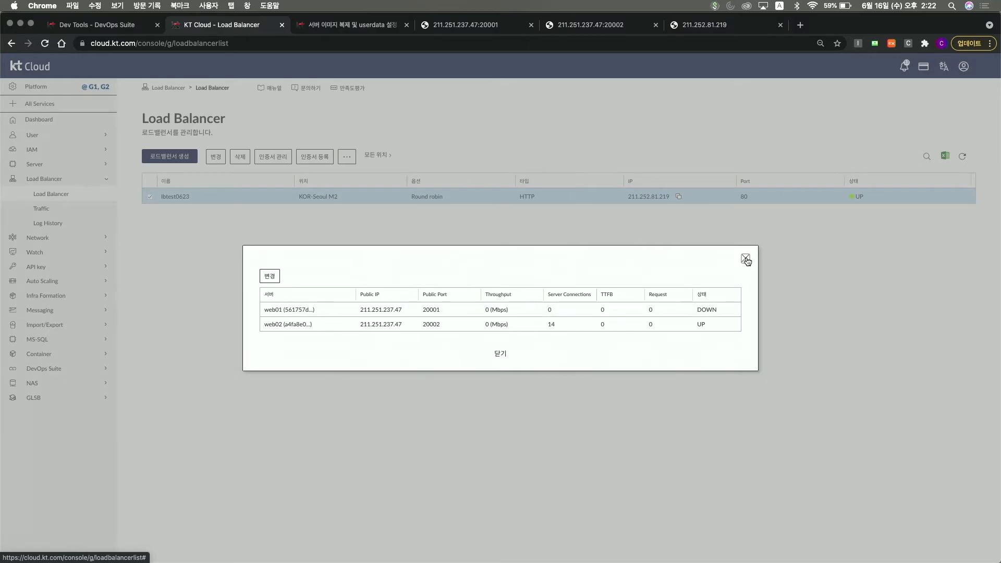
{"action": "left_click", "coordinate": [745, 260]}
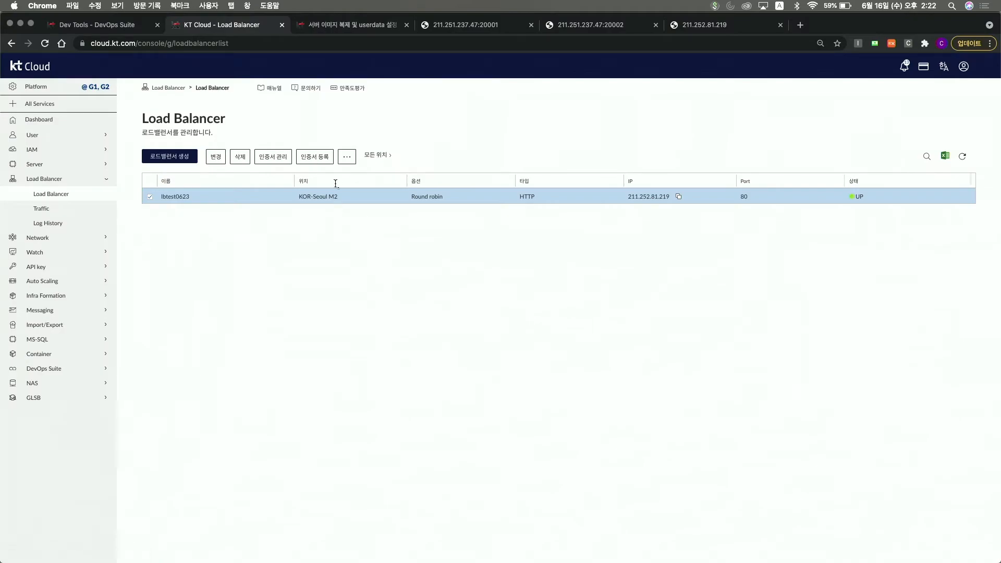
{"action": "left_click", "coordinate": [346, 157]}
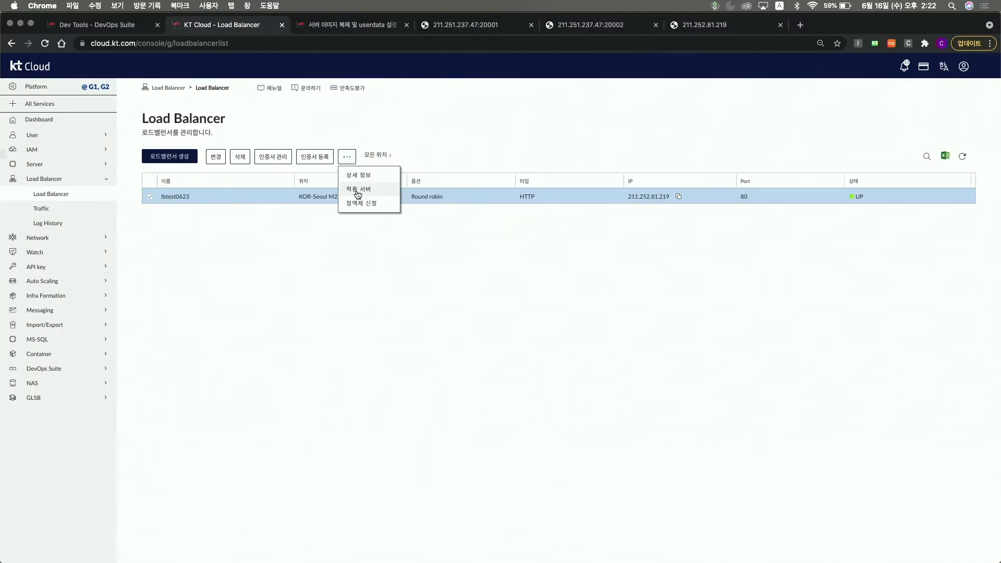
{"action": "left_click", "coordinate": [358, 193]}
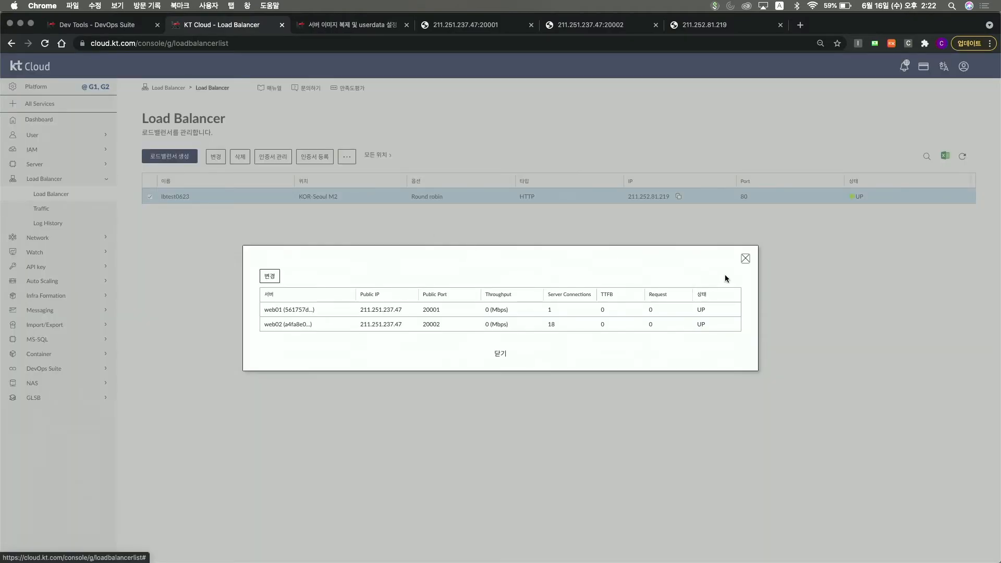
{"action": "left_click", "coordinate": [748, 263]}
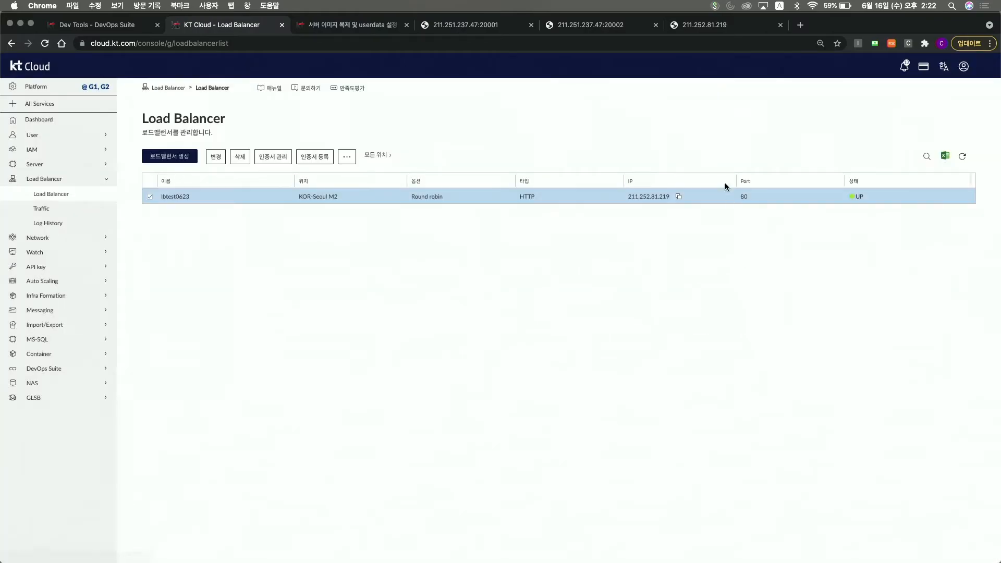
Reload 211.252.81.219 three times, getting web02, web01, then the Apache 'Testing 123..' page
{"action": "left_click", "coordinate": [707, 24]}
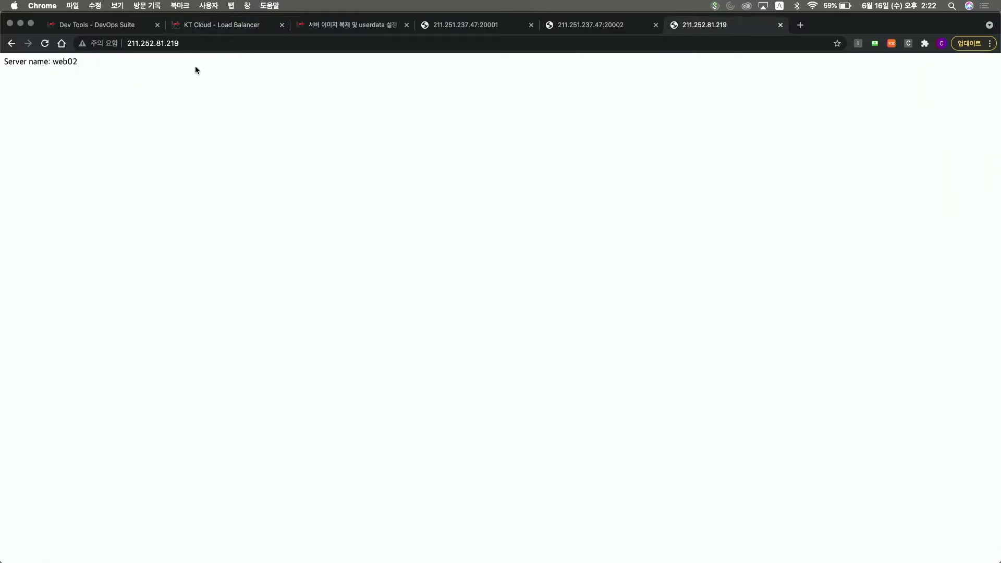
{"action": "key", "text": "super+r"}
{"action": "key", "text": "super+r"}
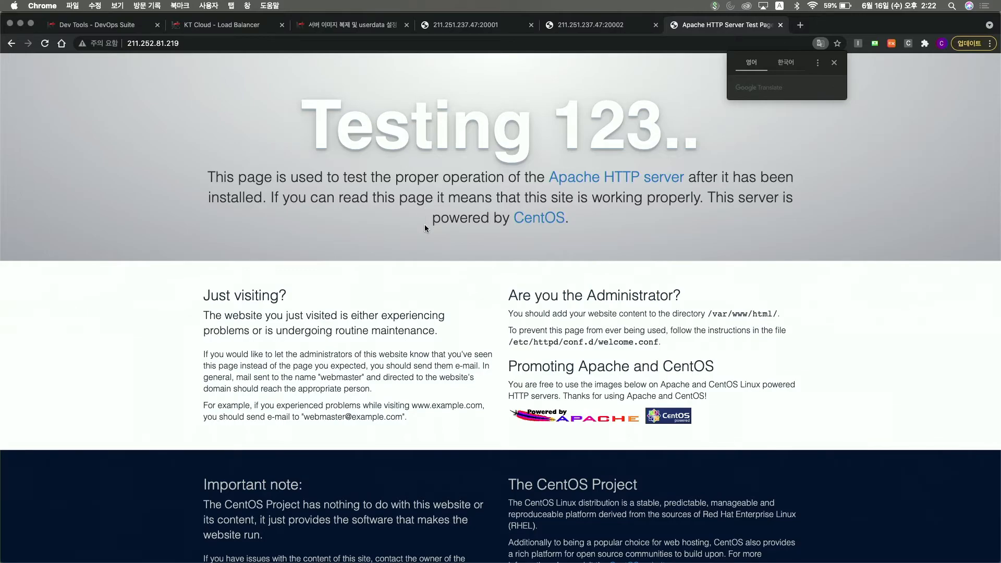
{"action": "key", "text": "super+r"}
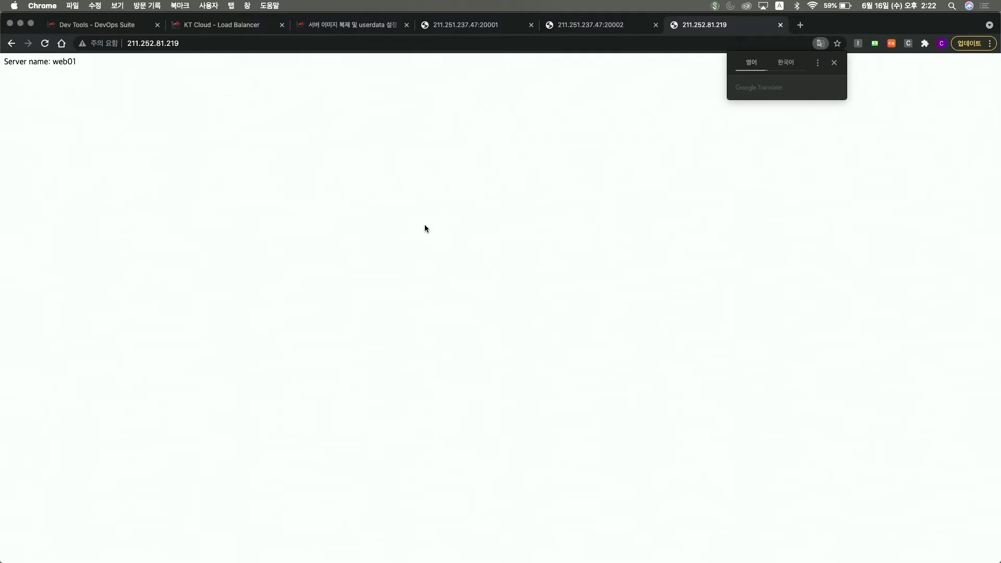
{"action": "key", "text": "super+r"}
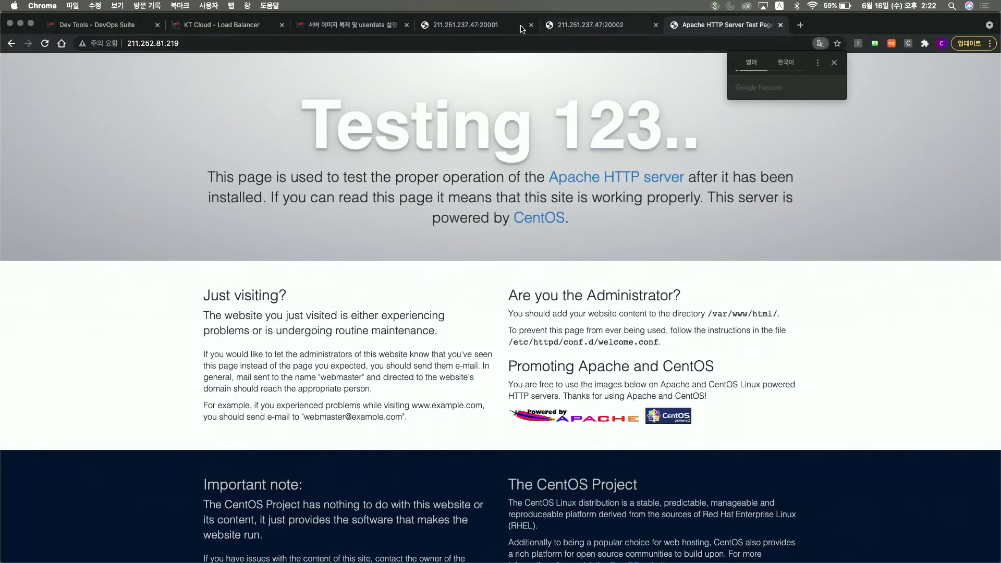
{"action": "left_click", "coordinate": [220, 26]}
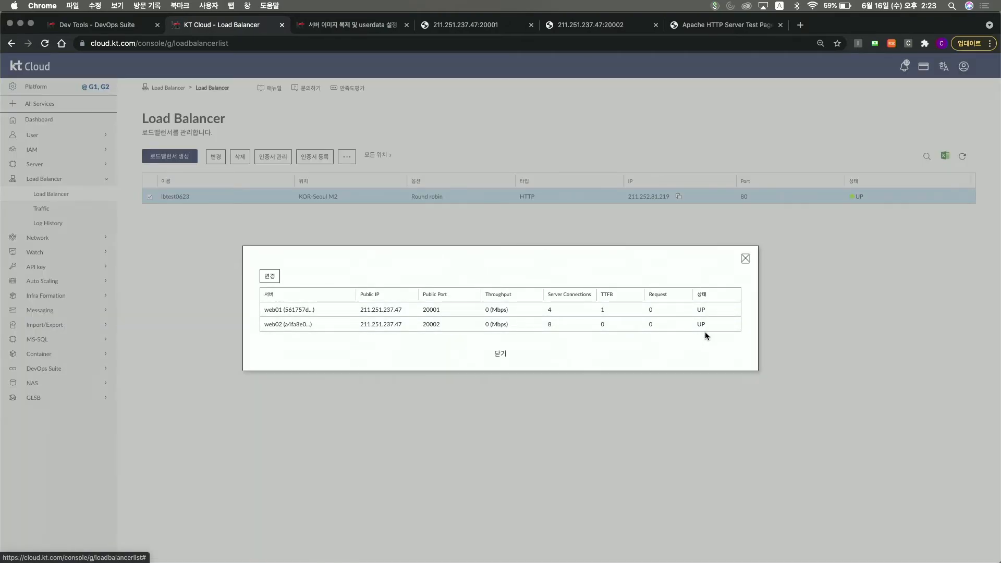
{"action": "left_click", "coordinate": [745, 259]}
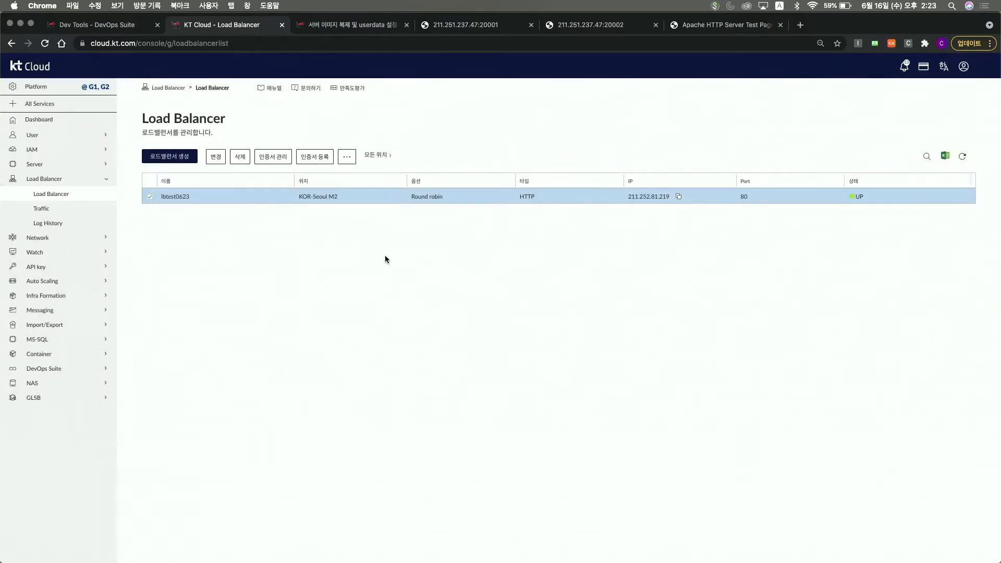
Change lbtest0623's health check to HTTP with path /index.html
{"action": "left_click", "coordinate": [216, 159]}
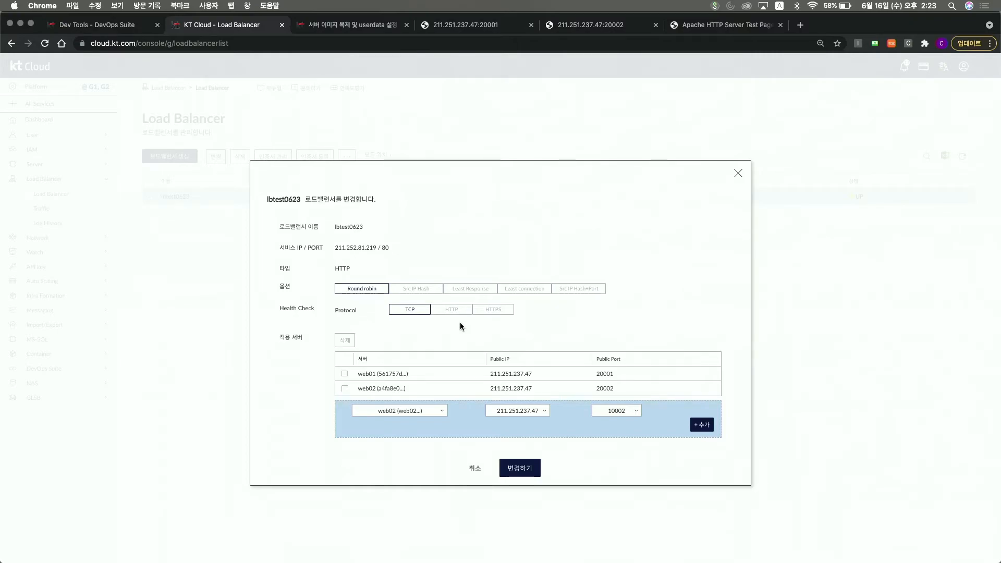
{"action": "left_click", "coordinate": [451, 311]}
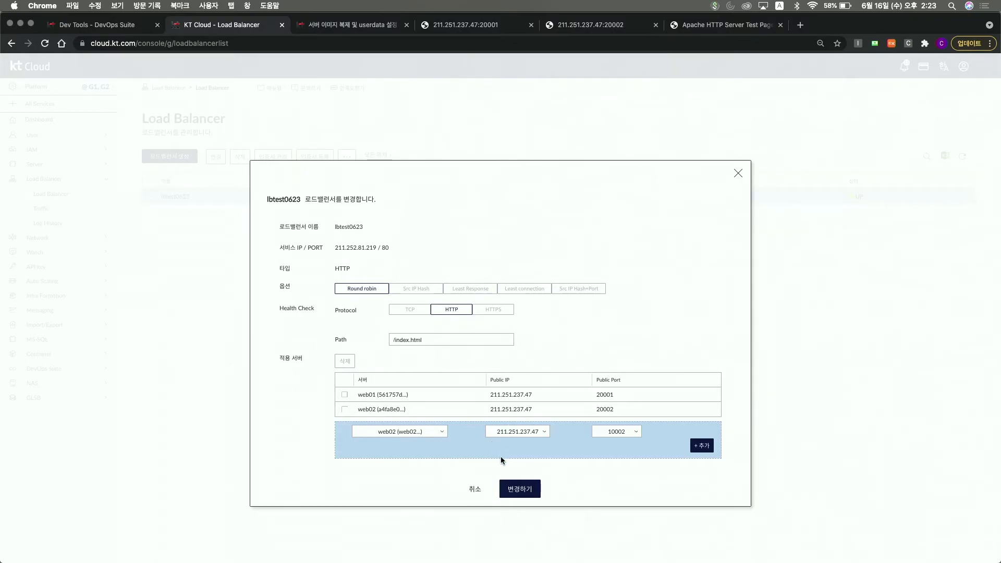
{"action": "left_click", "coordinate": [519, 490]}
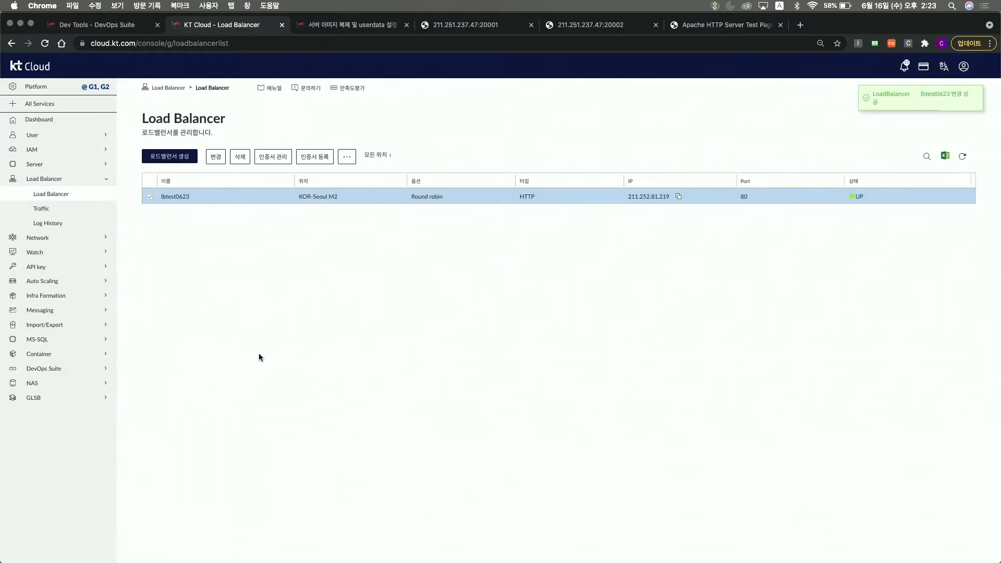
View lbtest0623's applied servers, where web02 is now DOWN and web01 UP
{"action": "left_click", "coordinate": [347, 156]}
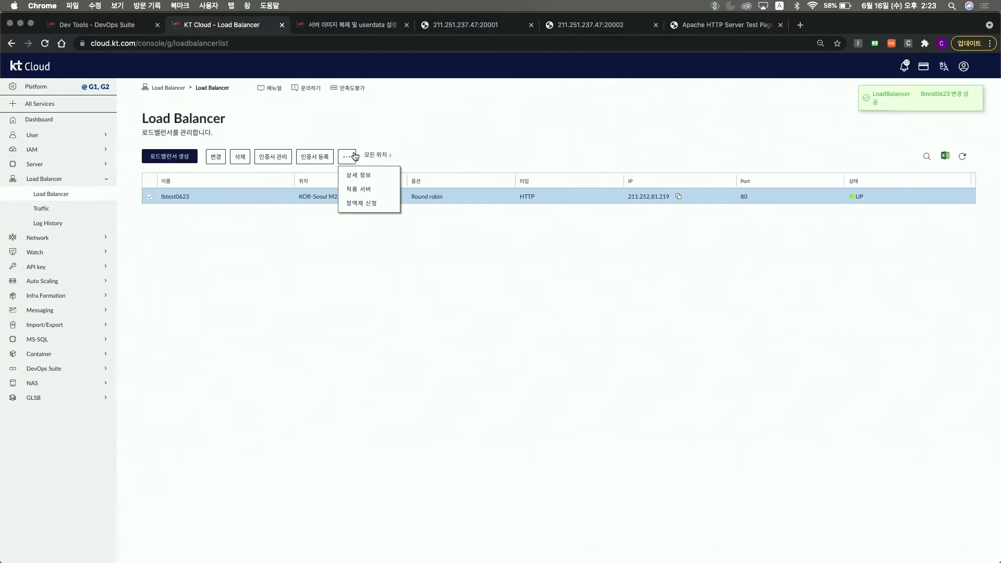
{"action": "left_click", "coordinate": [347, 190]}
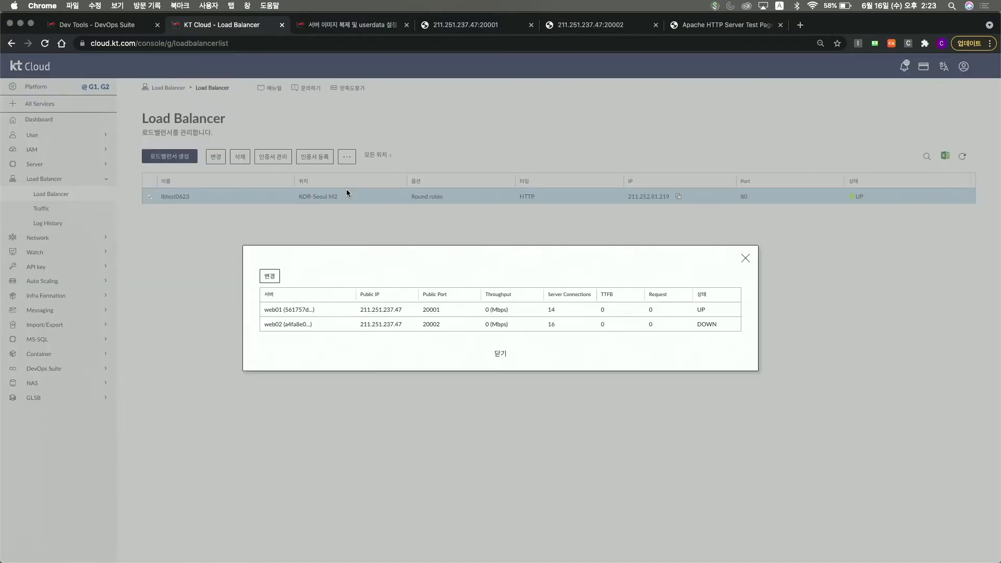
{"action": "double_click", "coordinate": [724, 324]}
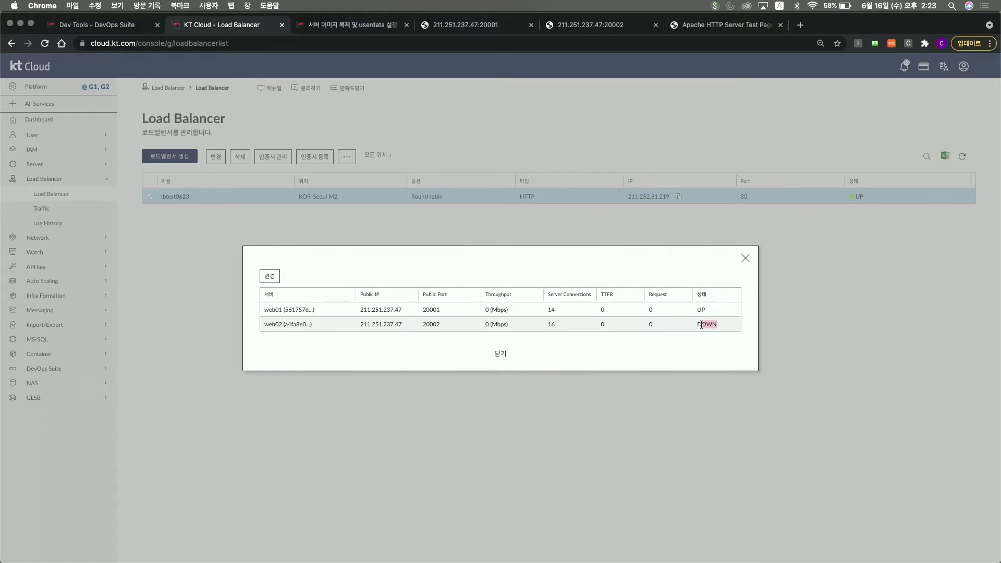
{"action": "left_click", "coordinate": [745, 258]}
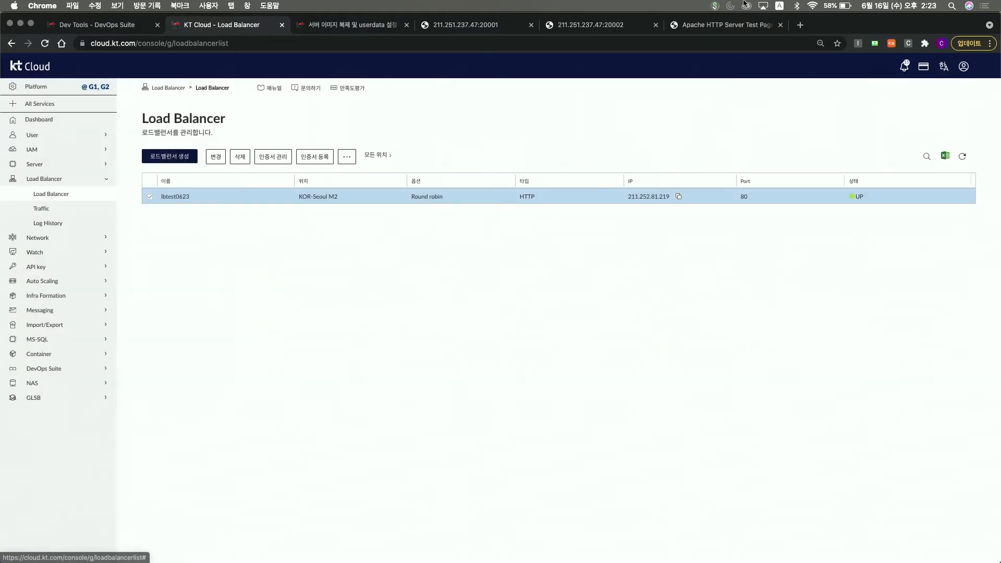
Reload 211.252.81.219 twice to confirm only web01 answers
{"action": "left_click", "coordinate": [726, 25]}
{"action": "key", "text": "super+r"}
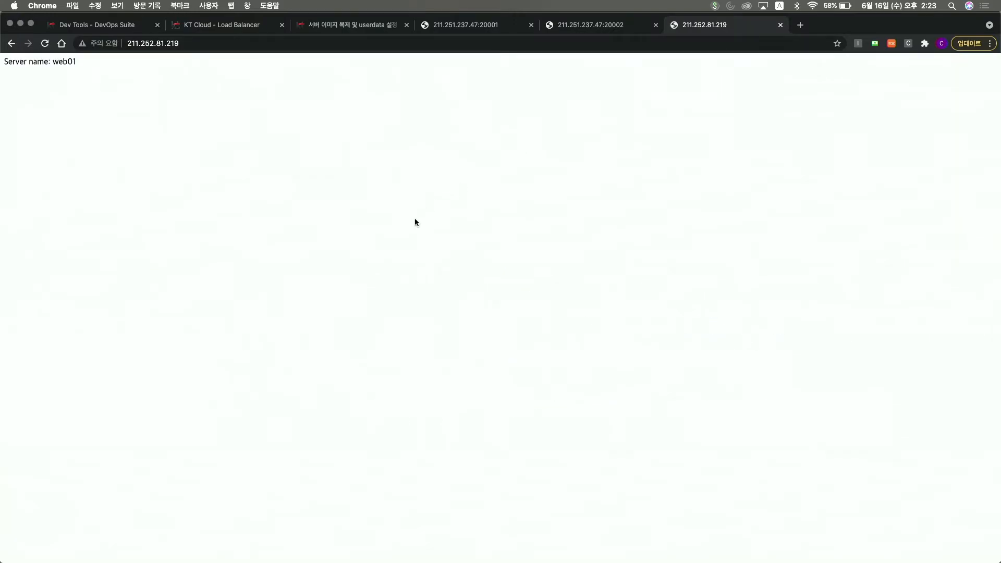
{"action": "key", "text": "super+r"}
Back in the KT Cloud console, open the Auto Scaling Launch Configuration list
{"action": "left_click", "coordinate": [240, 27]}
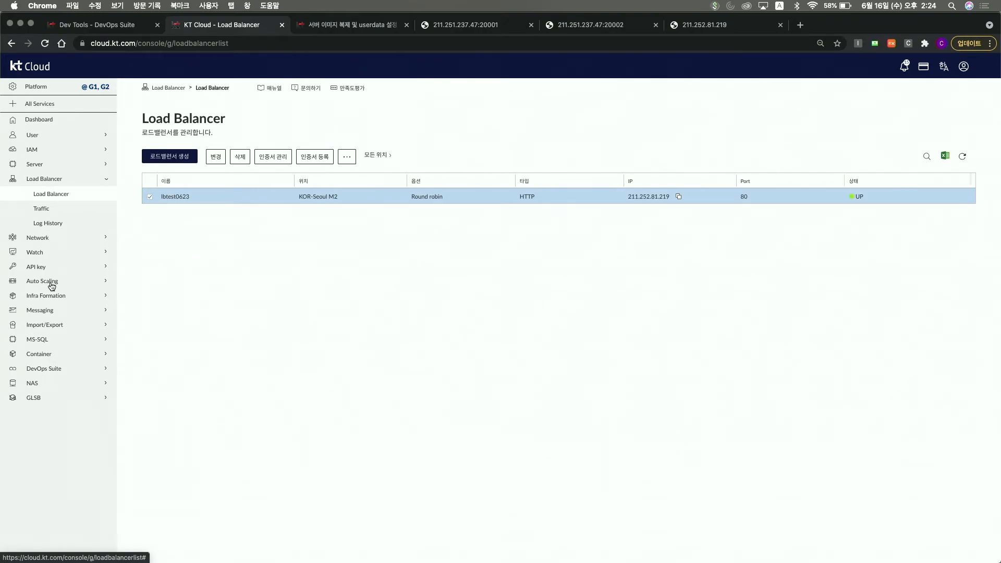
{"action": "left_click", "coordinate": [52, 283]}
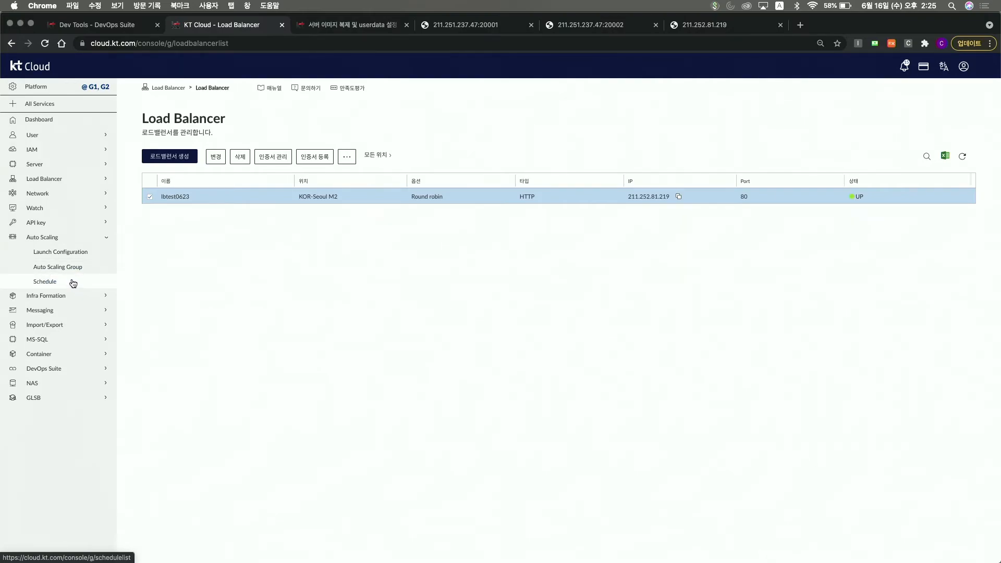
{"action": "left_click", "coordinate": [57, 253]}
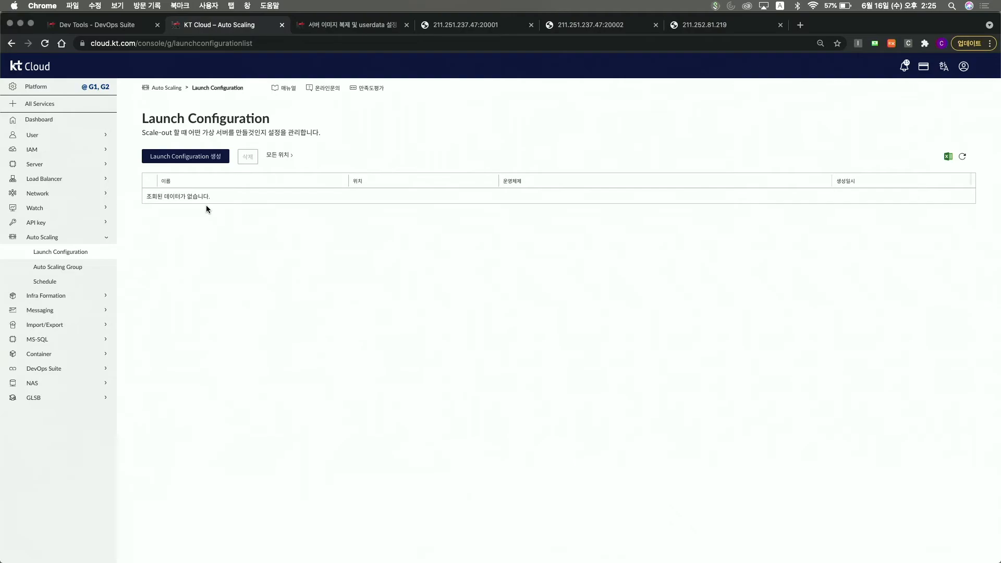
{"action": "left_click", "coordinate": [199, 158]}
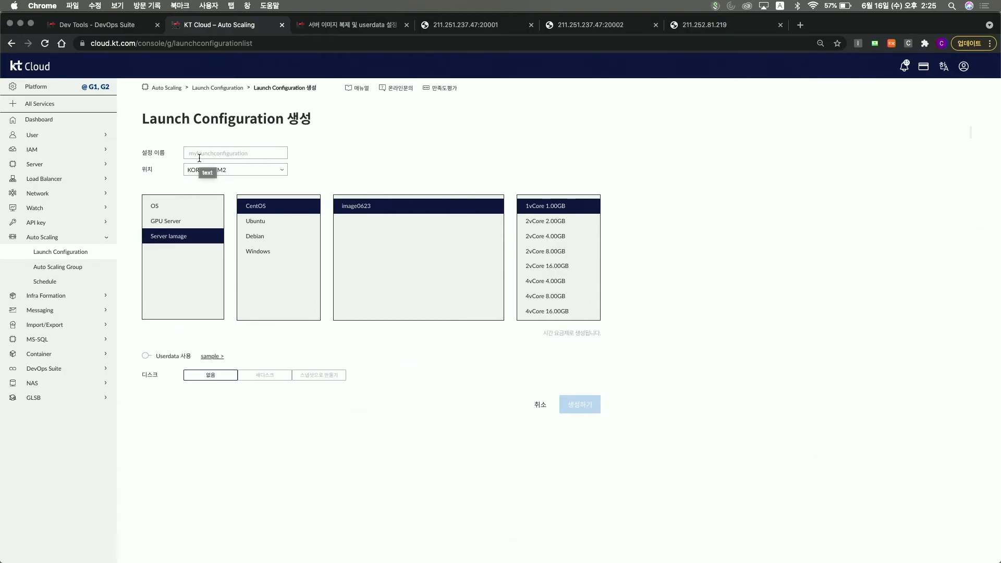
{"action": "left_click", "coordinate": [199, 154]}
{"action": "type", "text": "myla"}
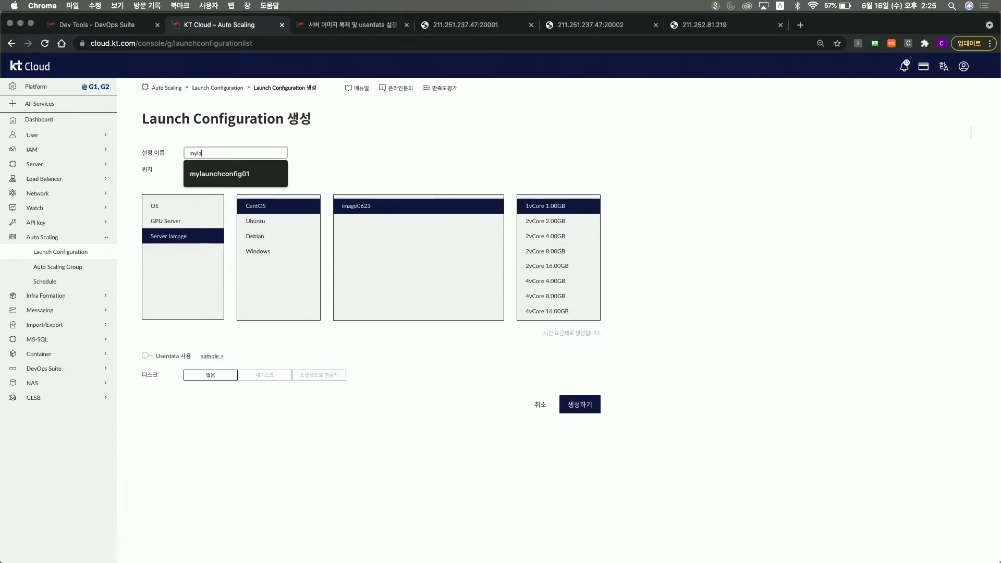
{"action": "type", "text": "unchconfig0623"}
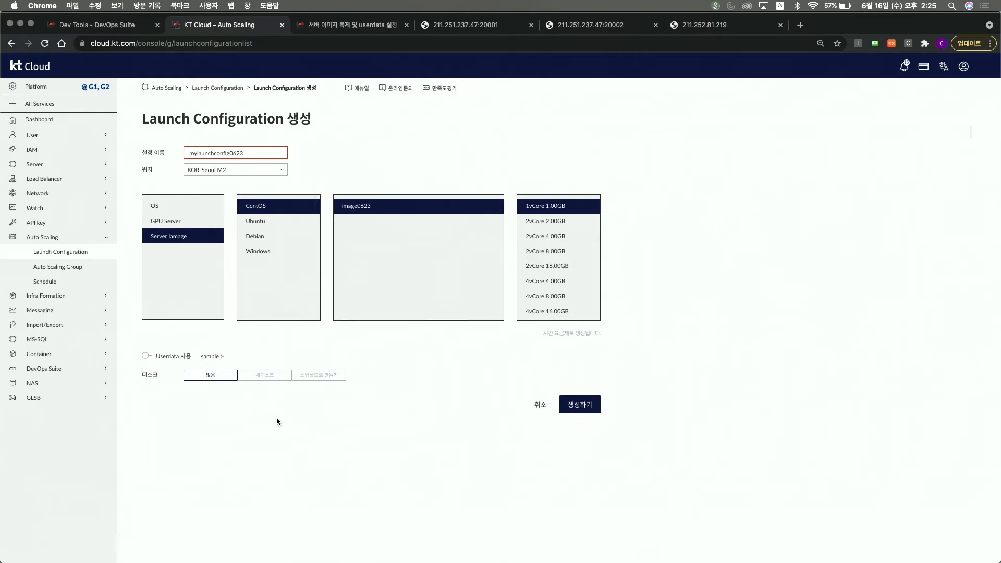
{"action": "left_click", "coordinate": [185, 209]}
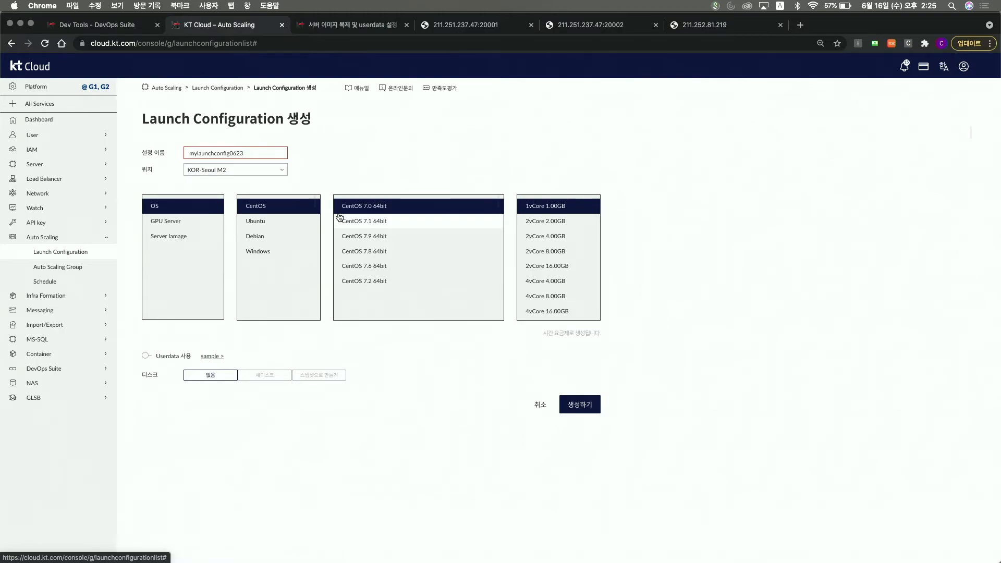
{"action": "left_click", "coordinate": [146, 356]}
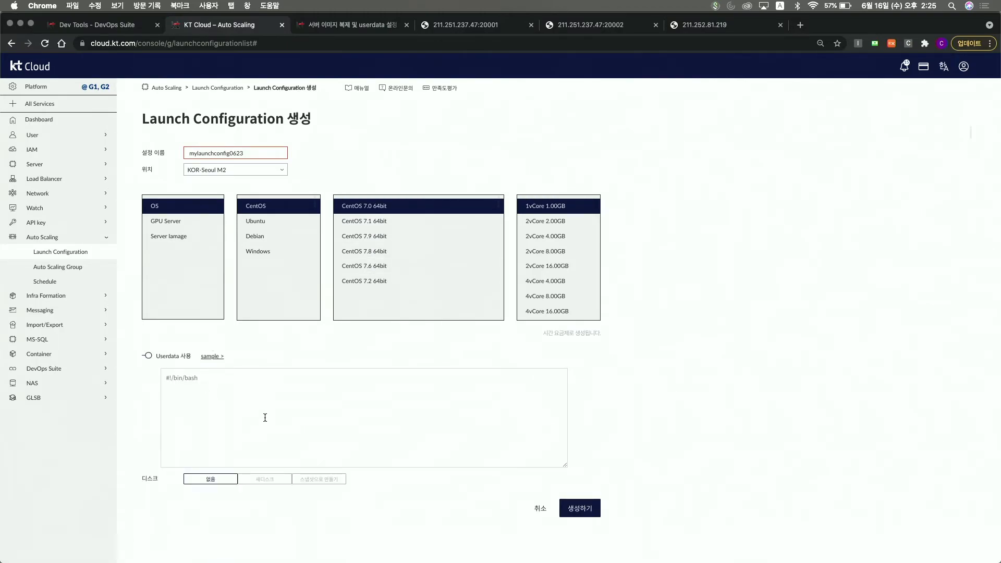
{"action": "left_click", "coordinate": [169, 238]}
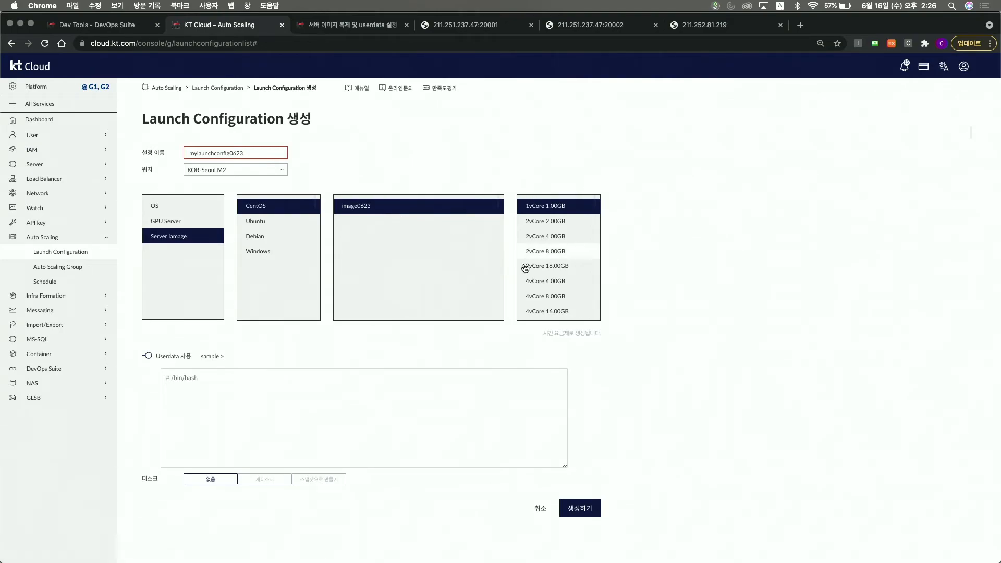
{"action": "left_click", "coordinate": [154, 357]}
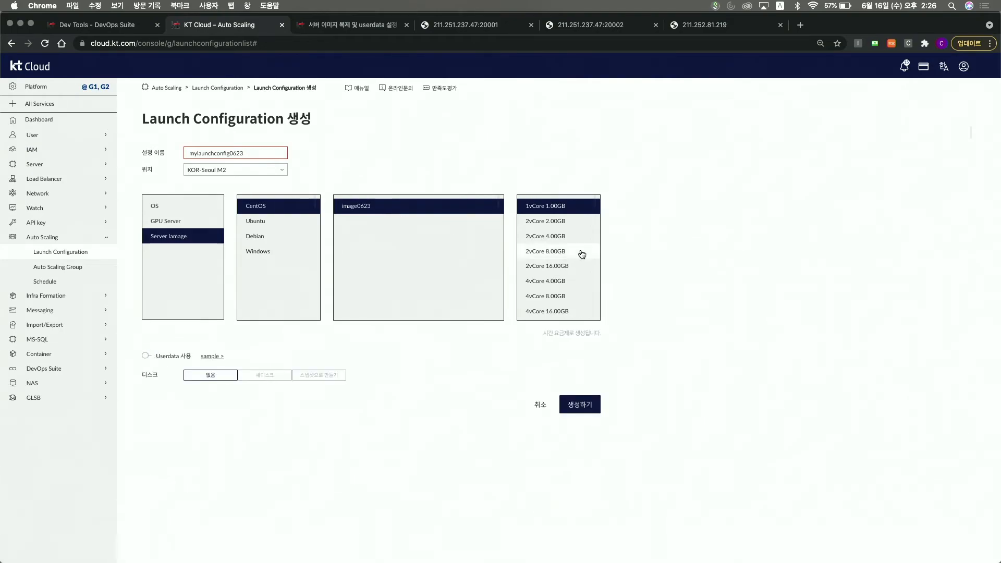
Create launch configuration mylaunchconfig0623, then bring up the empty Auto Scaling Group list
{"action": "left_click", "coordinate": [577, 409]}
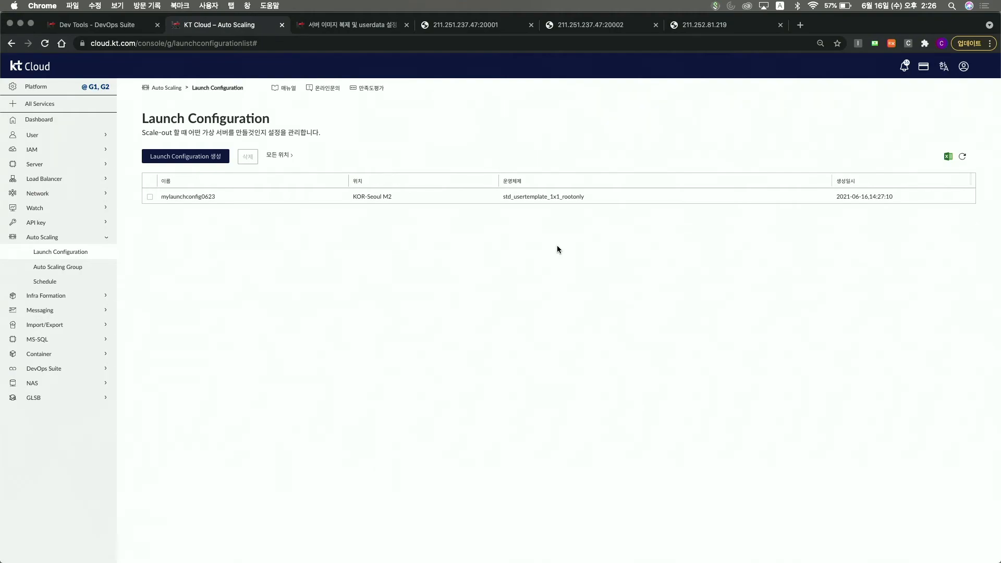
{"action": "left_click", "coordinate": [44, 269]}
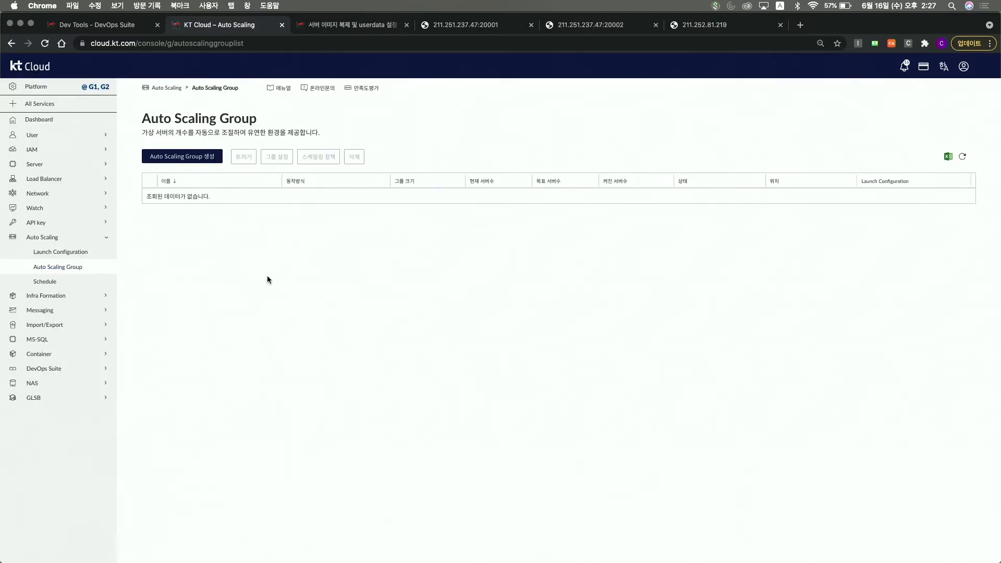
Start a new auto scaling group named myautoscale0623 located in KOR-Seoul M2
{"action": "left_click", "coordinate": [169, 157]}
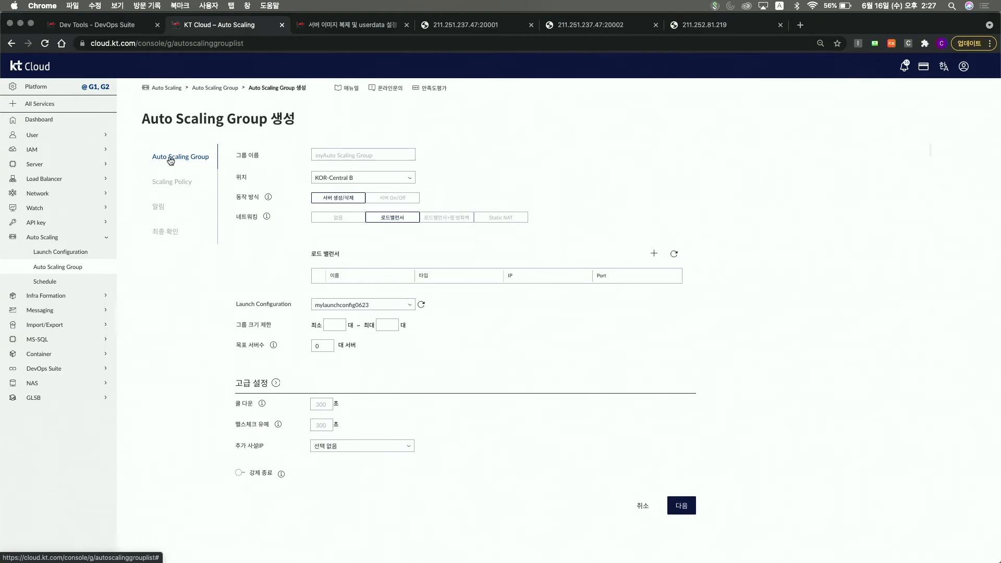
{"action": "left_click", "coordinate": [322, 154]}
{"action": "type", "text": "myau"}
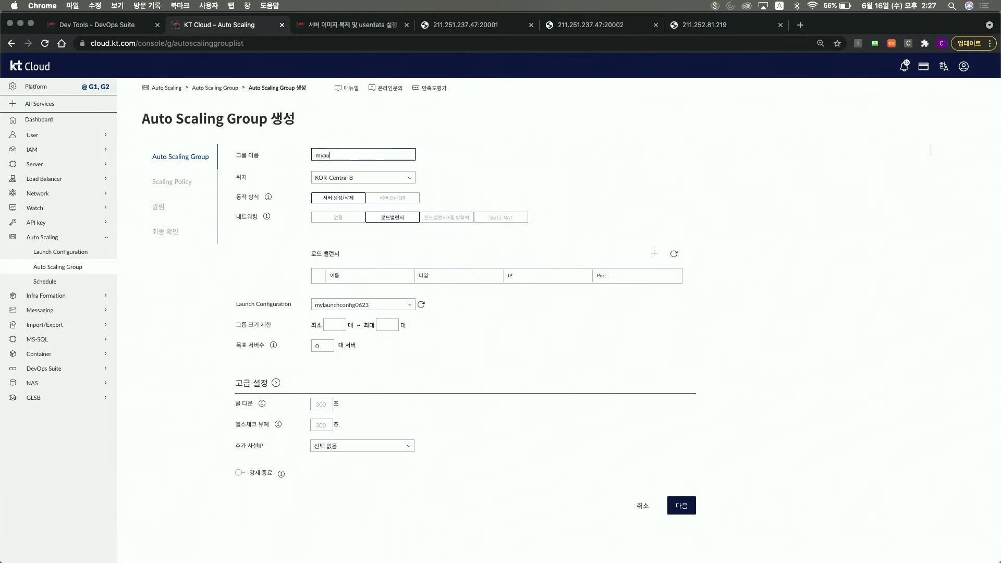
{"action": "type", "text": "toscale0623"}
{"action": "left_click", "coordinate": [377, 178]}
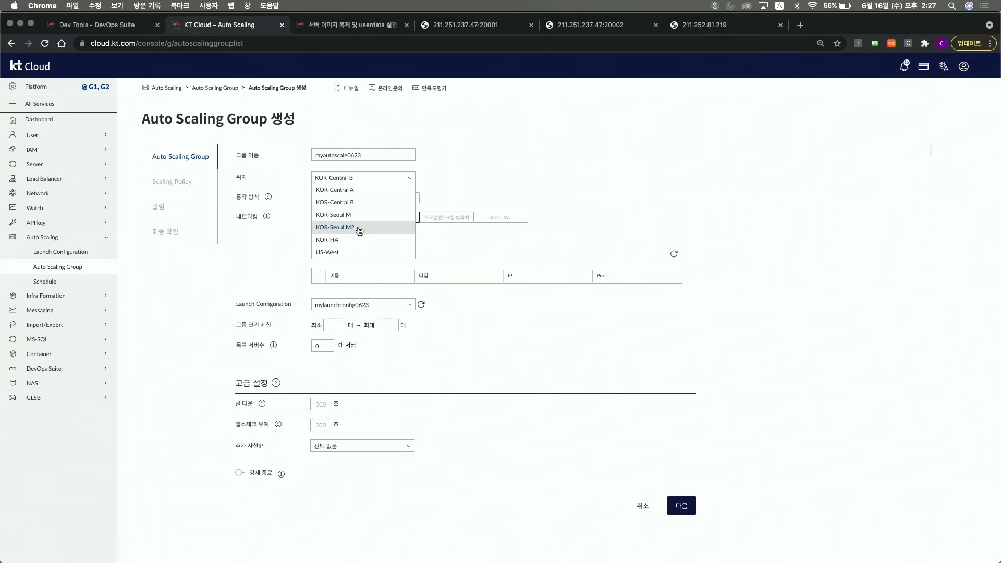
{"action": "left_click", "coordinate": [359, 231]}
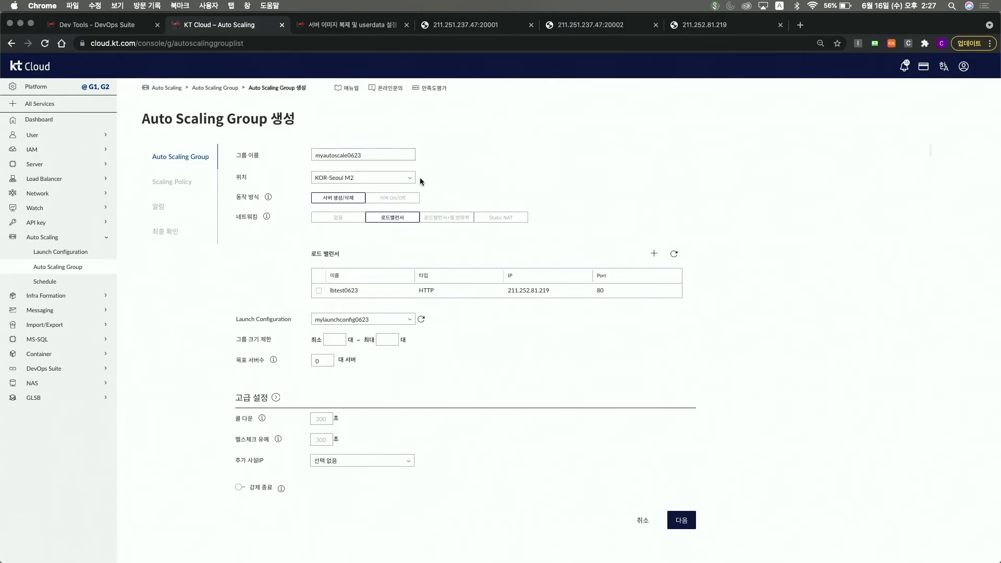
Attach load balancer lbtest0623 with public IP 211.251.237.47 and select the private port field
{"action": "mouse_move", "coordinate": [269, 196]}
{"action": "mouse_move", "coordinate": [266, 217]}
{"action": "left_click", "coordinate": [319, 291]}
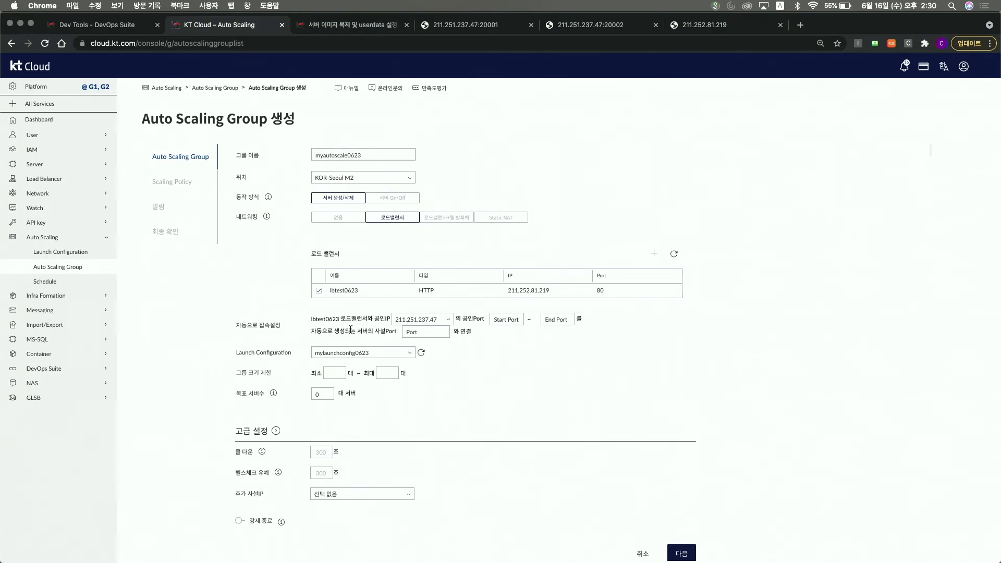
{"action": "left_click", "coordinate": [448, 326]}
{"action": "left_click", "coordinate": [411, 331]}
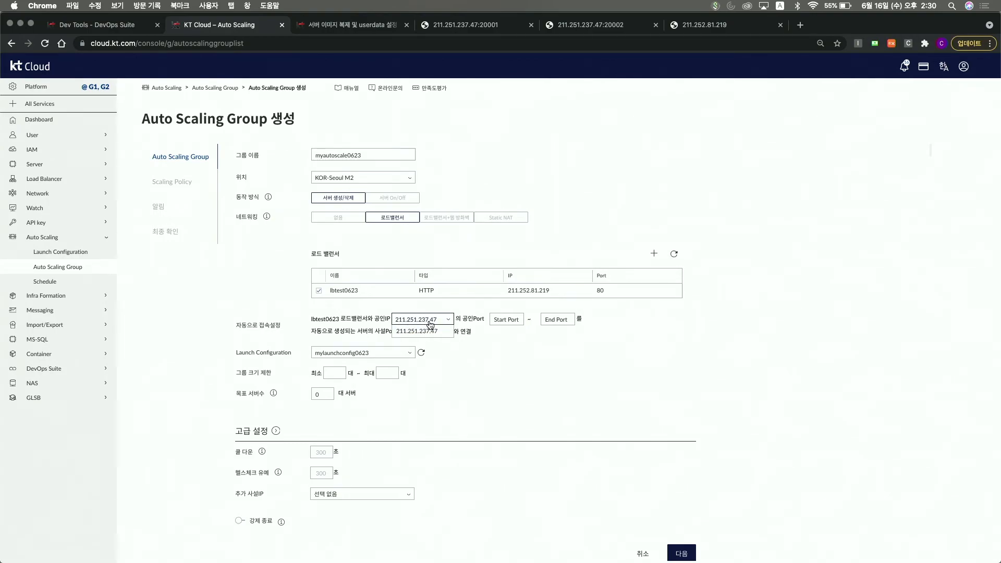
{"action": "left_click", "coordinate": [446, 323]}
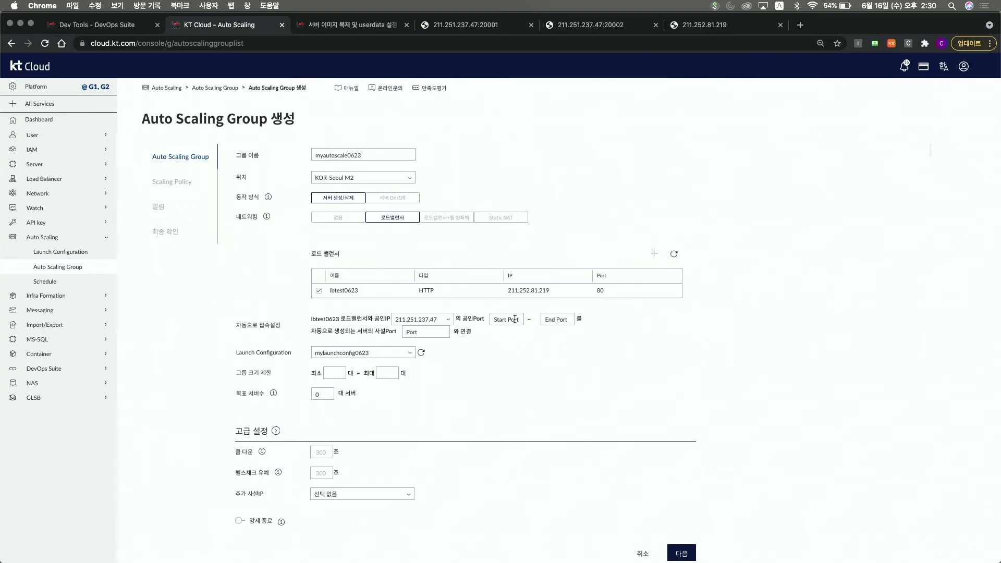
{"action": "left_click", "coordinate": [436, 336]}
Try load balancer plus web firewall and Static NAT networking, then settle on none
{"action": "left_click", "coordinate": [439, 219]}
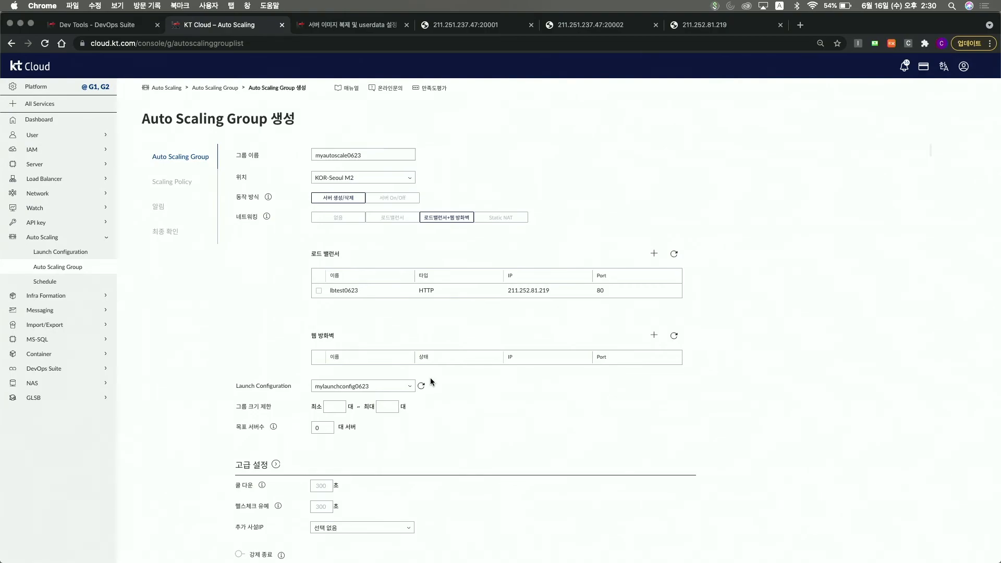
{"action": "left_click", "coordinate": [486, 221]}
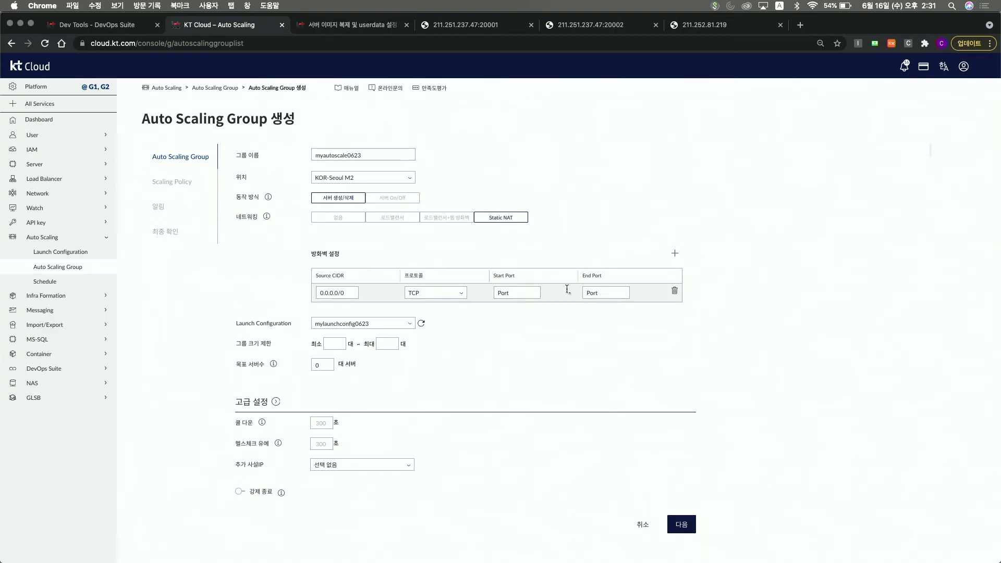
{"action": "left_click", "coordinate": [345, 223]}
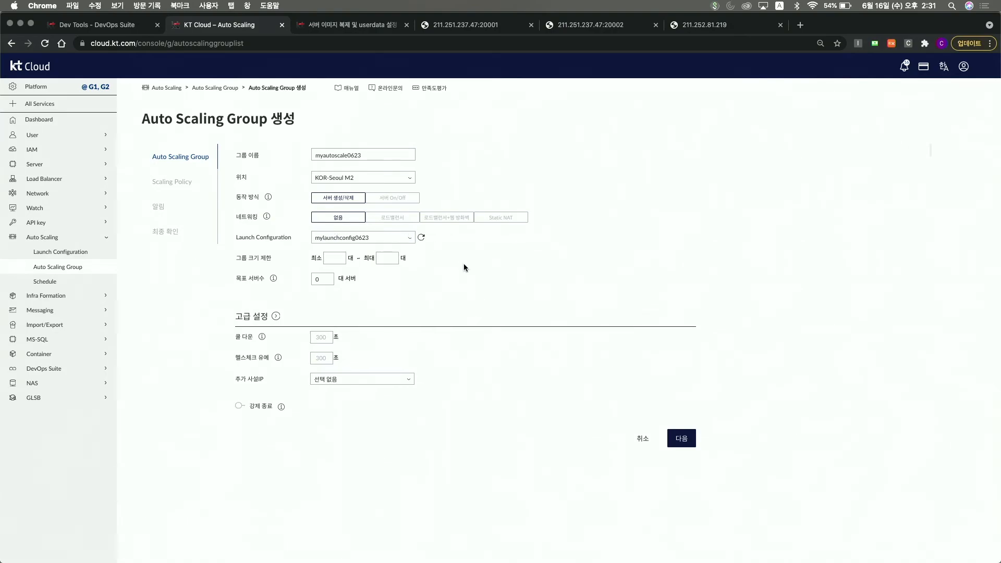
Keep launch configuration mylaunchconfig0623 with minimum size 0, maximum 10 and target 0 servers
{"action": "left_click", "coordinate": [402, 243]}
{"action": "left_click", "coordinate": [398, 251]}
{"action": "left_click", "coordinate": [327, 260]}
{"action": "type", "text": "0"}
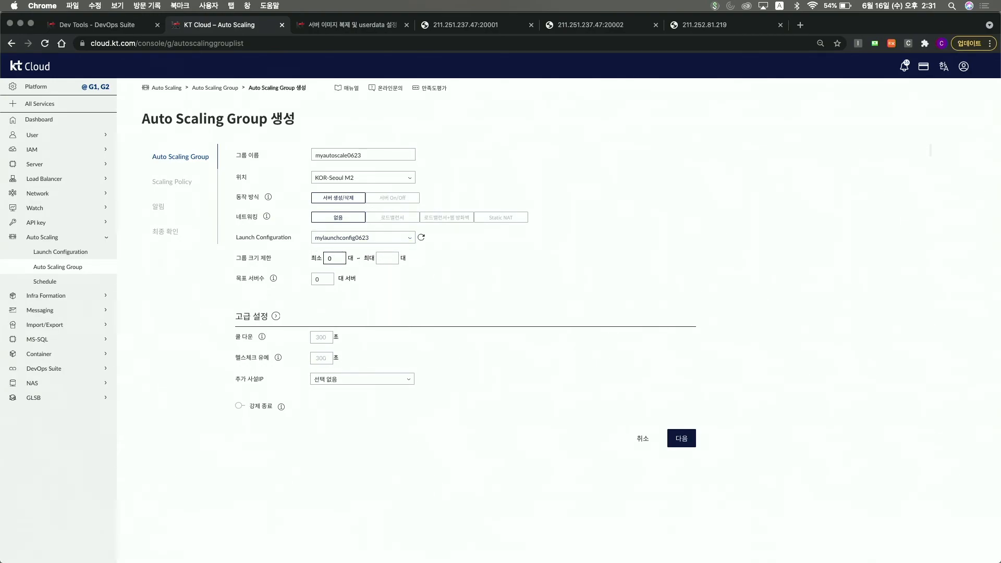
{"action": "left_click", "coordinate": [391, 257]}
{"action": "type", "text": "10"}
{"action": "left_click", "coordinate": [329, 282]}
{"action": "left_click", "coordinate": [334, 258]}
{"action": "type", "text": "1"}
{"action": "key", "text": "BackSpace"}
{"action": "type", "text": "0"}
Set cooldown and health-check grace to 300 seconds, with no additional private IP
{"action": "left_click", "coordinate": [321, 337]}
{"action": "type", "text": "300"}
{"action": "left_click", "coordinate": [321, 358]}
{"action": "type", "text": "300"}
{"action": "left_click", "coordinate": [388, 380]}
{"action": "left_click", "coordinate": [388, 391]}
On the Scaling Policy step, make scale-out add 2 servers and scale-in remove 1
{"action": "left_click", "coordinate": [683, 440]}
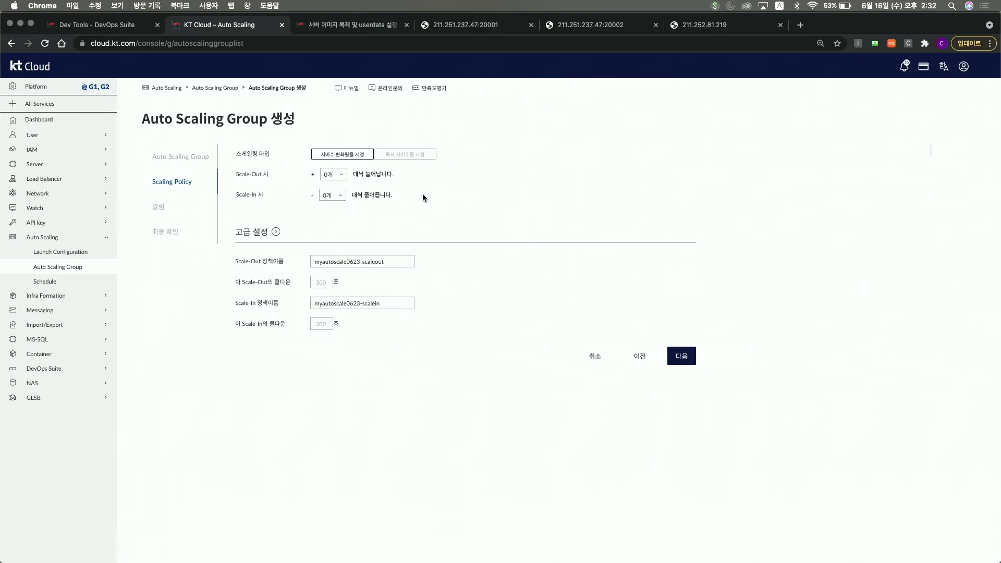
{"action": "left_click", "coordinate": [333, 174]}
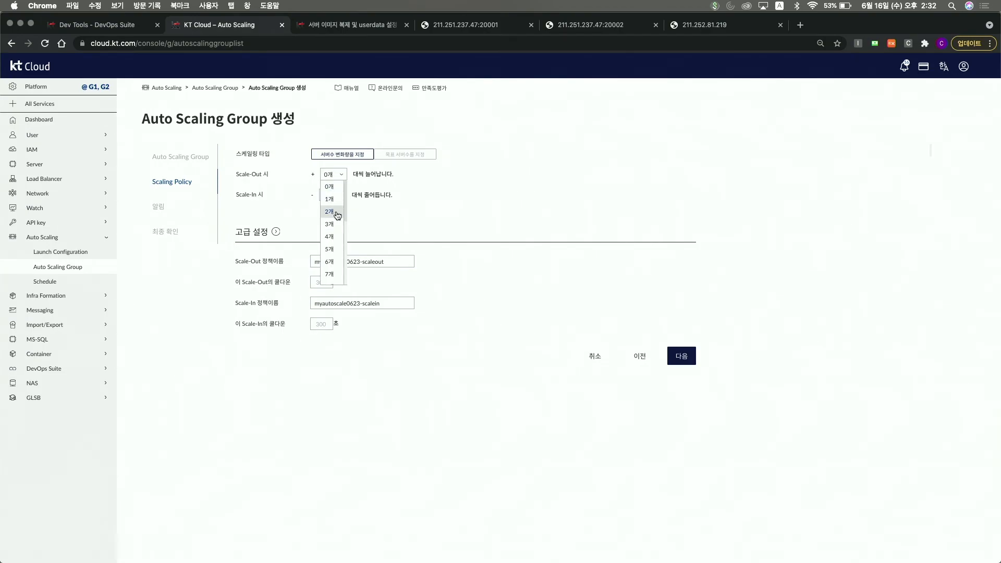
{"action": "left_click", "coordinate": [337, 215]}
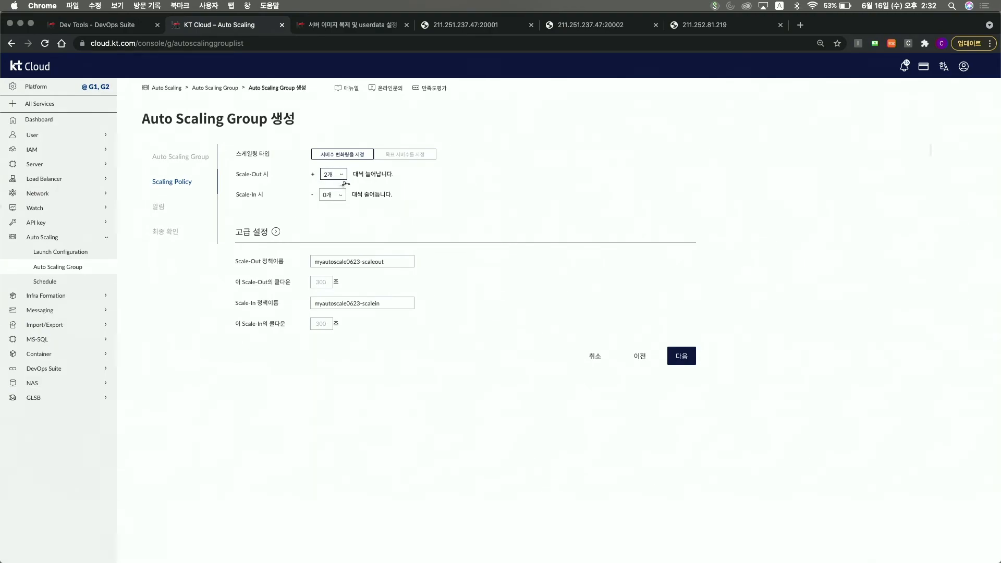
{"action": "left_click", "coordinate": [337, 196]}
{"action": "left_click", "coordinate": [328, 220]}
Try scale-out target server counts of 4 and 6, then revert to the server-count-change policy
{"action": "left_click", "coordinate": [423, 158]}
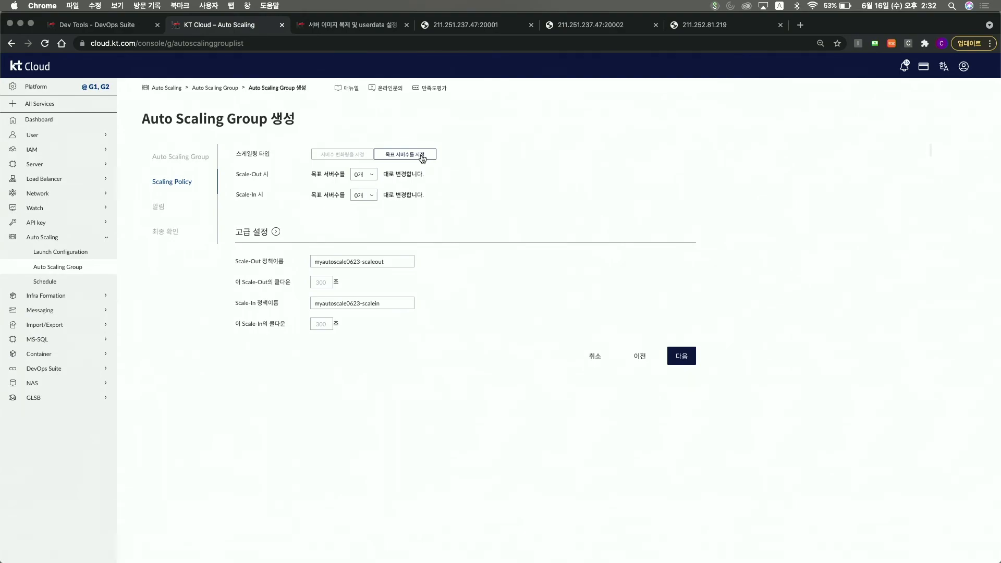
{"action": "left_click", "coordinate": [372, 177]}
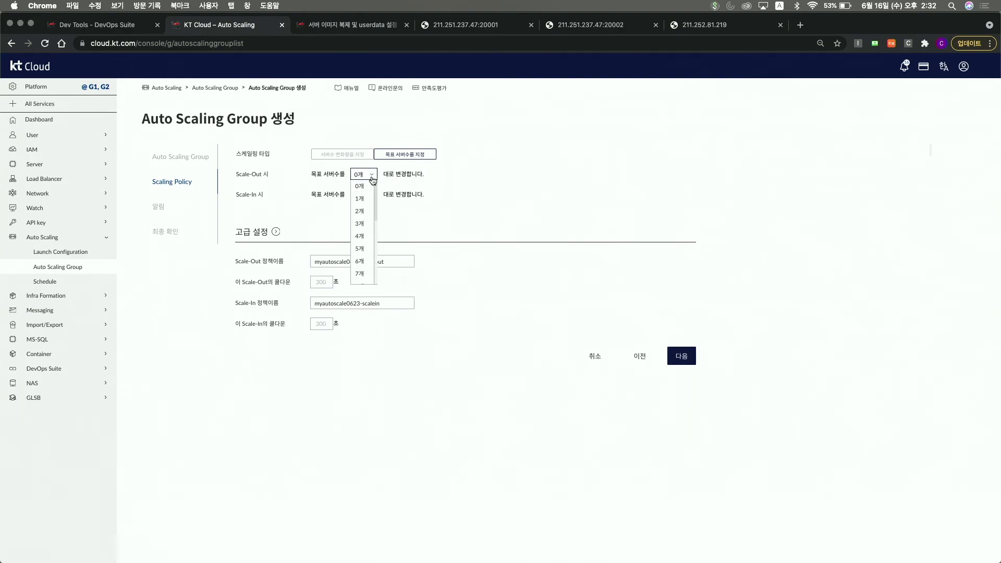
{"action": "left_click", "coordinate": [360, 237]}
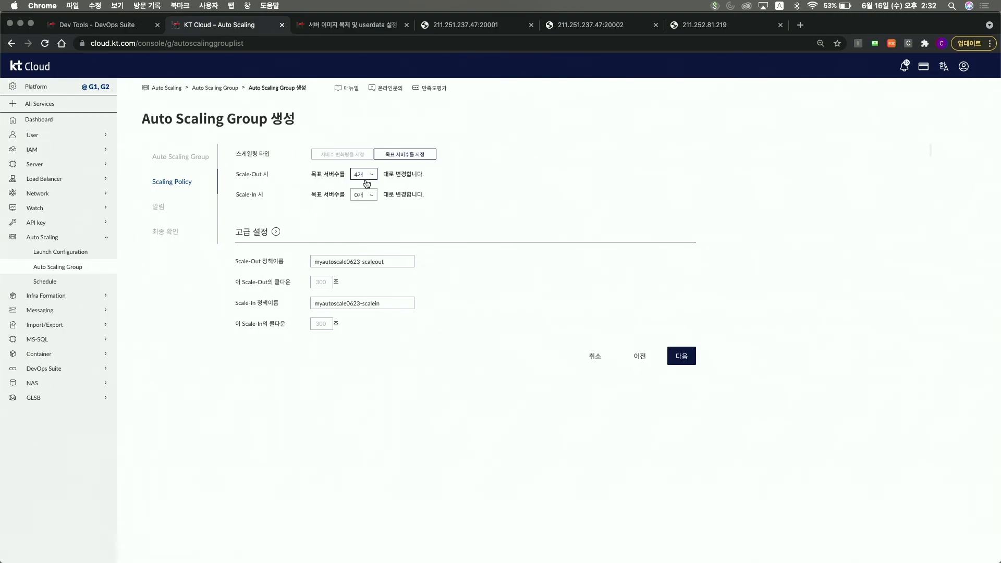
{"action": "left_click", "coordinate": [342, 154]}
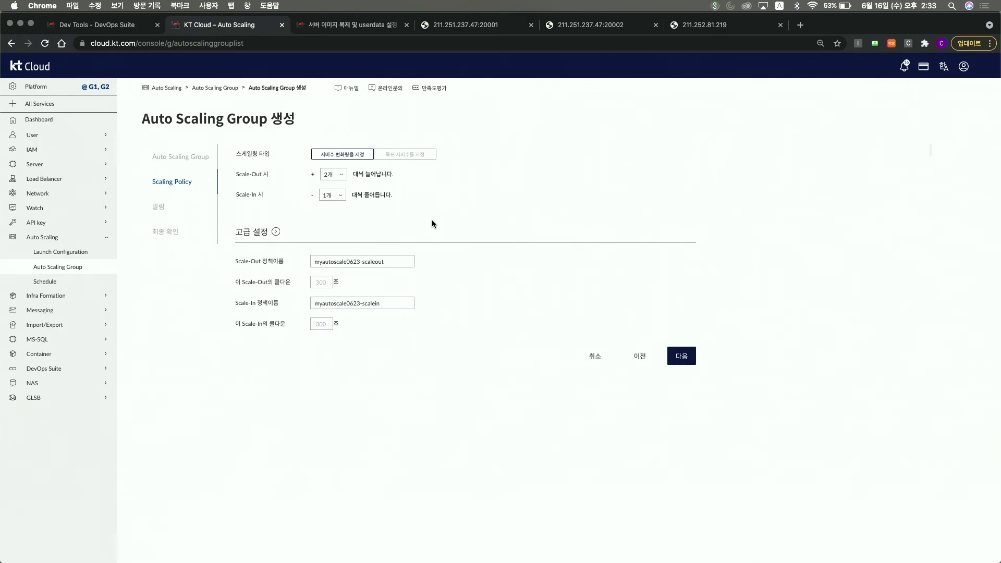
{"action": "left_click", "coordinate": [397, 162]}
{"action": "left_click", "coordinate": [364, 174]}
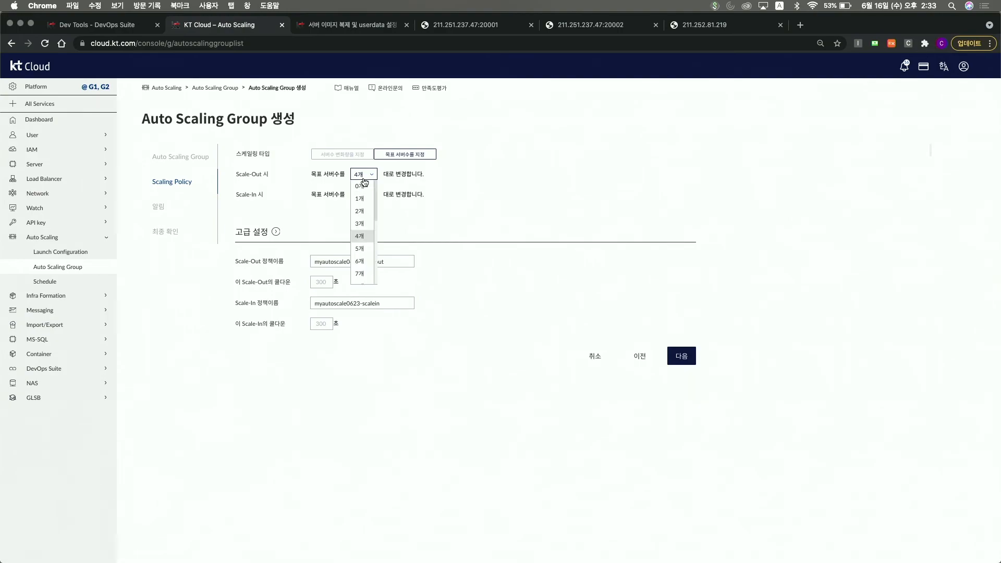
{"action": "left_click", "coordinate": [365, 262]}
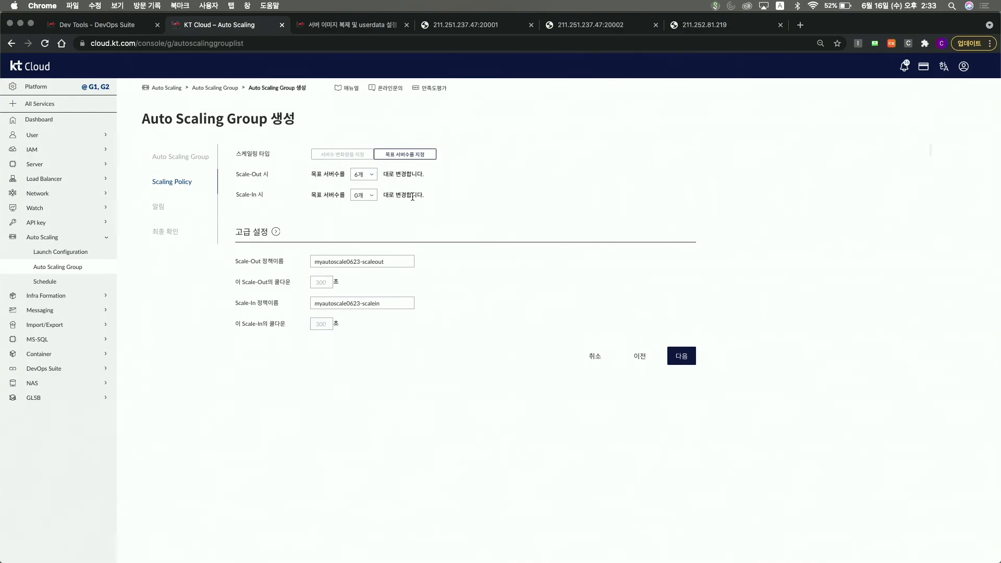
{"action": "left_click", "coordinate": [361, 156]}
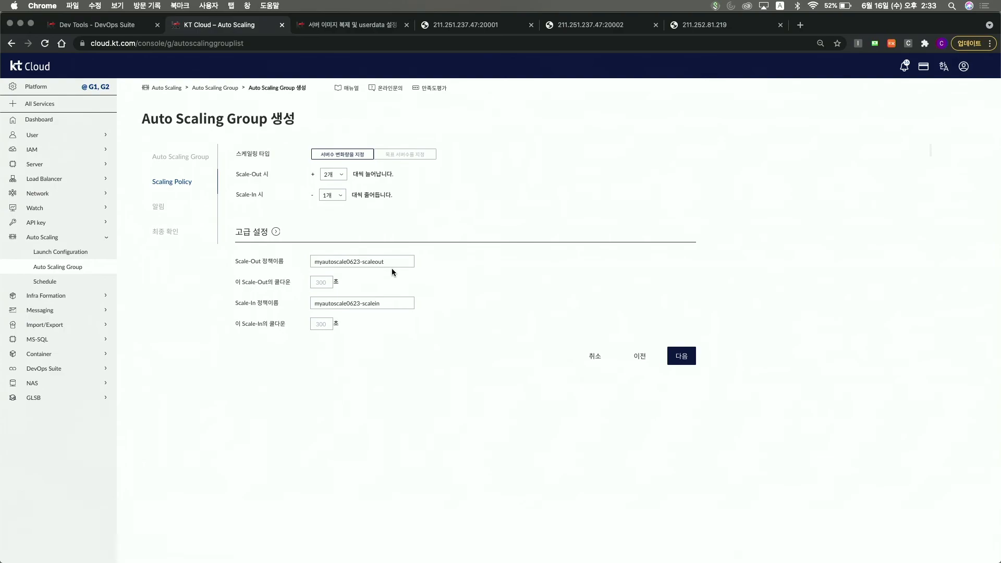
Set both Scale-Out and Scale-In cooldowns to 300 seconds and move to the notification step
{"action": "left_click", "coordinate": [316, 280]}
{"action": "type", "text": "300"}
{"action": "left_click", "coordinate": [318, 321]}
{"action": "type", "text": "300"}
{"action": "left_click", "coordinate": [446, 380]}
{"action": "left_click", "coordinate": [681, 355]}
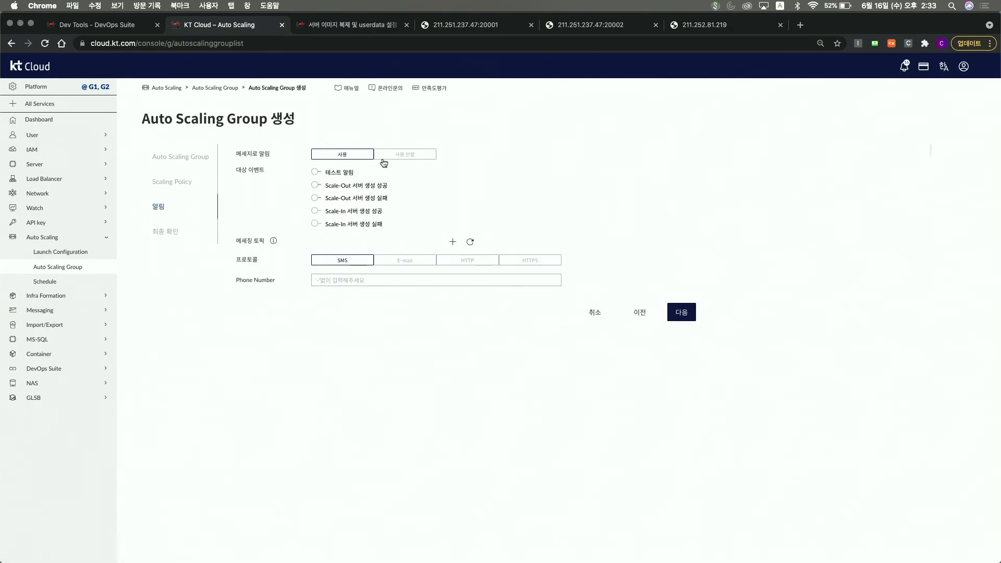
Enable an SMS alert for Scale-Out server creation failure and enter the recipient's phone number
{"action": "left_click", "coordinate": [316, 201]}
{"action": "left_click", "coordinate": [374, 279]}
{"action": "type", "text": "01000000000"}
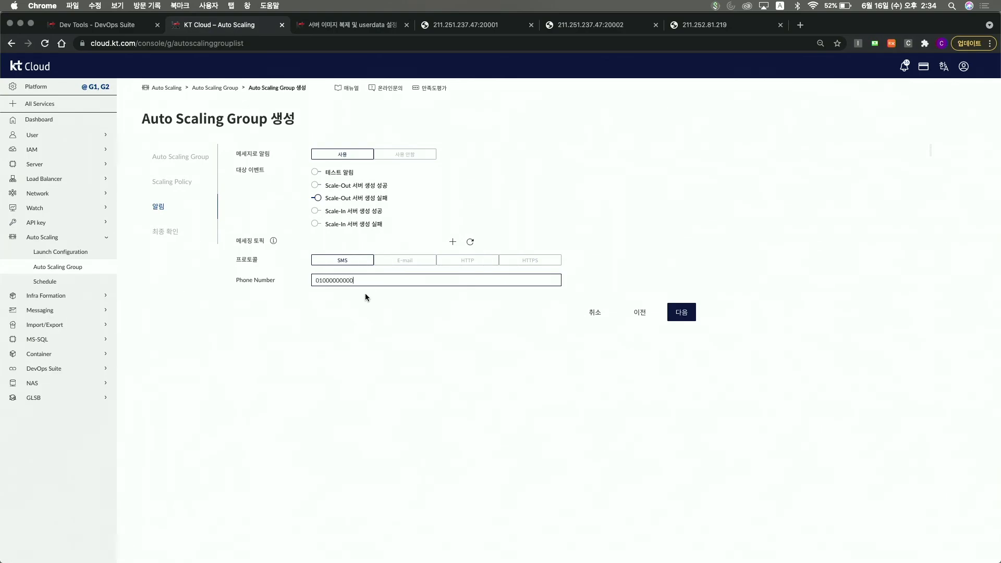
{"action": "left_click", "coordinate": [365, 295]}
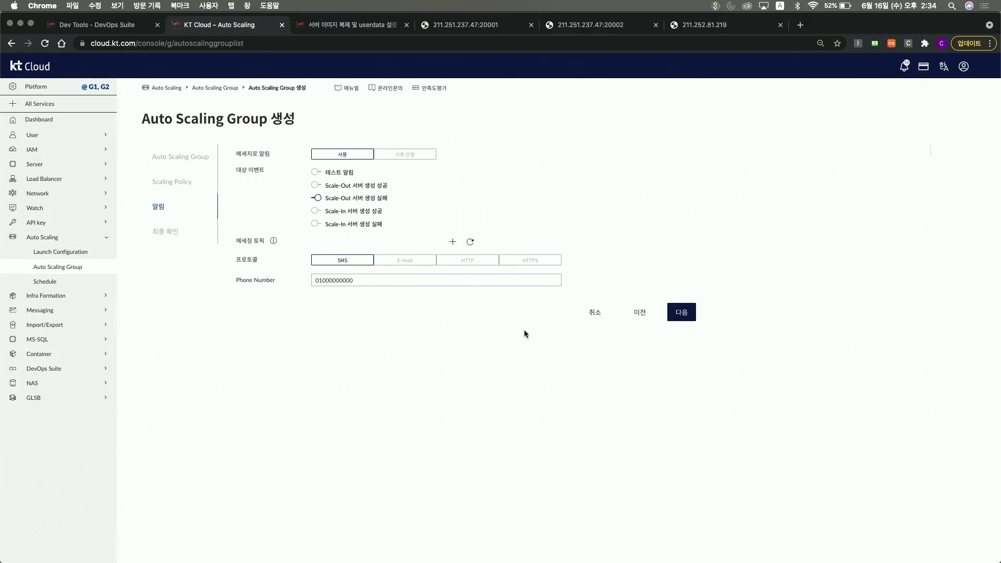
Review the final summary and create auto scaling group myautoscale0623
{"action": "left_click", "coordinate": [682, 313]}
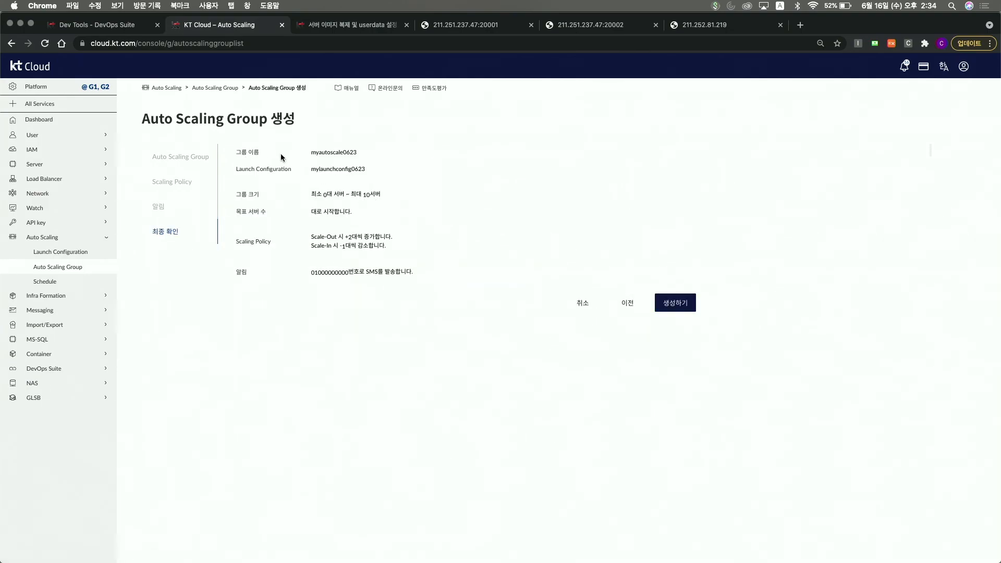
{"action": "left_click_drag", "start_coordinate": [311, 151], "coordinate": [455, 320]}
{"action": "left_click", "coordinate": [496, 350]}
{"action": "left_click", "coordinate": [674, 307]}
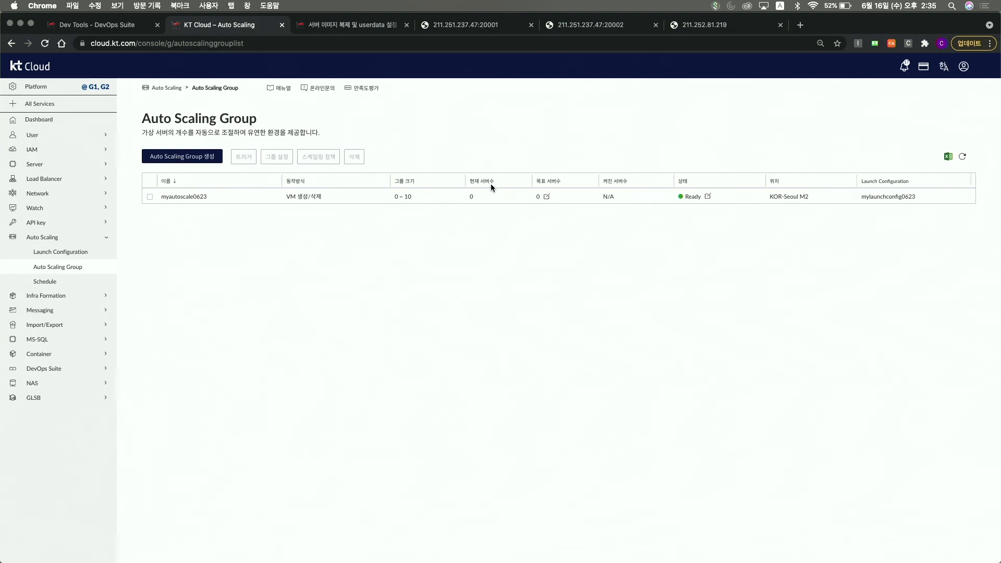
Change myautoscale0623's target server count to 1 and refresh until it shows ScaleUp
{"action": "left_click", "coordinate": [546, 197]}
{"action": "left_click", "coordinate": [545, 199]}
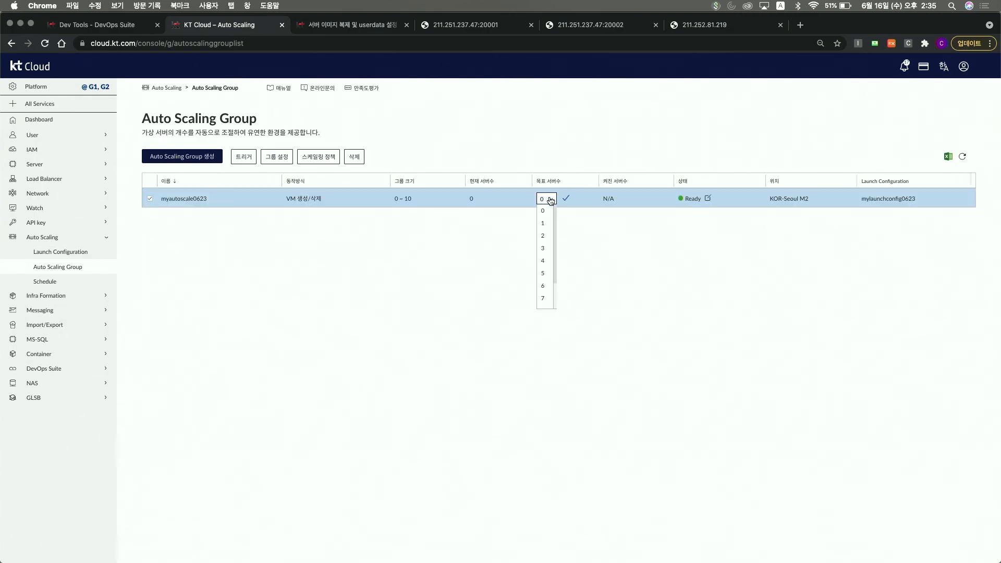
{"action": "left_click", "coordinate": [545, 224]}
{"action": "left_click", "coordinate": [566, 198]}
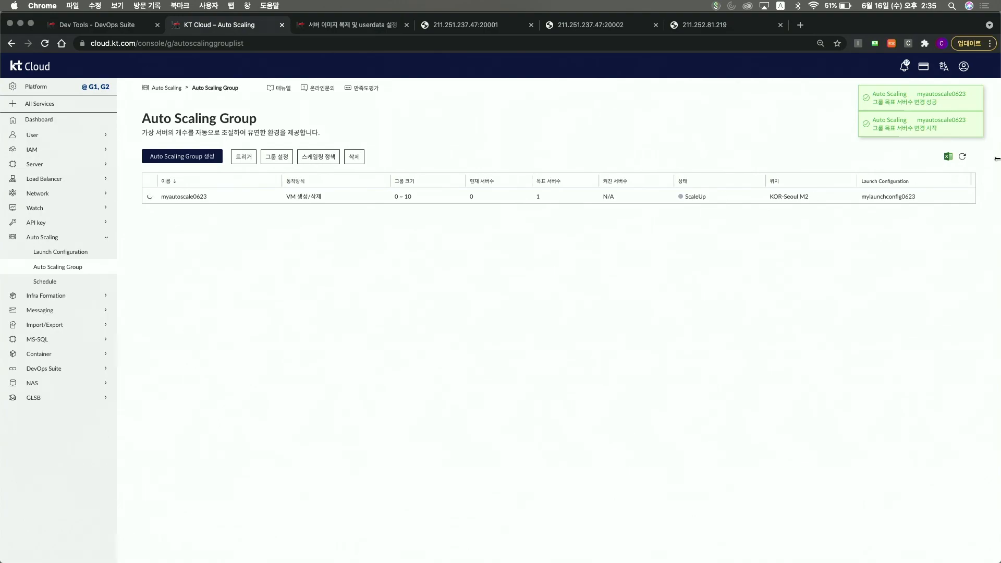
{"action": "left_click", "coordinate": [963, 158]}
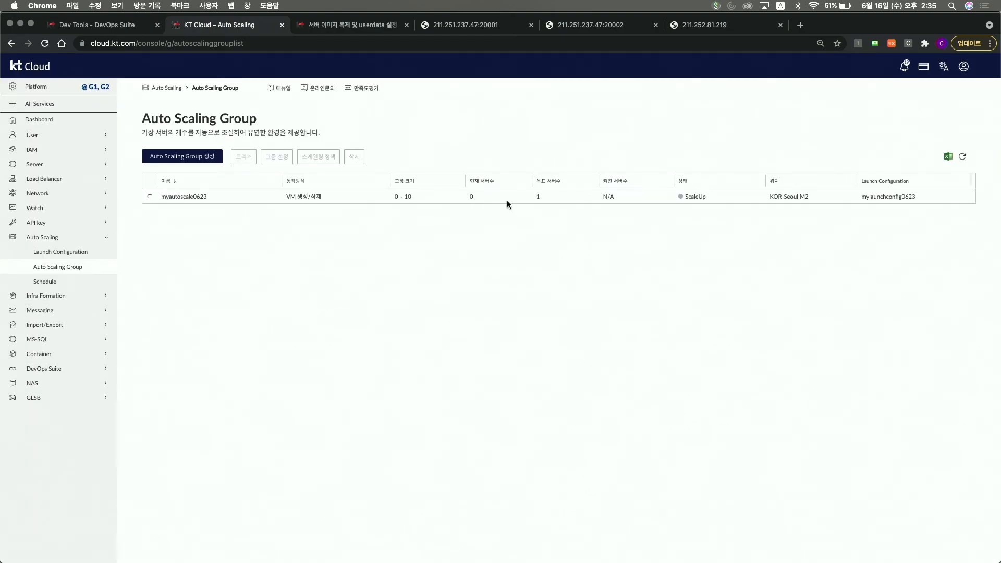
{"action": "left_click", "coordinate": [964, 158]}
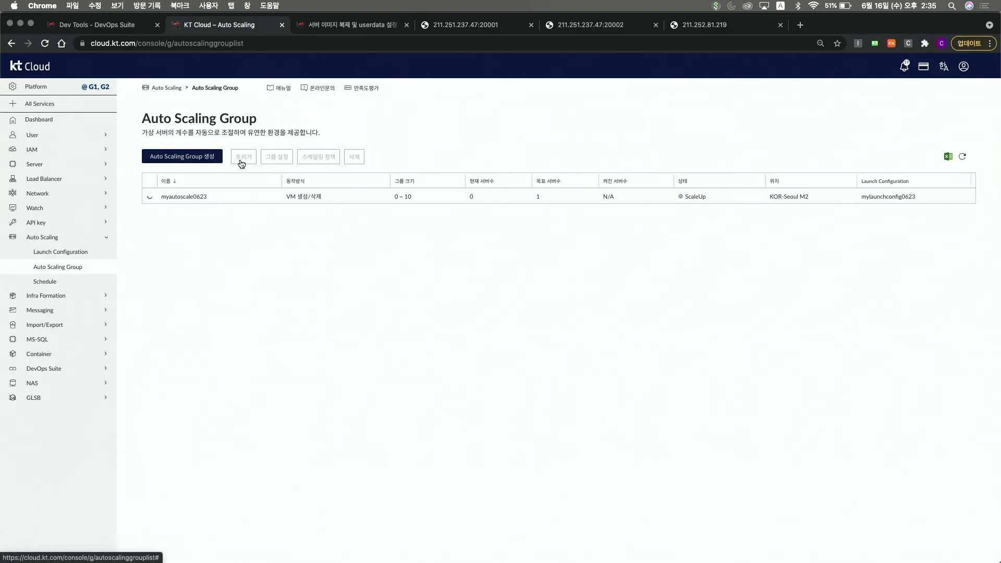
From the Schedule page, start a new scaling schedule with target server count 3
{"action": "left_click", "coordinate": [59, 286]}
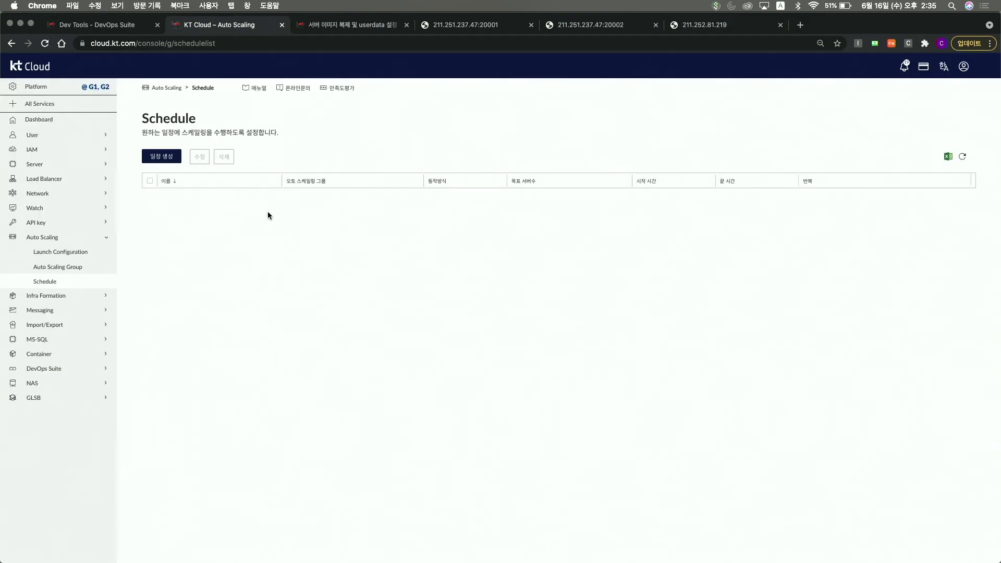
{"action": "left_click", "coordinate": [172, 157]}
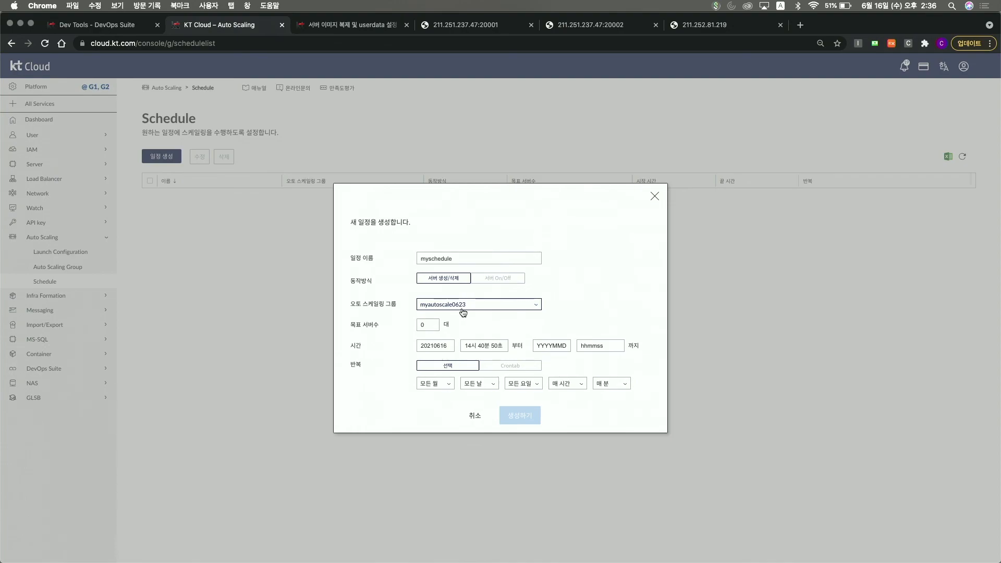
{"action": "left_click", "coordinate": [435, 324]}
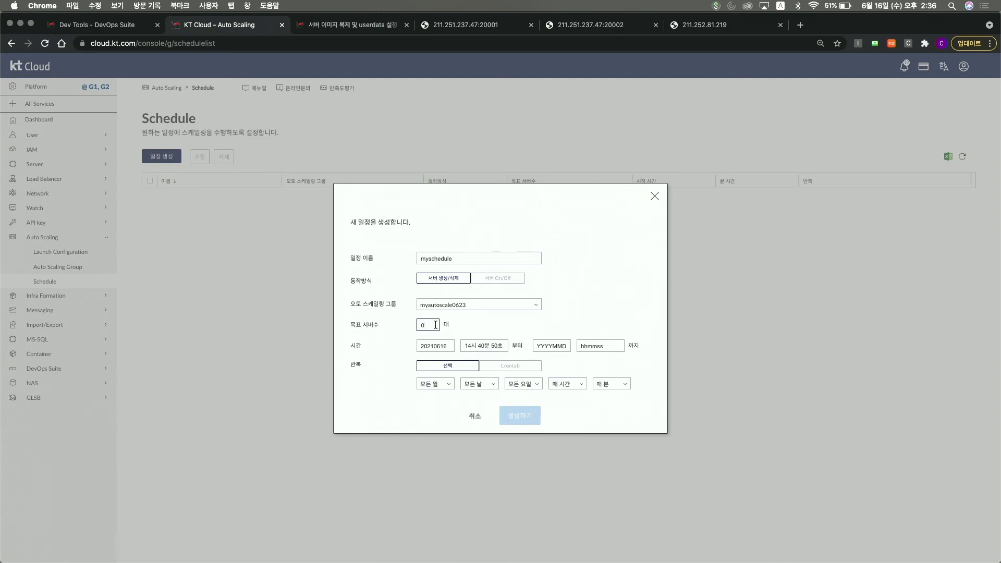
{"action": "type", "text": "3"}
Set the schedule to repeat every month on Mondays at hour 6, then discard the form
{"action": "left_click", "coordinate": [444, 385]}
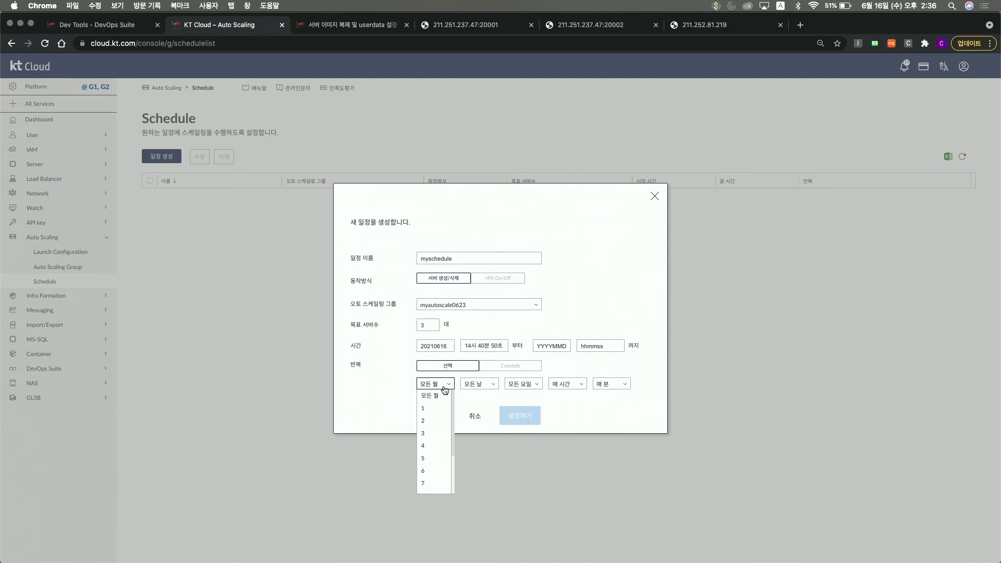
{"action": "left_click", "coordinate": [603, 396]}
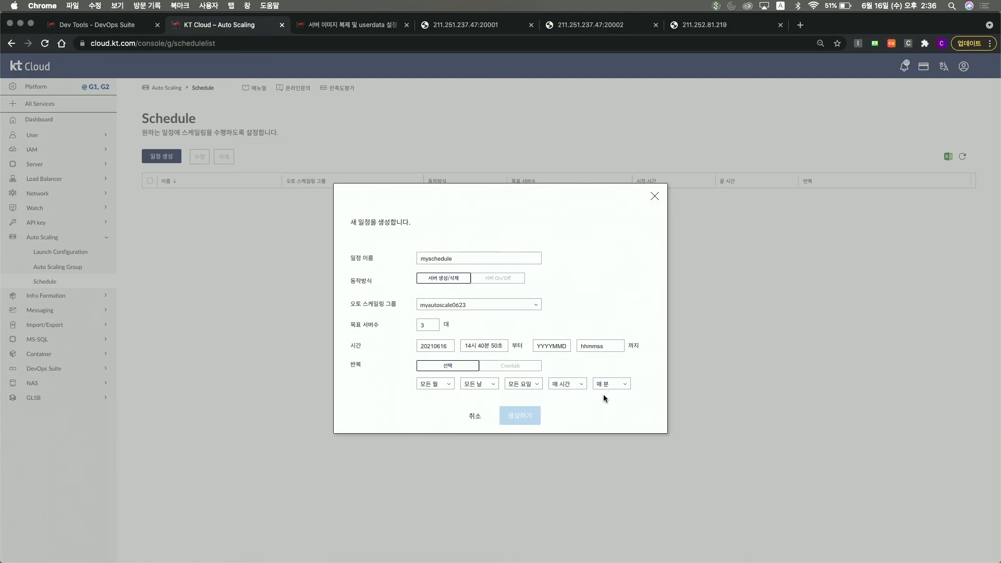
{"action": "left_click", "coordinate": [440, 385]}
{"action": "left_click", "coordinate": [436, 396]}
{"action": "left_click", "coordinate": [539, 386]}
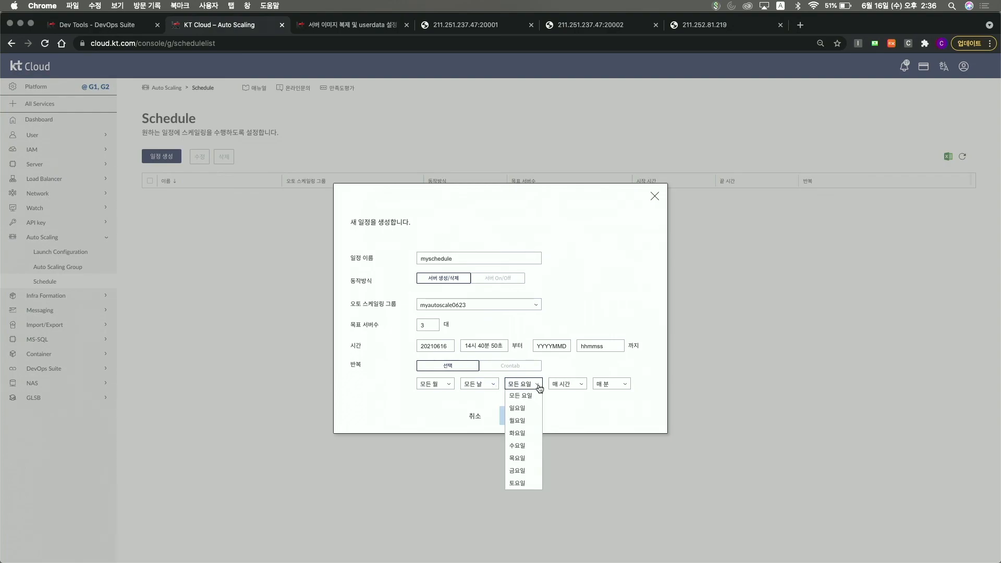
{"action": "left_click", "coordinate": [523, 421]}
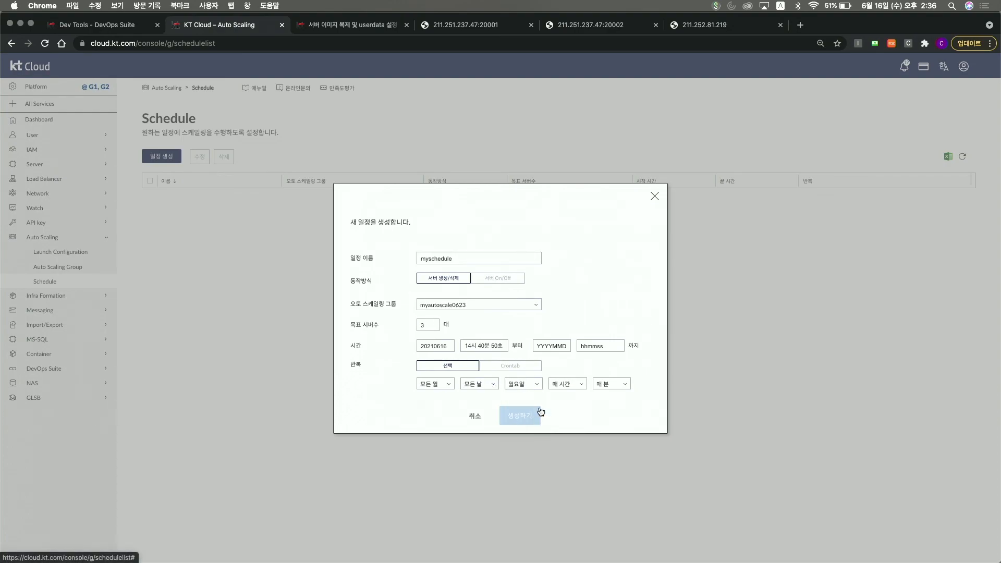
{"action": "left_click", "coordinate": [577, 384]}
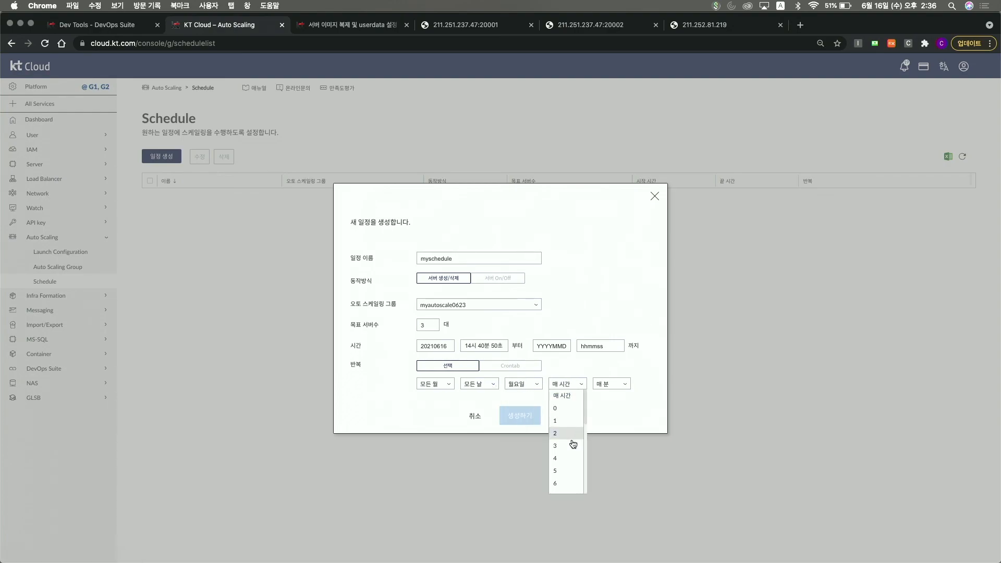
{"action": "left_click", "coordinate": [560, 484]}
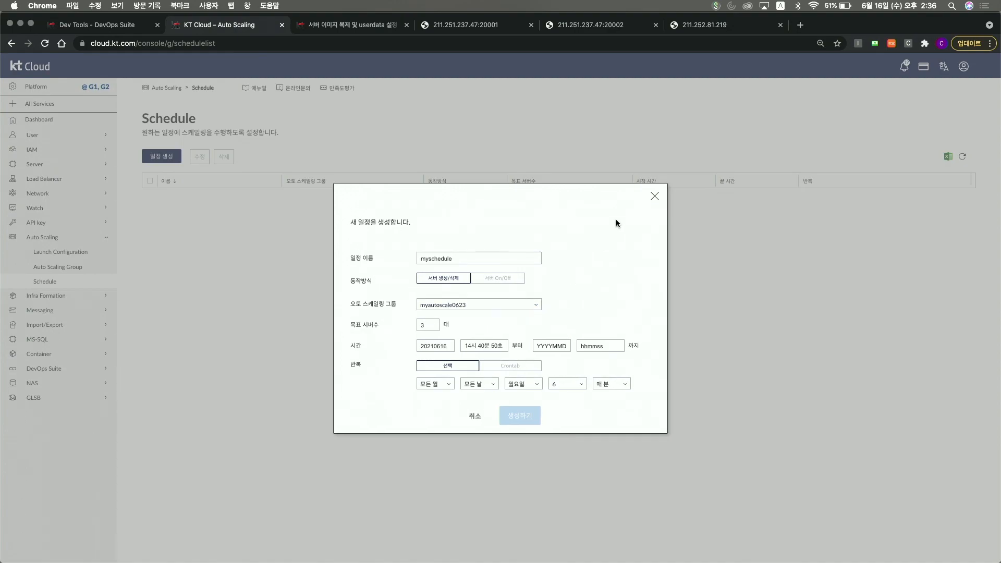
{"action": "left_click", "coordinate": [656, 197]}
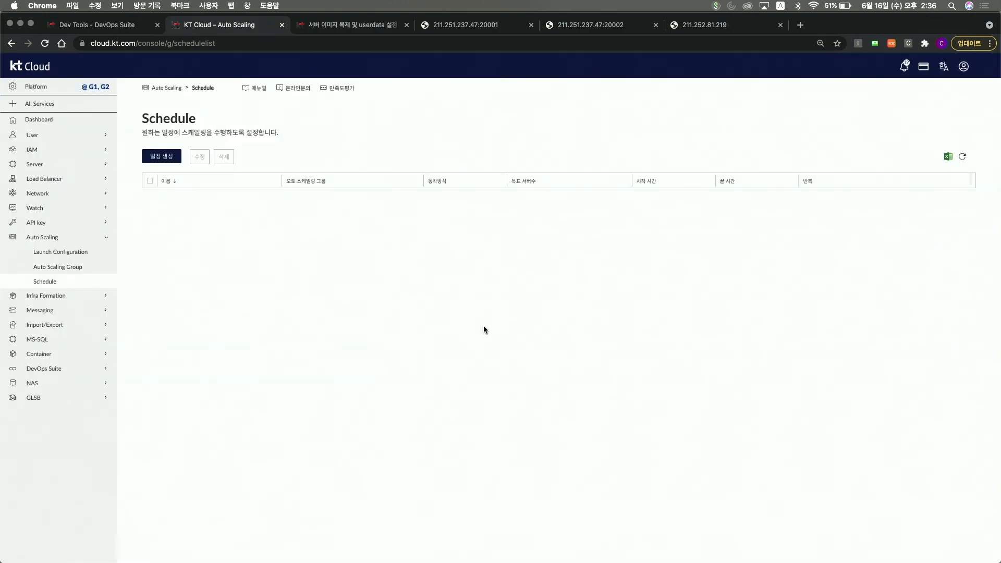
{"action": "left_click", "coordinate": [66, 258]}
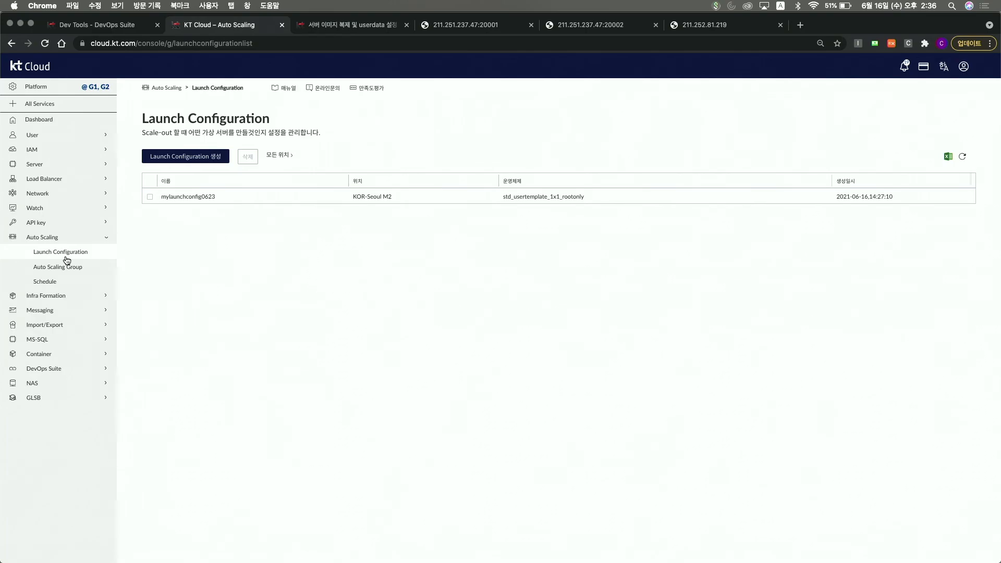
{"action": "left_click", "coordinate": [64, 267]}
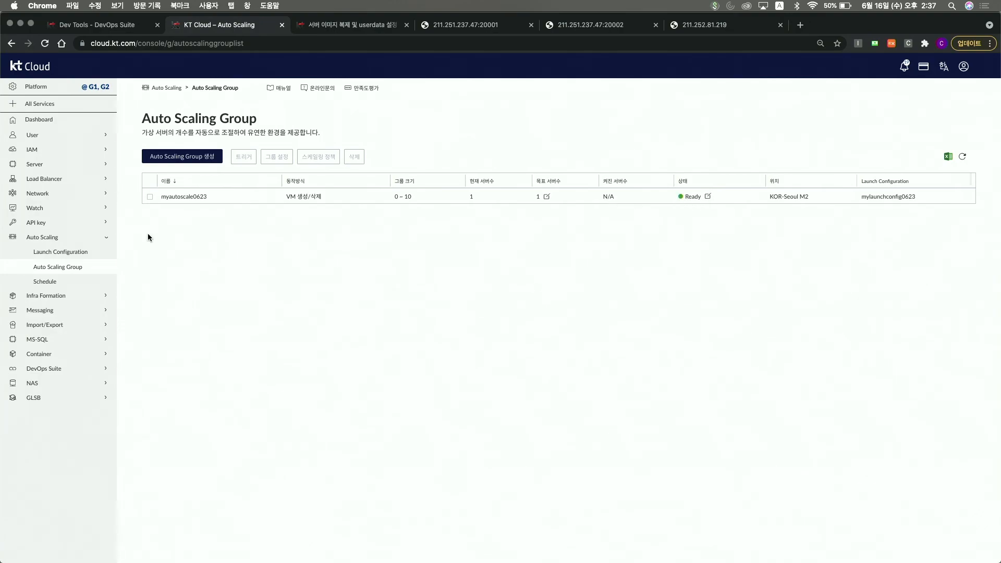
{"action": "left_click", "coordinate": [34, 165]}
{"action": "left_click", "coordinate": [39, 185]}
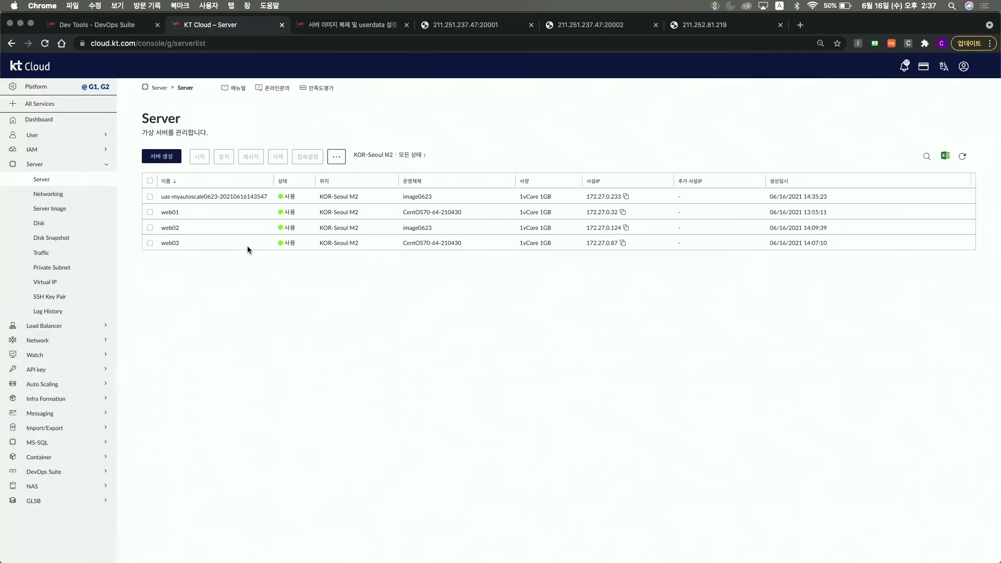
{"action": "left_click_drag", "start_coordinate": [161, 197], "coordinate": [280, 201]}
{"action": "left_click", "coordinate": [353, 312]}
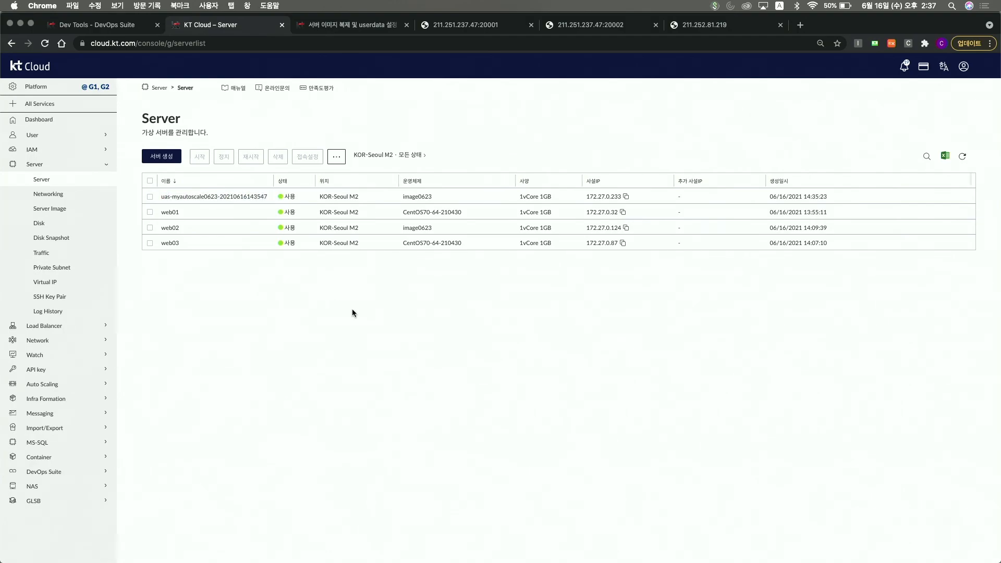